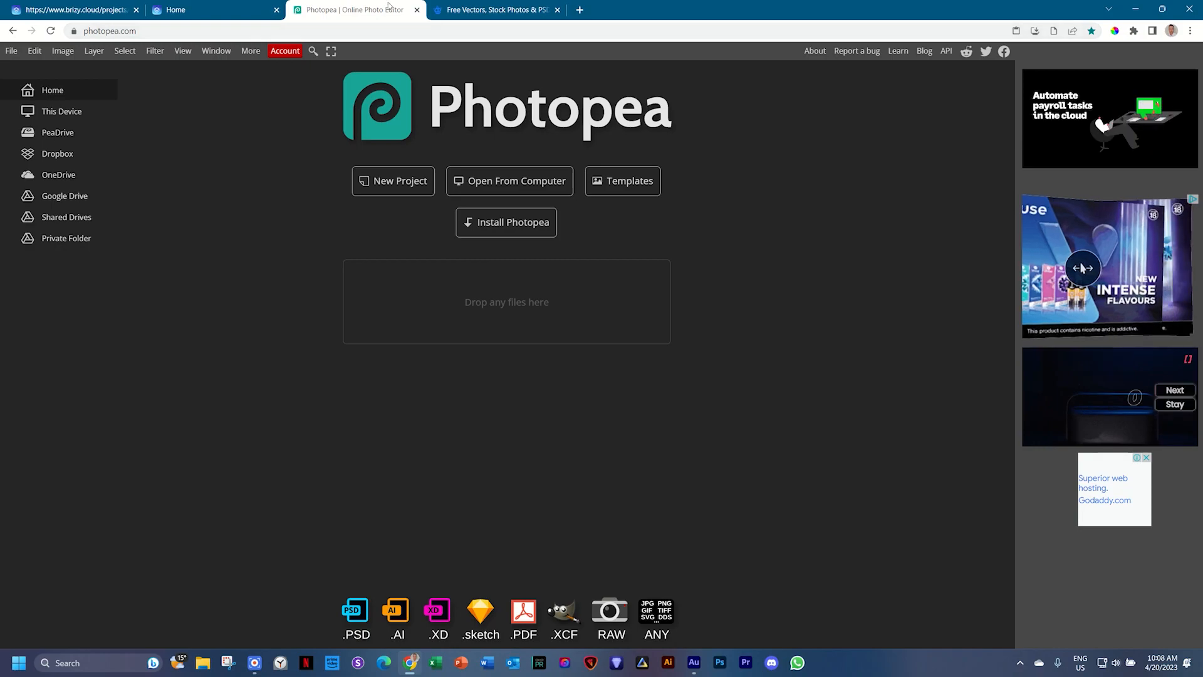
Step: Search Freepik for "design agency landing page hero" and limit the results to free-licence assets
{"action": "left_click", "coordinate": [451, 8]}
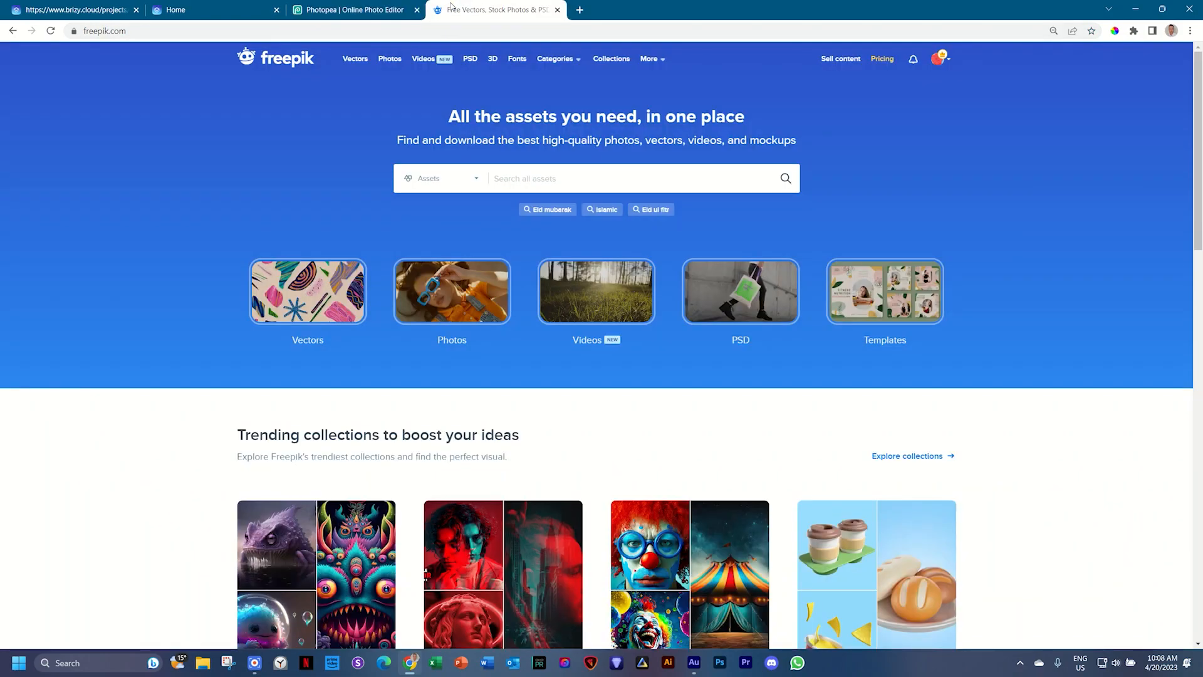
{"action": "left_click", "coordinate": [188, 9]}
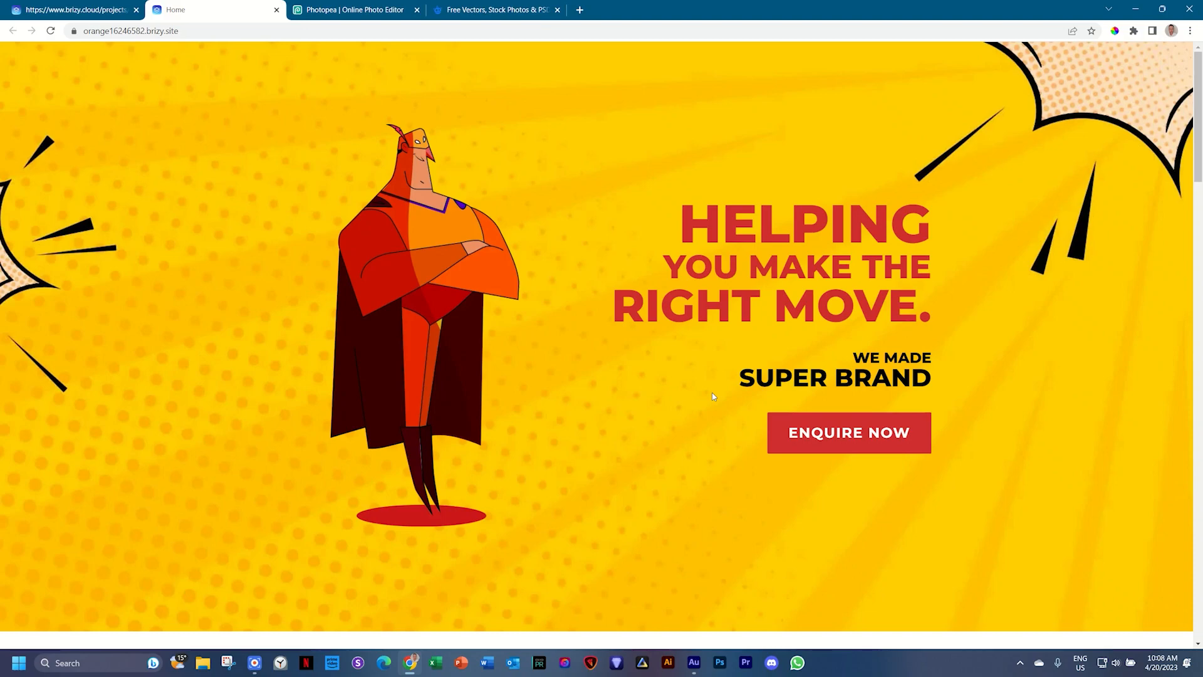
{"action": "left_click", "coordinate": [532, 10]}
{"action": "left_click", "coordinate": [533, 175]}
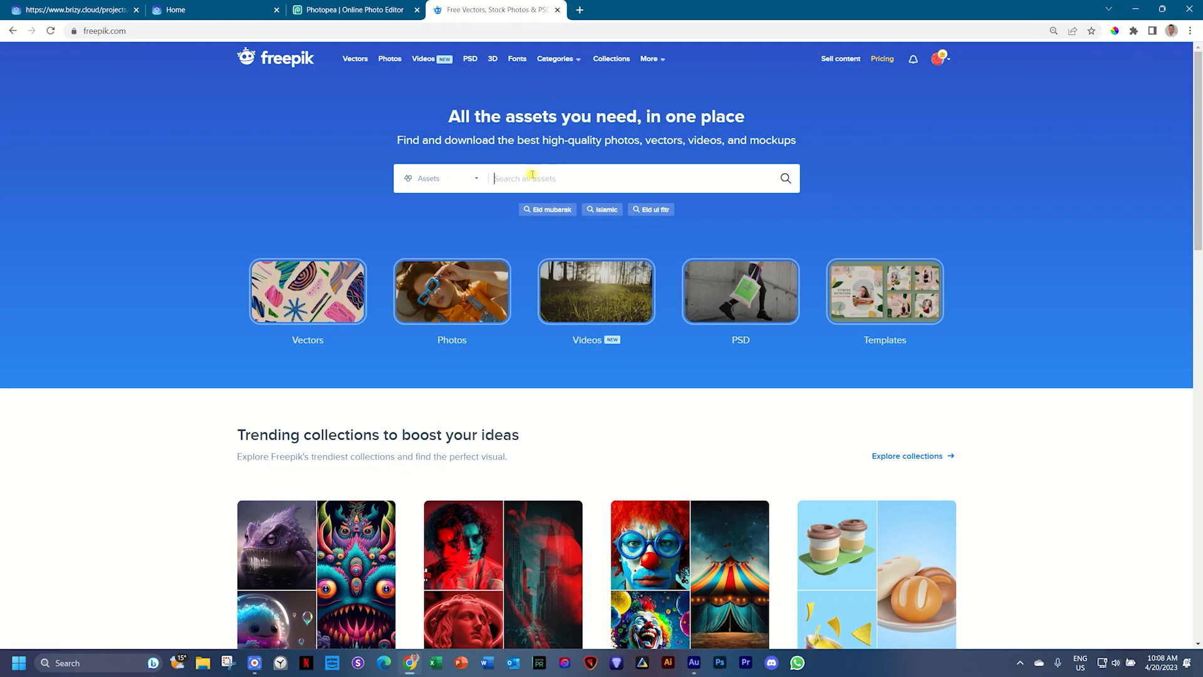
{"action": "type", "text": "design agency landing page hero"}
{"action": "key", "text": "Return"}
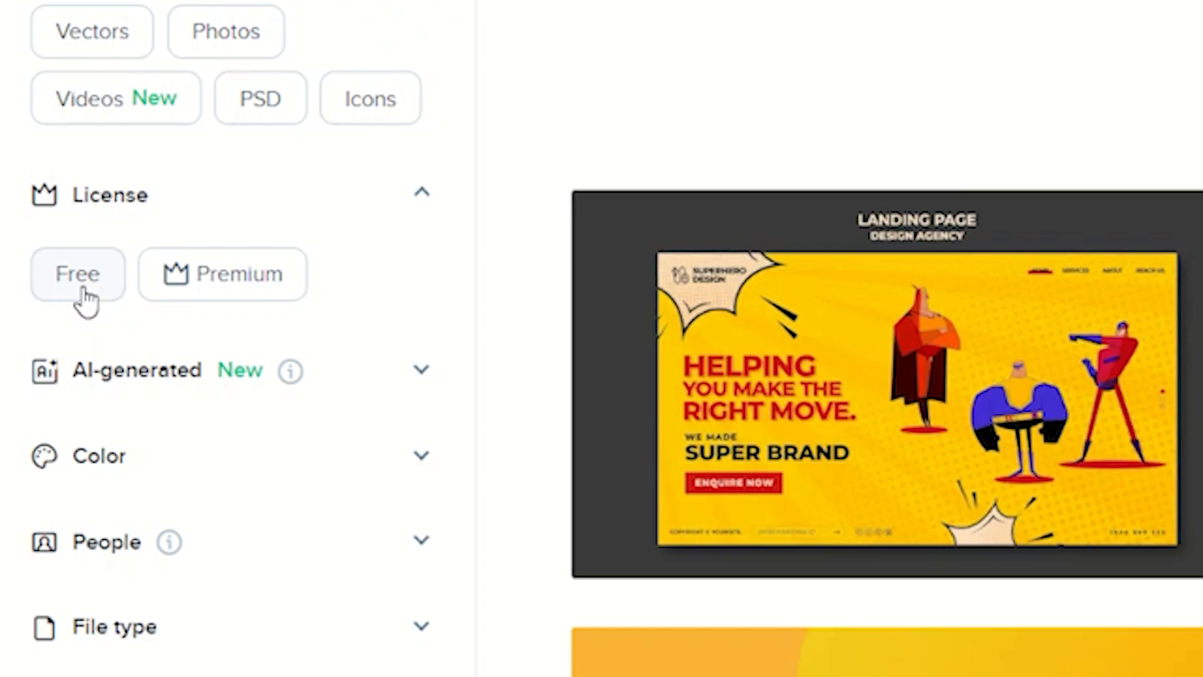
{"action": "left_click", "coordinate": [83, 292]}
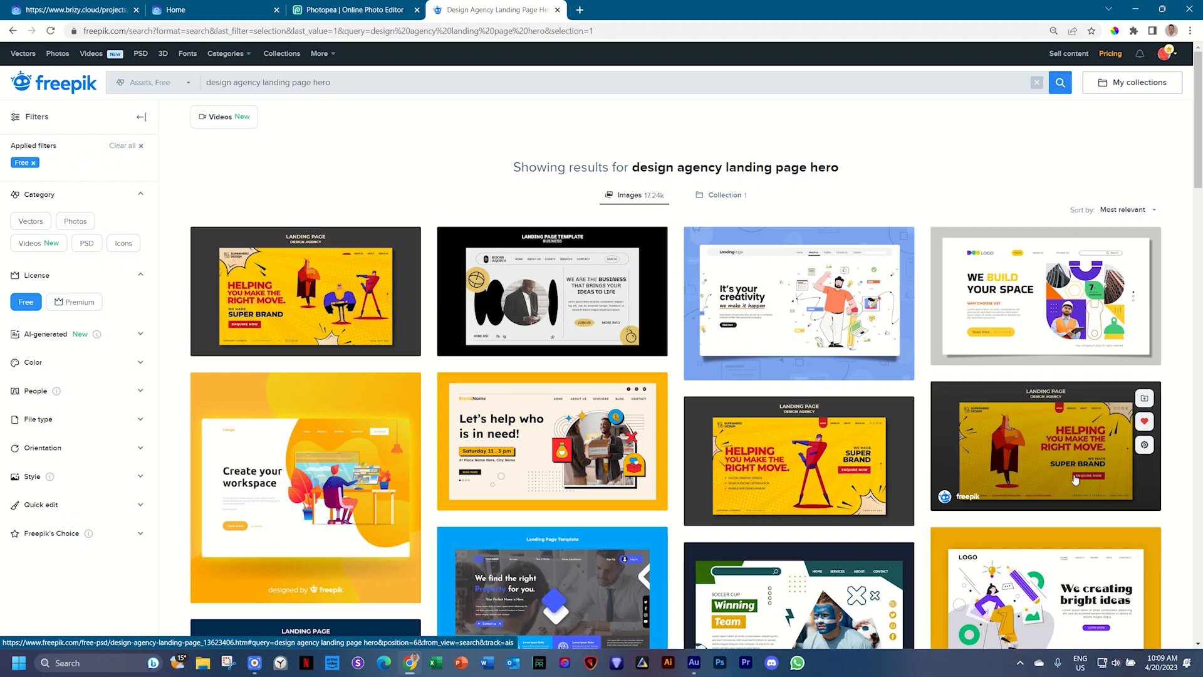
Step: Download the "Helping you make the right move" landing page design with the single caped superhero beside right-aligned text
{"action": "scroll", "coordinate": [407, 351], "scroll_direction": "down", "scroll_amount": 2}
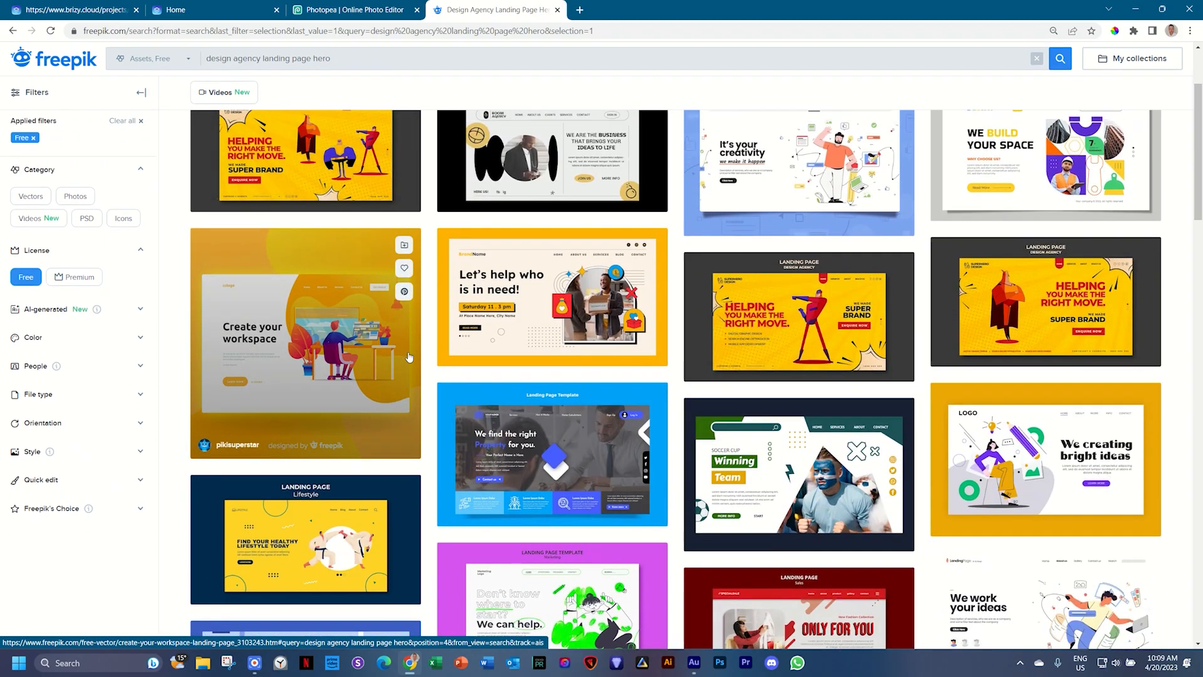
{"action": "scroll", "coordinate": [407, 357], "scroll_direction": "up", "scroll_amount": 2}
{"action": "left_click", "coordinate": [1038, 446]}
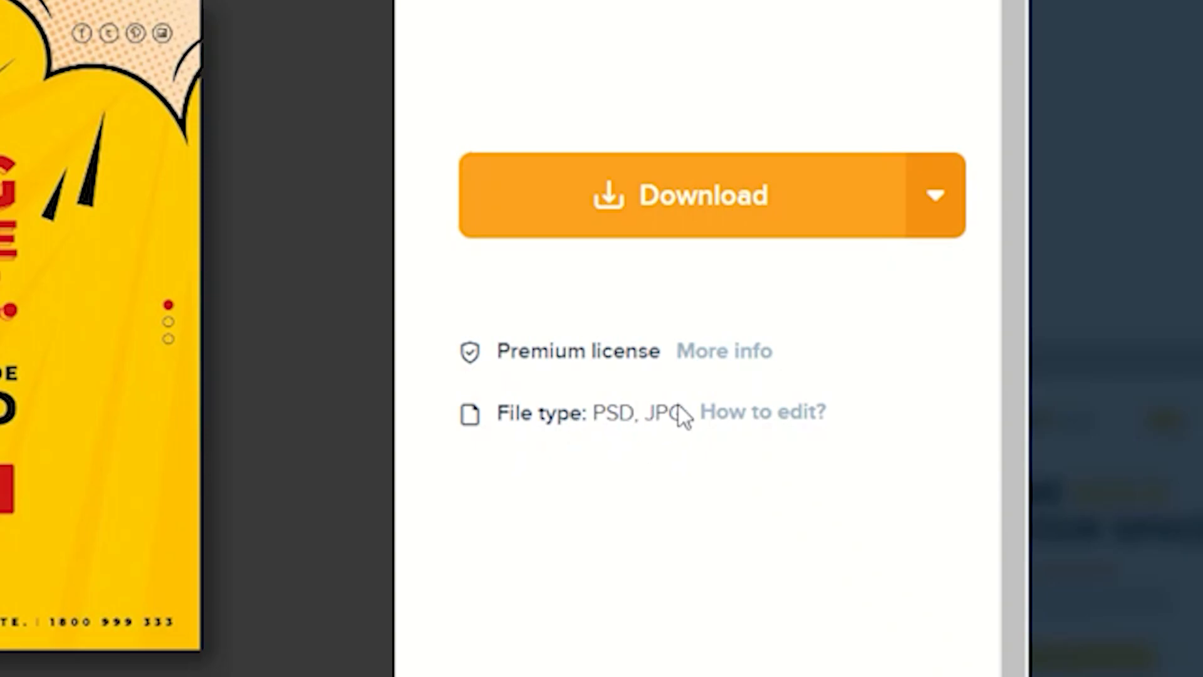
{"action": "left_click", "coordinate": [694, 223]}
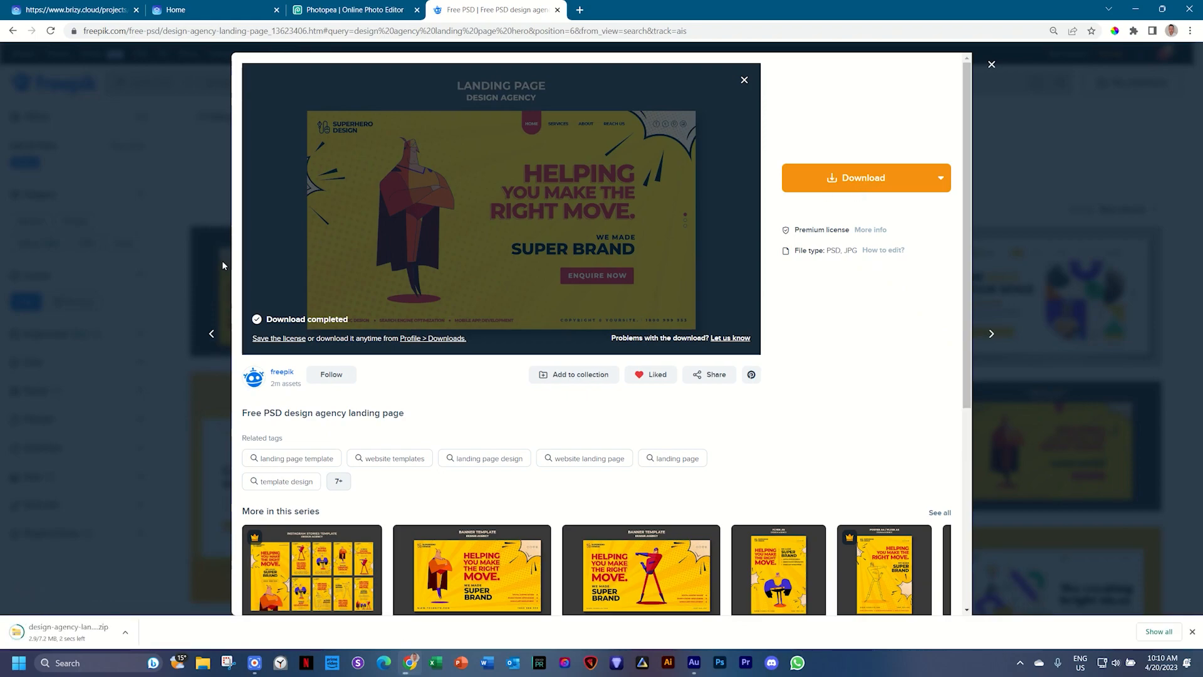
Step: Show the downloaded design-agency-landing-page archive in its folder and open it
{"action": "left_click", "coordinate": [129, 633]}
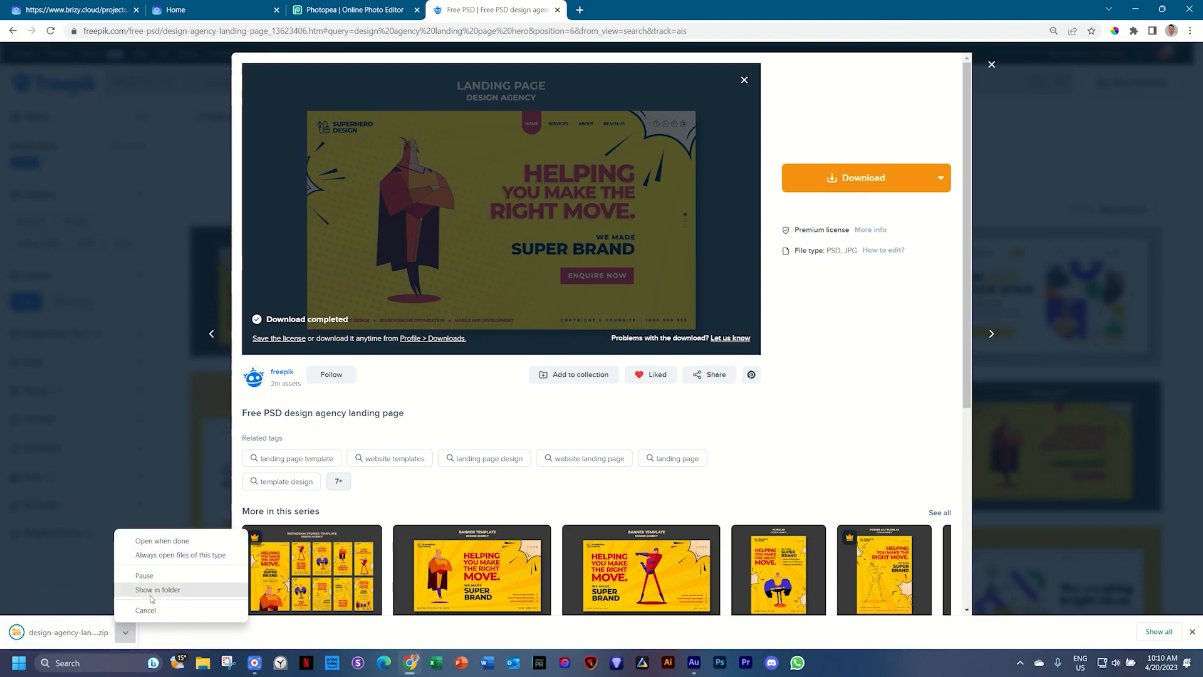
{"action": "left_click", "coordinate": [151, 590]}
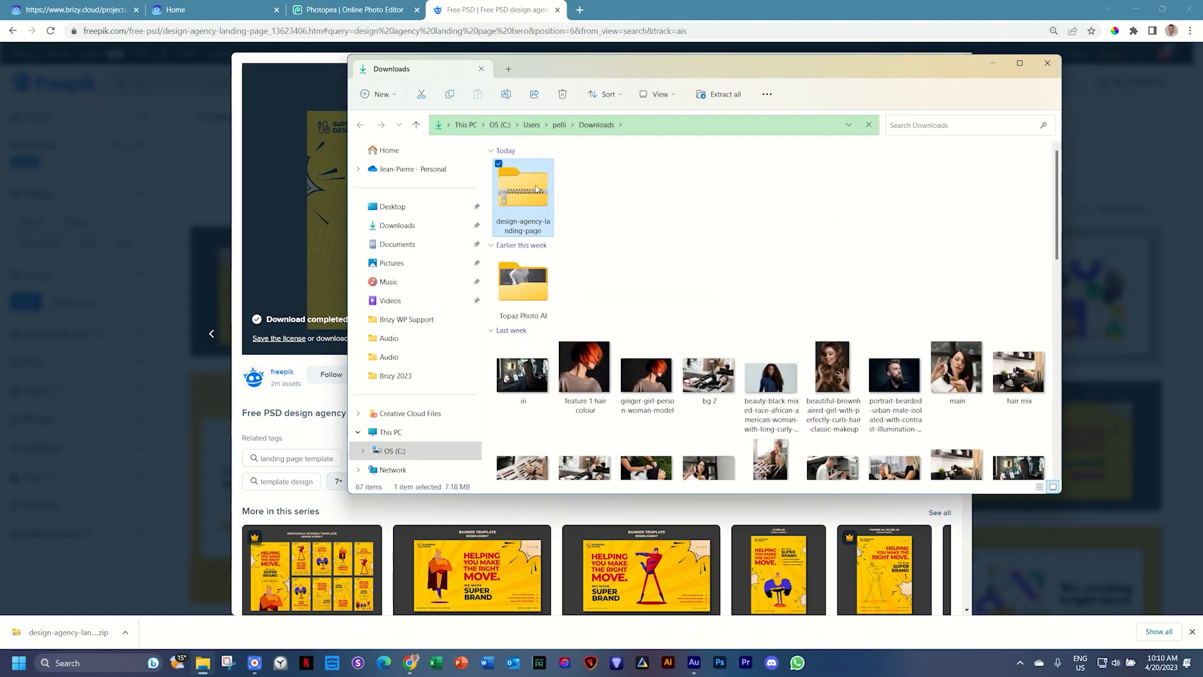
{"action": "double_click", "coordinate": [536, 187]}
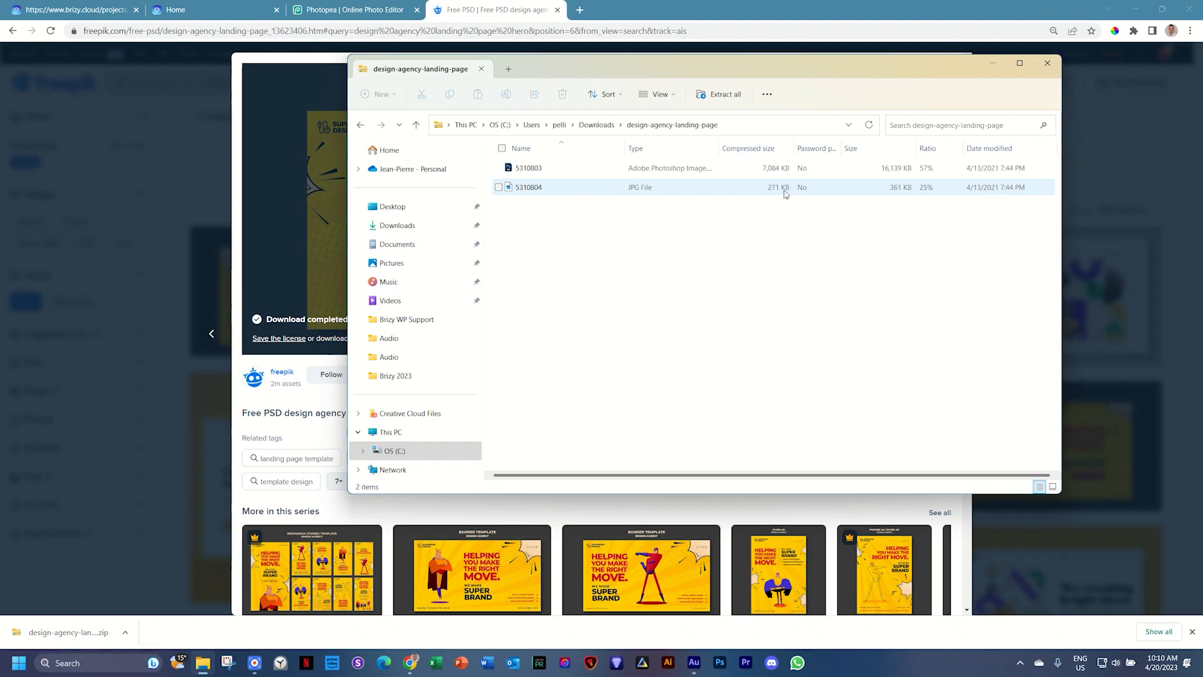
Step: Preview the JPG file 5310804 from the archive, then close the preview
{"action": "double_click", "coordinate": [530, 189]}
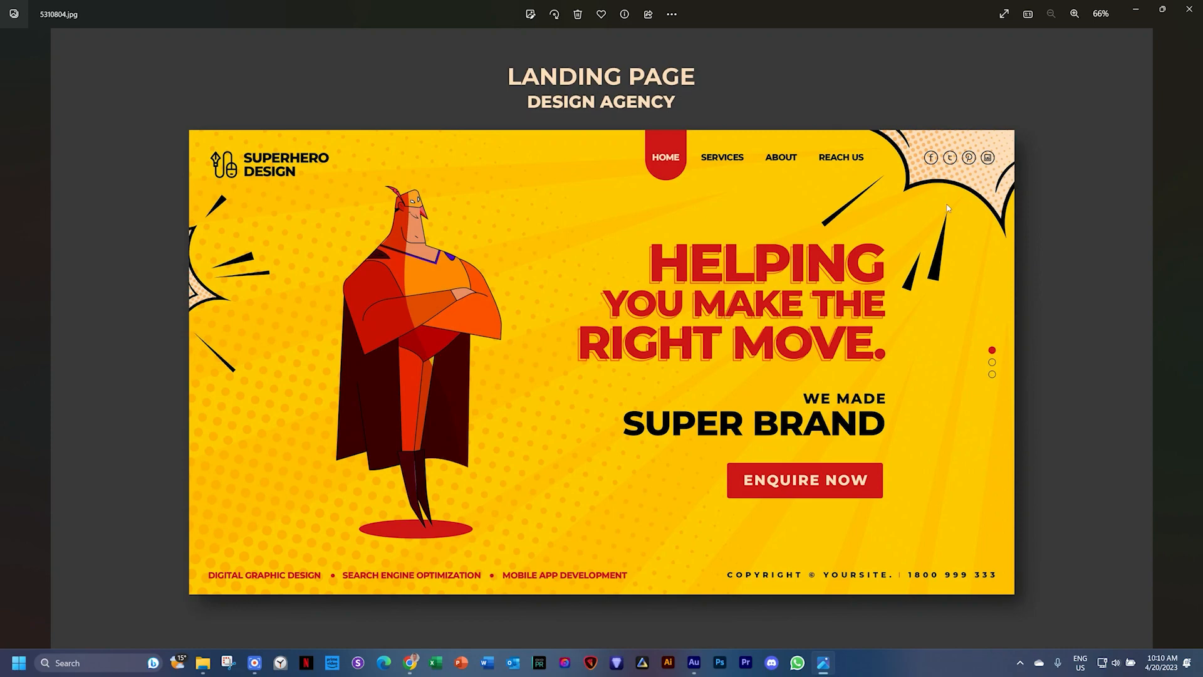
{"action": "left_click", "coordinate": [1189, 10]}
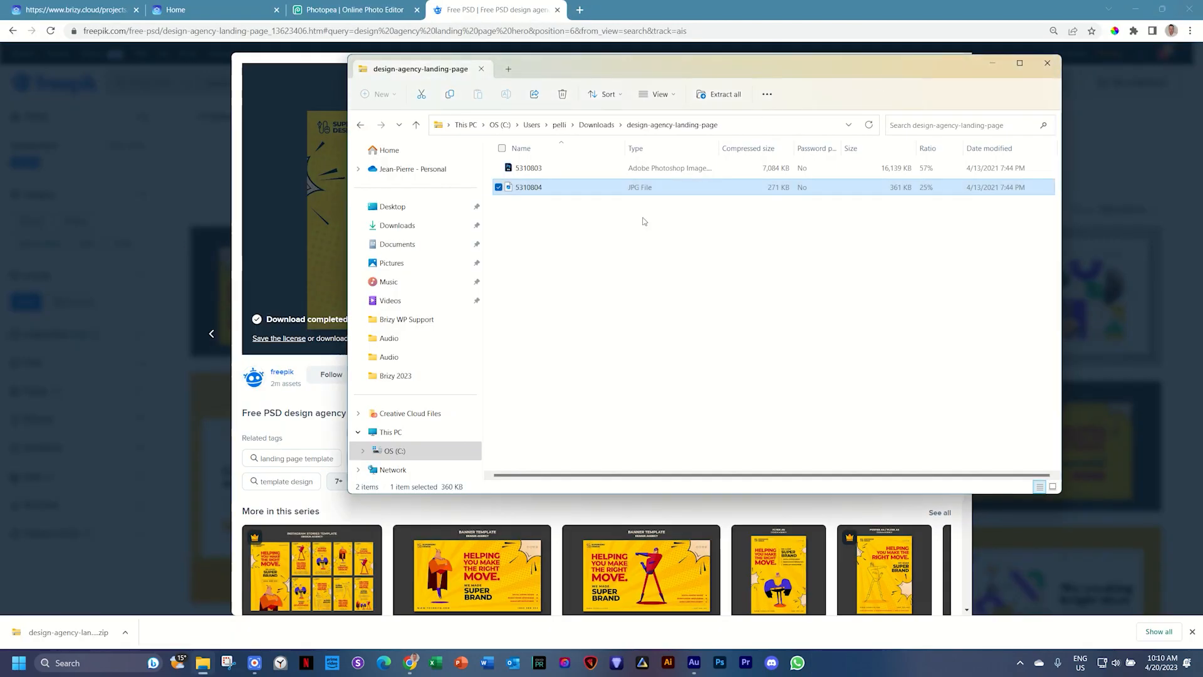
{"action": "left_click", "coordinate": [543, 263]}
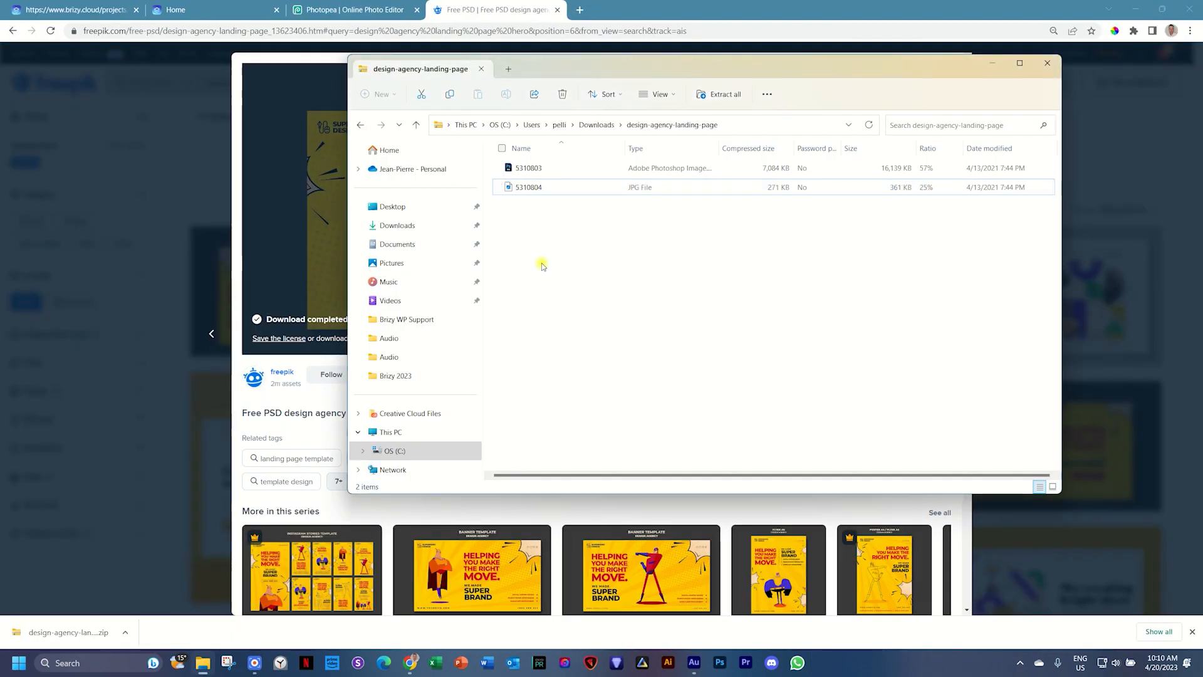
Step: Extract the Photoshop file 5310803 from the archive into the Downloads folder and open that folder
{"action": "left_click", "coordinate": [532, 169]}
{"action": "left_click_drag", "start_coordinate": [534, 171], "coordinate": [399, 229]}
{"action": "left_click", "coordinate": [399, 226]}
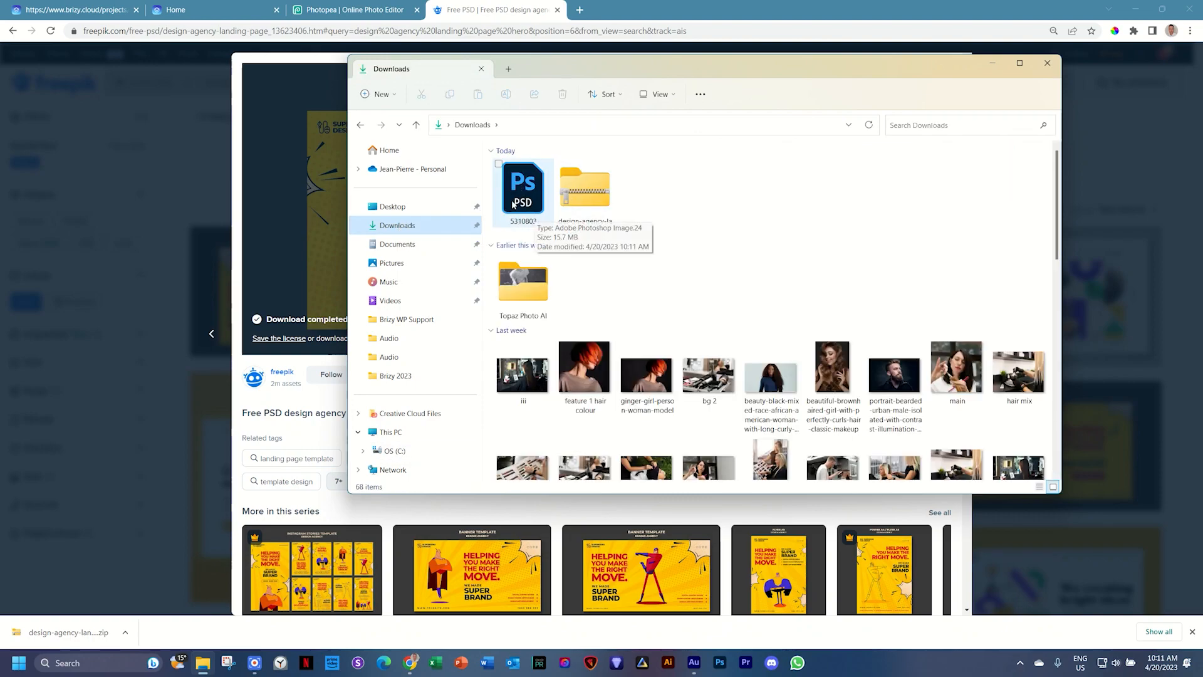
Step: Switch to Photopea and open the file 5310803 from the Downloads folder
{"action": "left_click", "coordinate": [368, 6]}
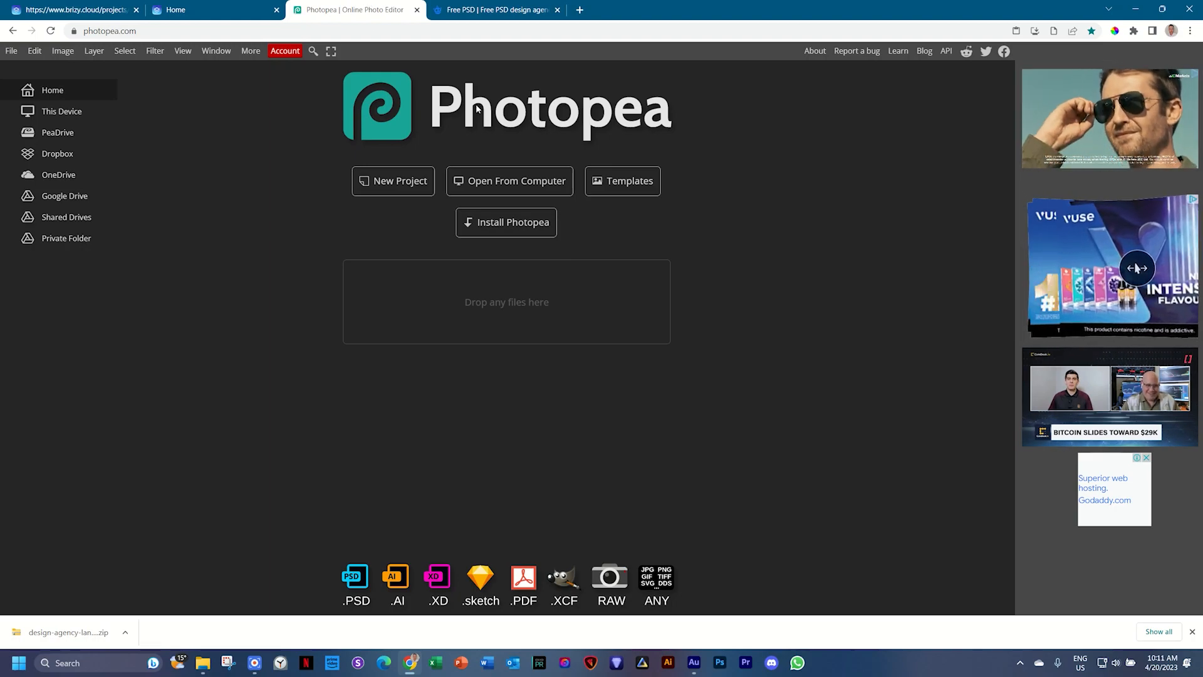
{"action": "left_click", "coordinate": [472, 178]}
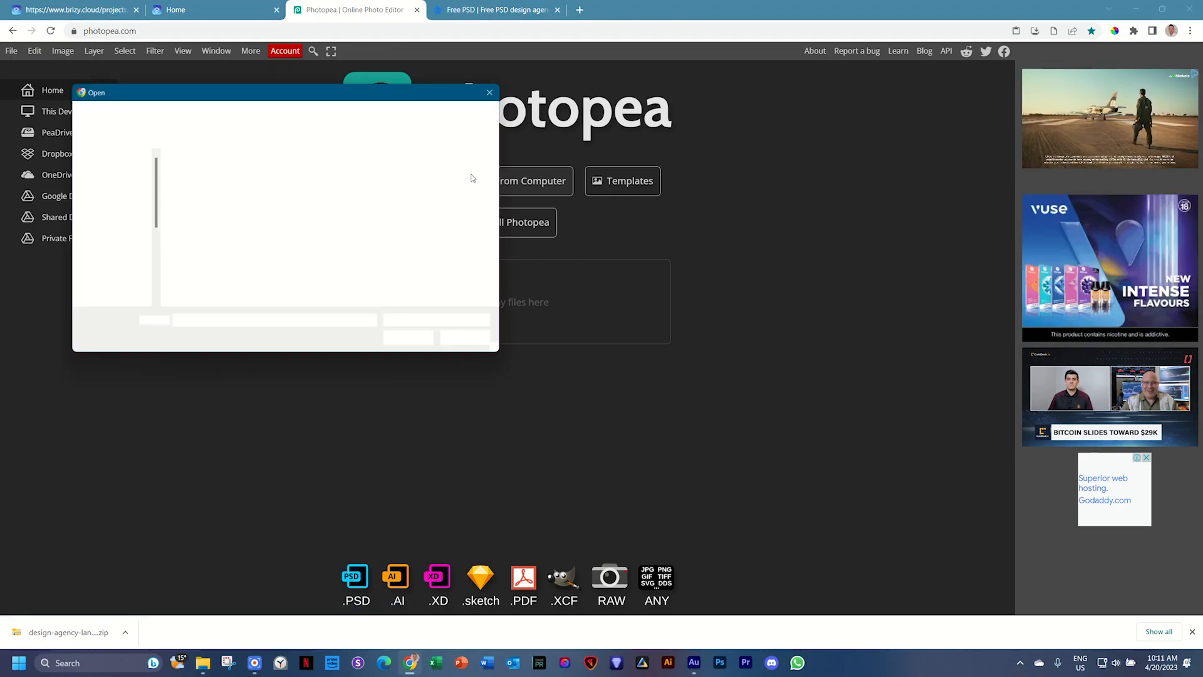
{"action": "left_click", "coordinate": [190, 183]}
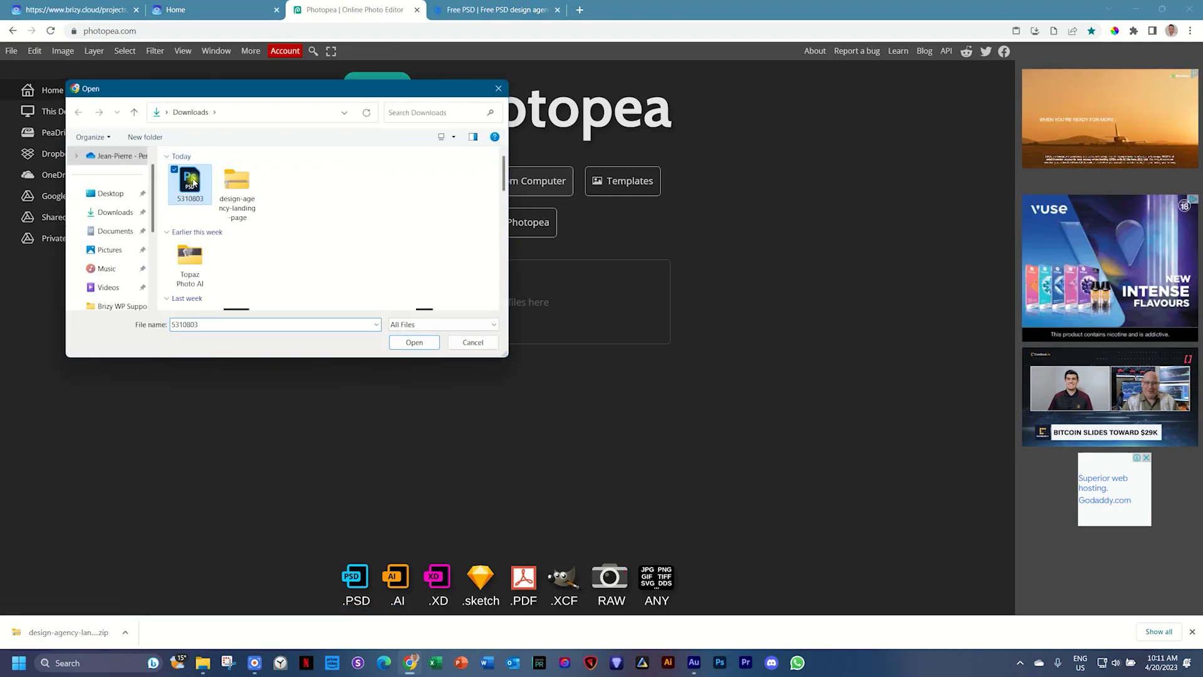
{"action": "left_click", "coordinate": [415, 342]}
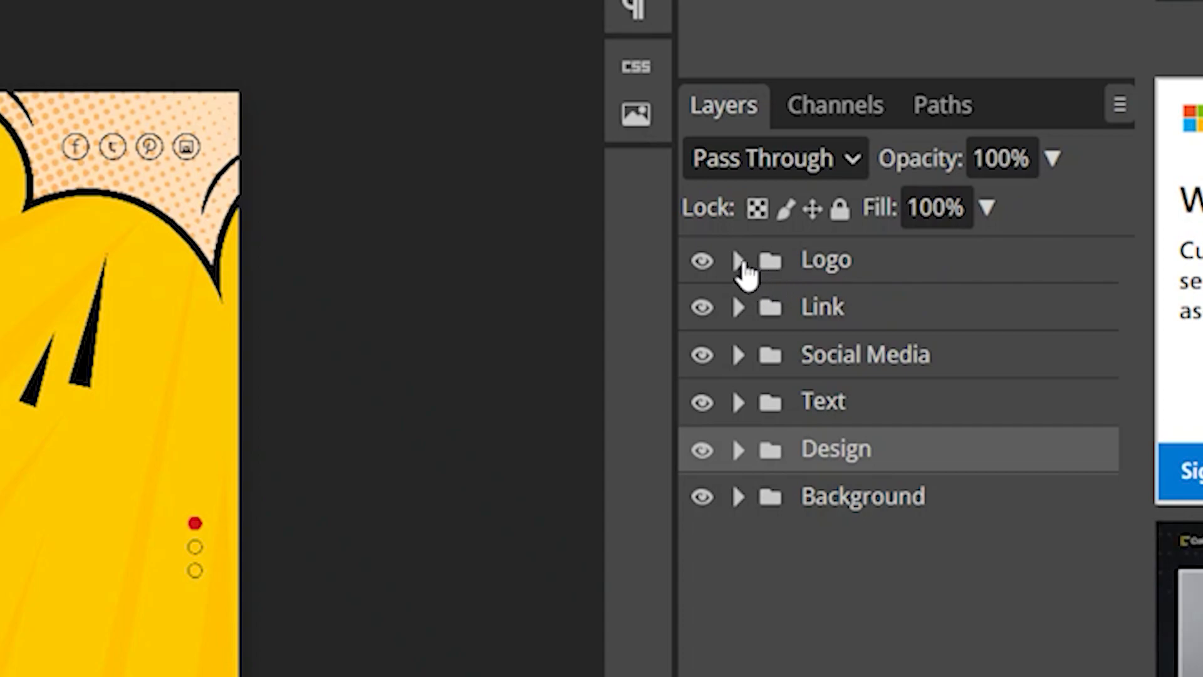
Step: Examine the layers inside the Logo and Text groups, collapsing each group again
{"action": "left_click", "coordinate": [740, 262]}
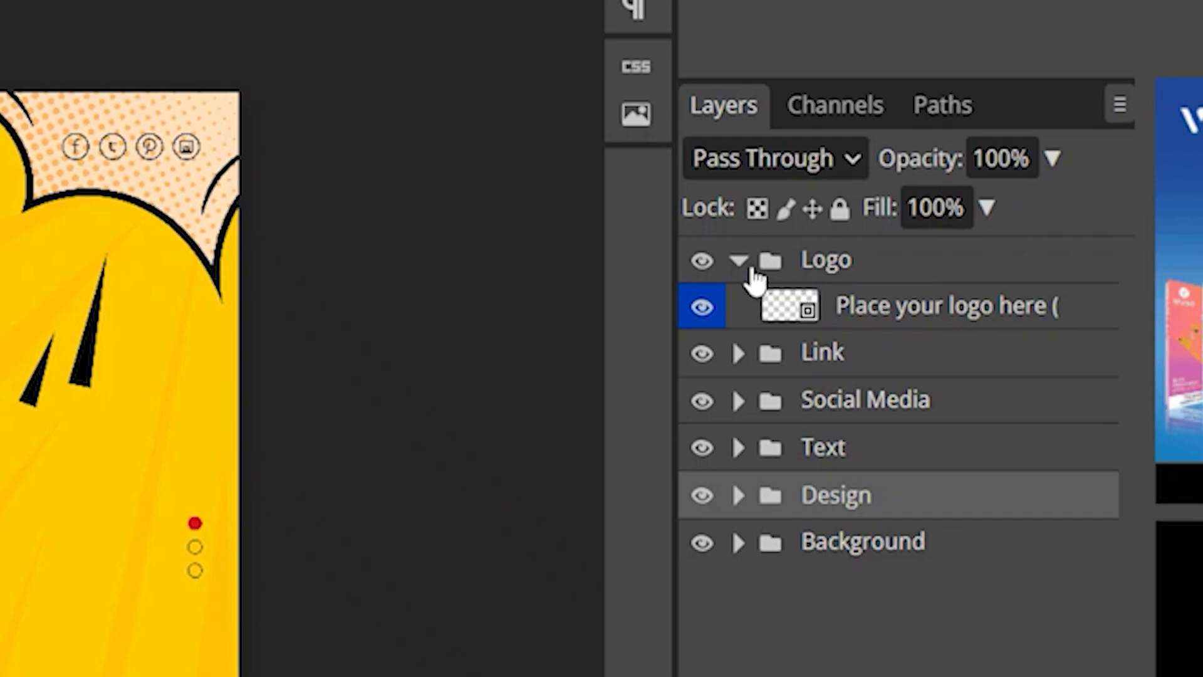
{"action": "left_click", "coordinate": [745, 261]}
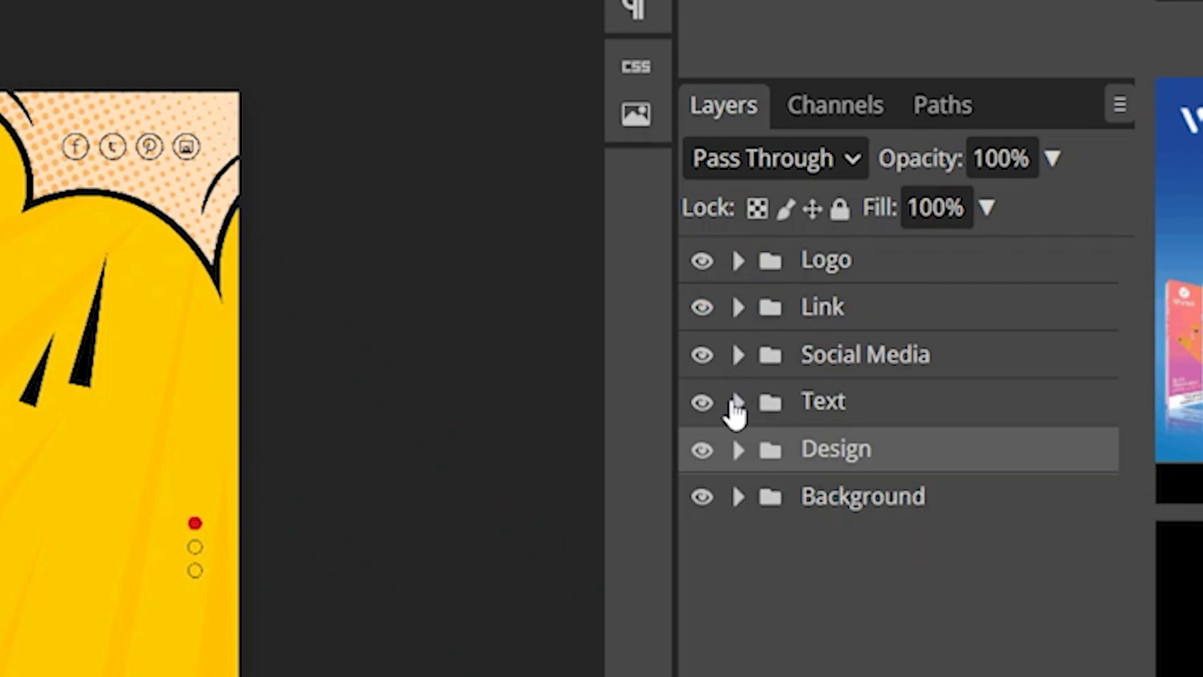
{"action": "left_click", "coordinate": [734, 402]}
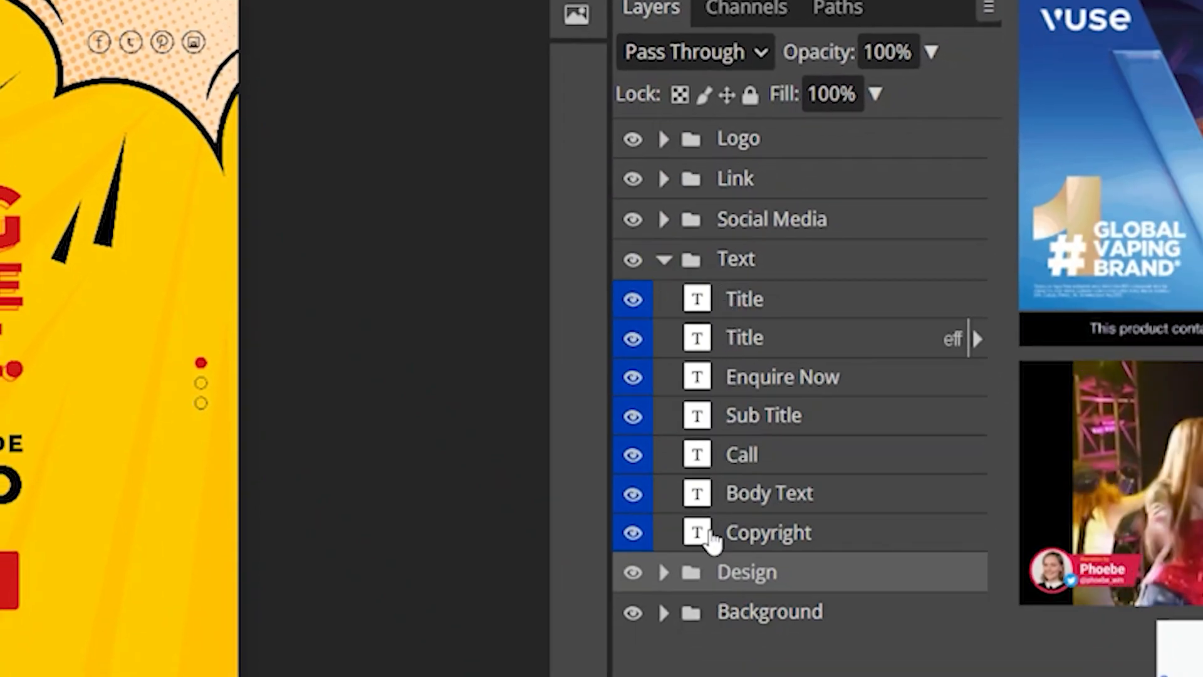
{"action": "left_click", "coordinate": [665, 259]}
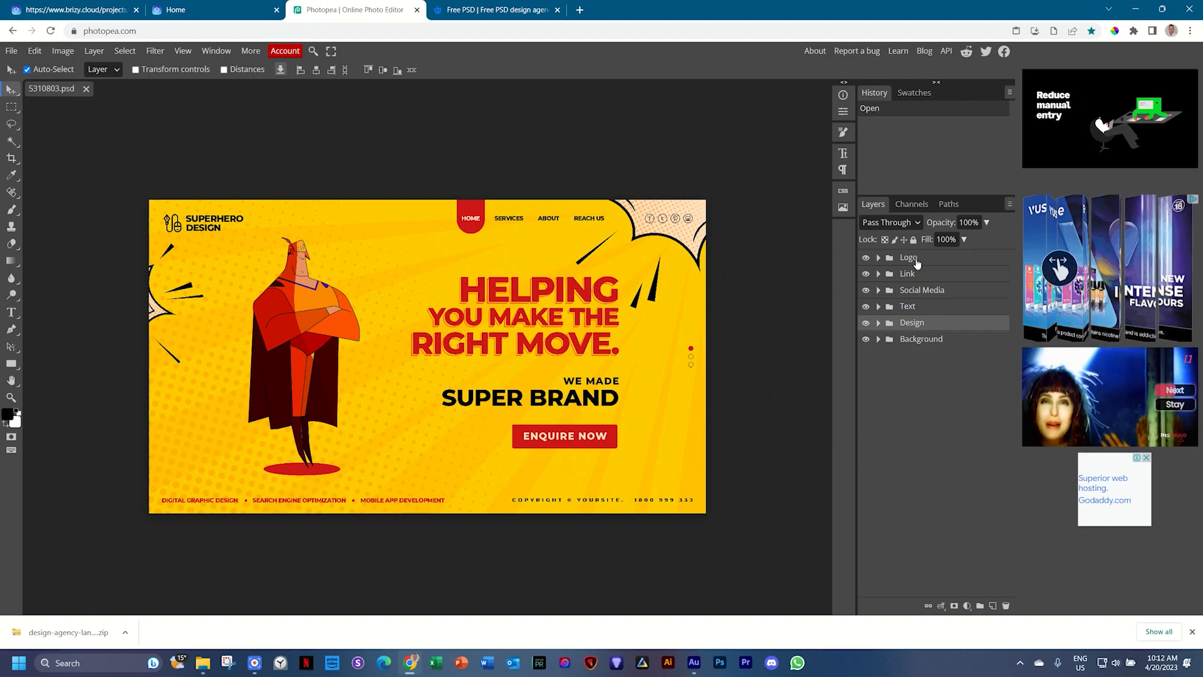
Step: Hide the Logo, Link, Social Media and Text layer groups
{"action": "left_click", "coordinate": [866, 258]}
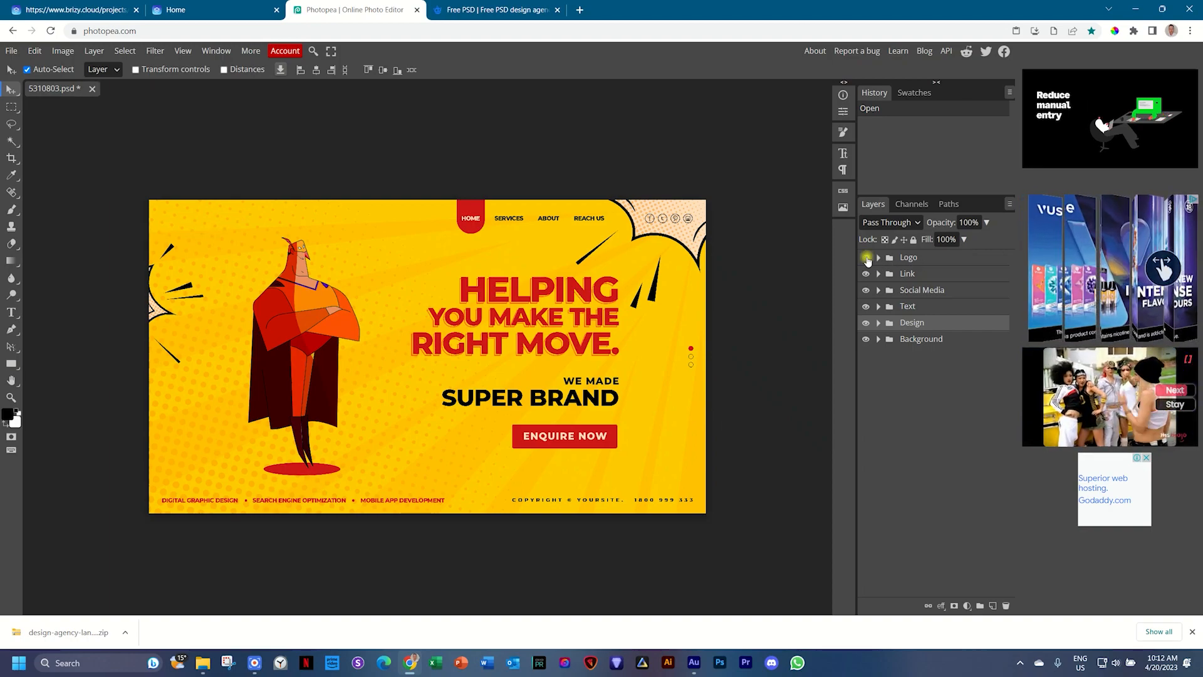
{"action": "left_click", "coordinate": [866, 258]}
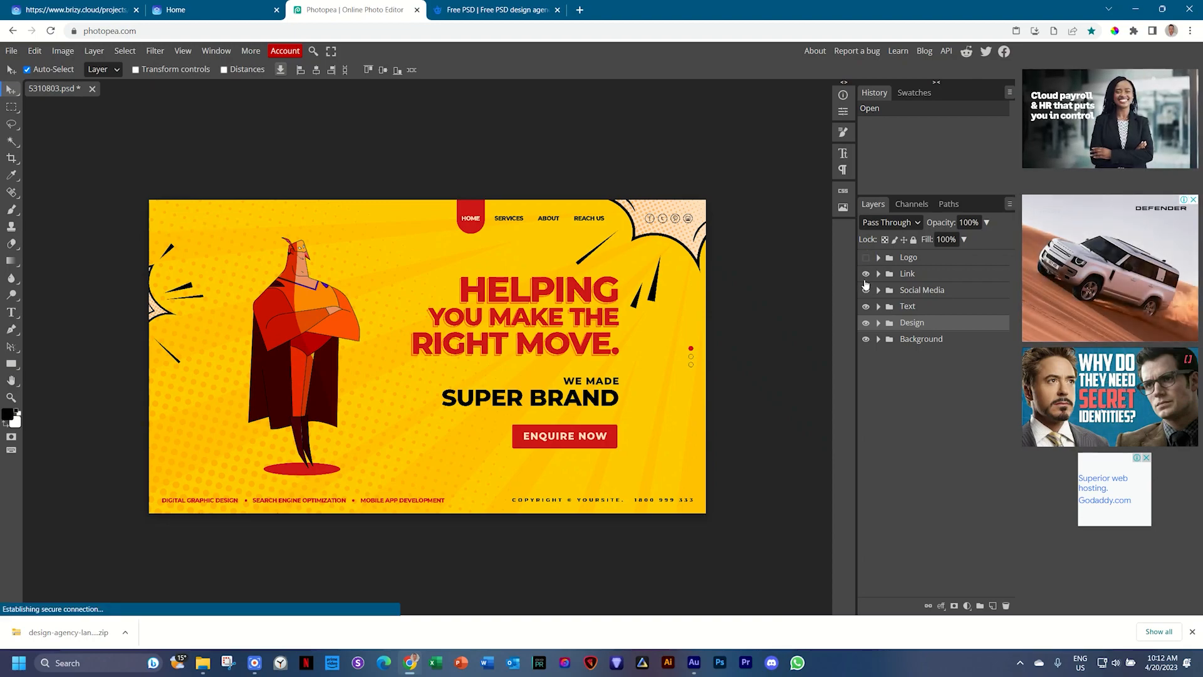
{"action": "left_click", "coordinate": [865, 274]}
{"action": "left_click", "coordinate": [866, 274]}
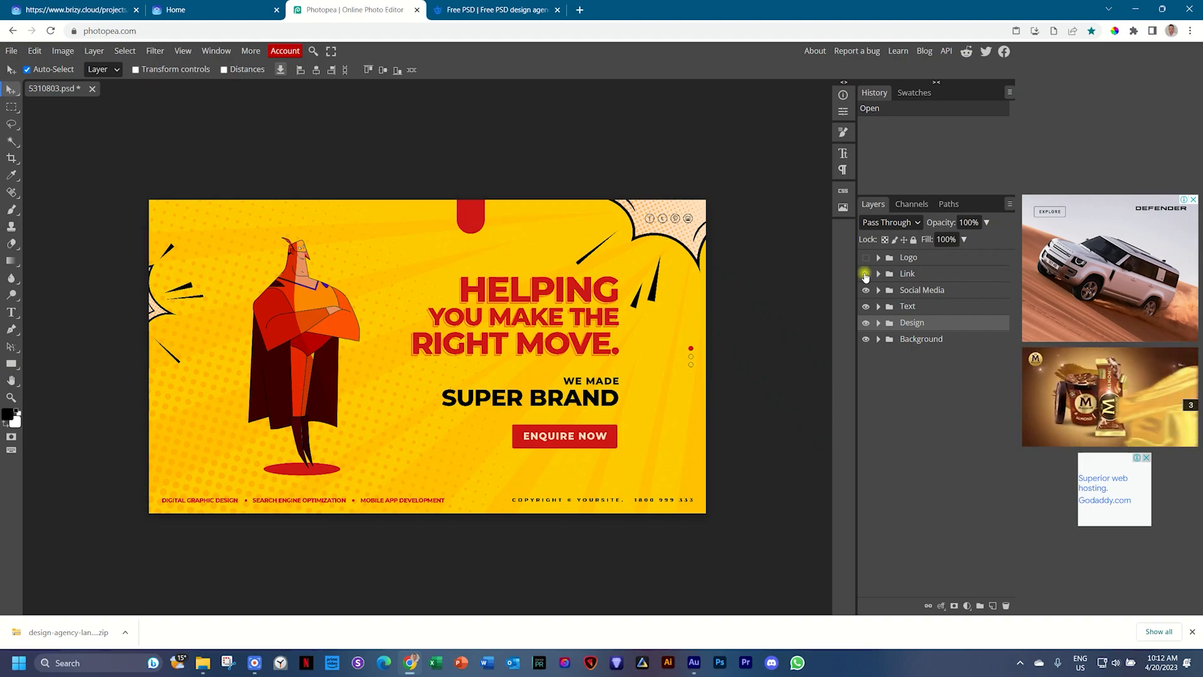
{"action": "left_click", "coordinate": [865, 274]}
{"action": "left_click", "coordinate": [867, 290]}
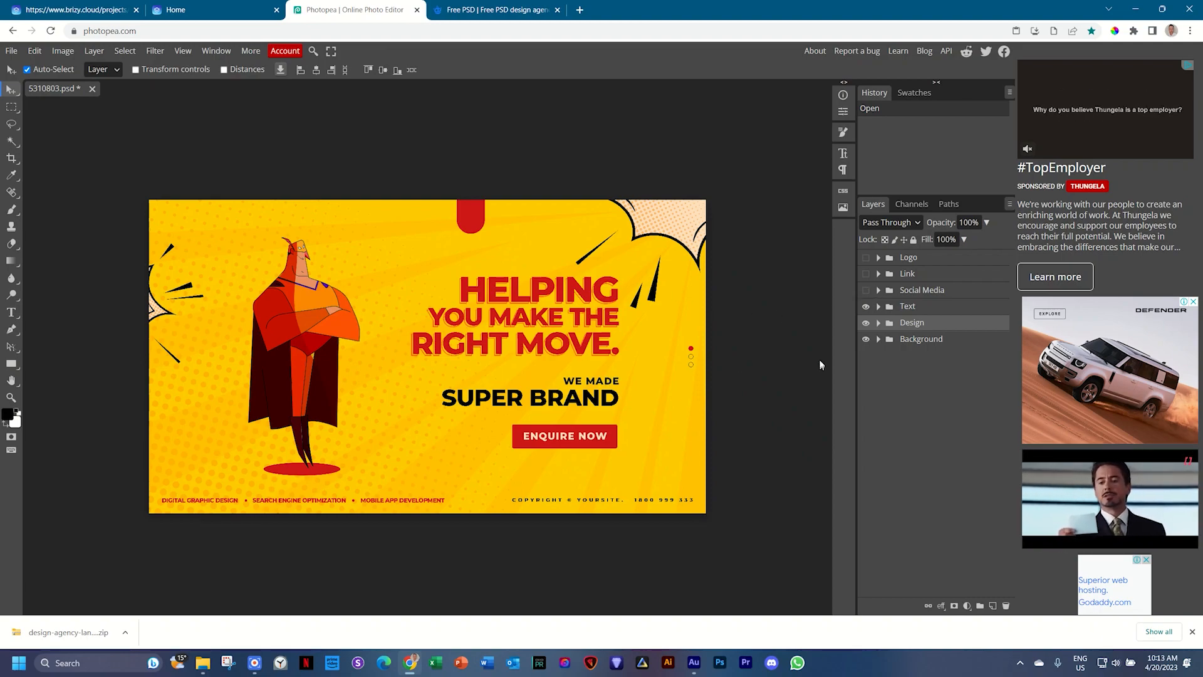
{"action": "left_click", "coordinate": [866, 307]}
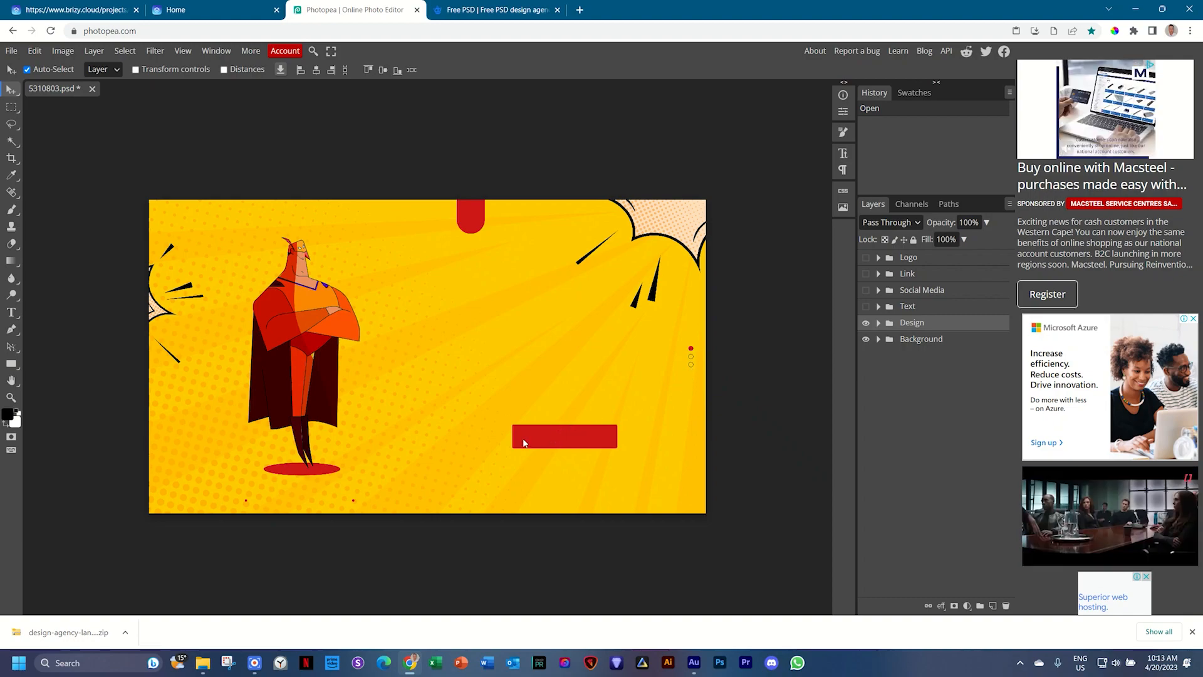
Step: Toggle the Design group's visibility to check which artwork it holds, leaving it shown
{"action": "left_click", "coordinate": [865, 322]}
{"action": "left_click", "coordinate": [866, 323]}
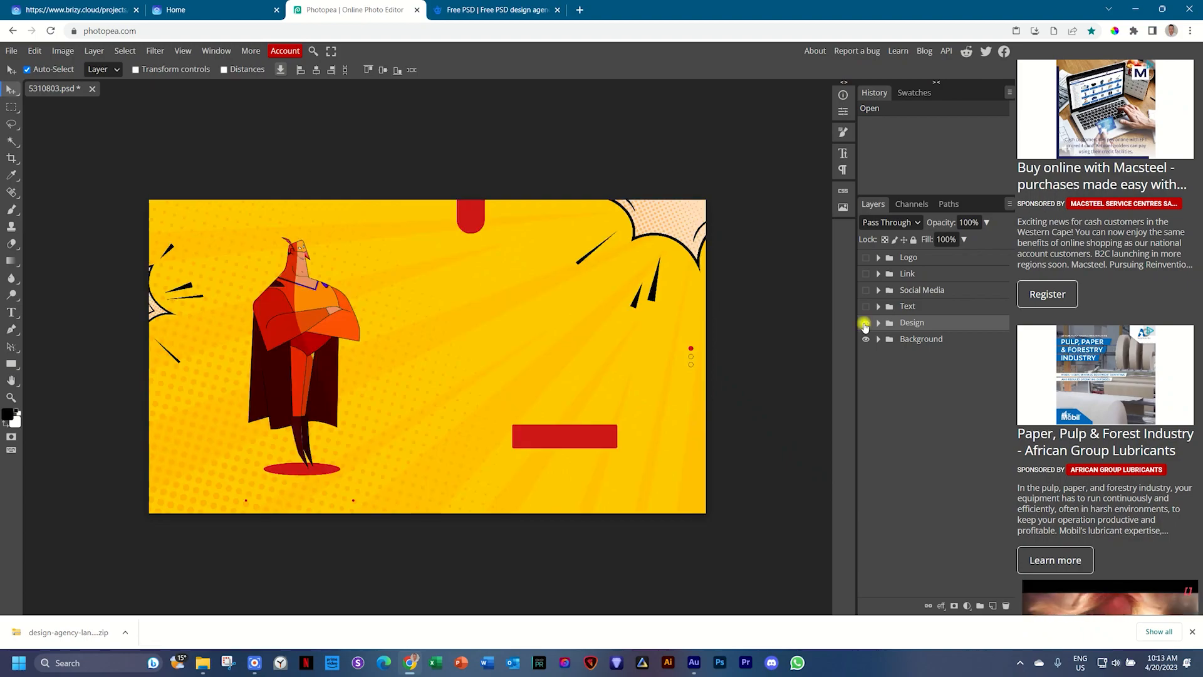
{"action": "left_click", "coordinate": [865, 323]}
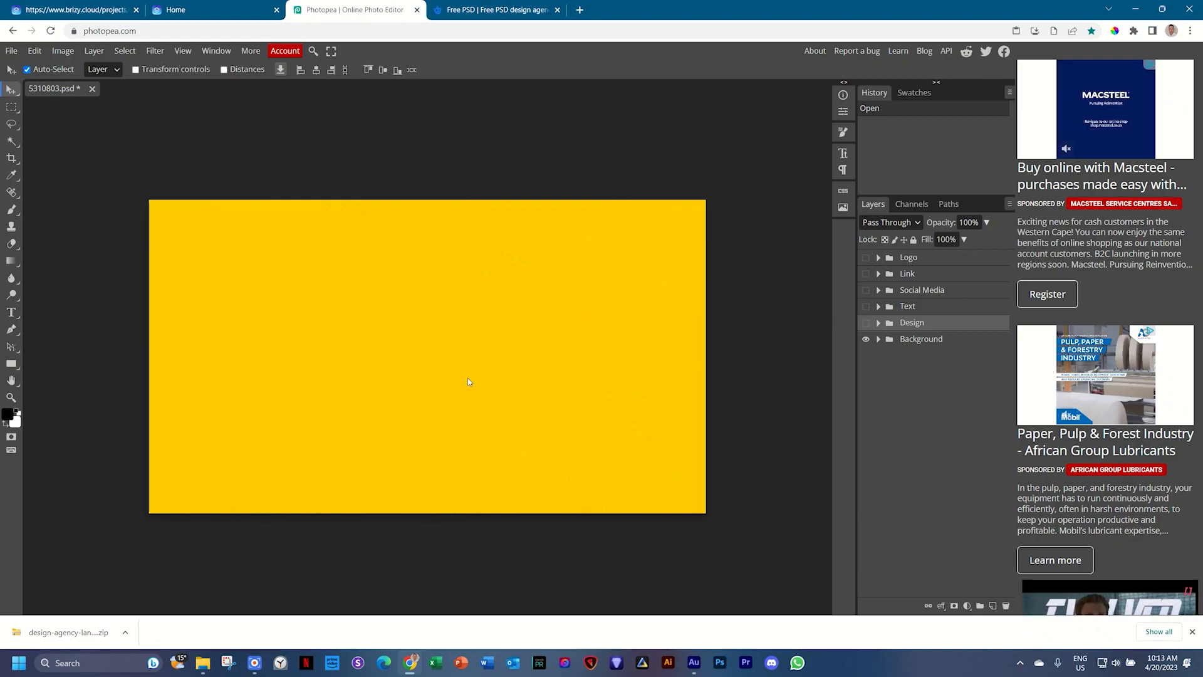
{"action": "left_click", "coordinate": [866, 323]}
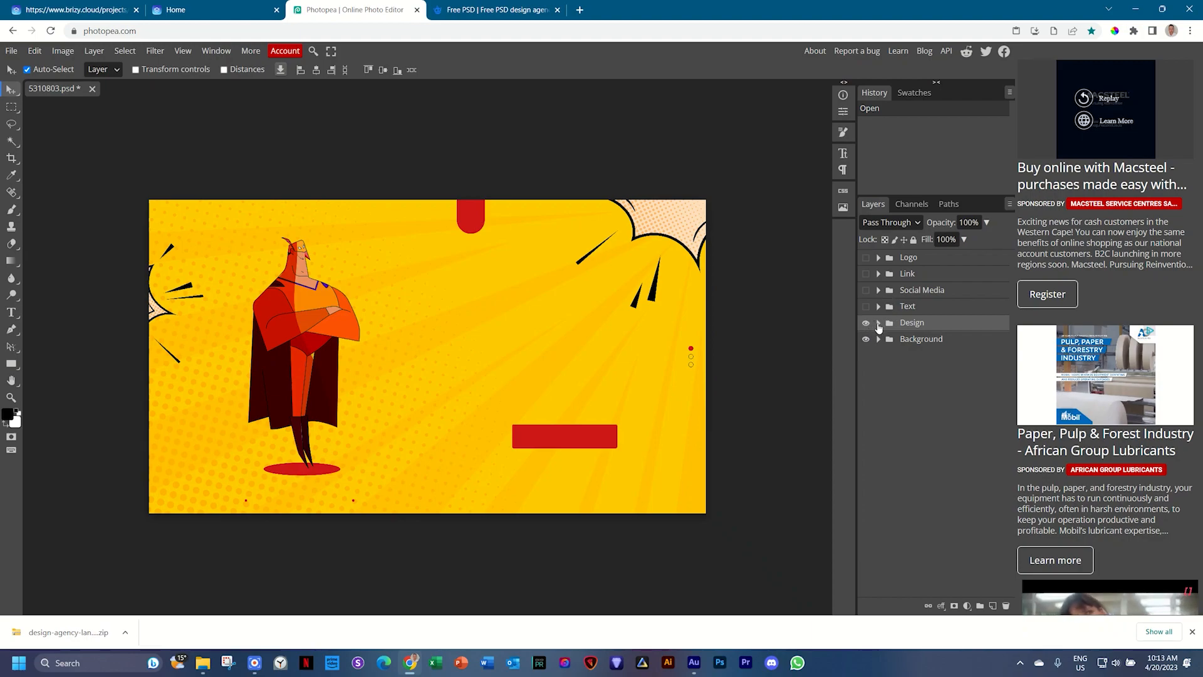
Step: Expand the Design group and hide both Rounded Rectangle layers, Dots, Shape and the two Ellipse layers above the superhero
{"action": "left_click", "coordinate": [878, 323]}
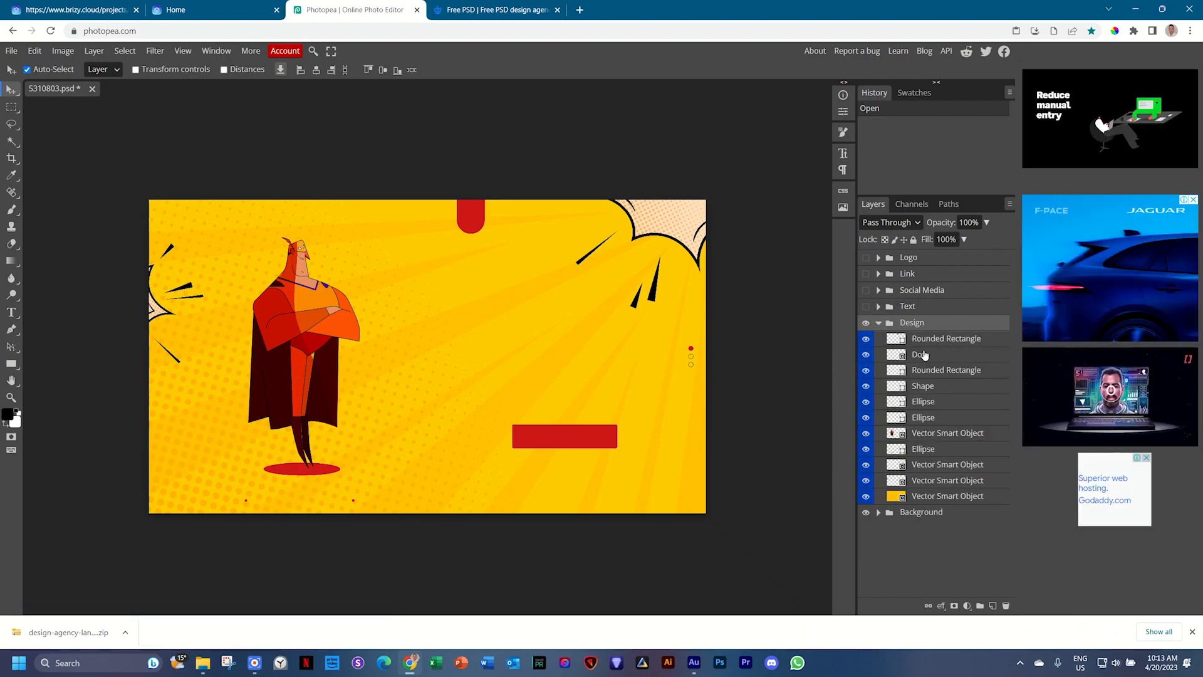
{"action": "left_click", "coordinate": [866, 355]}
{"action": "left_click", "coordinate": [867, 372]}
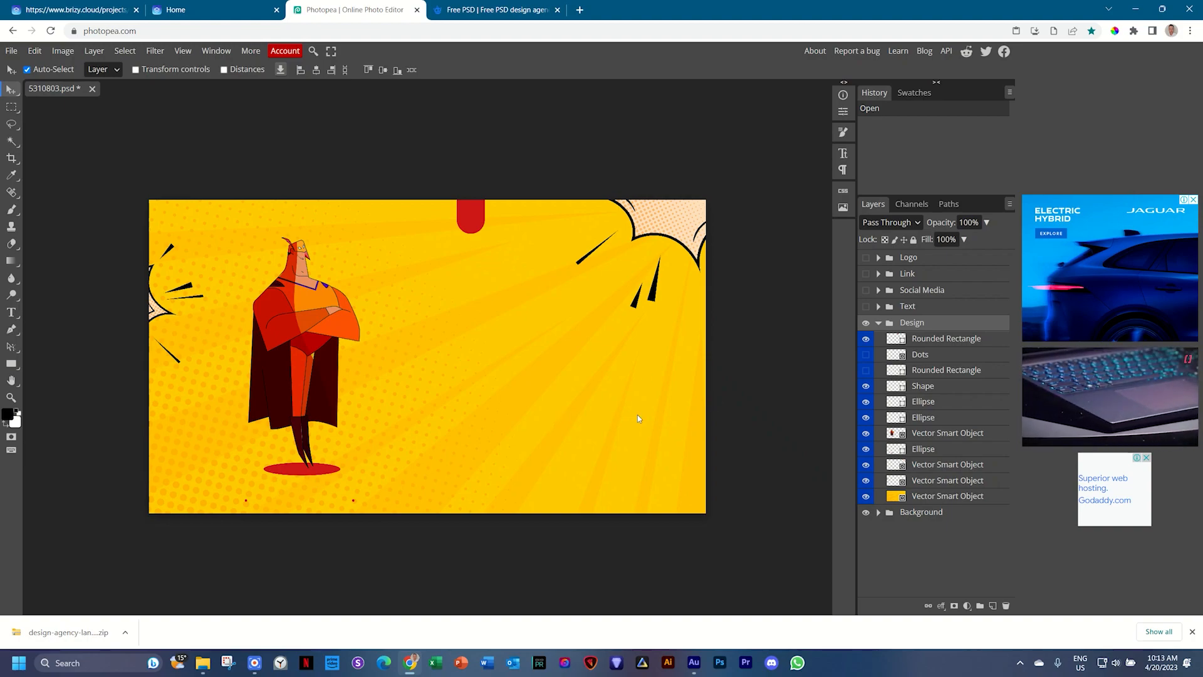
{"action": "left_click", "coordinate": [867, 340]}
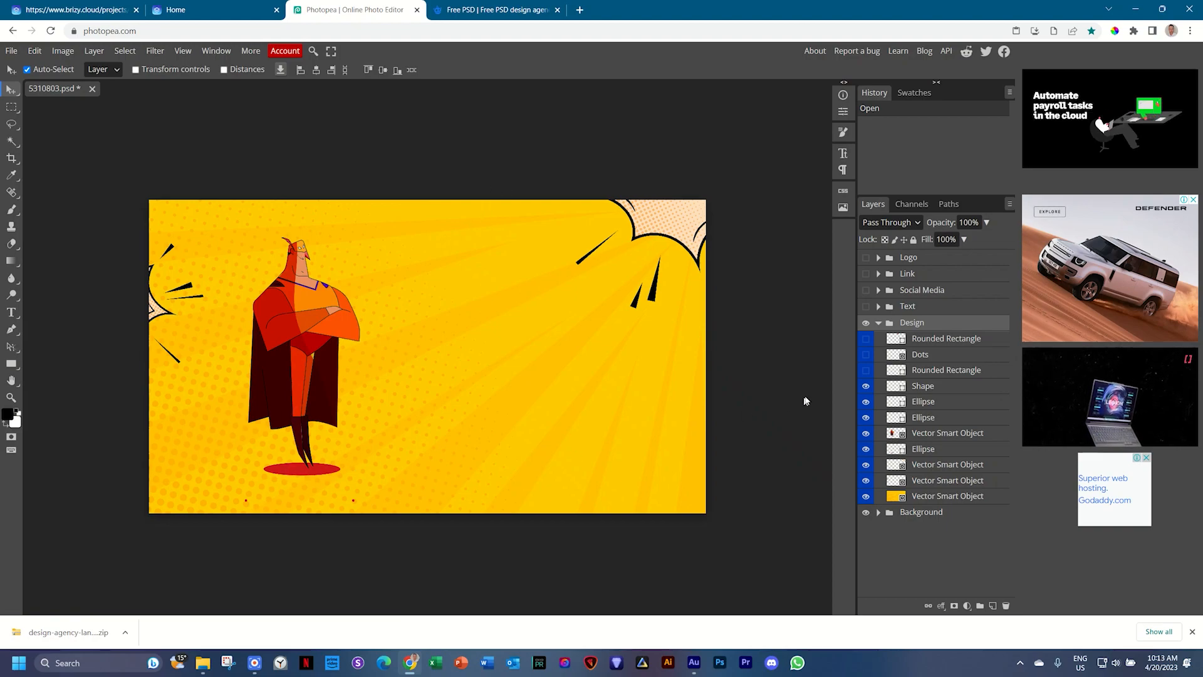
{"action": "left_click", "coordinate": [866, 386]}
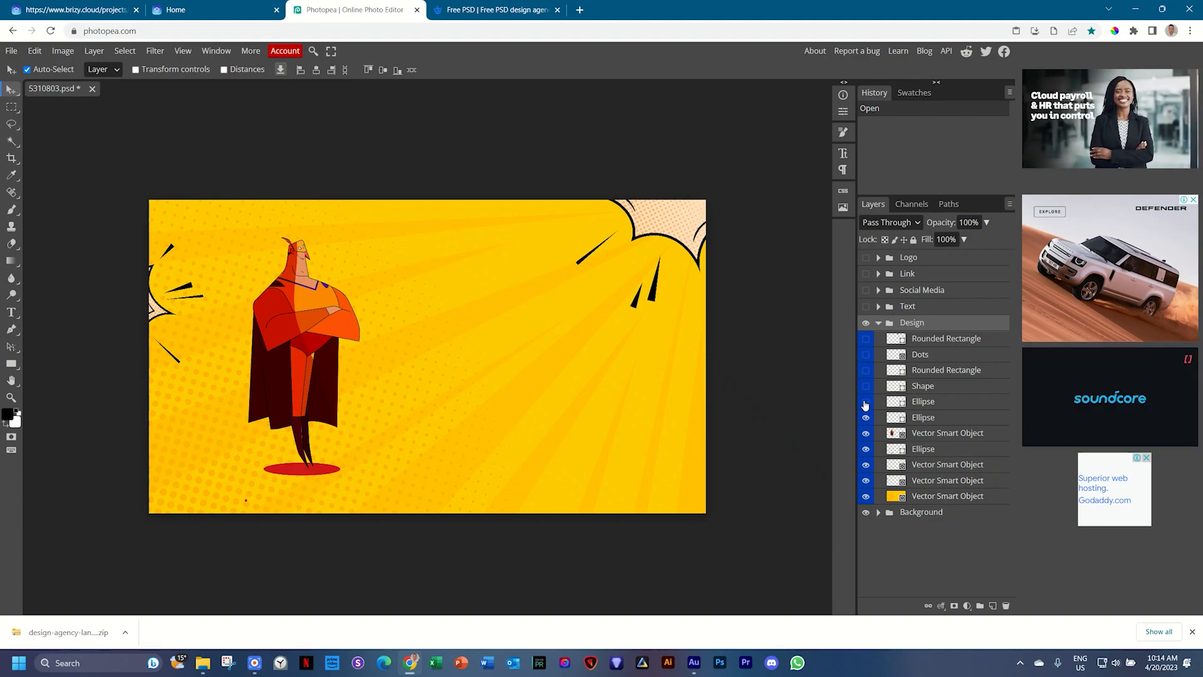
{"action": "left_click", "coordinate": [865, 401]}
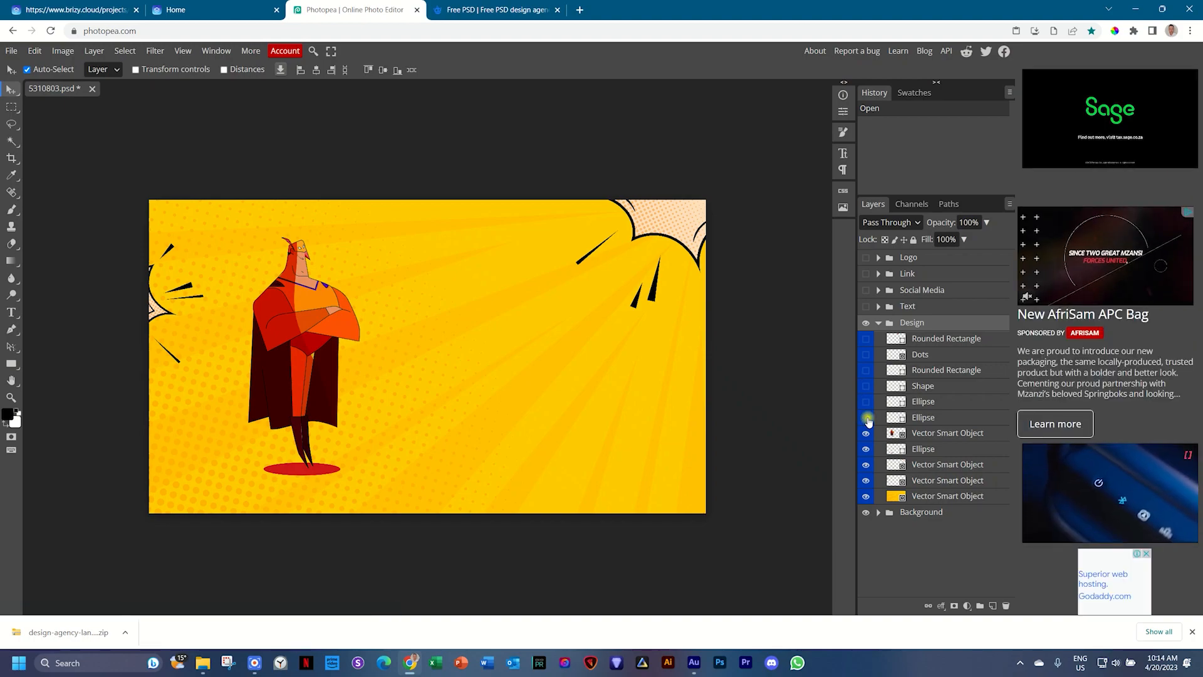
{"action": "left_click", "coordinate": [866, 418]}
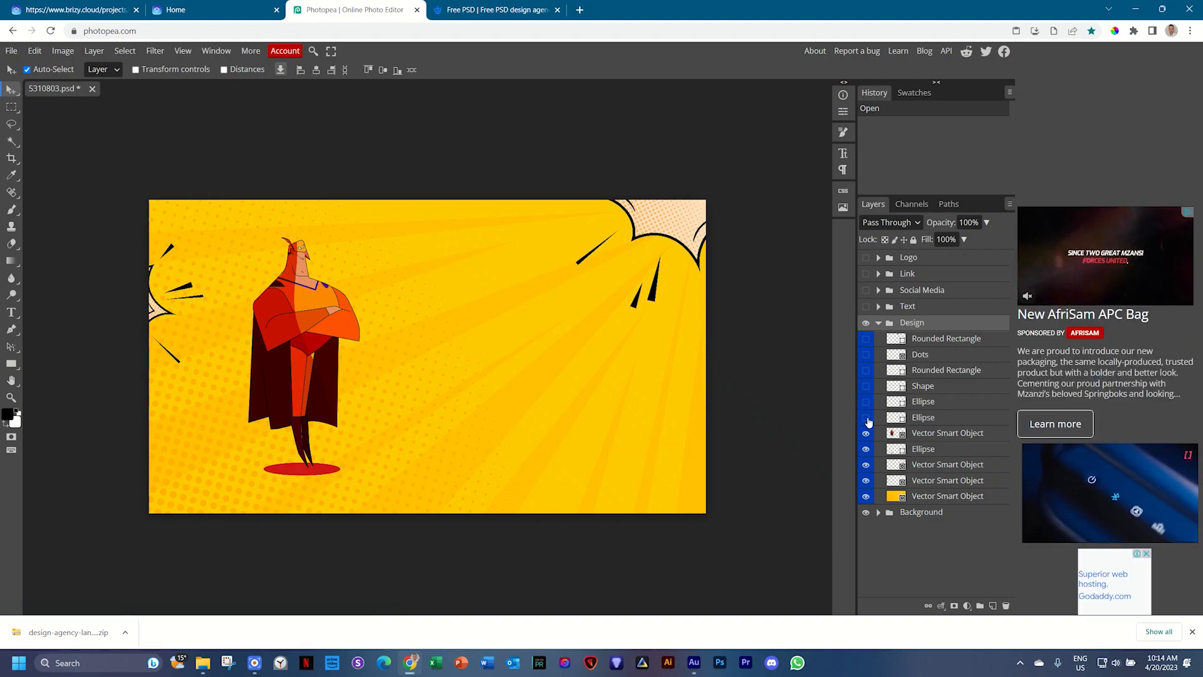
Step: Toggle the lowest Ellipse and the three bottom Vector Smart Object layers to check their artwork, leaving them all shown
{"action": "left_click", "coordinate": [865, 452]}
{"action": "left_click", "coordinate": [866, 450]}
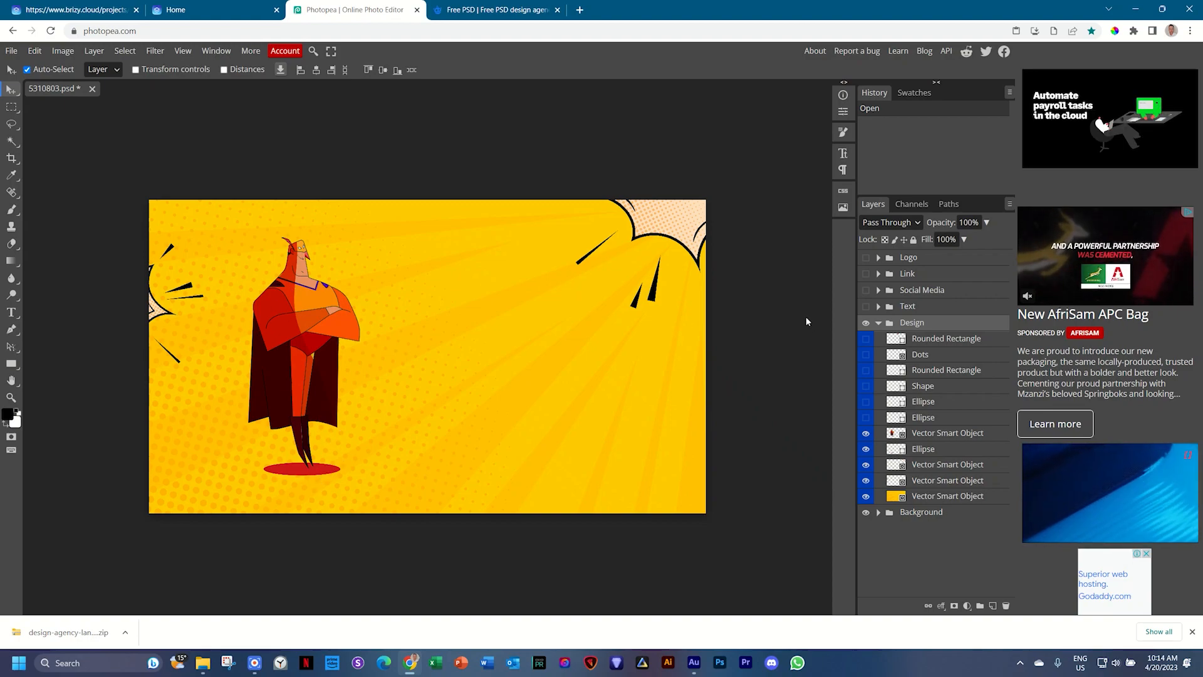
{"action": "left_click", "coordinate": [866, 465]}
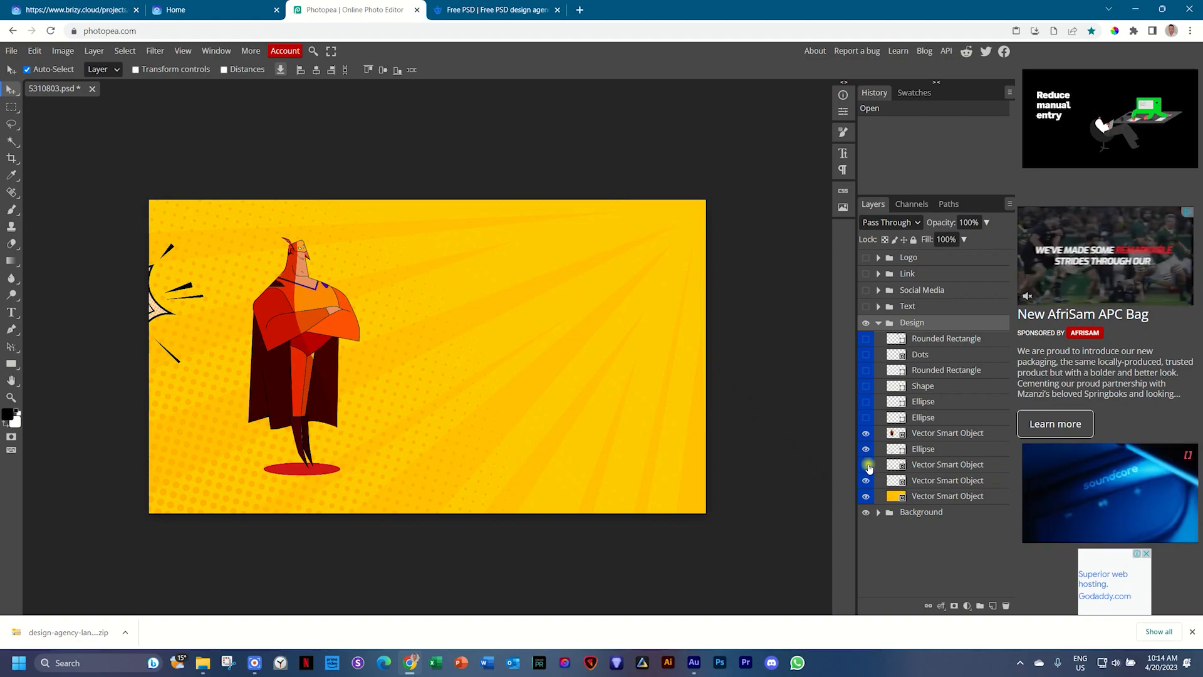
{"action": "left_click", "coordinate": [866, 465]}
{"action": "left_click", "coordinate": [866, 480]}
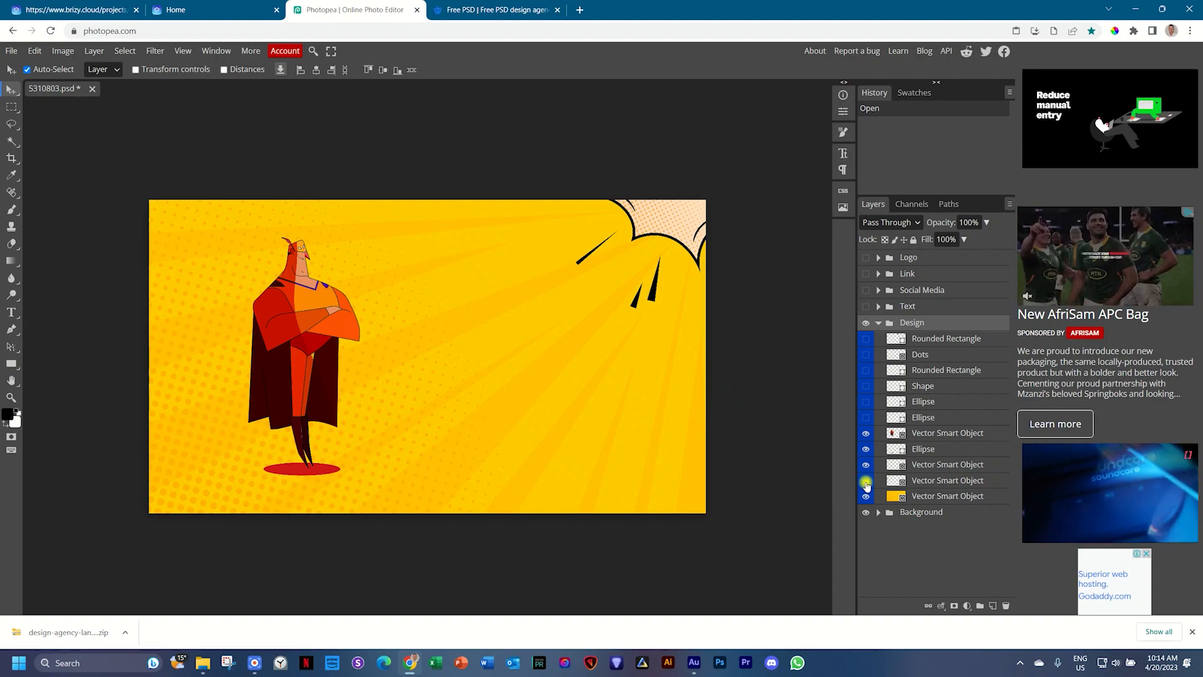
{"action": "left_click", "coordinate": [866, 481]}
{"action": "left_click", "coordinate": [866, 496]}
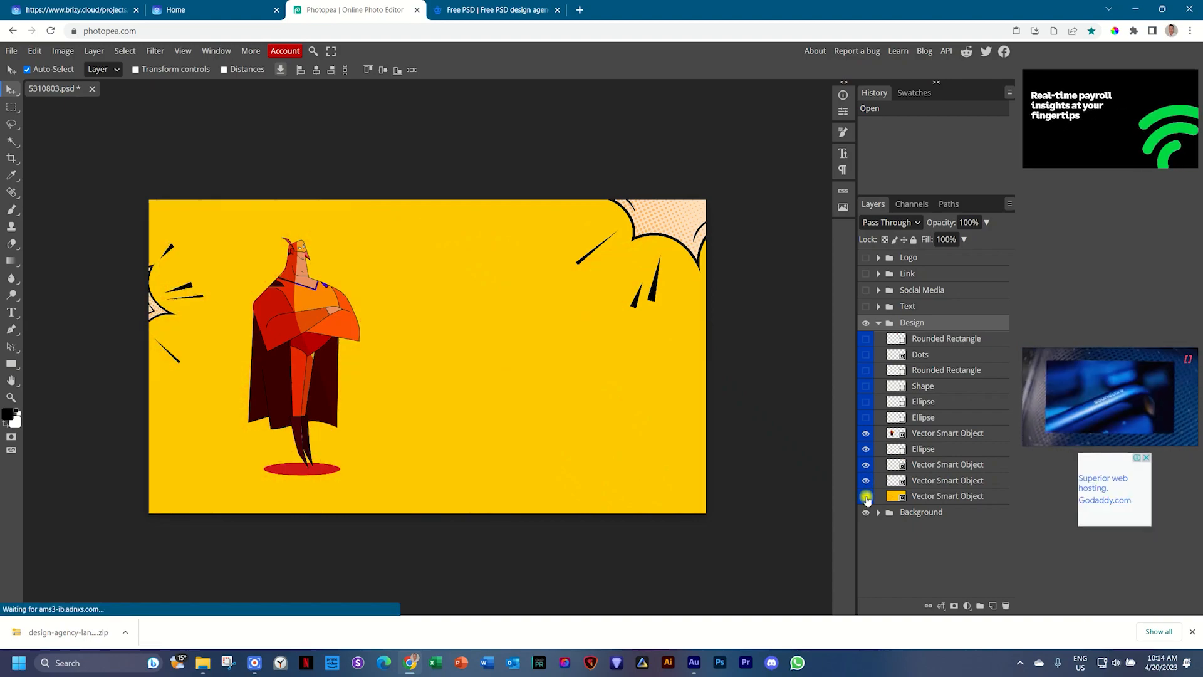
{"action": "left_click", "coordinate": [866, 496]}
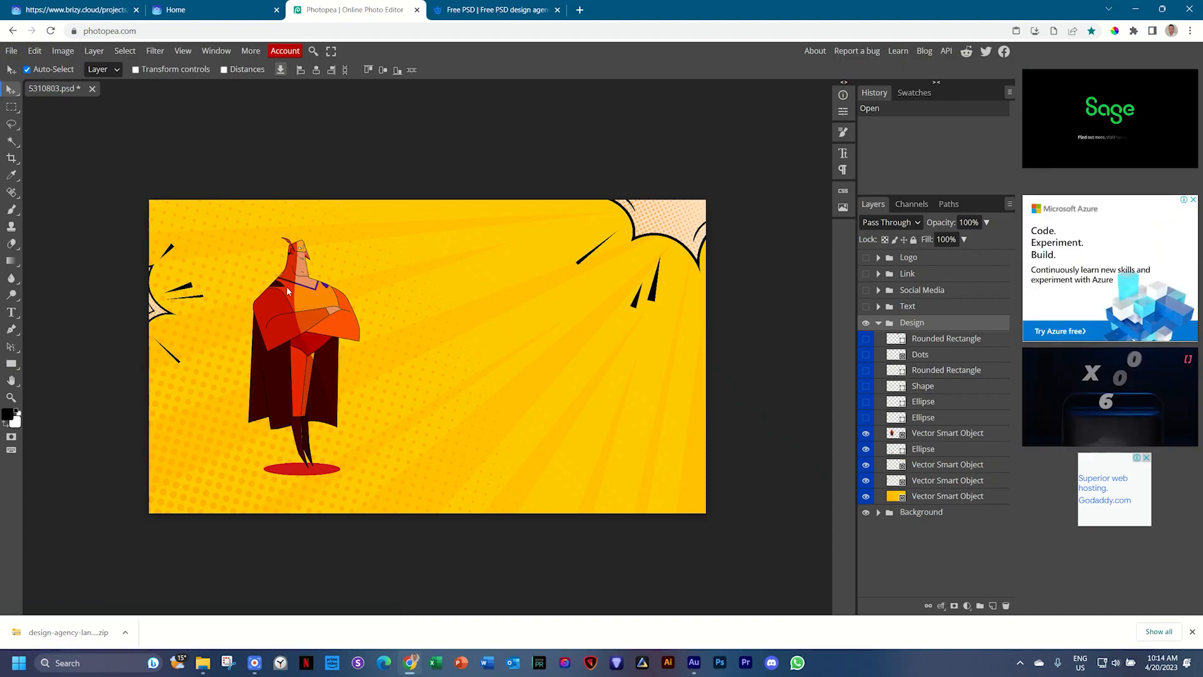
Step: Hide the superhero's Vector Smart Object and the red Ellipse beneath his feet, leaving only the background artwork shown
{"action": "left_click", "coordinate": [866, 433]}
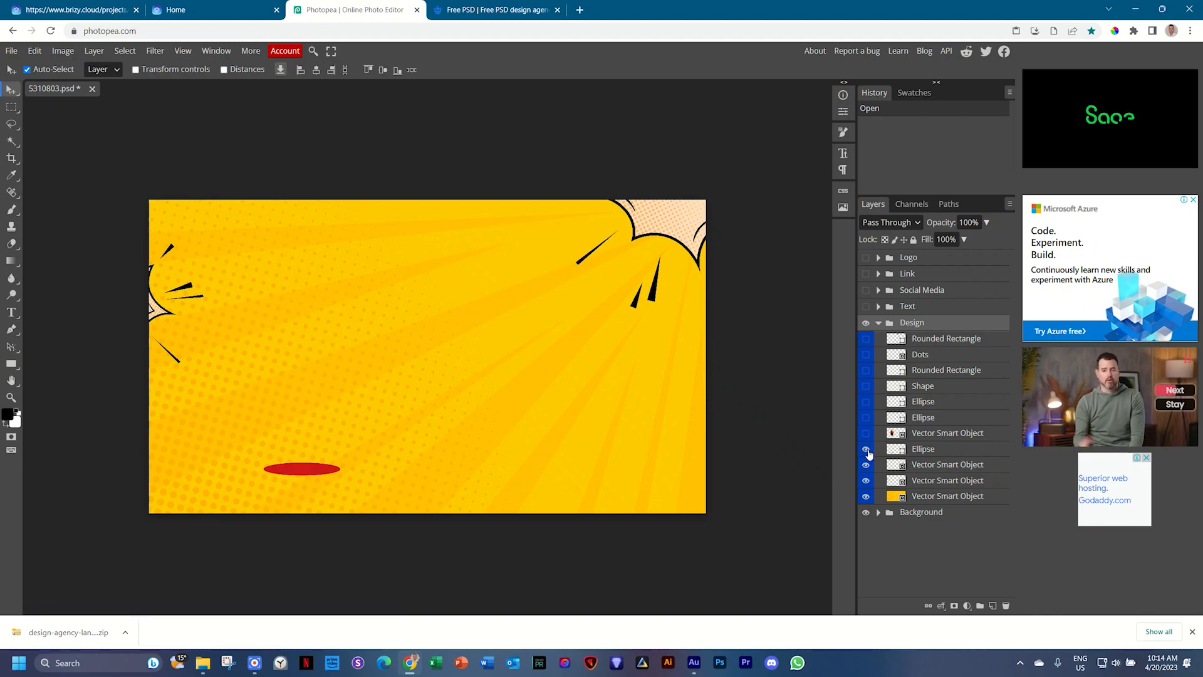
{"action": "left_click", "coordinate": [867, 449]}
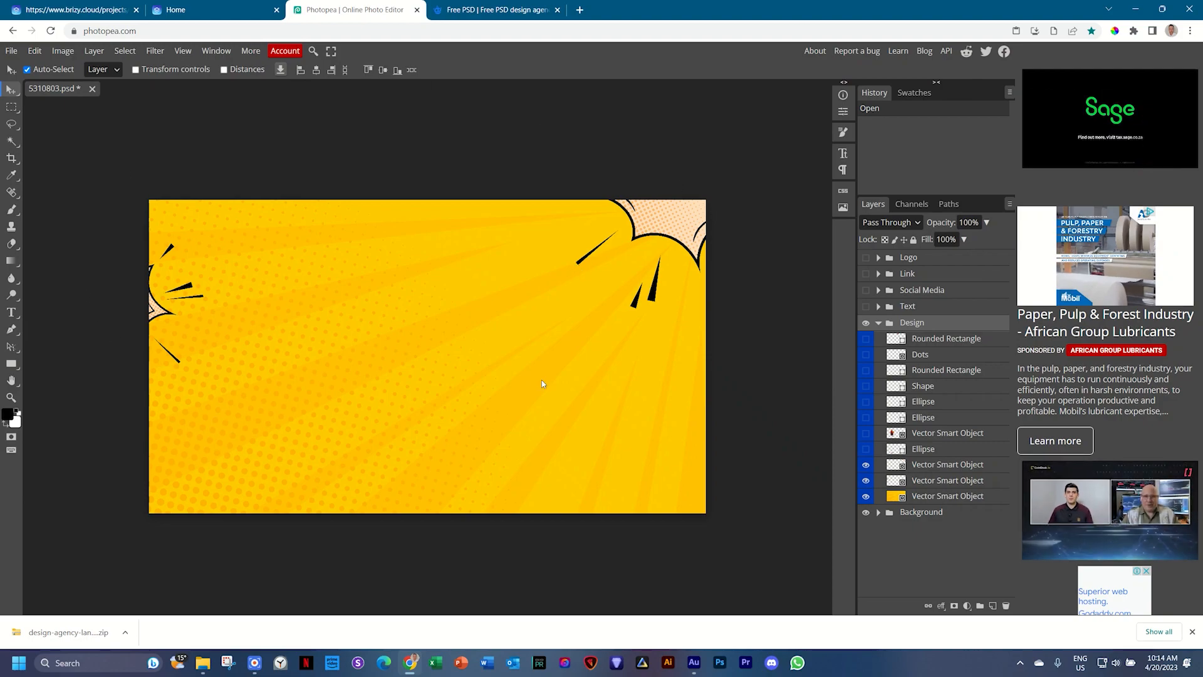
Step: Start a PNG export of the background and name the file "Hero BG _ PNG"
{"action": "left_click", "coordinate": [11, 52]}
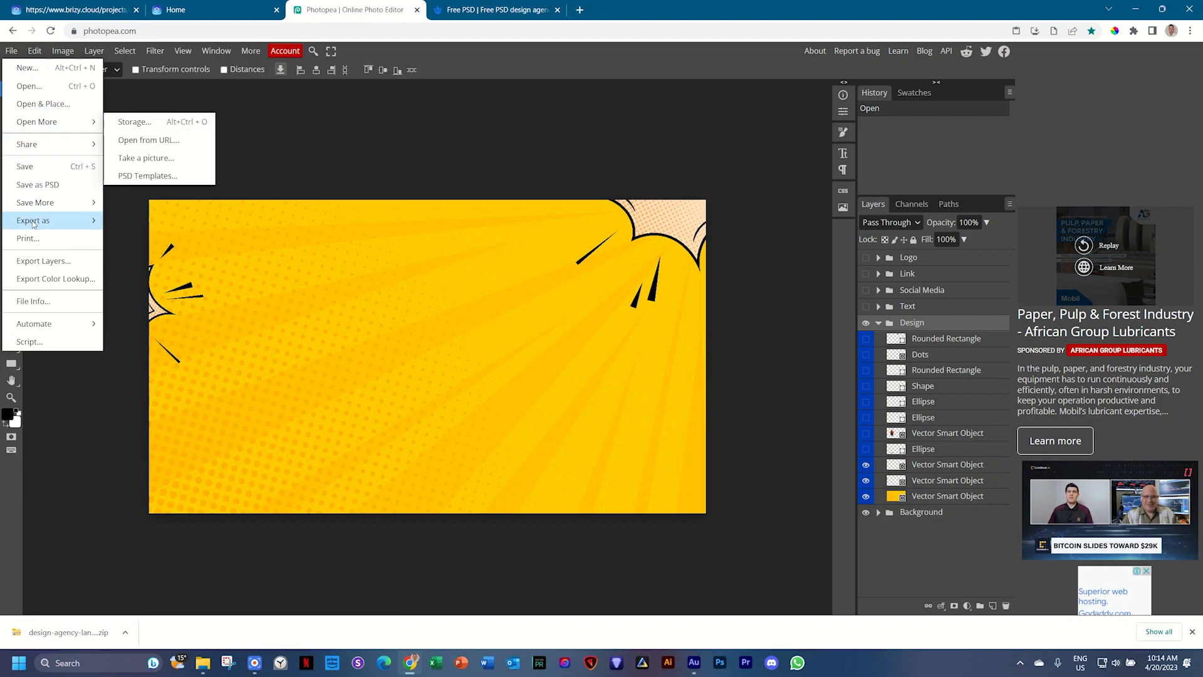
{"action": "mouse_move", "coordinate": [32, 224]}
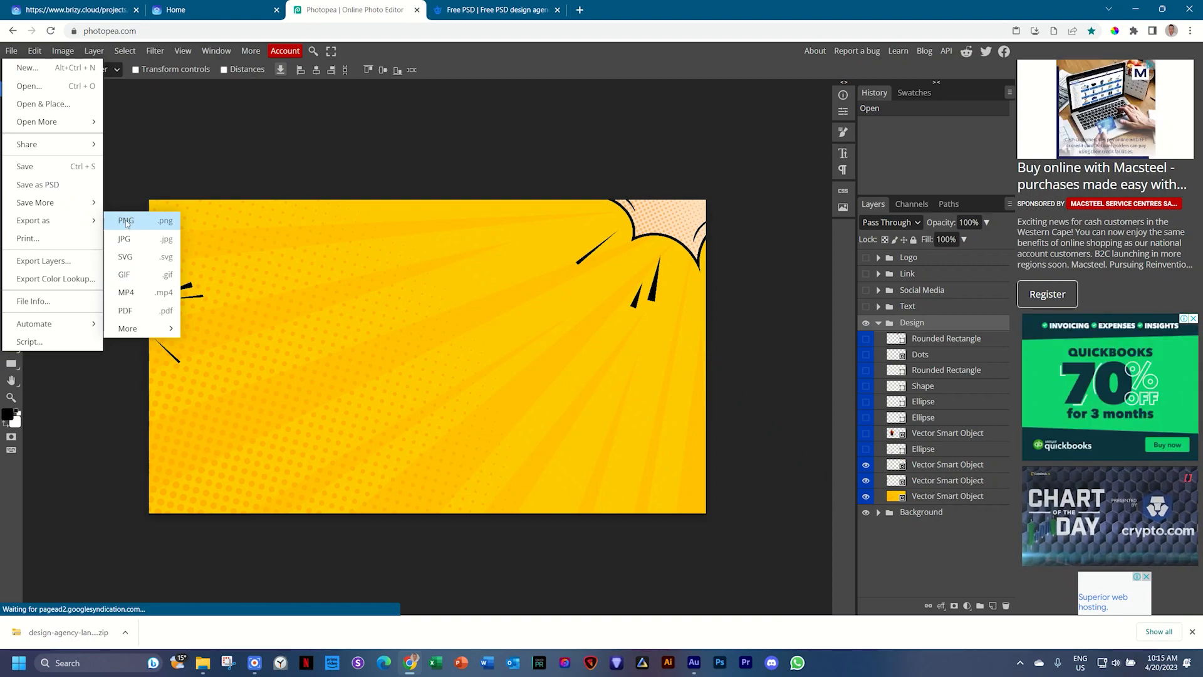
{"action": "left_click", "coordinate": [130, 222]}
{"action": "left_click_drag", "start_coordinate": [372, 135], "coordinate": [563, 132]}
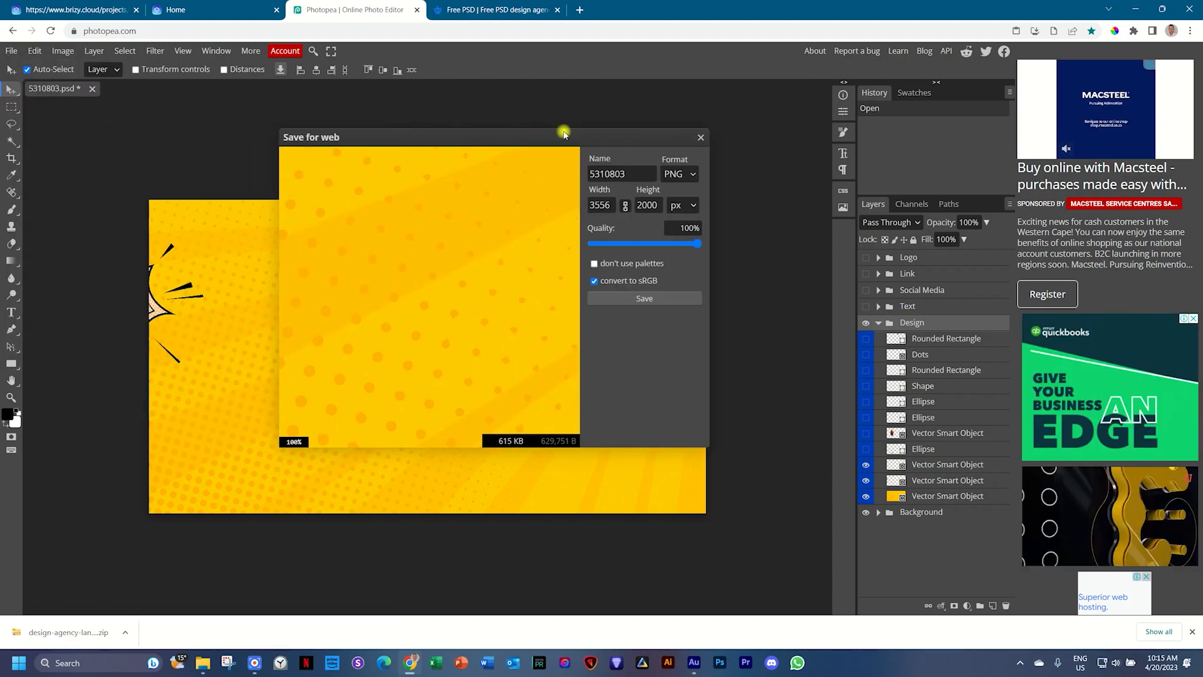
{"action": "double_click", "coordinate": [607, 173]}
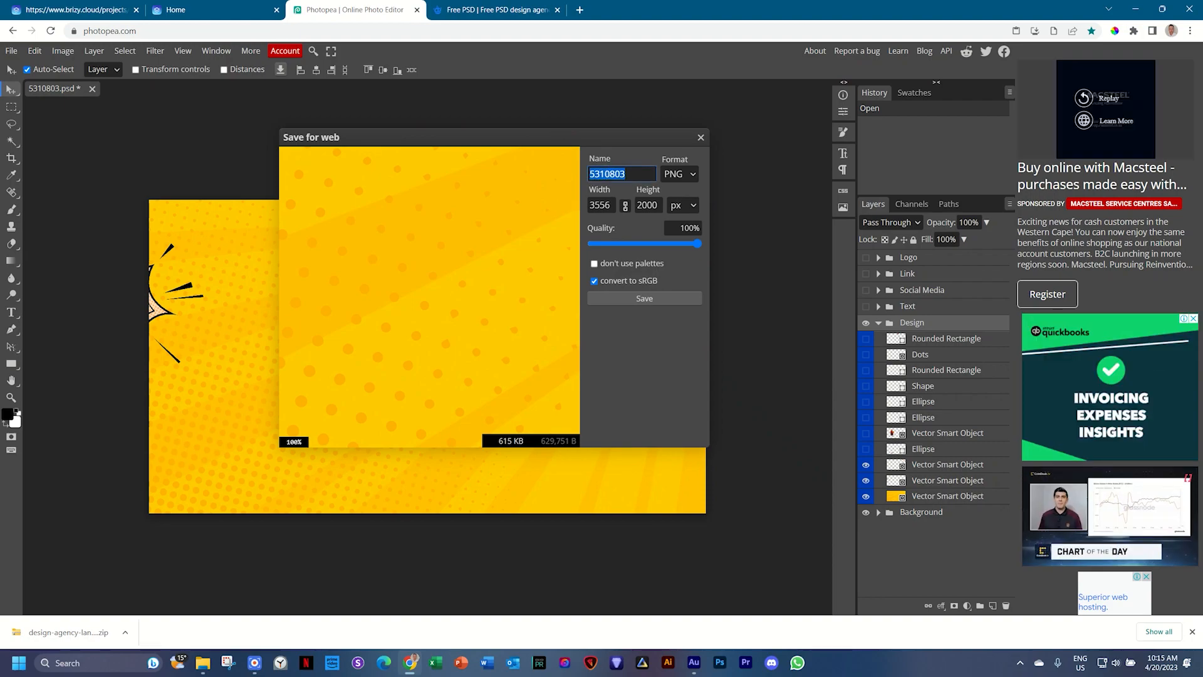
{"action": "type", "text": "Hero BG"}
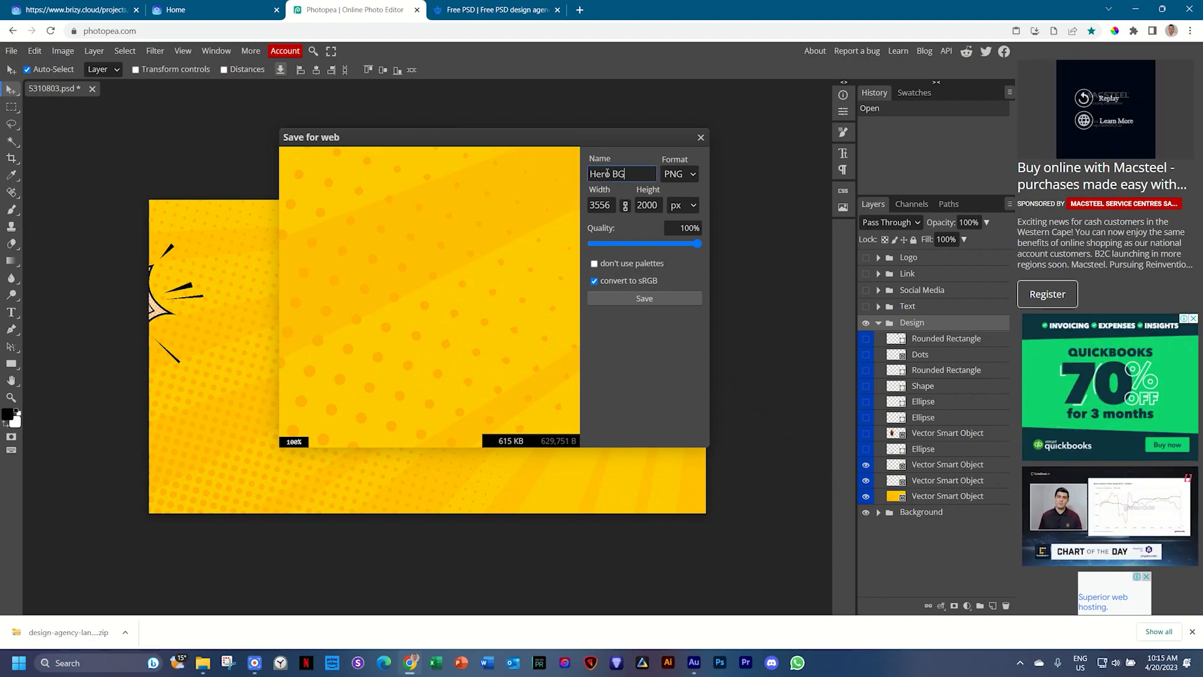
{"action": "type", "text": " _ PNG"}
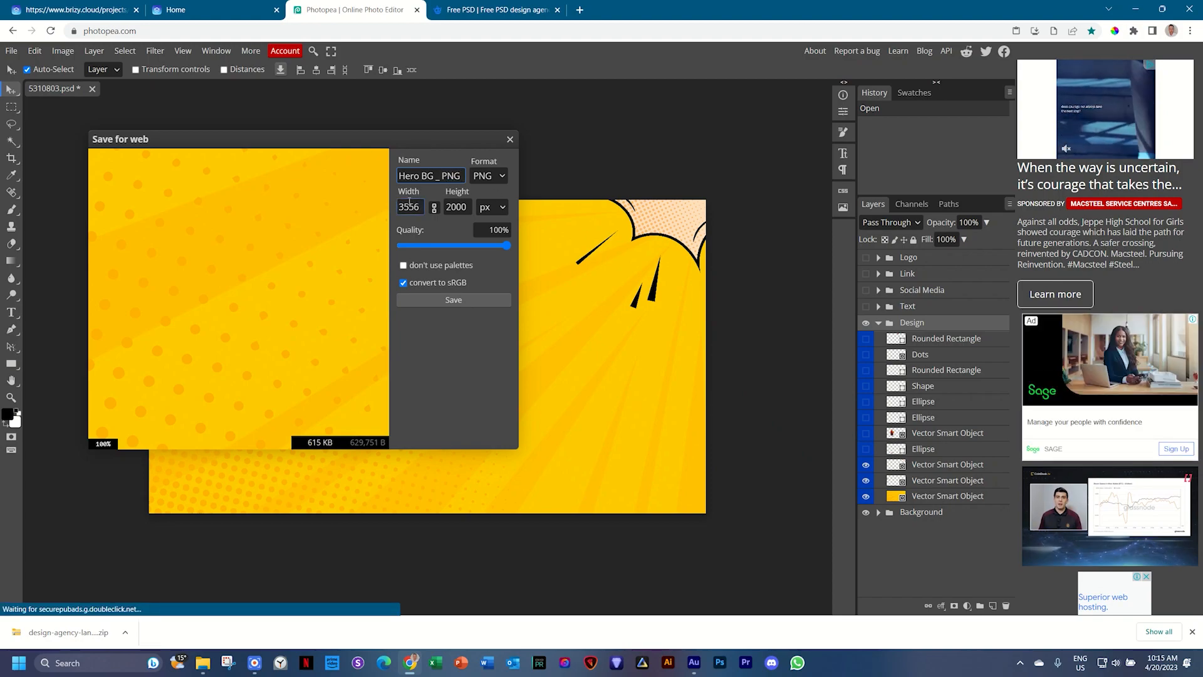
Step: Set the export size to 1920 × 1080 px with linked proportions, save the PNG and dismiss the ad-removal offer
{"action": "double_click", "coordinate": [408, 207]}
{"action": "type", "text": "1920"}
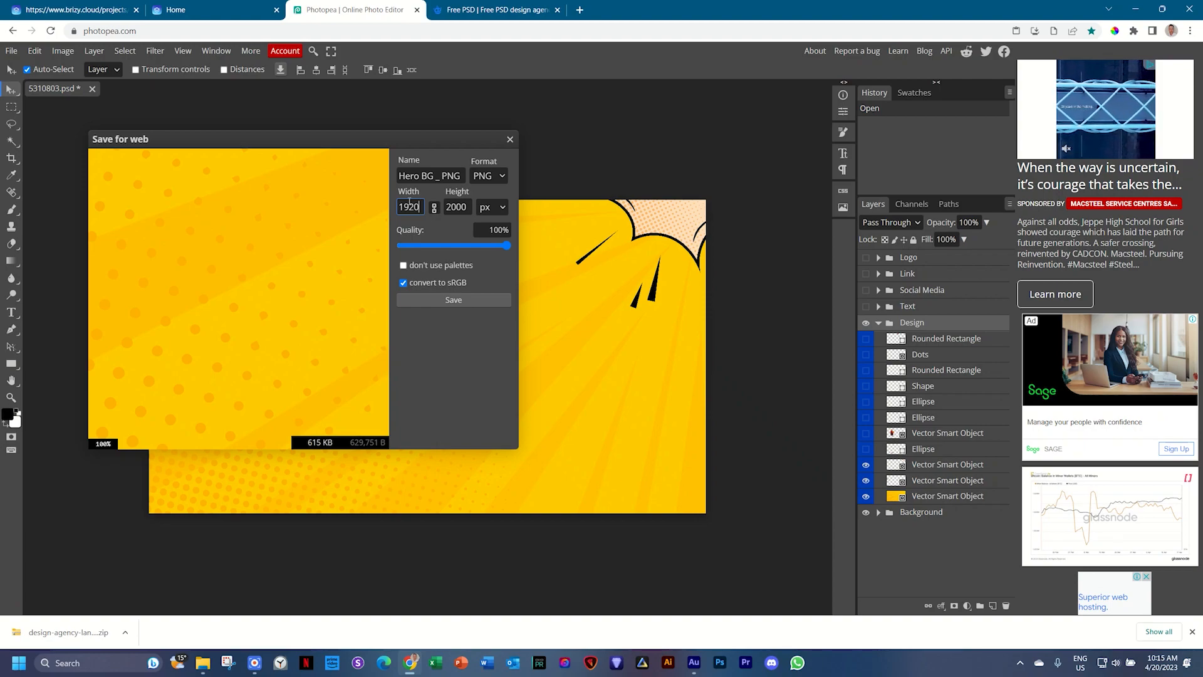
{"action": "left_click", "coordinate": [434, 207]}
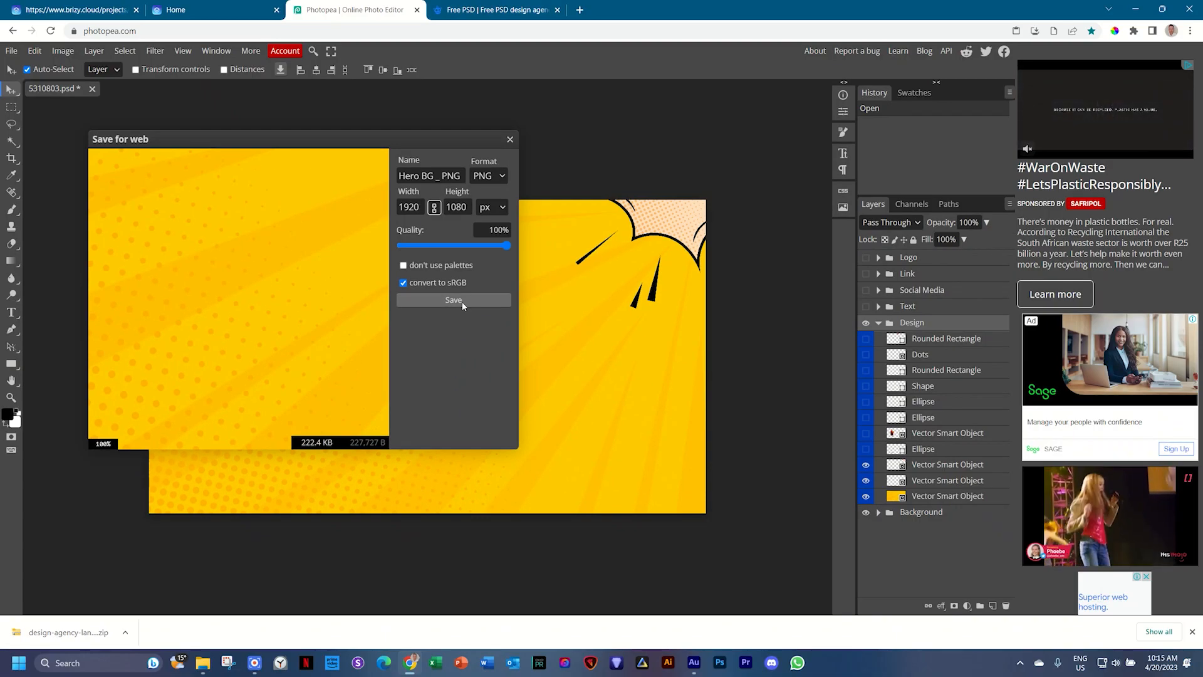
{"action": "left_click", "coordinate": [463, 305]}
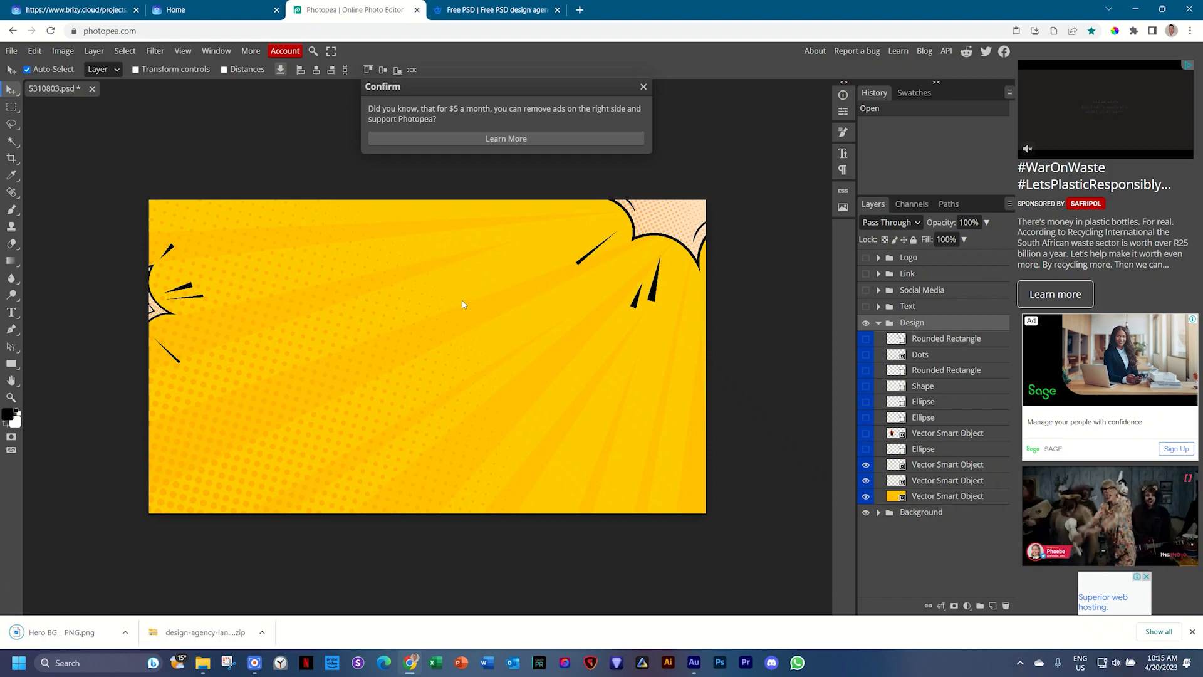
{"action": "left_click", "coordinate": [643, 88]}
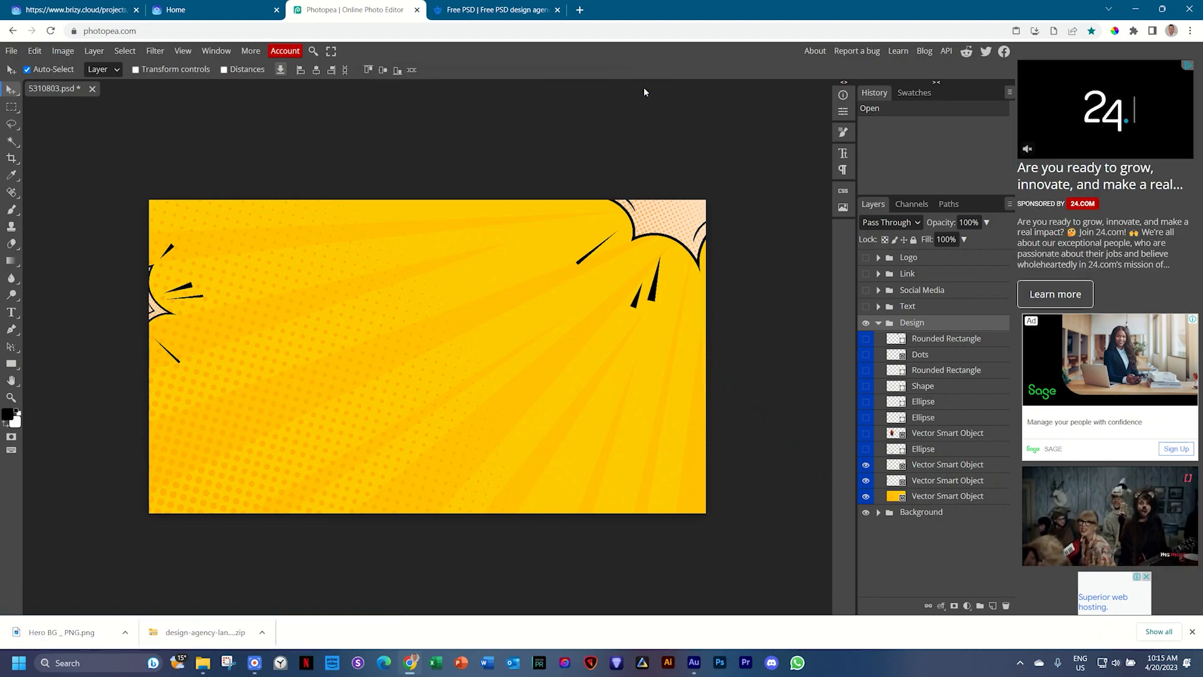
Step: Export the same background as a JPG named "Hero BG _ JPG" at 1920 × 1080 px and 40% quality
{"action": "left_click", "coordinate": [11, 50]}
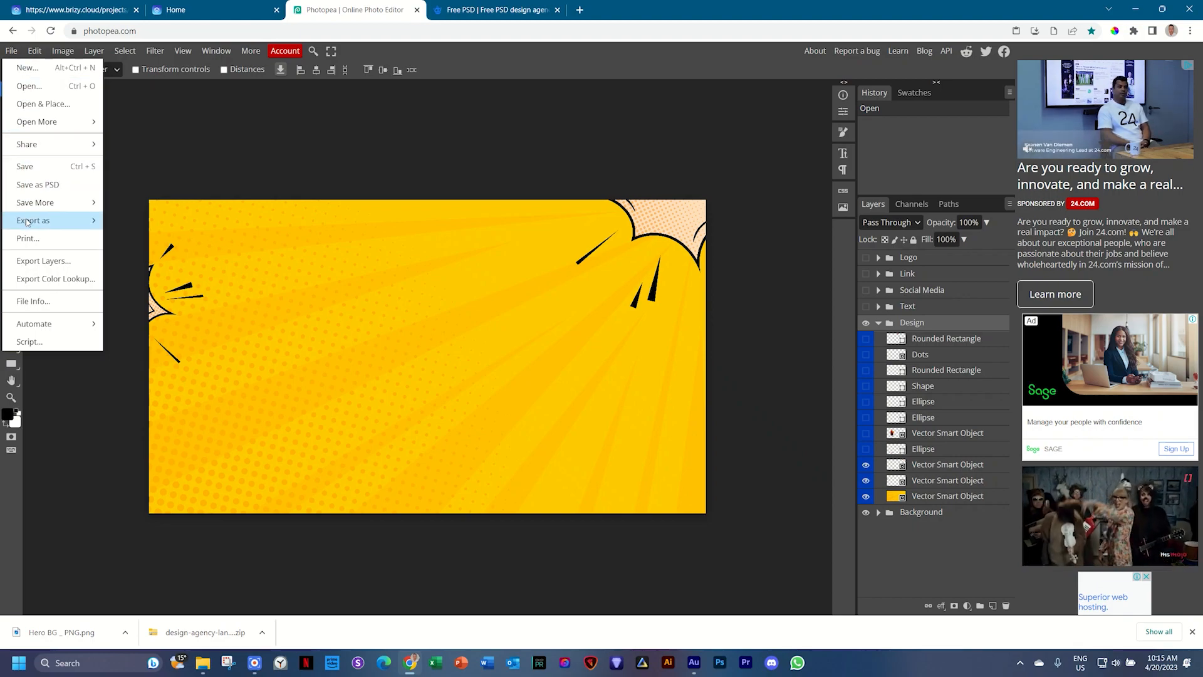
{"action": "mouse_move", "coordinate": [38, 221]}
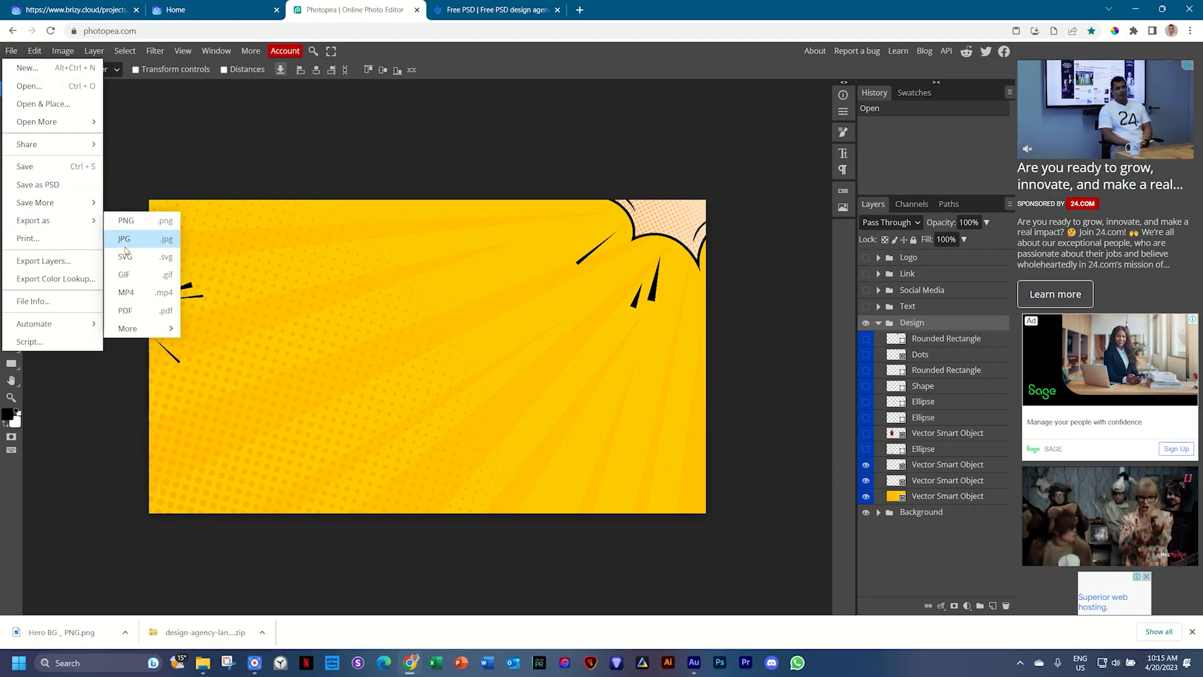
{"action": "left_click", "coordinate": [126, 241]}
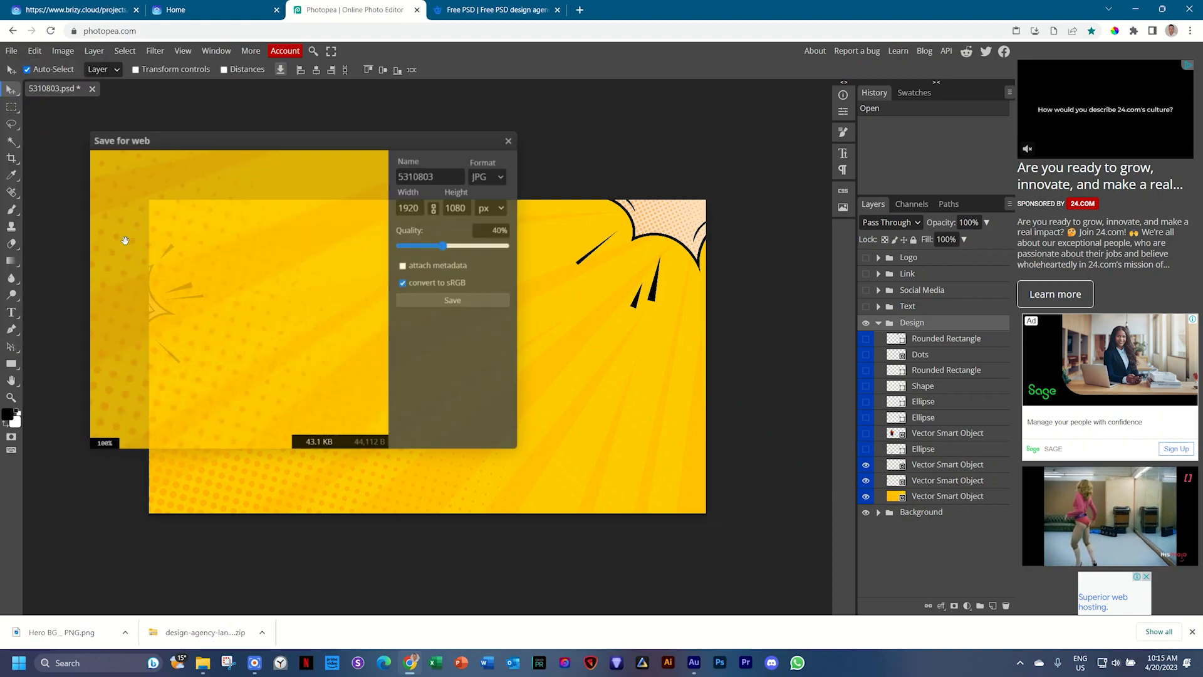
{"action": "double_click", "coordinate": [426, 178]}
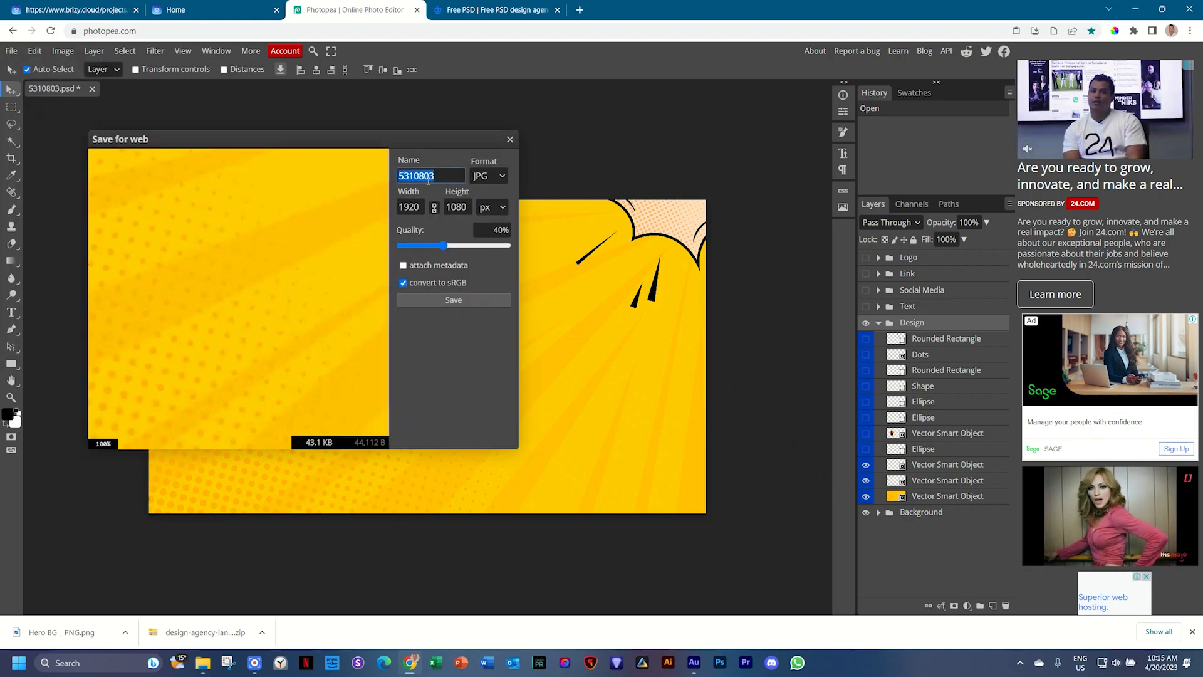
{"action": "type", "text": "Heo BG"}
{"action": "key", "text": "BackSpace"}
{"action": "key", "text": "BackSpace"}
{"action": "key", "text": "BackSpace"}
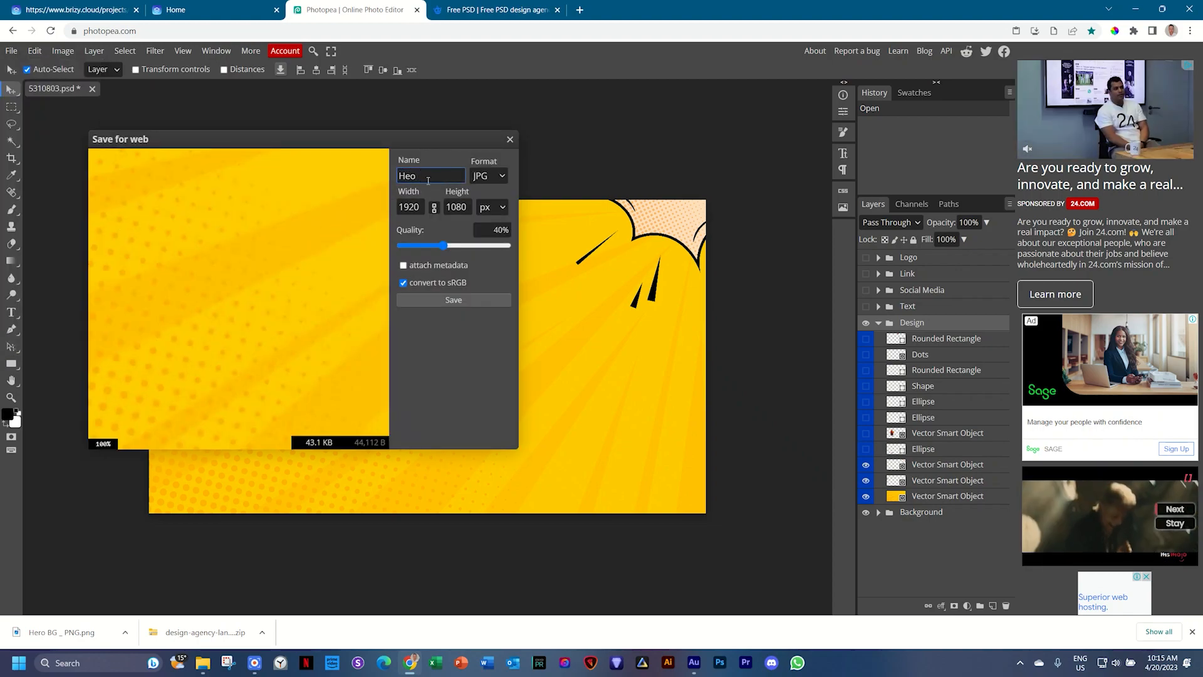
{"action": "key", "text": "BackSpace"}
{"action": "type", "text": "ro BG _ JPG"}
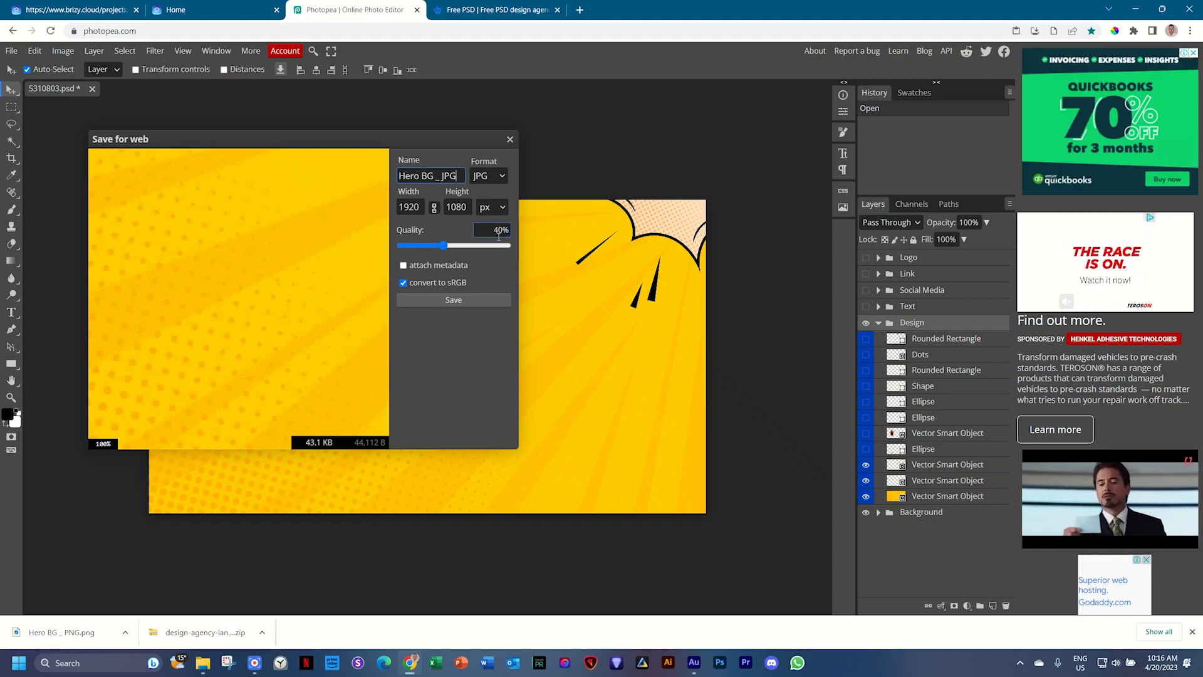
{"action": "left_click", "coordinate": [452, 299]}
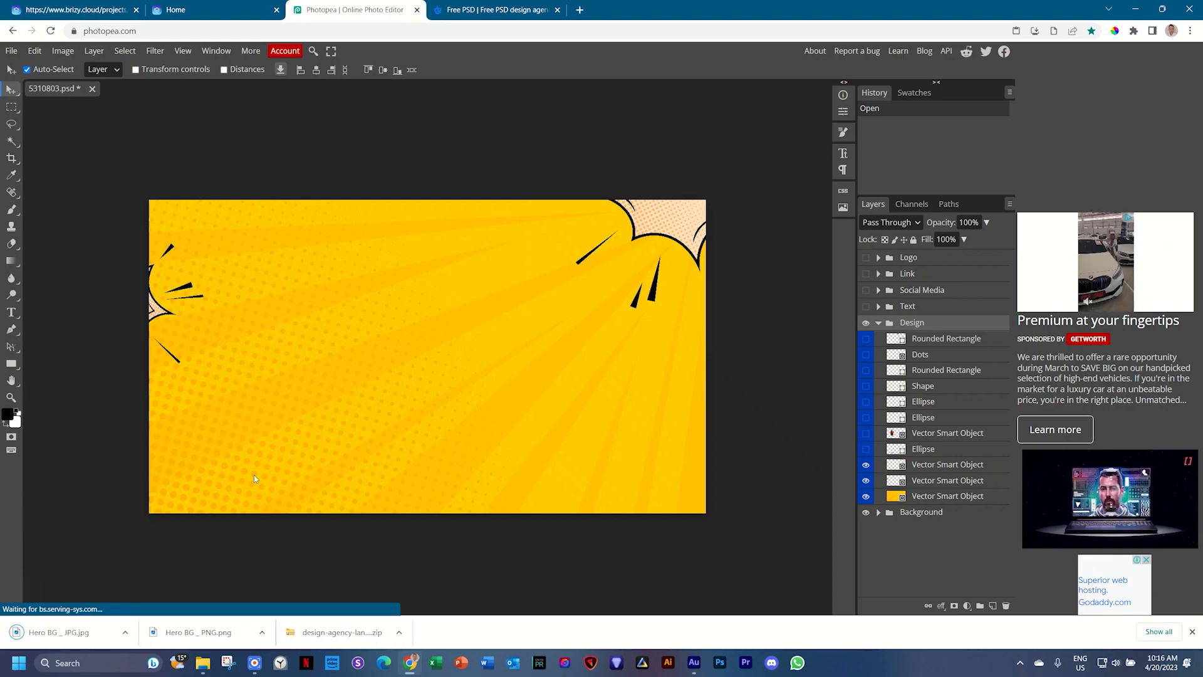
Step: Show the exported files in the Downloads folder and view the Hero BG _ JPG image, closing the viewer again
{"action": "left_click", "coordinate": [262, 632]}
{"action": "left_click", "coordinate": [282, 589]}
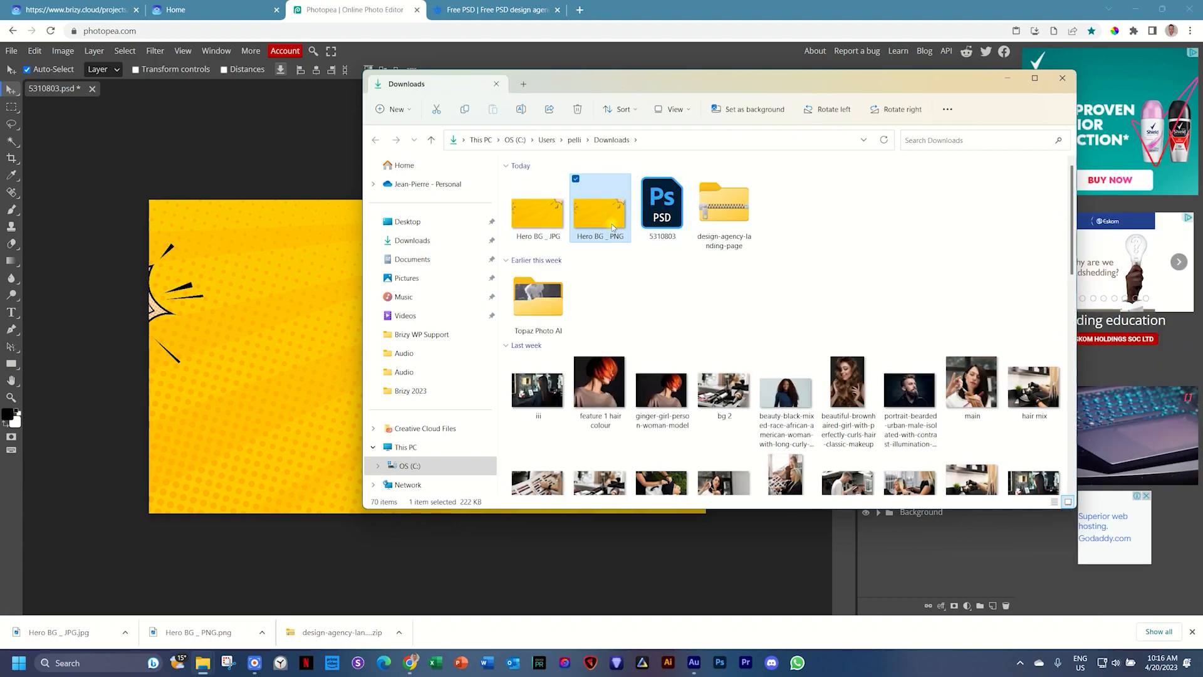
{"action": "left_click", "coordinate": [543, 233]}
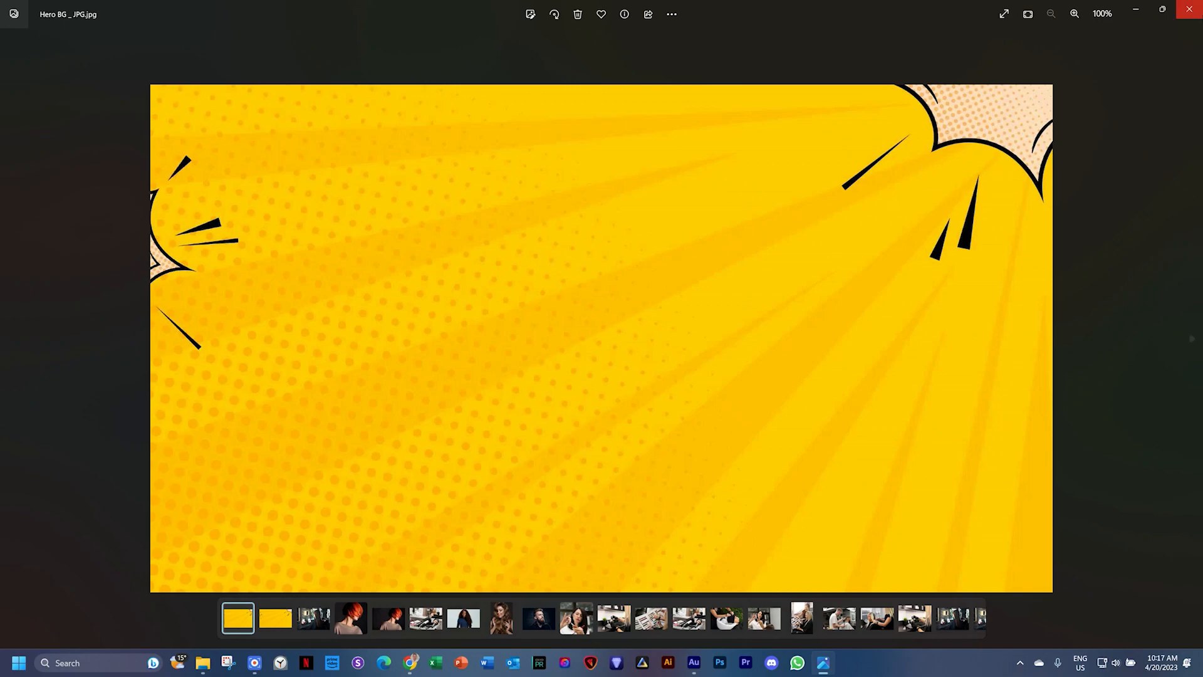
{"action": "left_click", "coordinate": [1190, 13]}
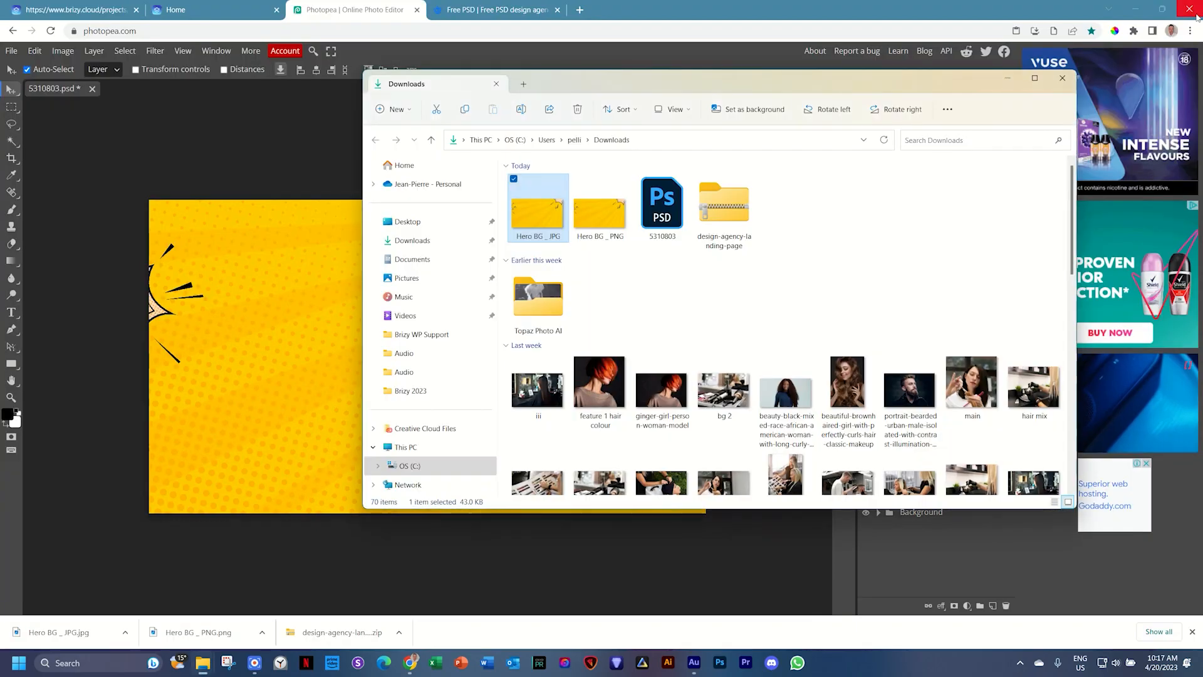
Step: Switch to the Brizy page editor and add a blank custom block at the end of the page
{"action": "left_click", "coordinate": [72, 11]}
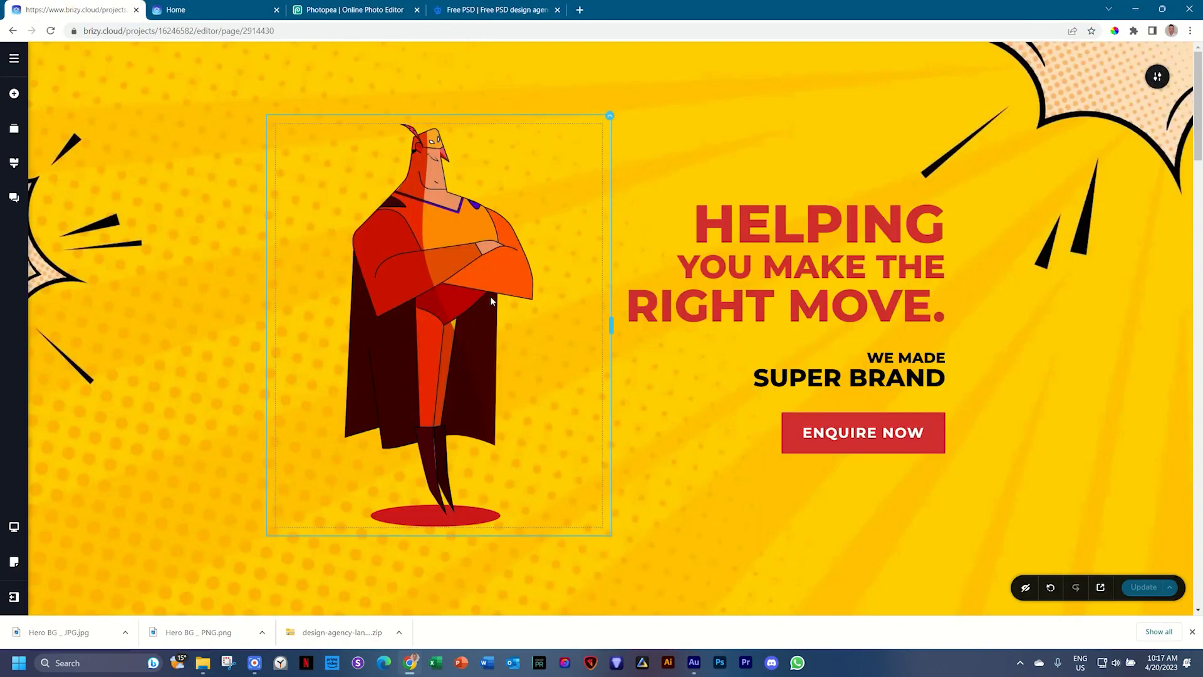
{"action": "scroll", "coordinate": [491, 298], "scroll_direction": "down", "scroll_amount": 20}
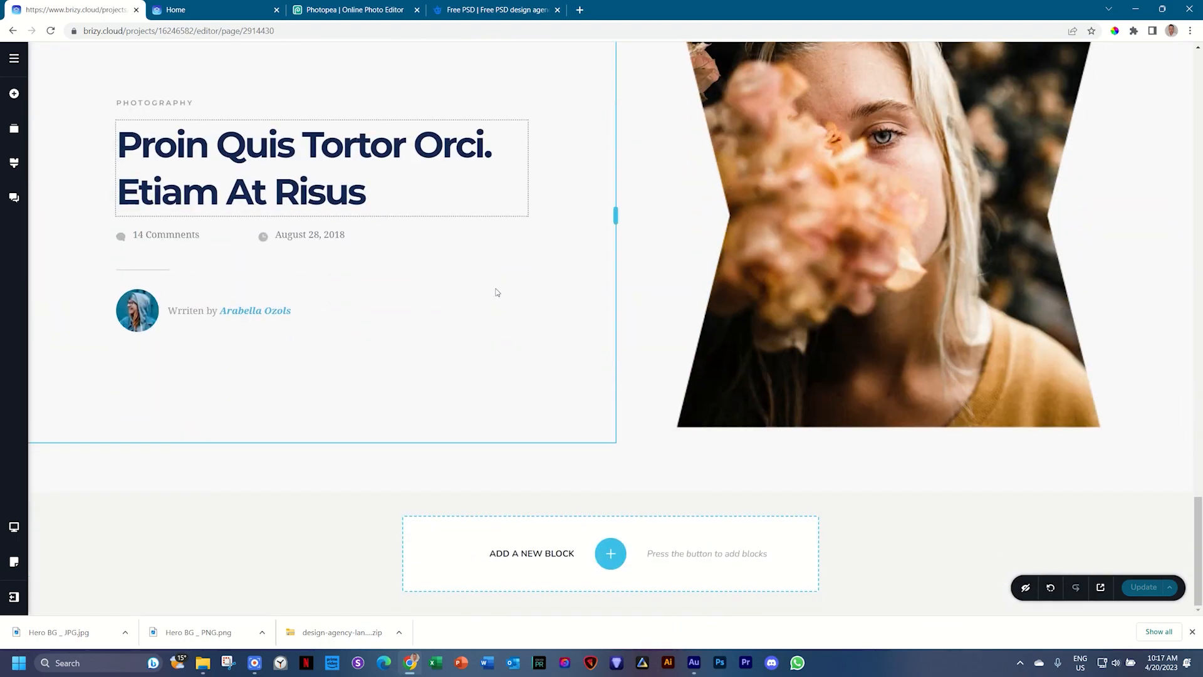
{"action": "left_click", "coordinate": [611, 553]}
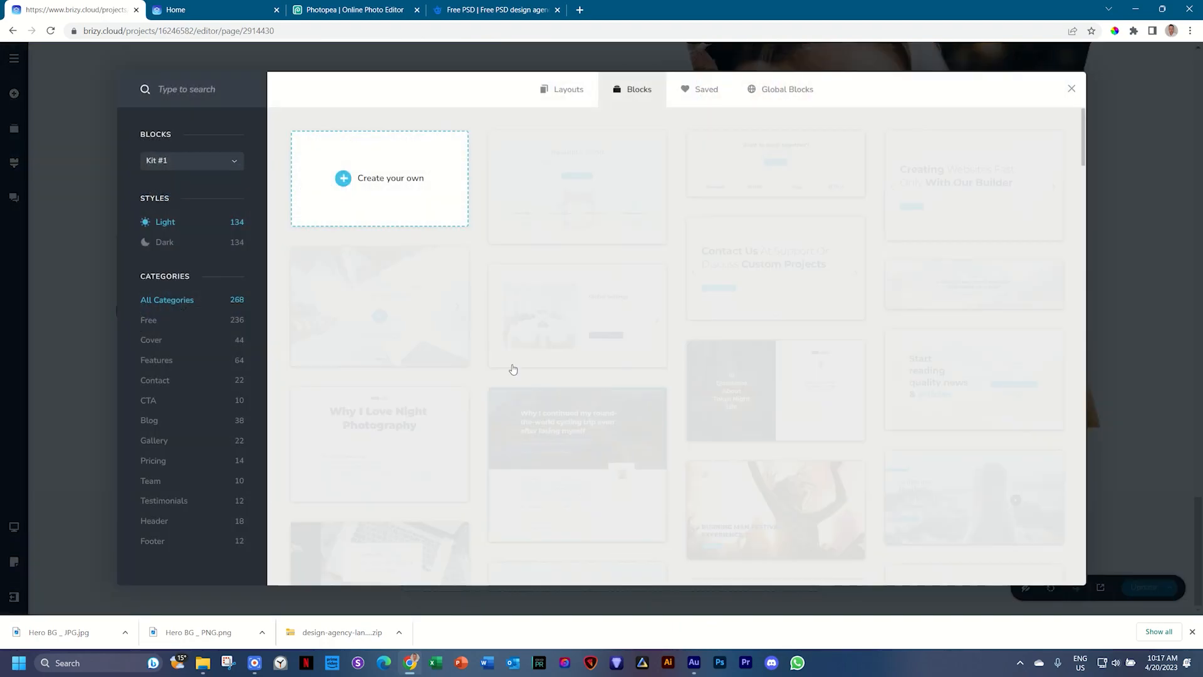
{"action": "left_click", "coordinate": [427, 198]}
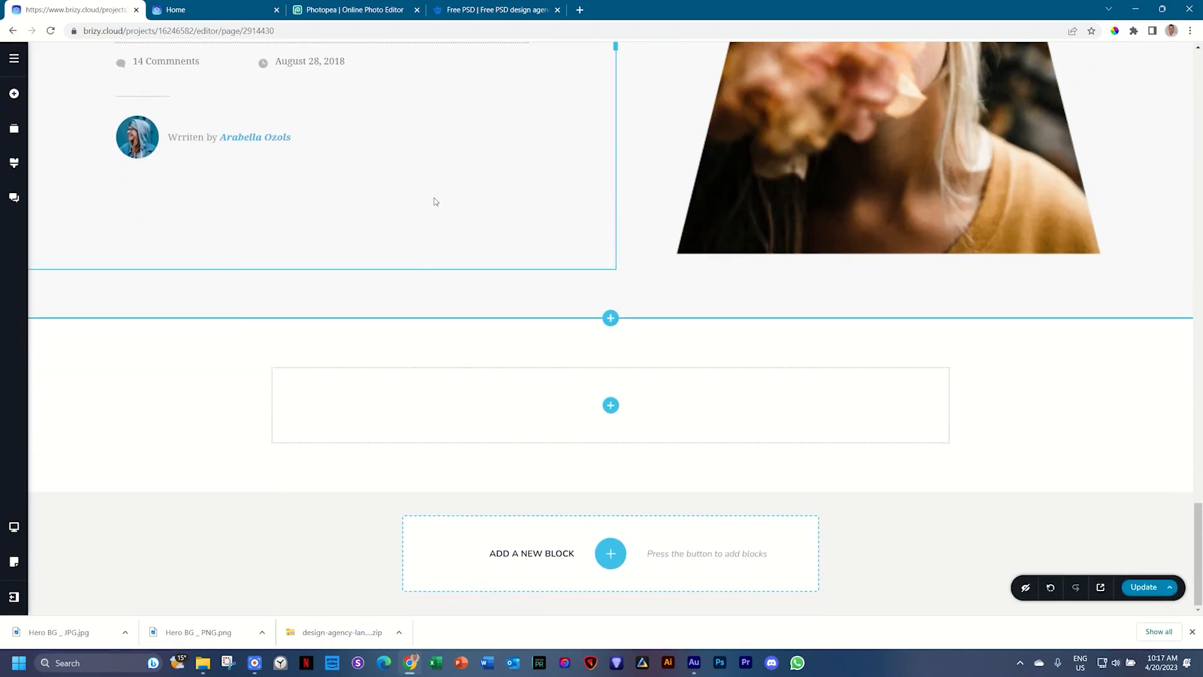
Step: Upload Hero BG _ JPG as the new block's background image and set the image size to Original
{"action": "left_click", "coordinate": [1156, 354]}
{"action": "left_click", "coordinate": [1030, 352]}
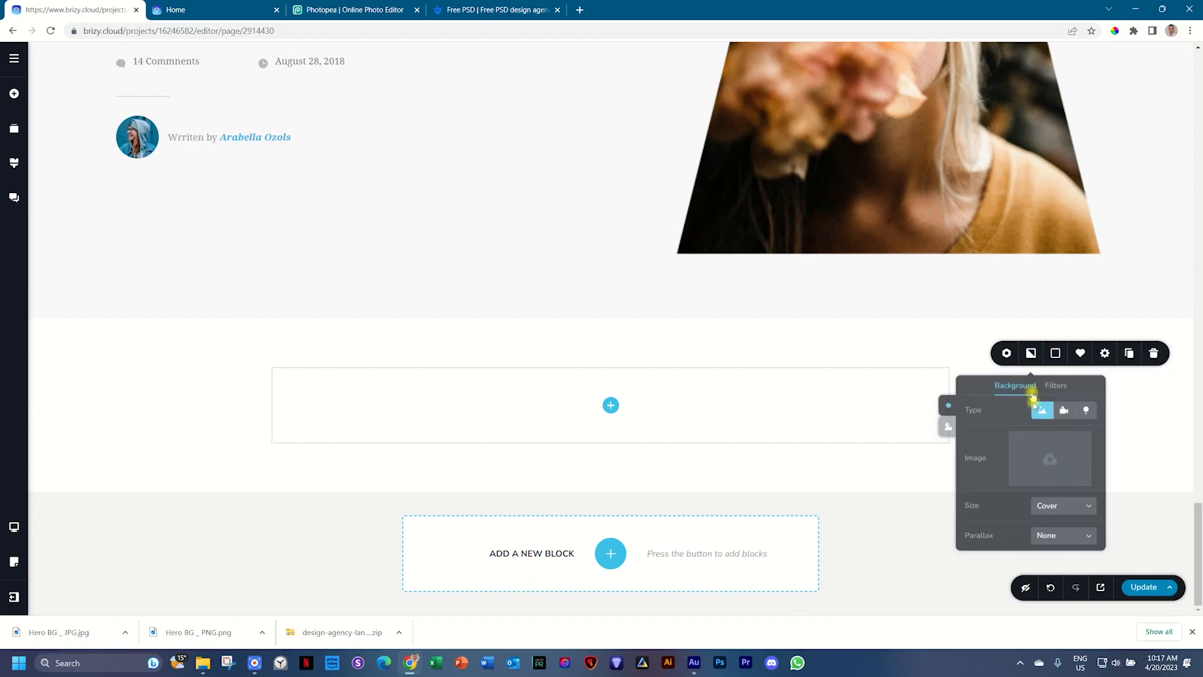
{"action": "left_click", "coordinate": [1049, 465]}
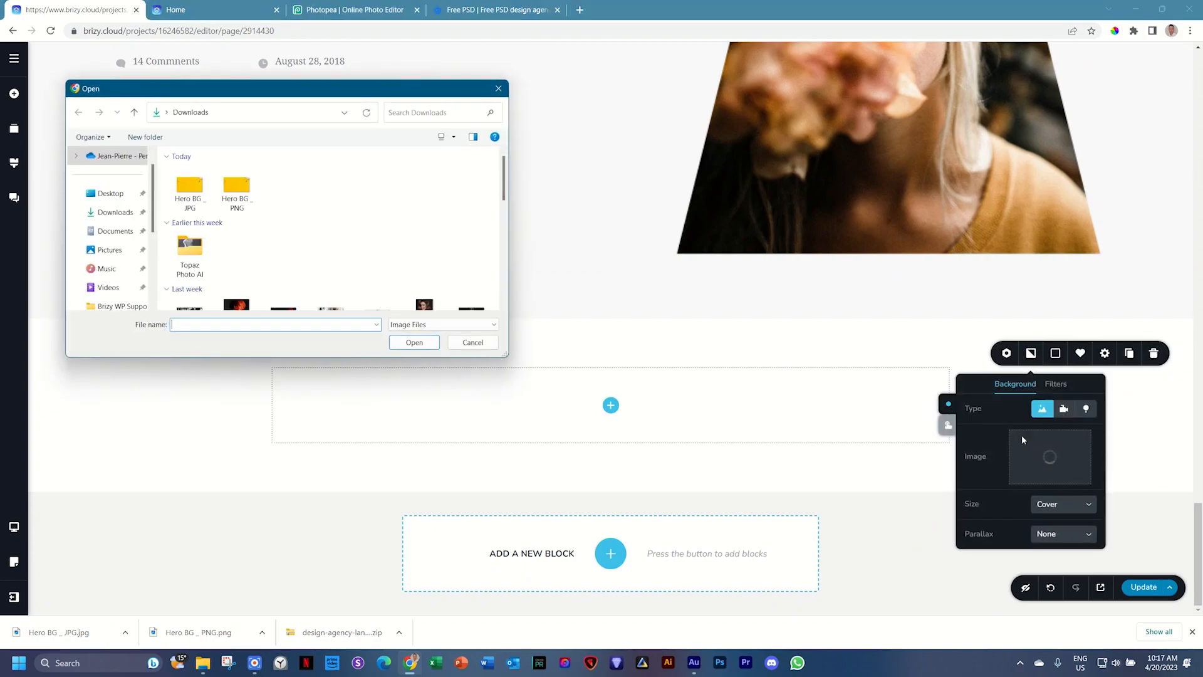
{"action": "left_click", "coordinate": [189, 188]}
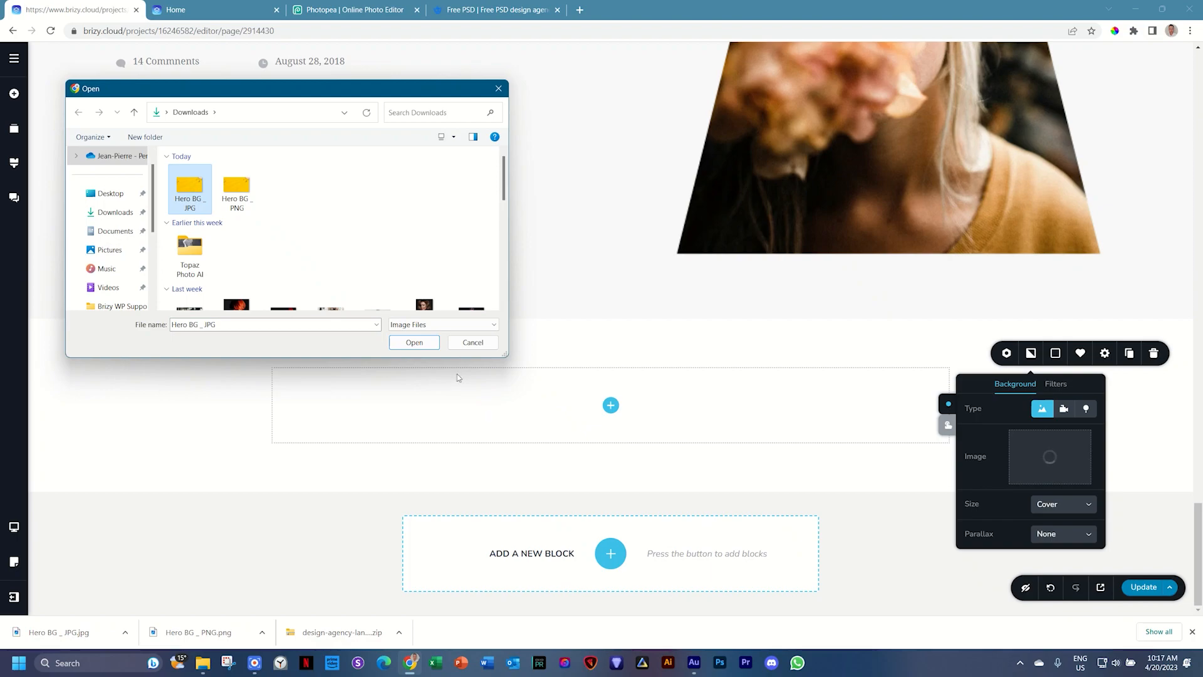
{"action": "left_click", "coordinate": [421, 342]}
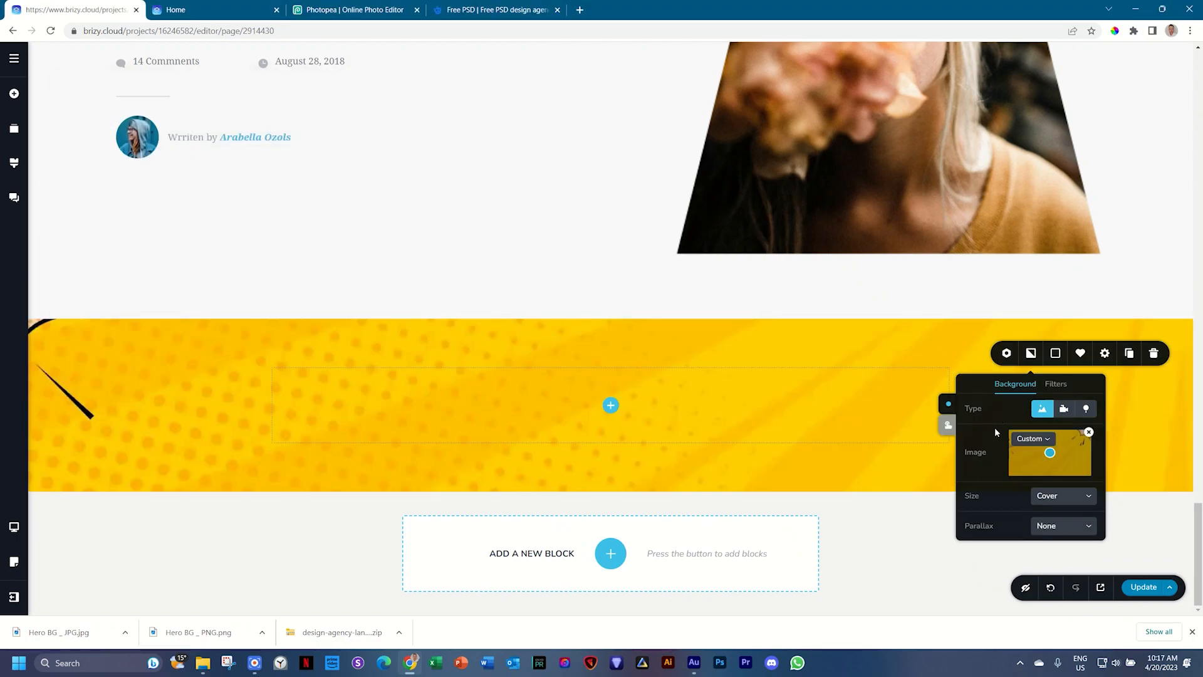
{"action": "left_click", "coordinate": [1040, 440]}
{"action": "left_click", "coordinate": [1029, 468]}
Step: Set the new block's height to Full Height and check how the background fills it
{"action": "left_click", "coordinate": [1105, 354]}
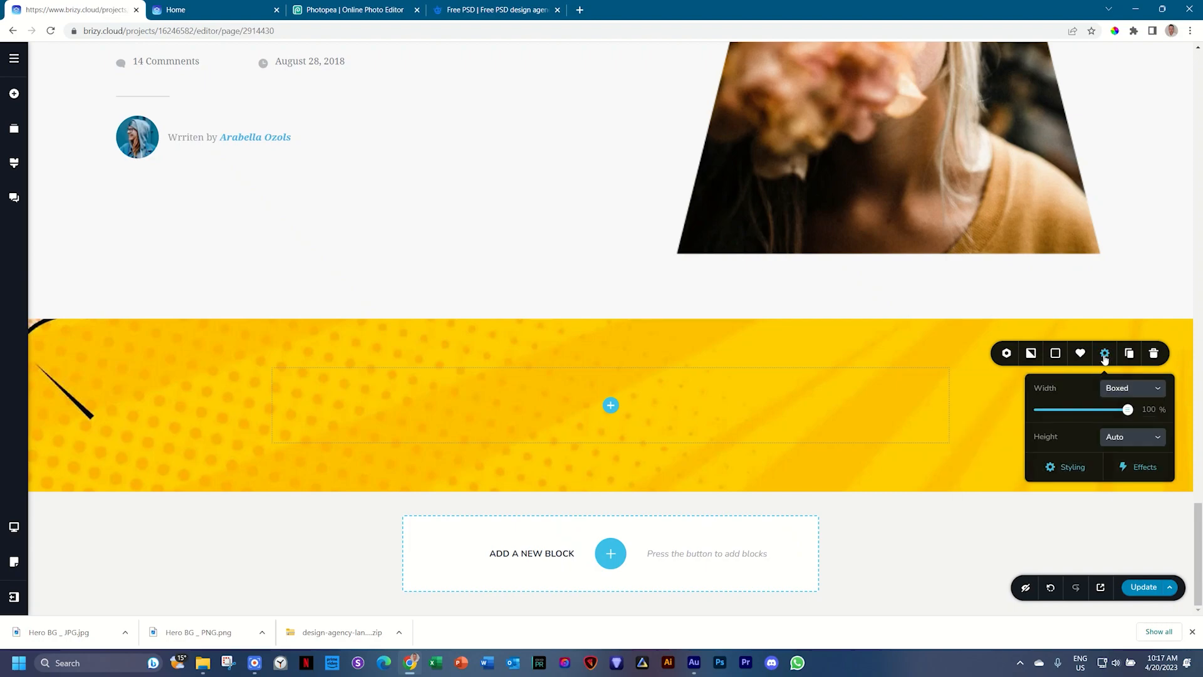
{"action": "left_click", "coordinate": [1125, 438]}
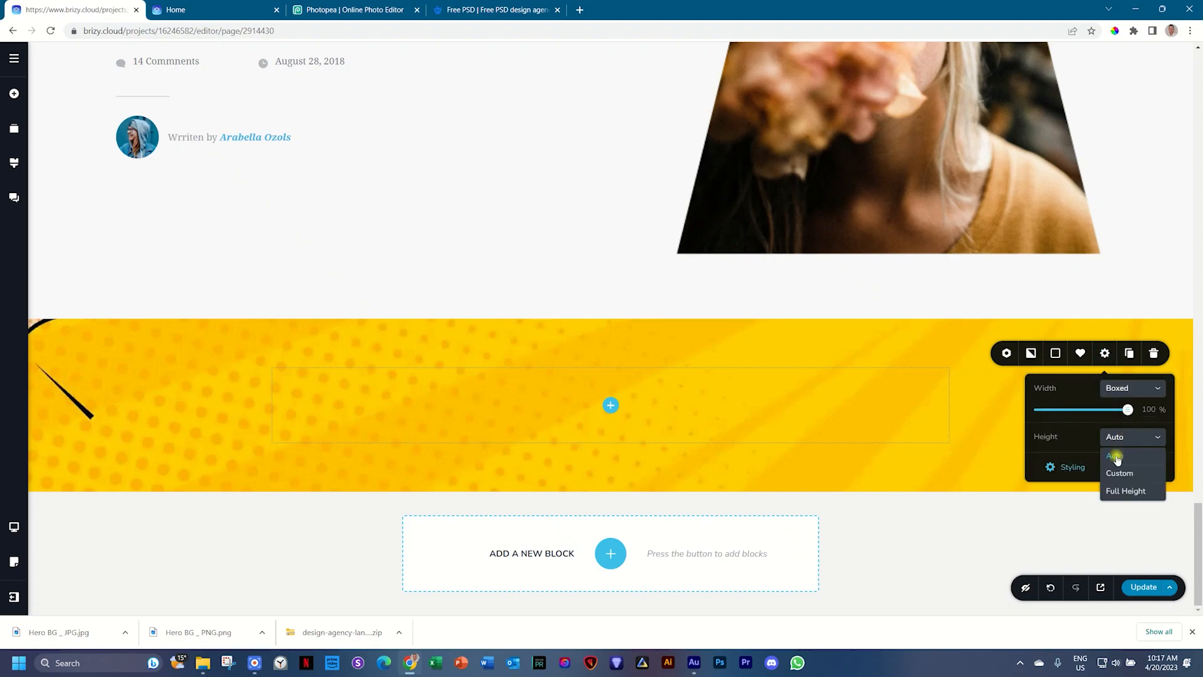
{"action": "left_click", "coordinate": [1118, 494]}
{"action": "scroll", "coordinate": [775, 415], "scroll_direction": "down", "scroll_amount": 3}
{"action": "scroll", "coordinate": [775, 414], "scroll_direction": "down", "scroll_amount": 1}
{"action": "scroll", "coordinate": [775, 414], "scroll_direction": "up", "scroll_amount": 1}
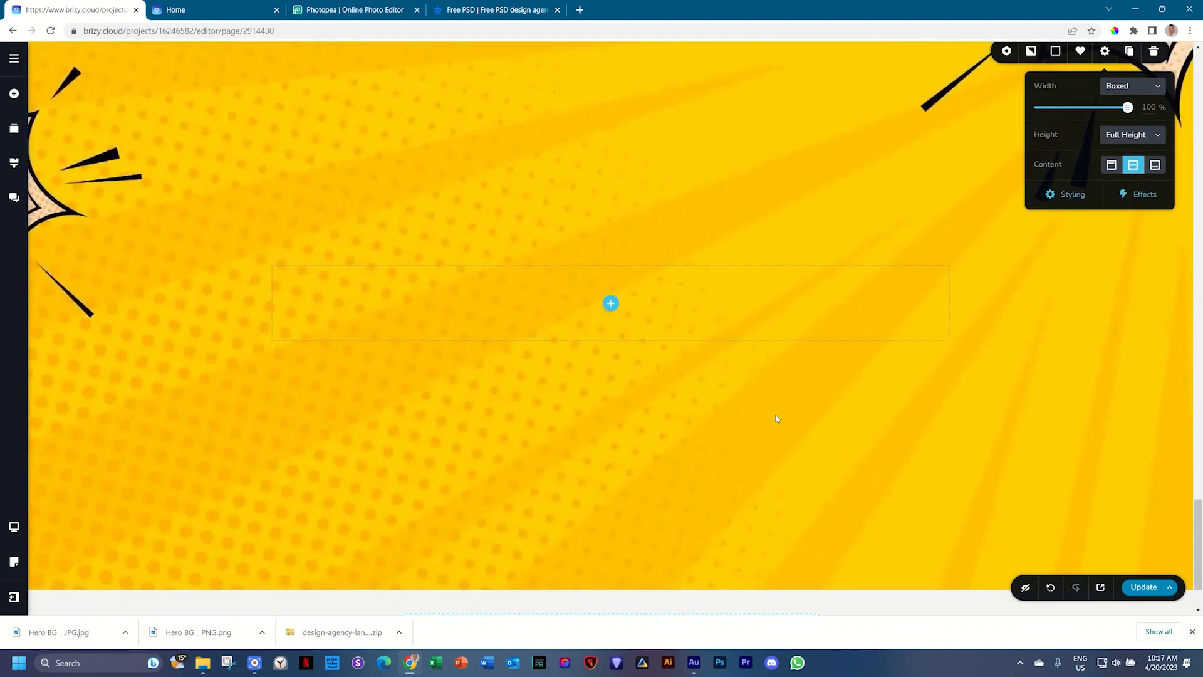
{"action": "scroll", "coordinate": [776, 415], "scroll_direction": "down", "scroll_amount": 1}
{"action": "scroll", "coordinate": [827, 289], "scroll_direction": "up", "scroll_amount": 1}
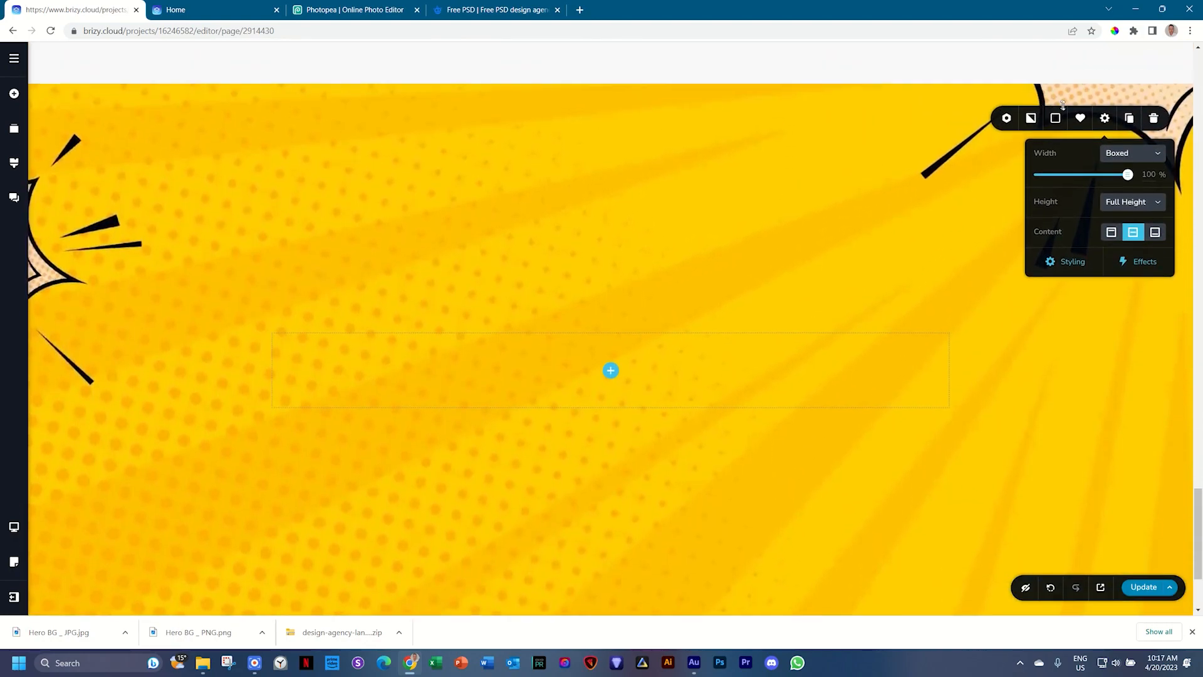
{"action": "left_click", "coordinate": [631, 262]}
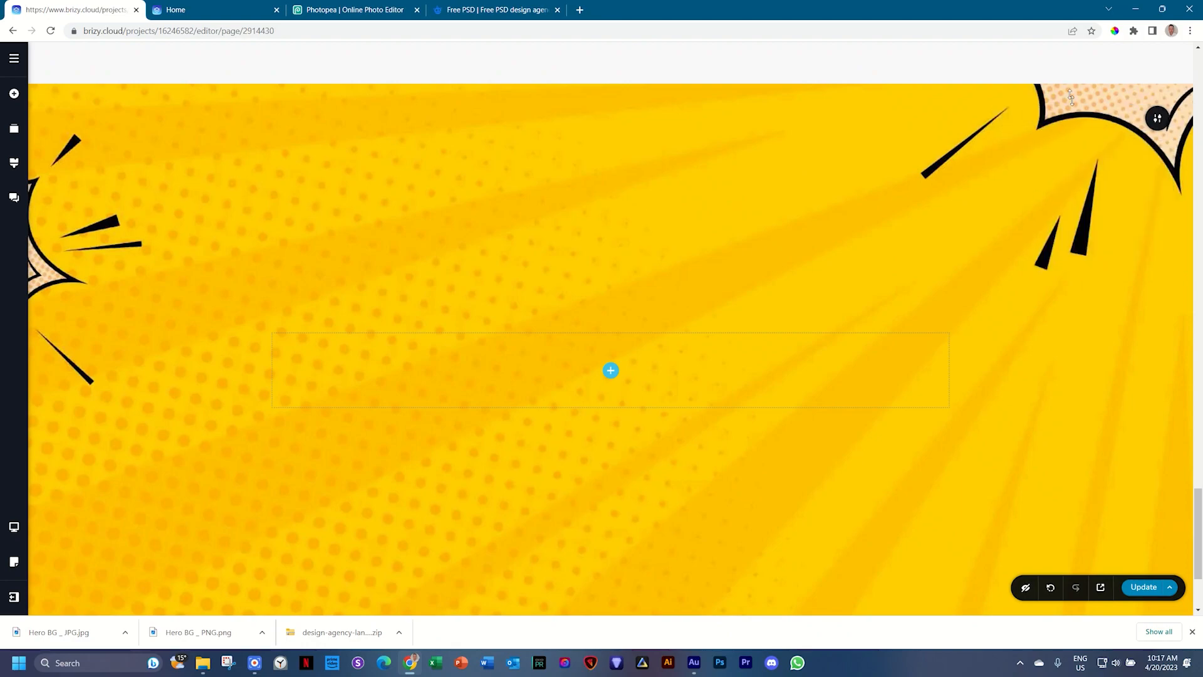
{"action": "scroll", "coordinate": [859, 315], "scroll_direction": "down", "scroll_amount": 2}
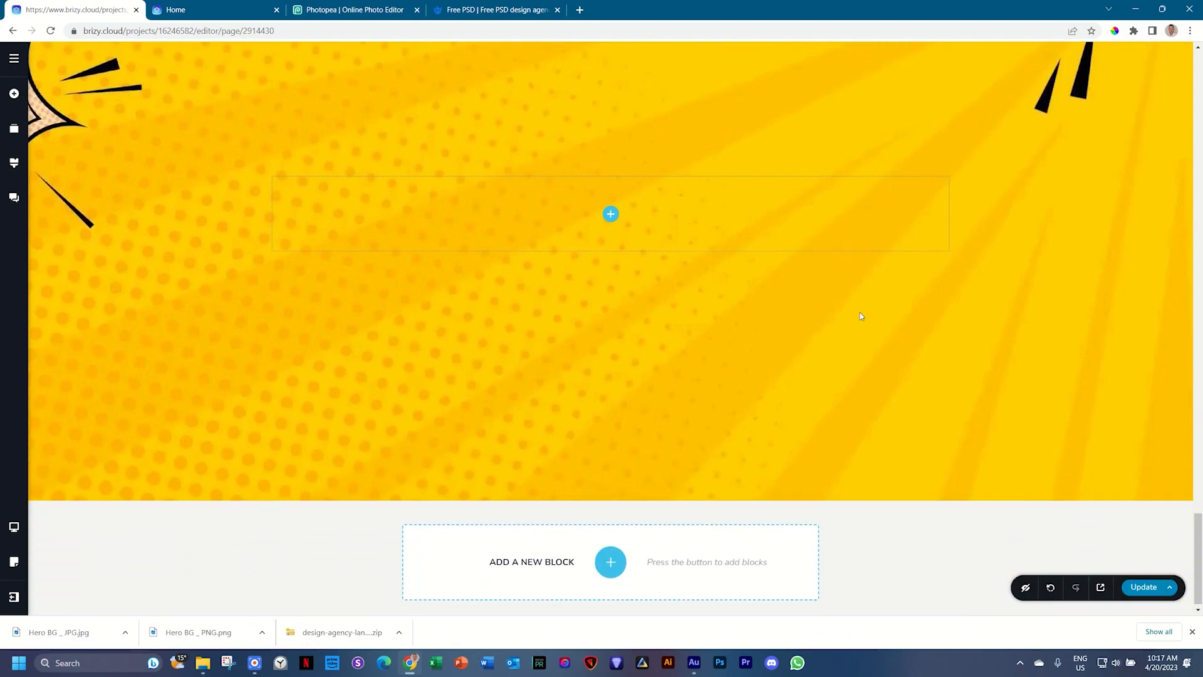
{"action": "scroll", "coordinate": [856, 329], "scroll_direction": "up", "scroll_amount": 2}
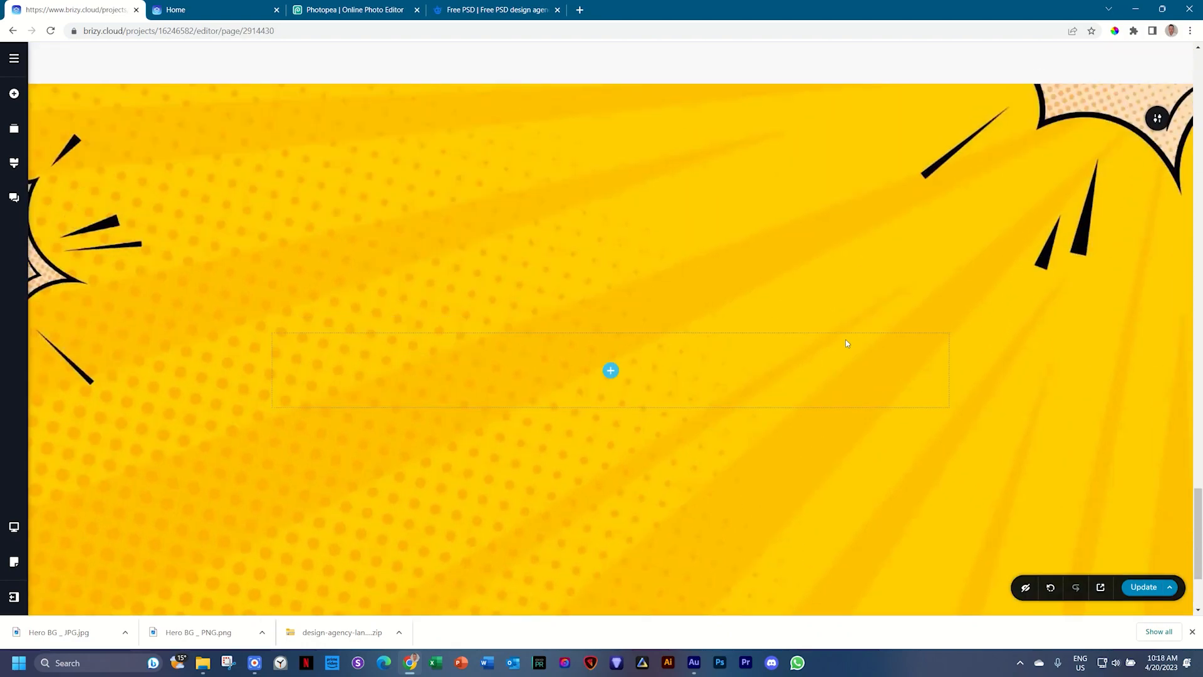
{"action": "scroll", "coordinate": [835, 334], "scroll_direction": "down", "scroll_amount": 1}
{"action": "scroll", "coordinate": [835, 335], "scroll_direction": "up", "scroll_amount": 1}
Step: Replace the block's background image with Hero BG _ PNG and look over the result
{"action": "left_click", "coordinate": [1158, 116]}
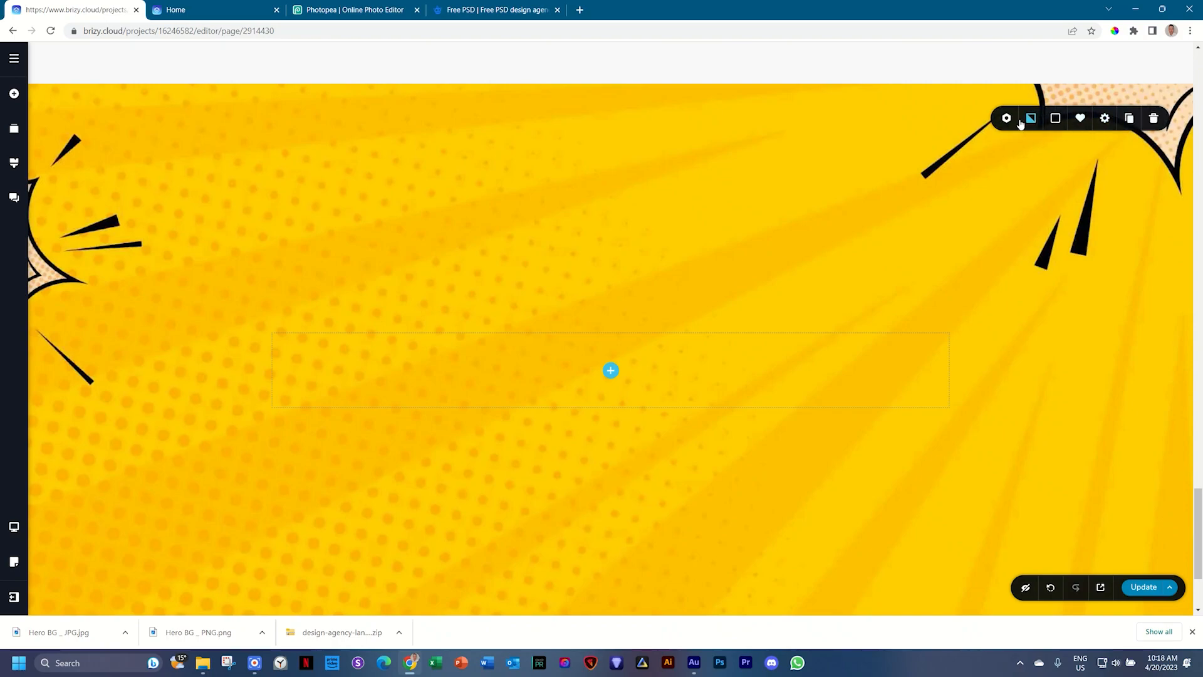
{"action": "left_click", "coordinate": [1030, 118]}
{"action": "left_click", "coordinate": [1088, 197]}
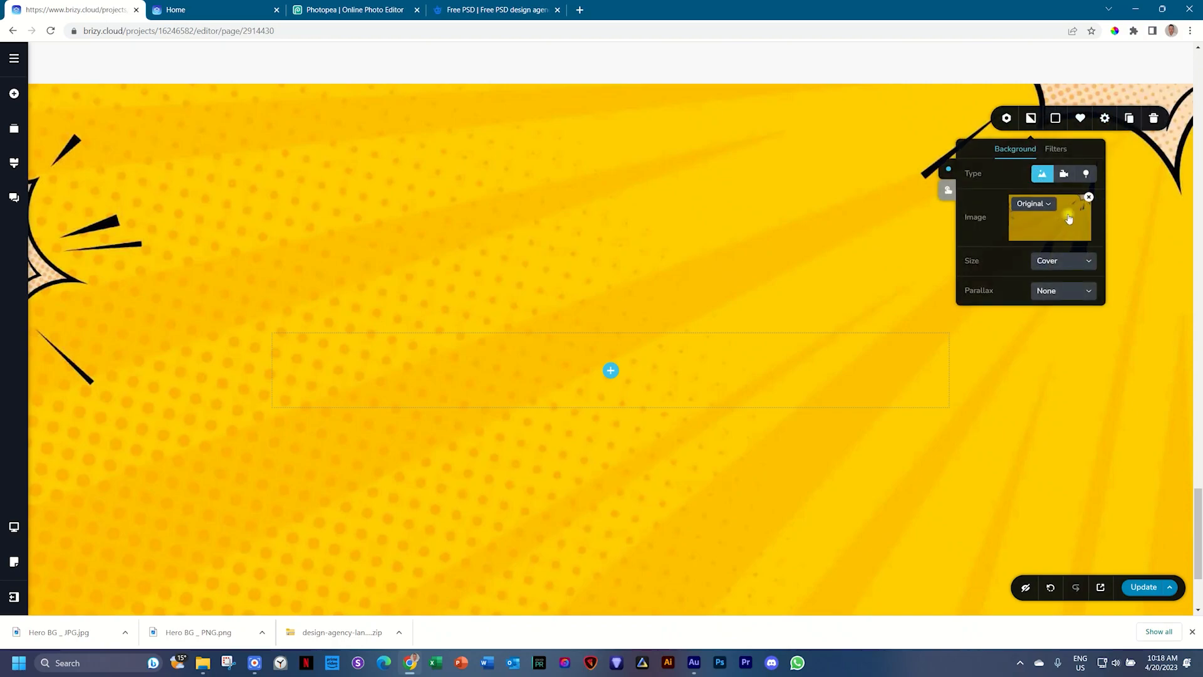
{"action": "left_click", "coordinate": [1045, 207]}
{"action": "left_click", "coordinate": [237, 188]}
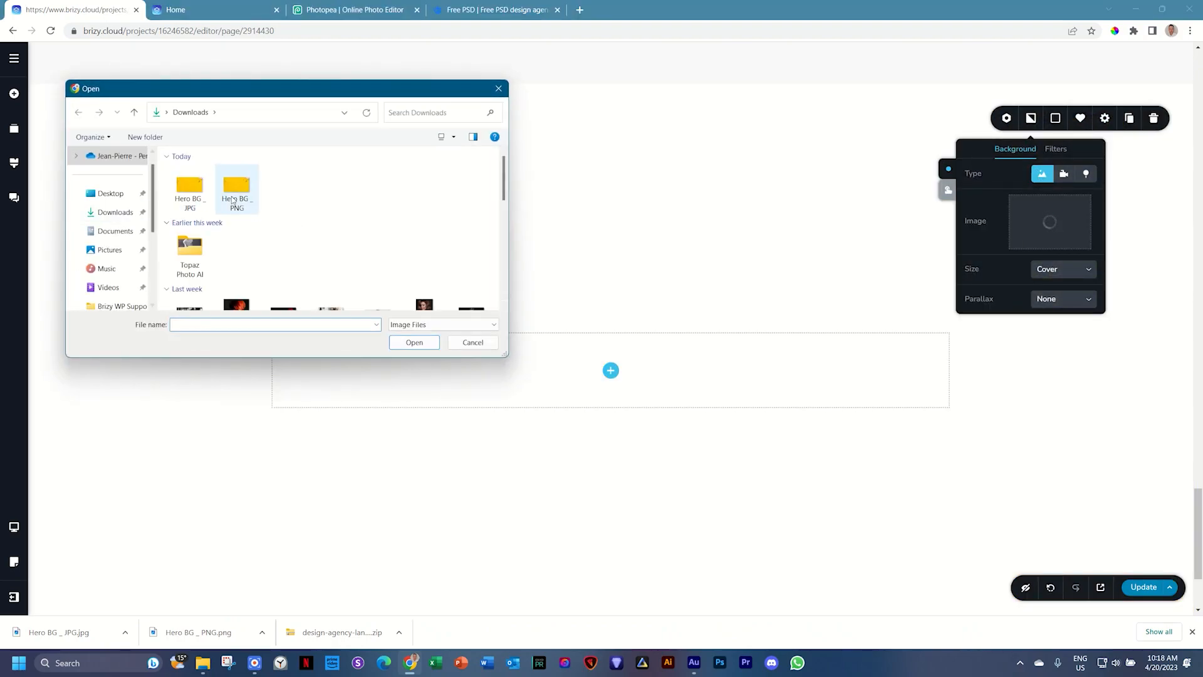
{"action": "left_click", "coordinate": [410, 342]}
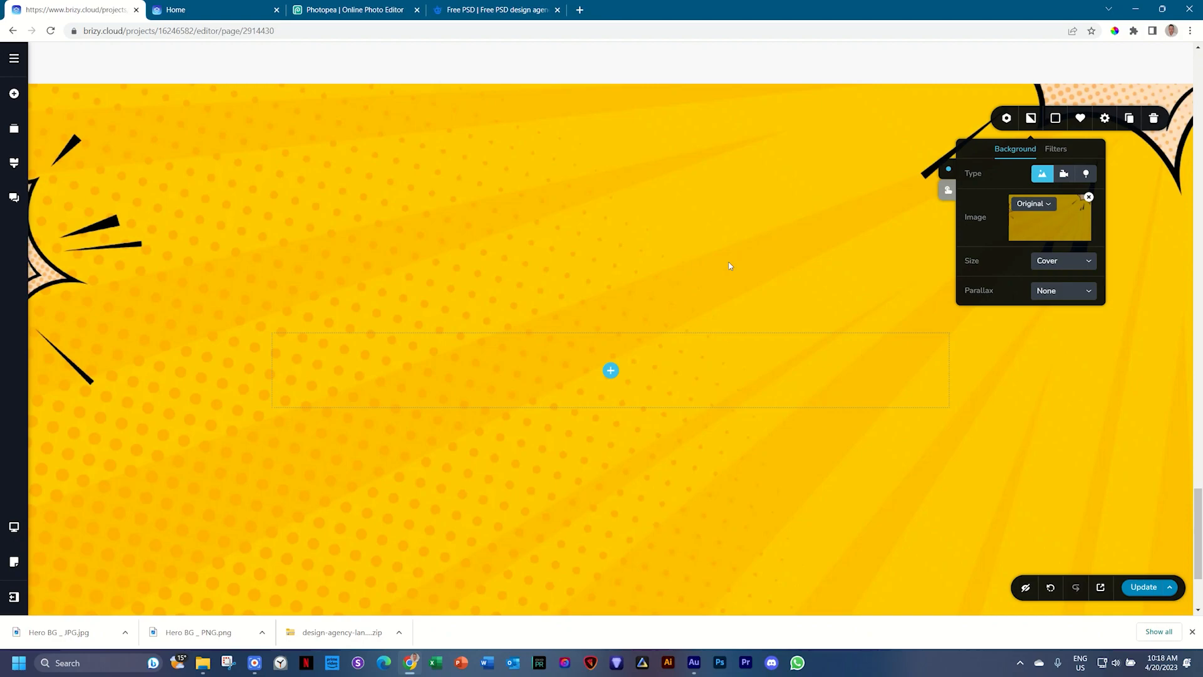
{"action": "left_click", "coordinate": [863, 237]}
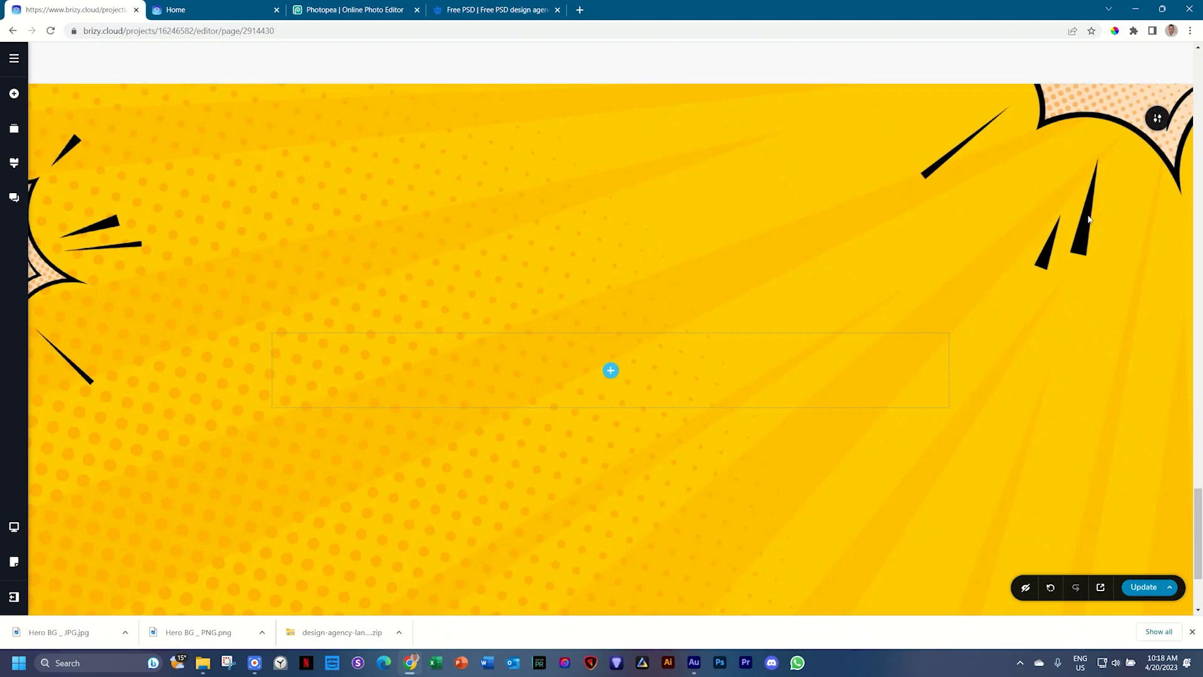
{"action": "scroll", "coordinate": [1086, 216], "scroll_direction": "down", "scroll_amount": 1}
{"action": "scroll", "coordinate": [1086, 216], "scroll_direction": "up", "scroll_amount": 1}
{"action": "scroll", "coordinate": [1087, 220], "scroll_direction": "down", "scroll_amount": 1}
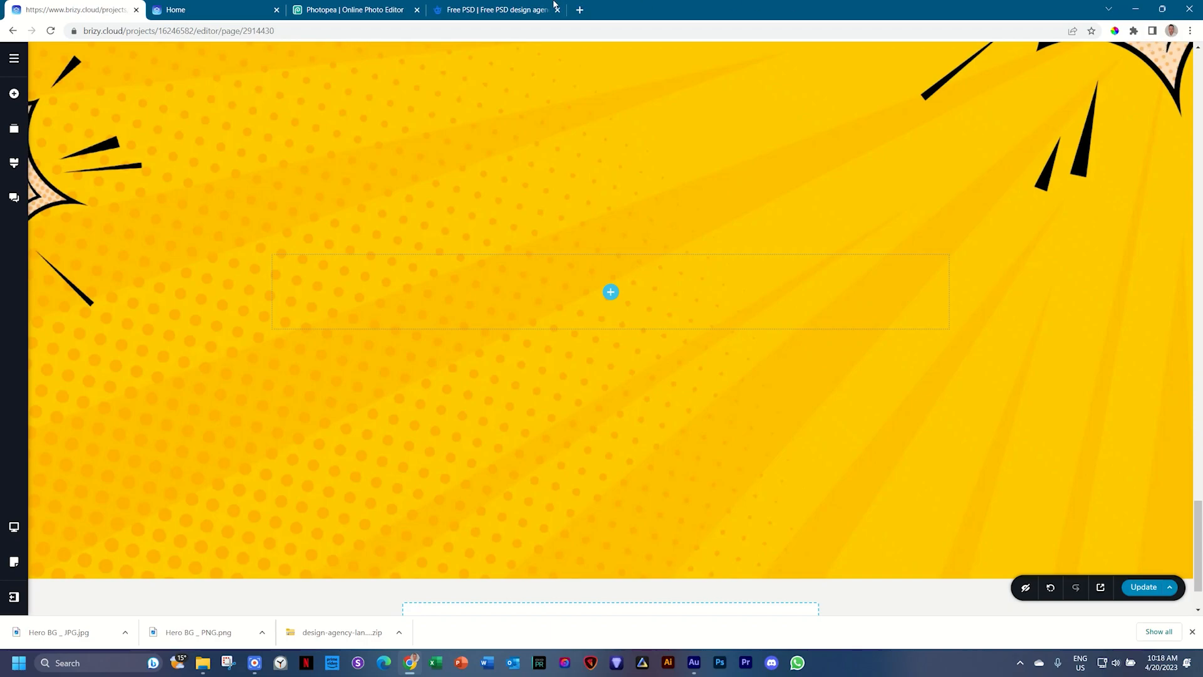
Step: Check the Freepik reference design, then in Brizy split the block into two columns of about 40% and 60% width
{"action": "left_click", "coordinate": [496, 9]}
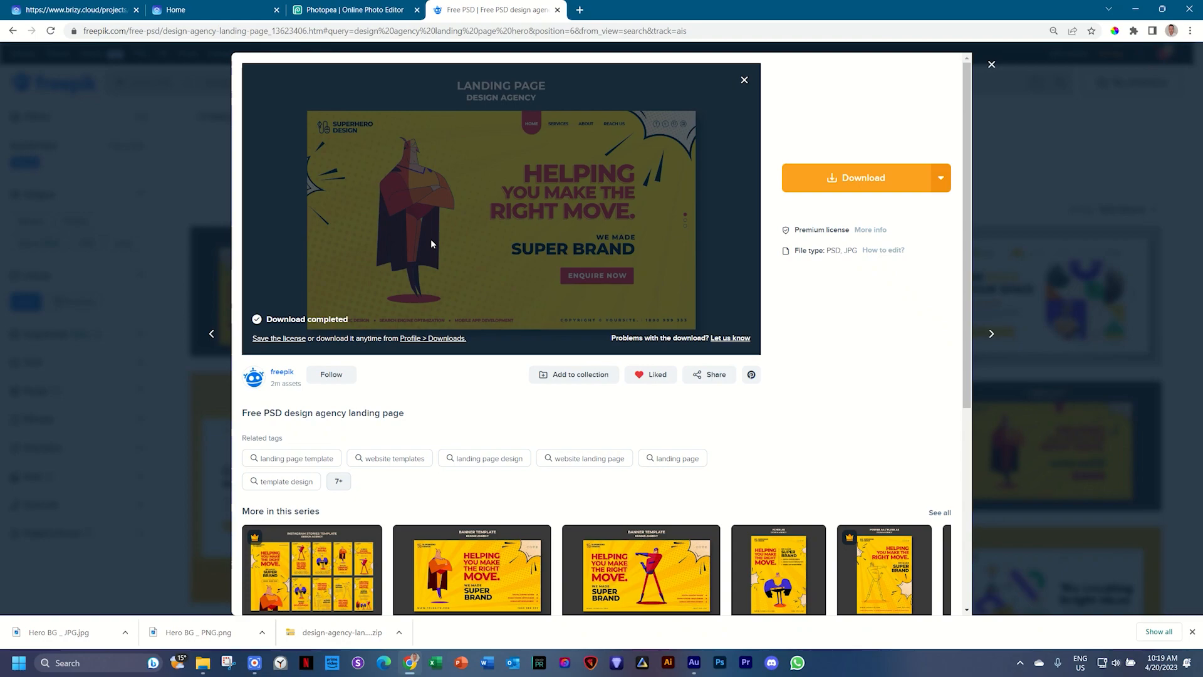
{"action": "left_click", "coordinate": [38, 9]}
{"action": "left_click", "coordinate": [14, 94]}
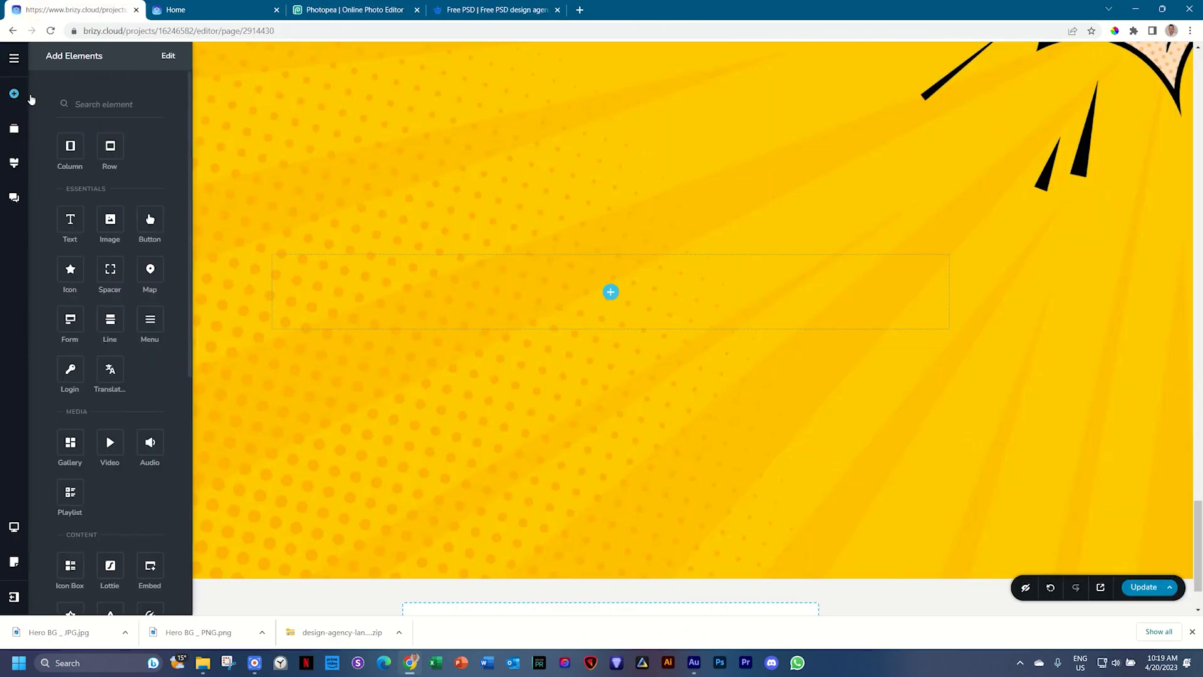
{"action": "mouse_move", "coordinate": [69, 146]}
{"action": "left_mouse_down"}
{"action": "mouse_move", "coordinate": [610, 277]}
{"action": "mouse_move", "coordinate": [614, 287]}
{"action": "mouse_move", "coordinate": [541, 291]}
{"action": "left_mouse_up"}
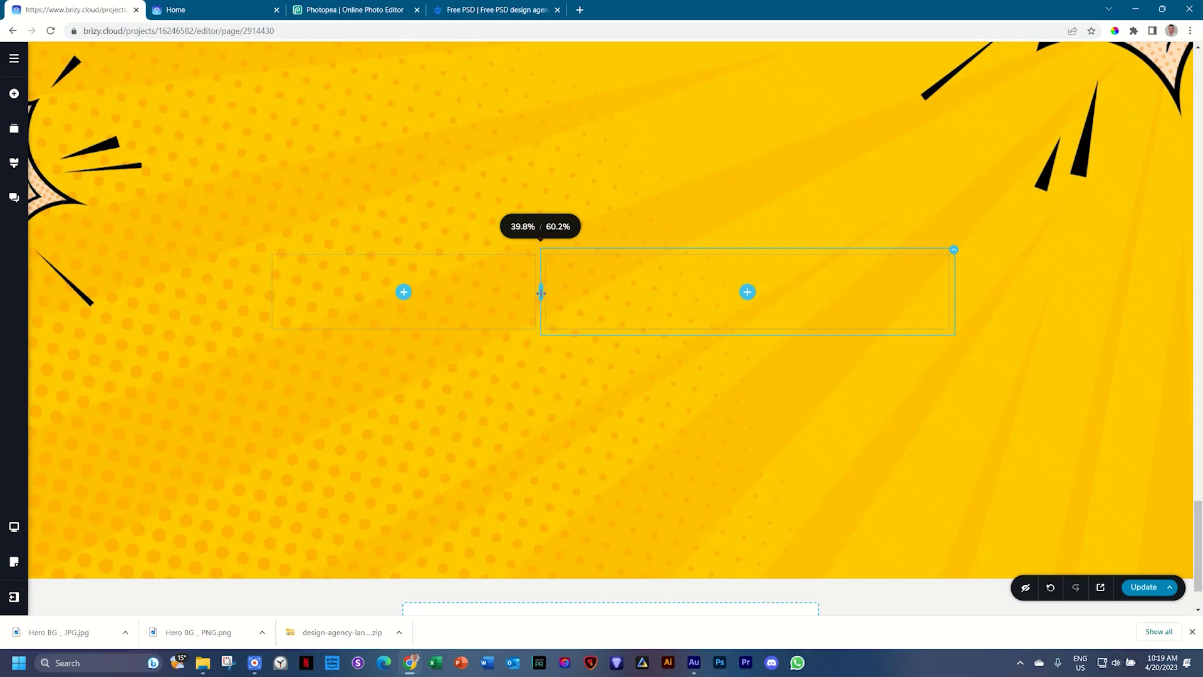
{"action": "left_click_drag", "start_coordinate": [547, 296], "coordinate": [543, 296]}
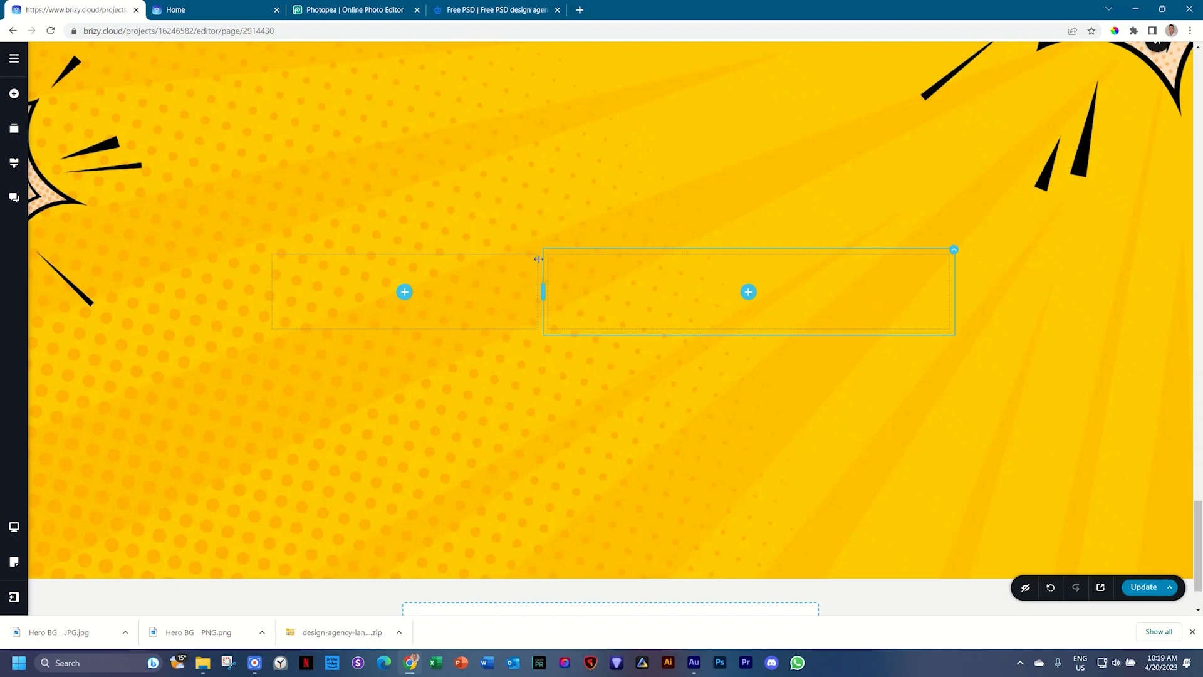
{"action": "left_click", "coordinate": [543, 250]}
{"action": "left_click", "coordinate": [578, 283]}
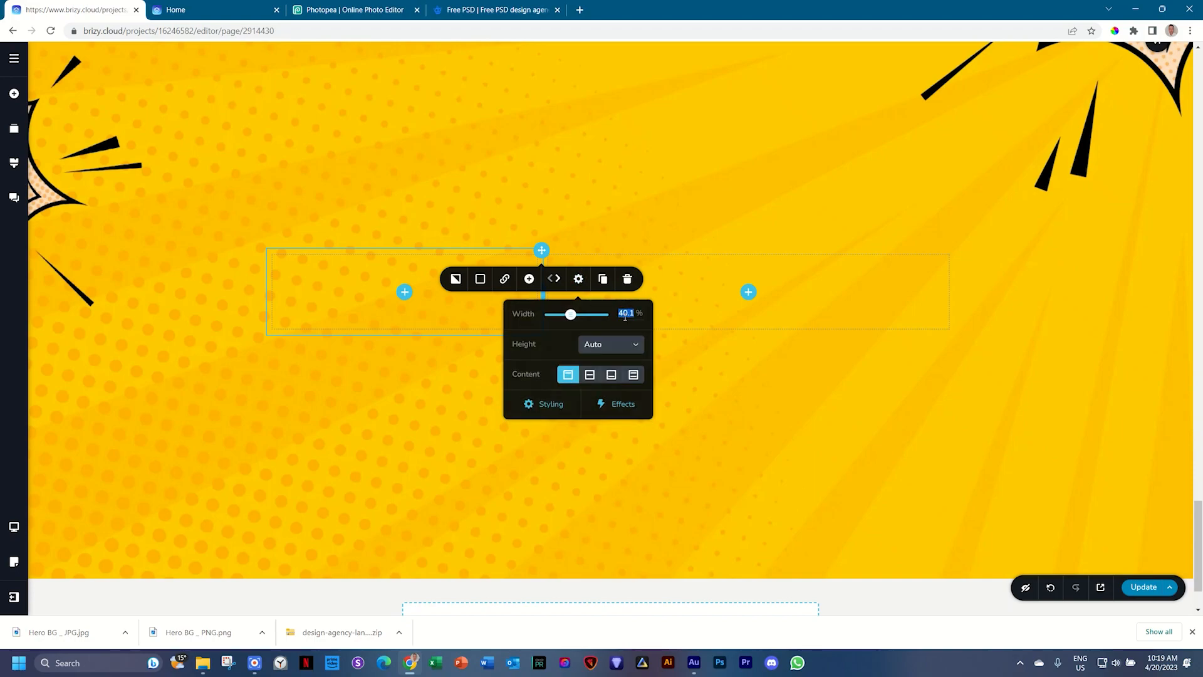
{"action": "left_click", "coordinate": [560, 222]}
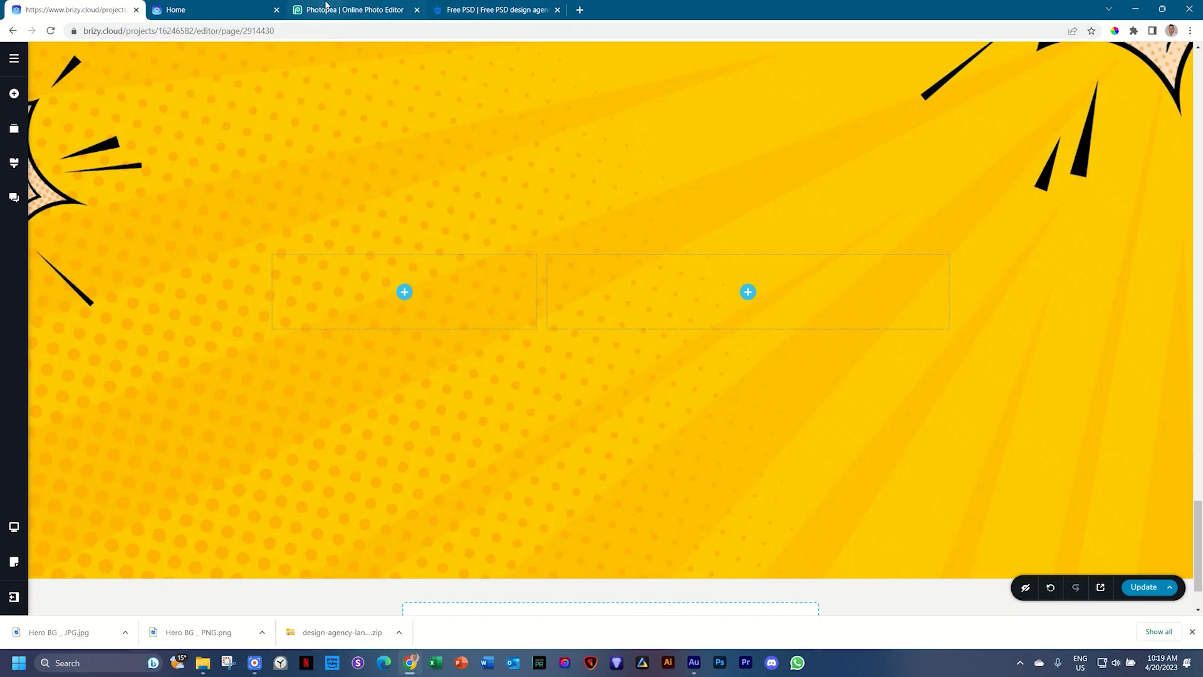
Step: In Photopea, show the superhero and the red ellipse under his feet, and hide the burst, pattern and Background layers
{"action": "left_click", "coordinate": [326, 10]}
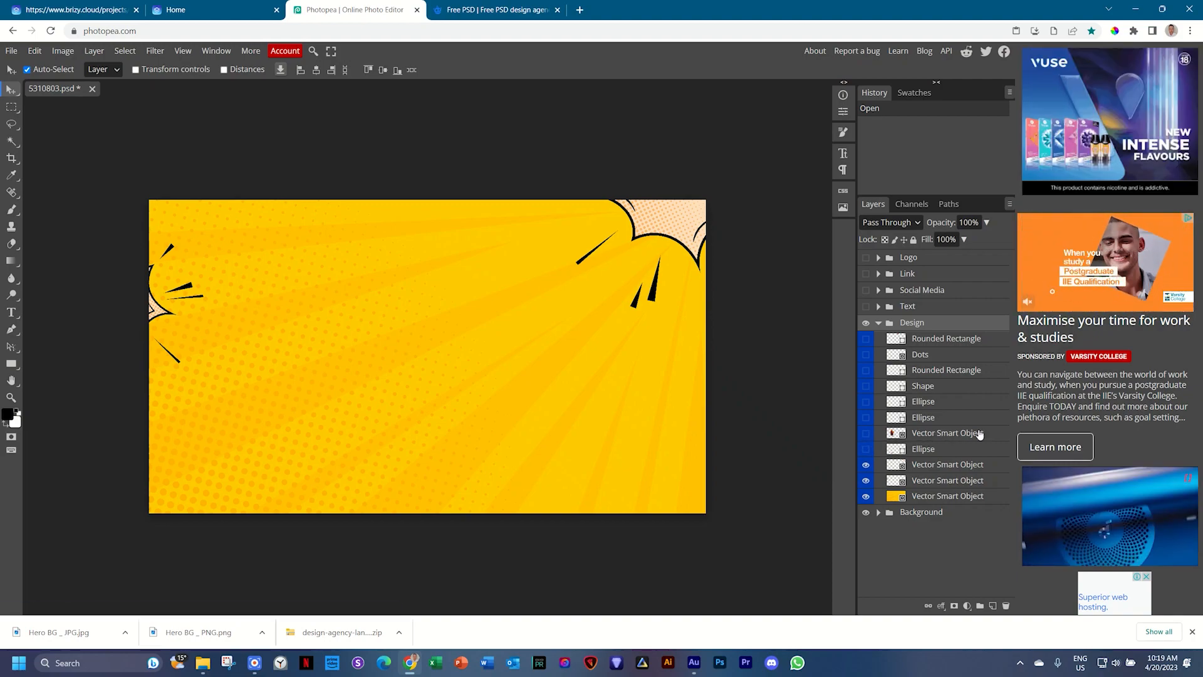
{"action": "left_click", "coordinate": [865, 433]}
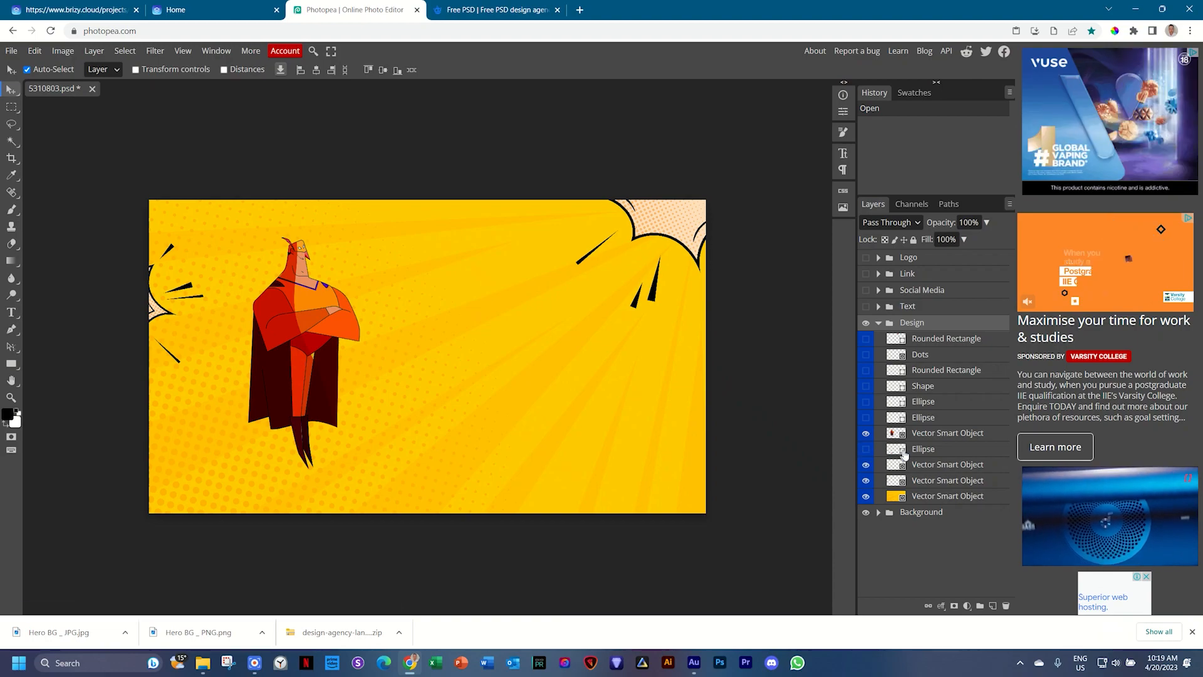
{"action": "left_click", "coordinate": [865, 449]}
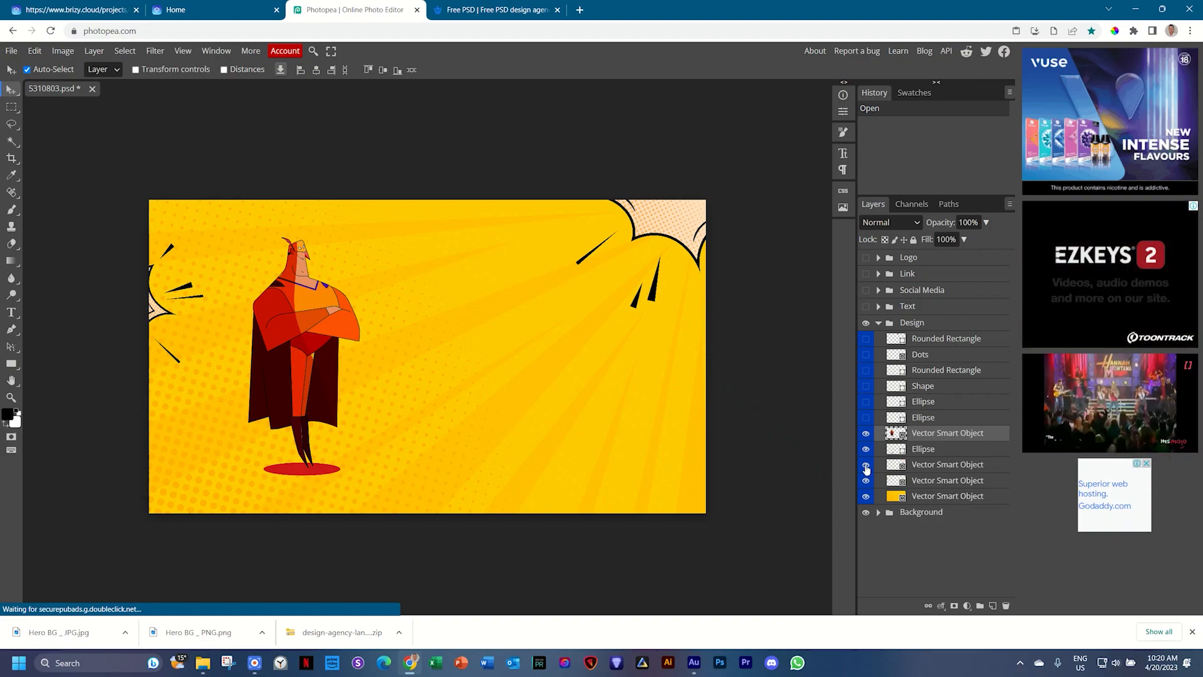
{"action": "left_click", "coordinate": [866, 465]}
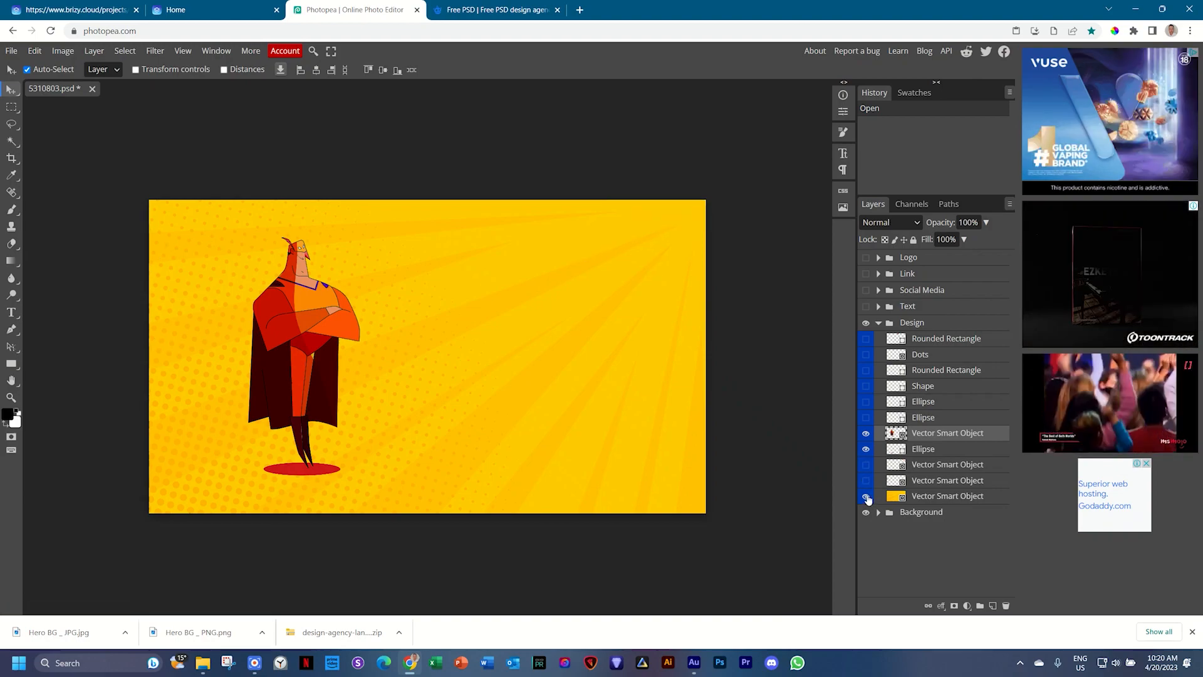
{"action": "left_click", "coordinate": [867, 496]}
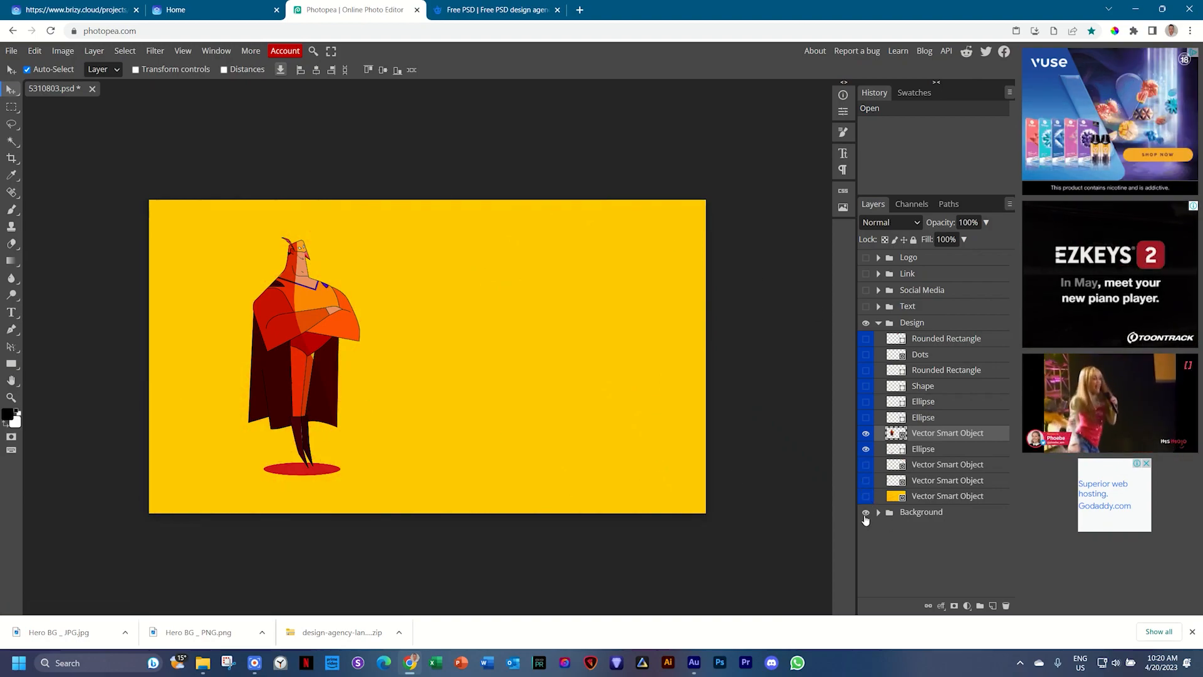
{"action": "left_click", "coordinate": [866, 513]}
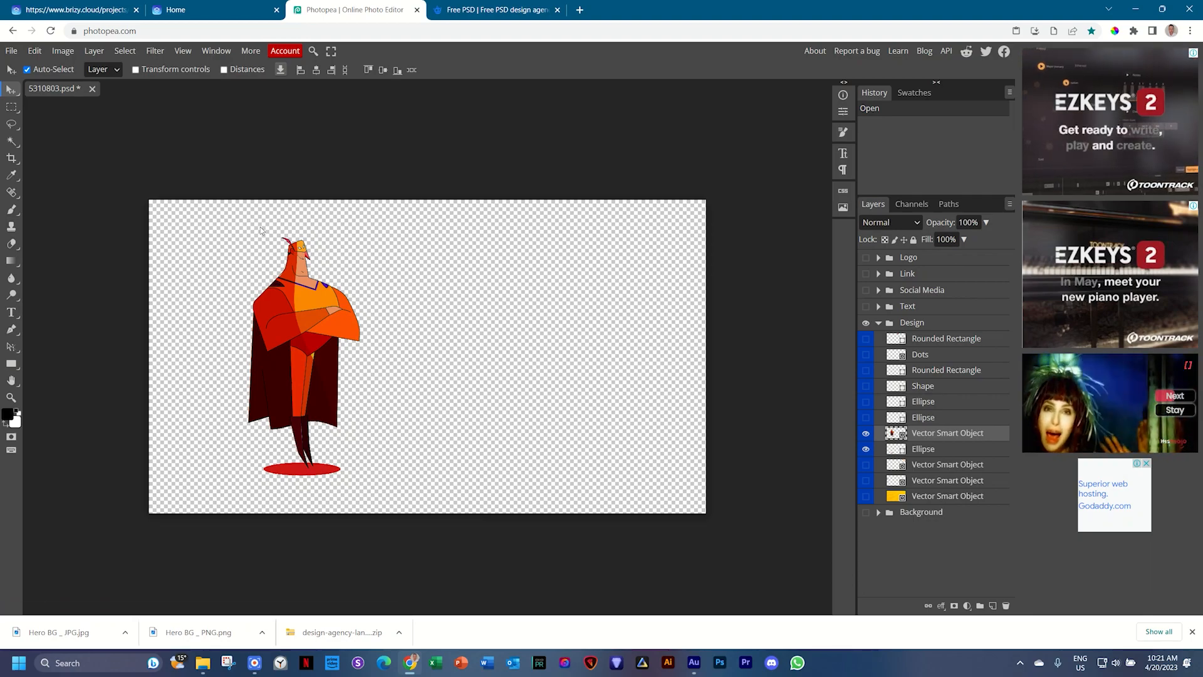
Step: Crop the canvas loosely around the superhero and the red ellipse, leaving a small margin on every side
{"action": "left_click", "coordinate": [12, 159]}
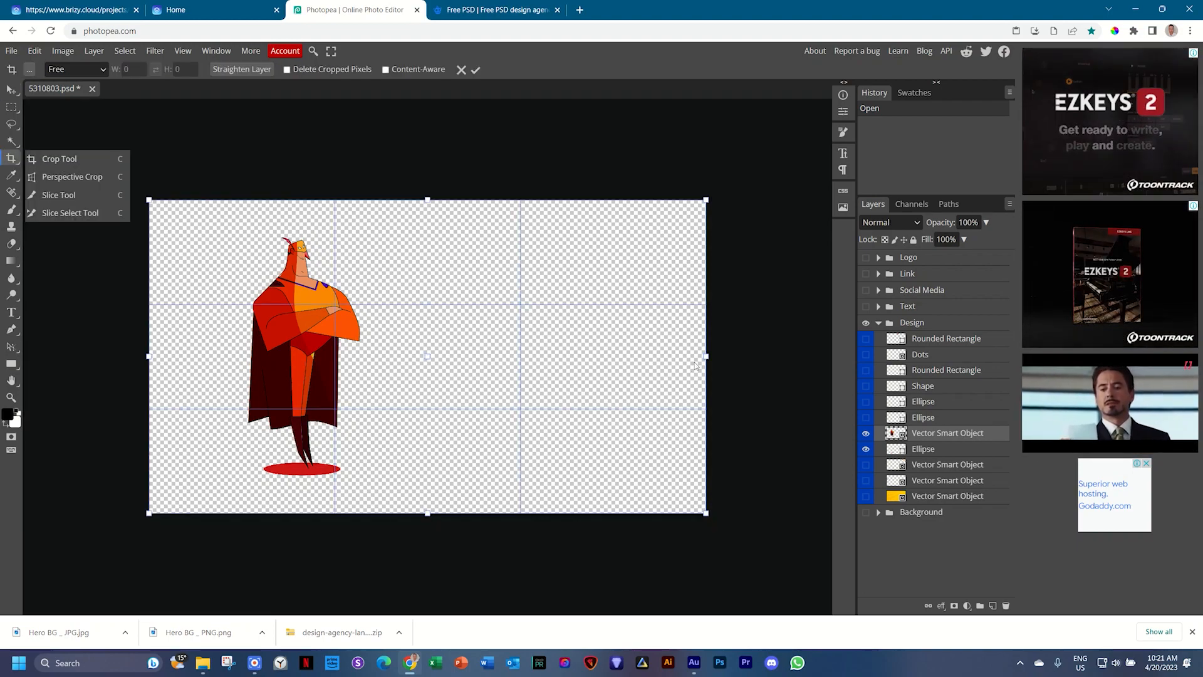
{"action": "left_click_drag", "start_coordinate": [705, 356], "coordinate": [369, 357]}
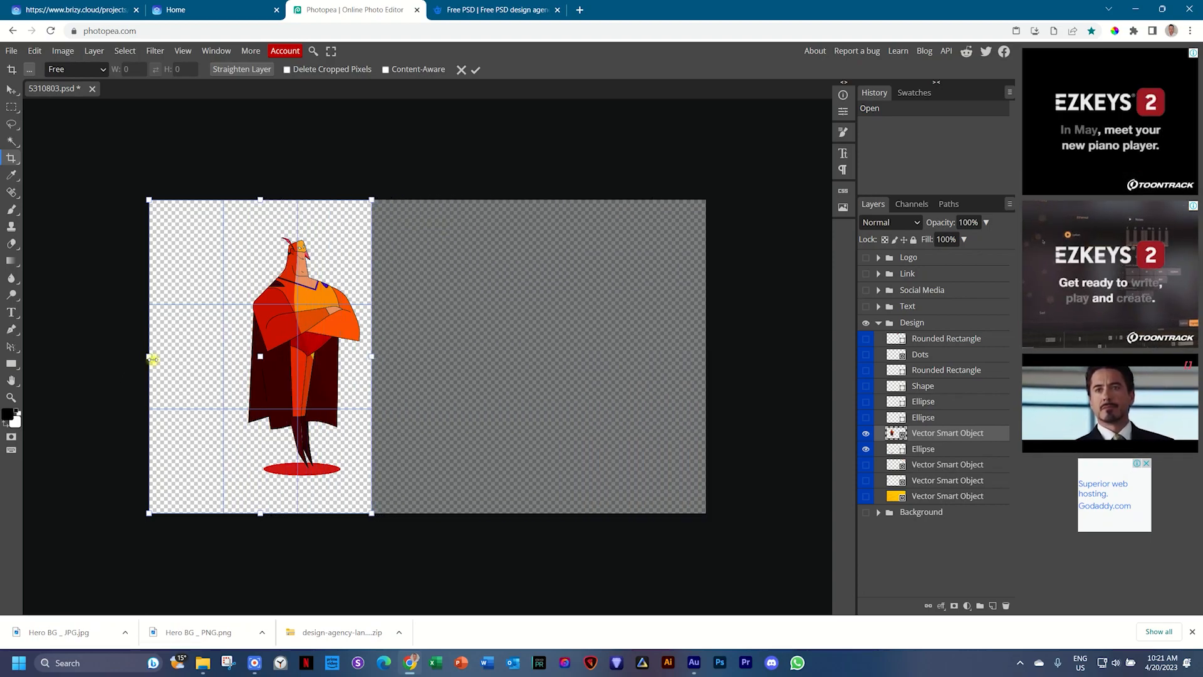
{"action": "left_click_drag", "start_coordinate": [152, 358], "coordinate": [224, 366]}
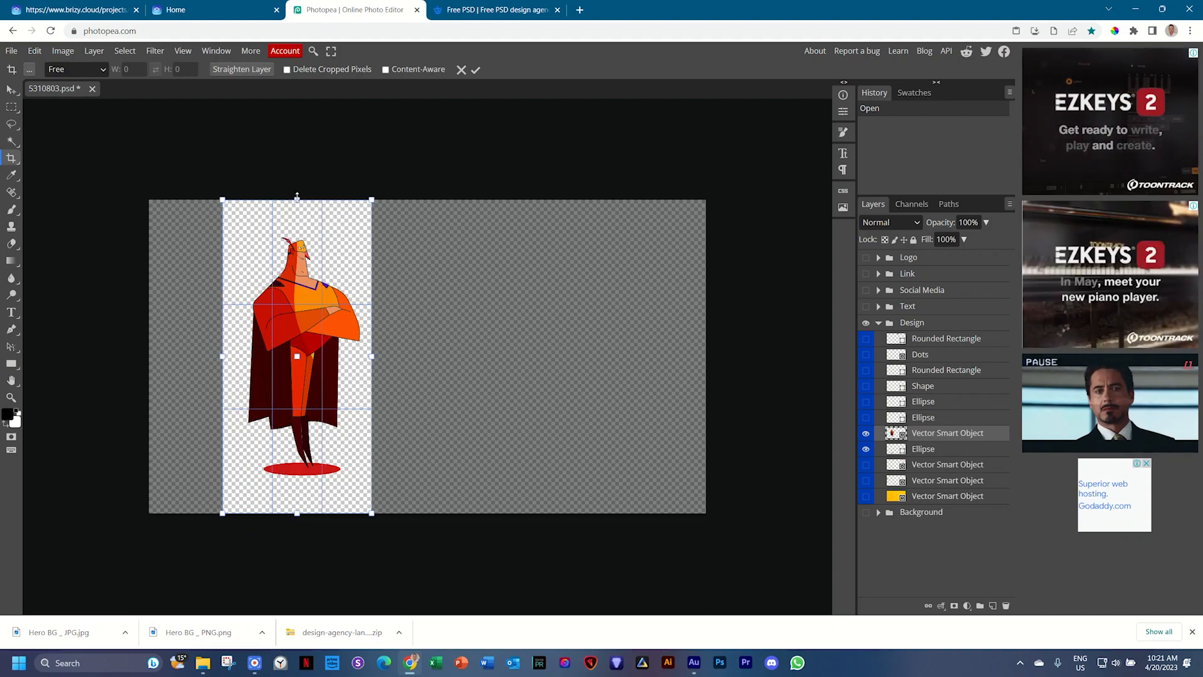
{"action": "left_click_drag", "start_coordinate": [296, 206], "coordinate": [294, 219]}
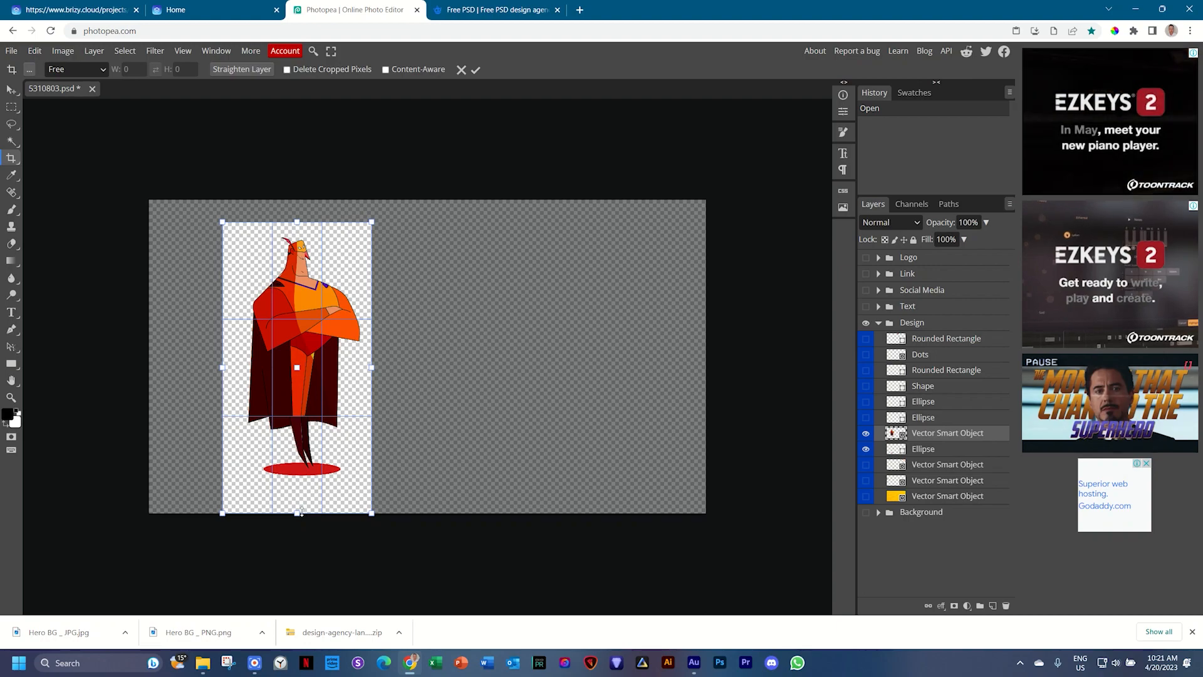
{"action": "left_click_drag", "start_coordinate": [301, 511], "coordinate": [300, 499]}
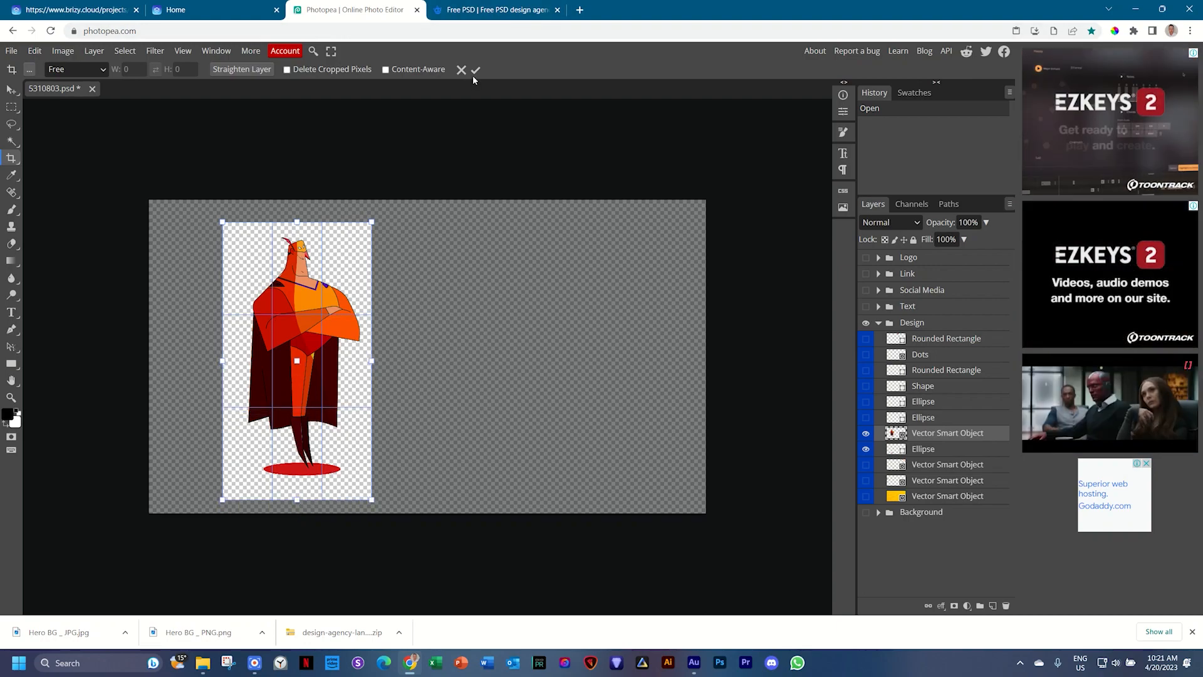
{"action": "left_click", "coordinate": [475, 71]}
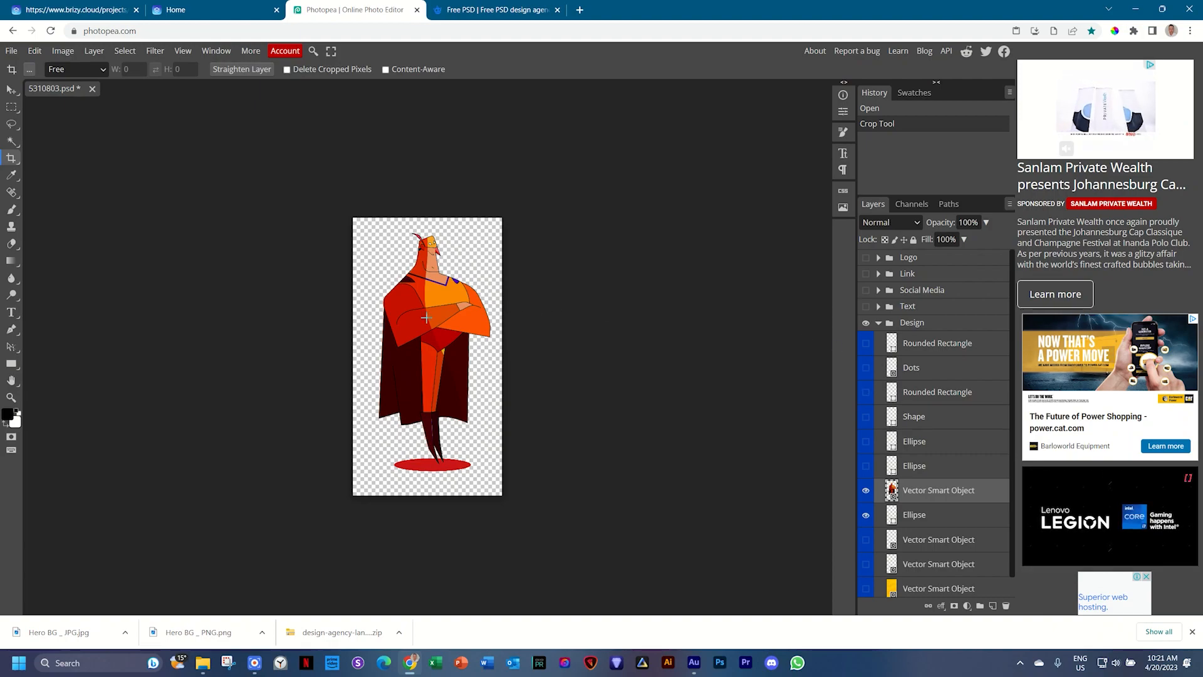
Step: Trim the canvas on all four sides based on the top left pixel color
{"action": "left_click", "coordinate": [71, 54]}
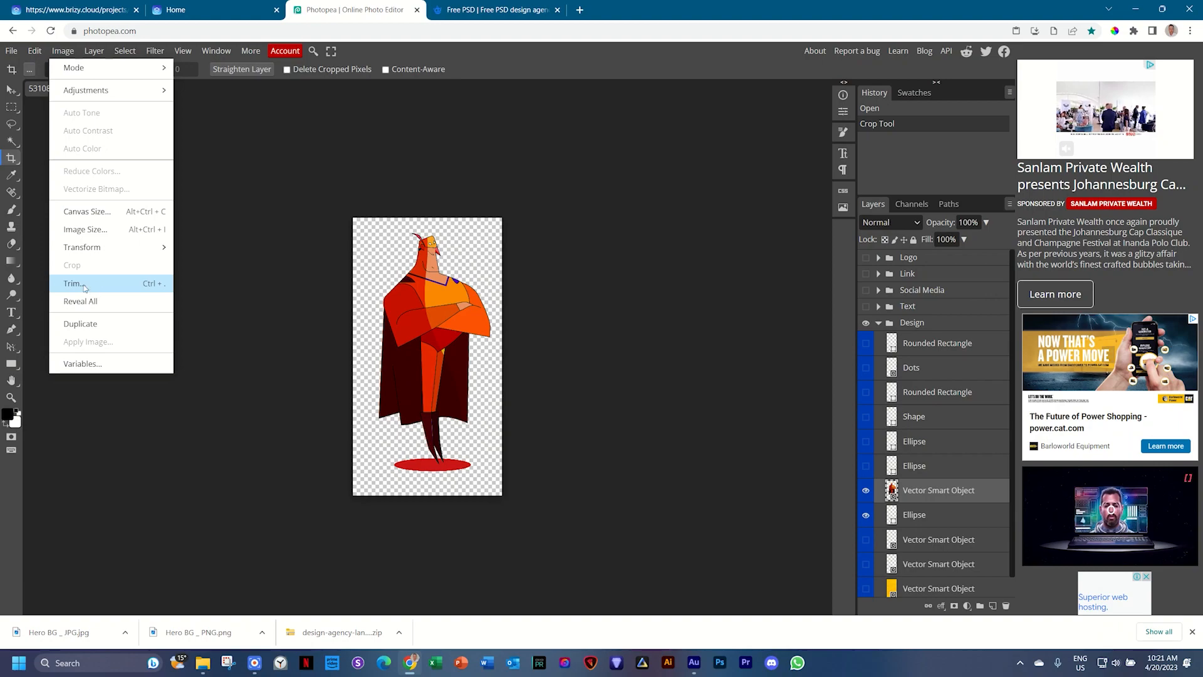
{"action": "left_click", "coordinate": [72, 285]}
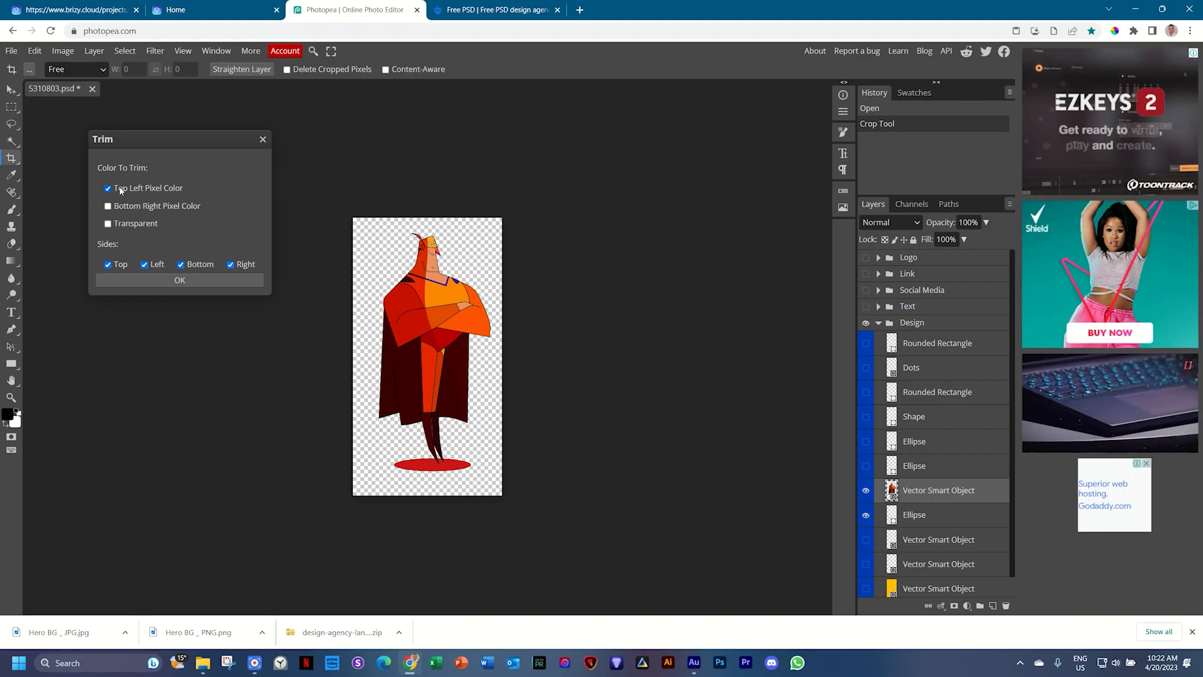
{"action": "left_click", "coordinate": [174, 280]}
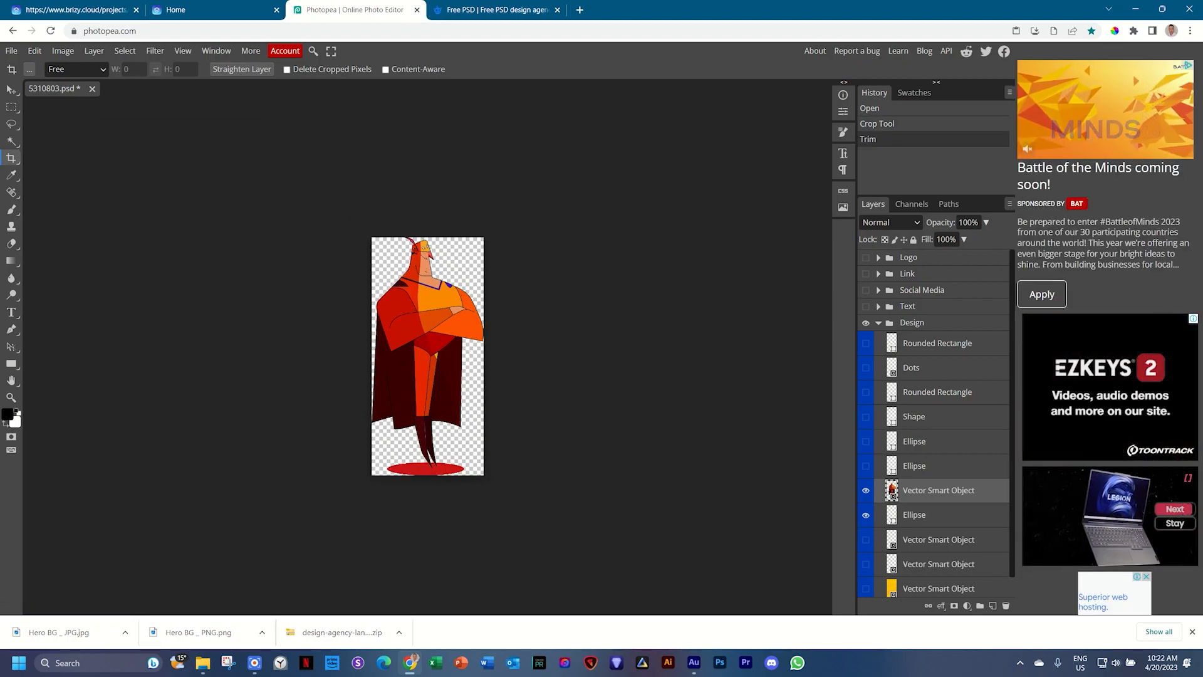
Step: Export the trimmed superhero as a PNG named Super Joe at 600 × 1276 px with linked proportions and 100% quality
{"action": "left_click", "coordinate": [12, 50]}
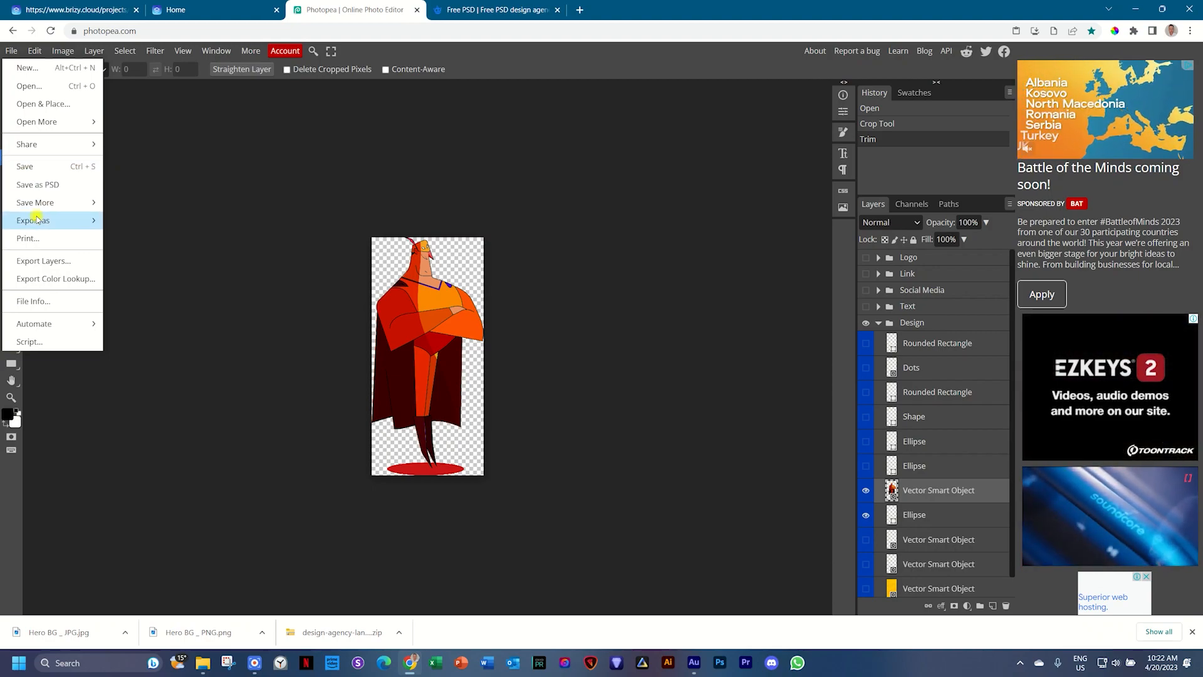
{"action": "mouse_move", "coordinate": [38, 220]}
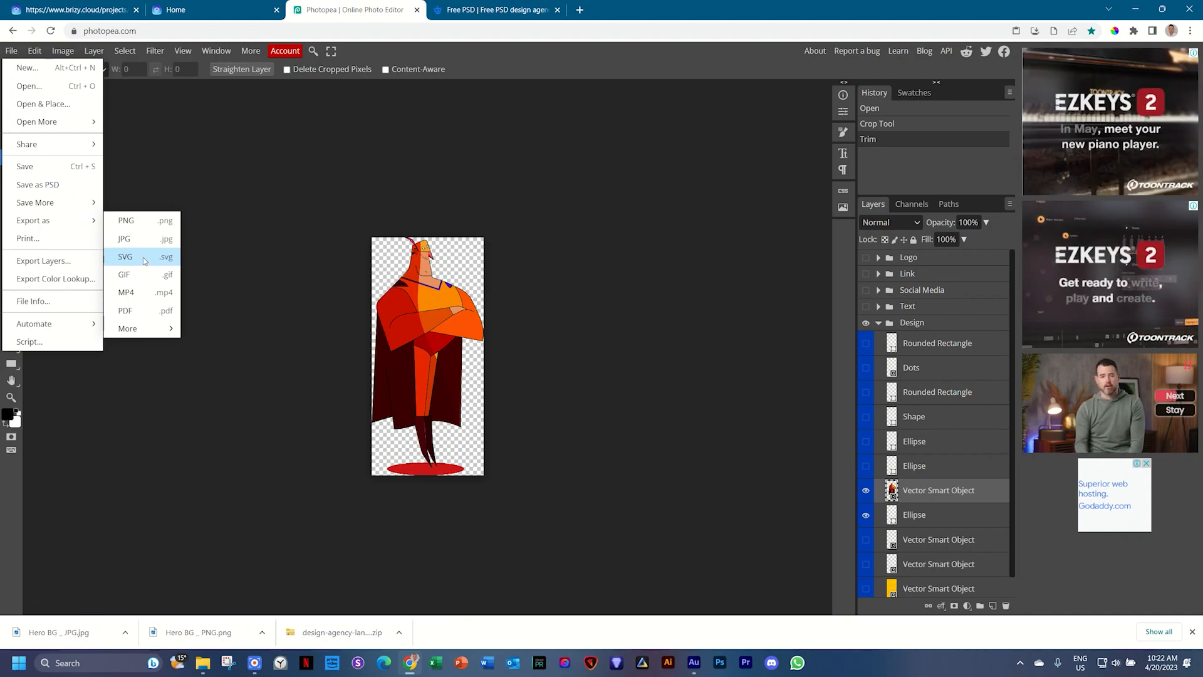
{"action": "left_click", "coordinate": [145, 224]}
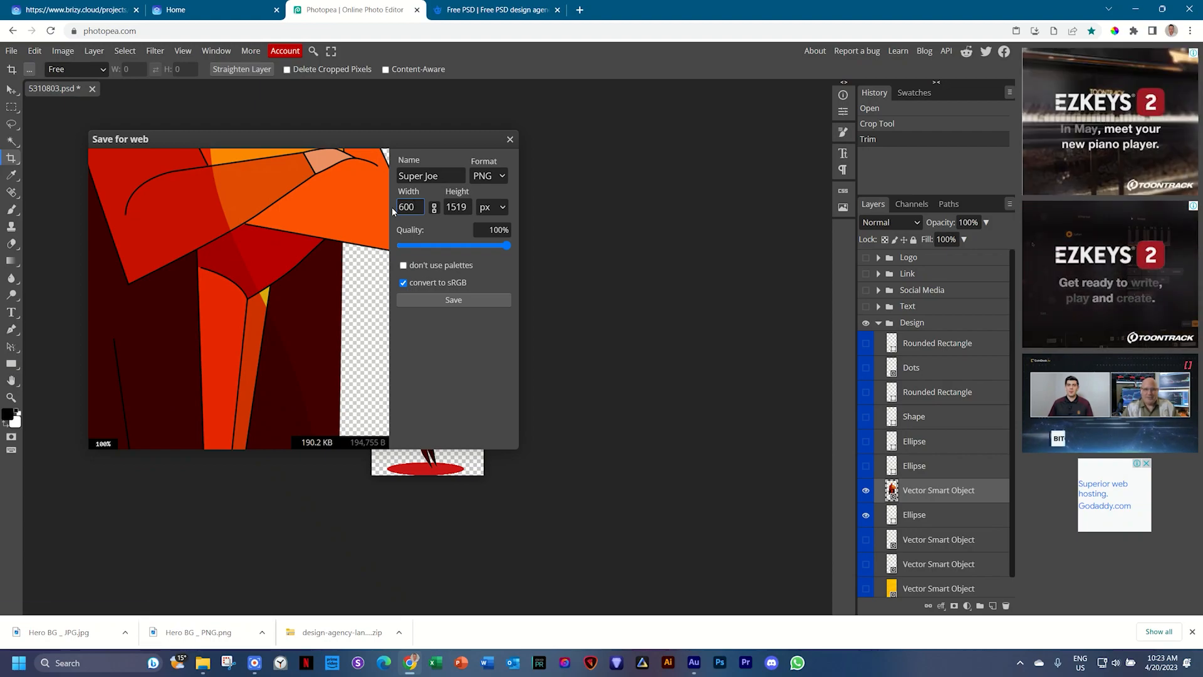
{"action": "left_click", "coordinate": [434, 207]}
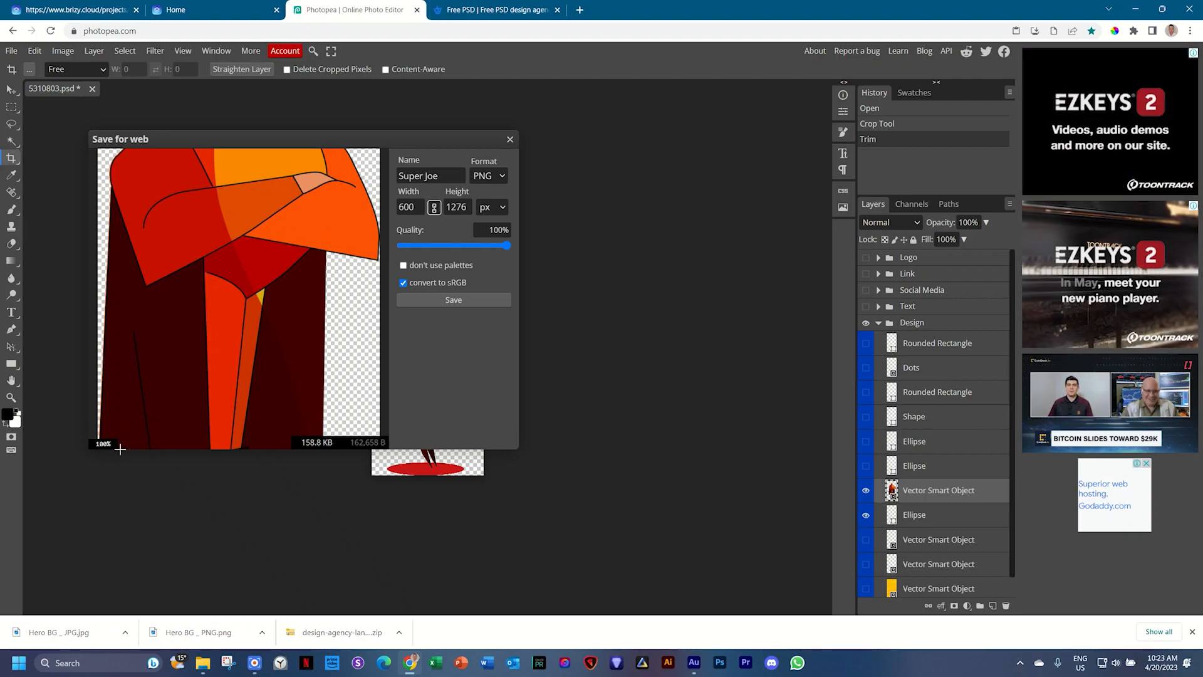
{"action": "left_click_drag", "start_coordinate": [224, 222], "coordinate": [238, 168]}
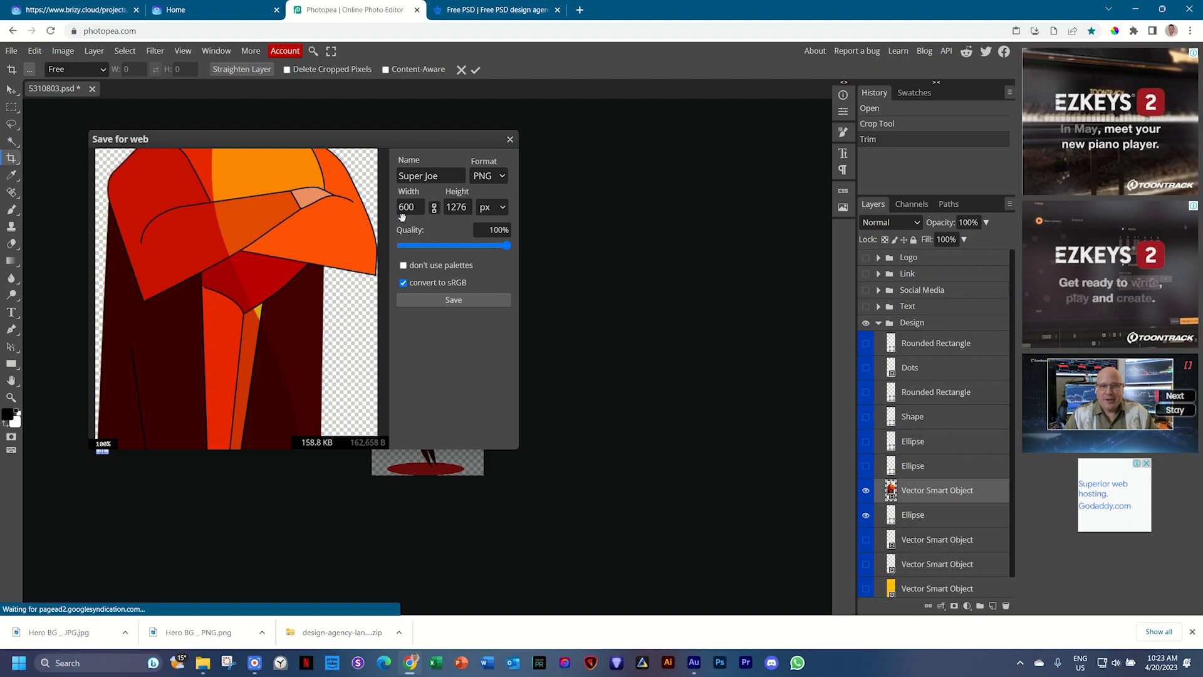
{"action": "left_click", "coordinate": [406, 207]}
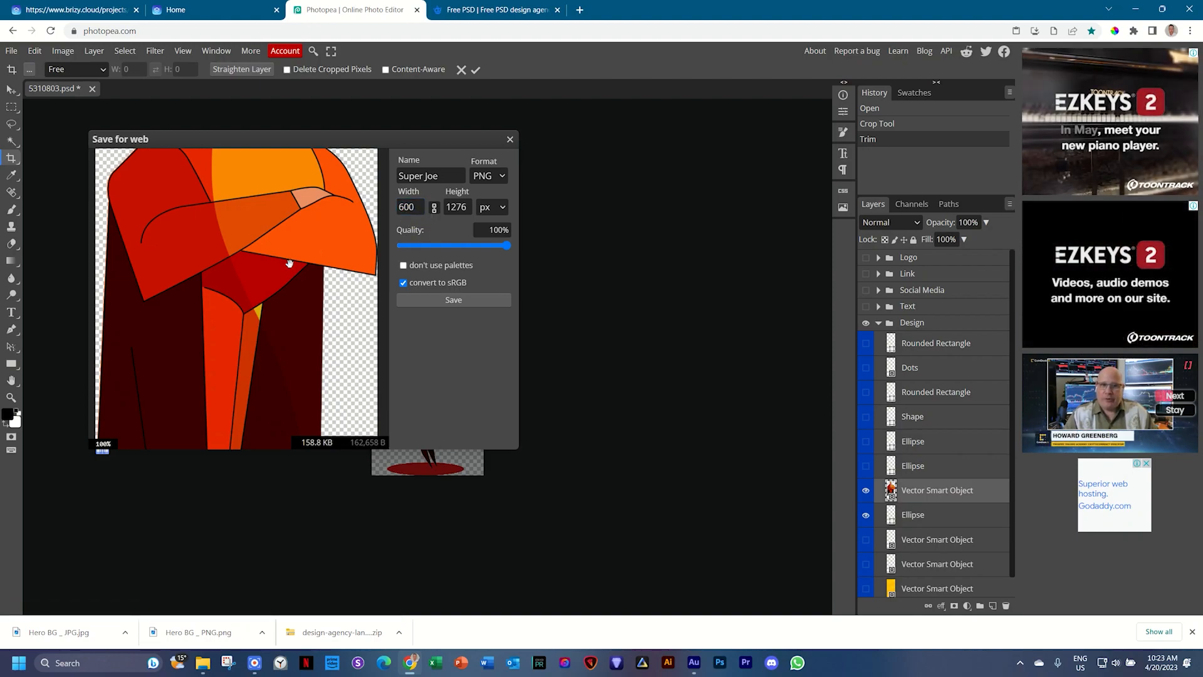
{"action": "left_click", "coordinate": [430, 301]}
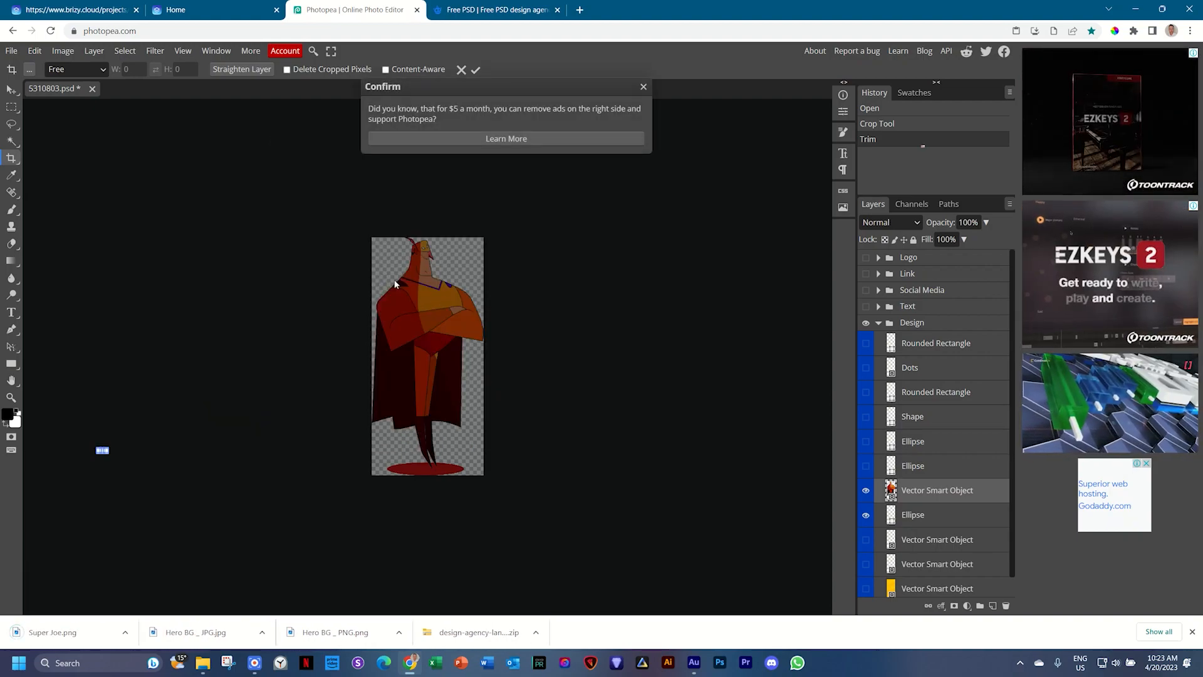
Step: In Brizy, add an Image element to the narrower column and load Super Joe from the Downloads folder into it
{"action": "left_click", "coordinate": [97, 10]}
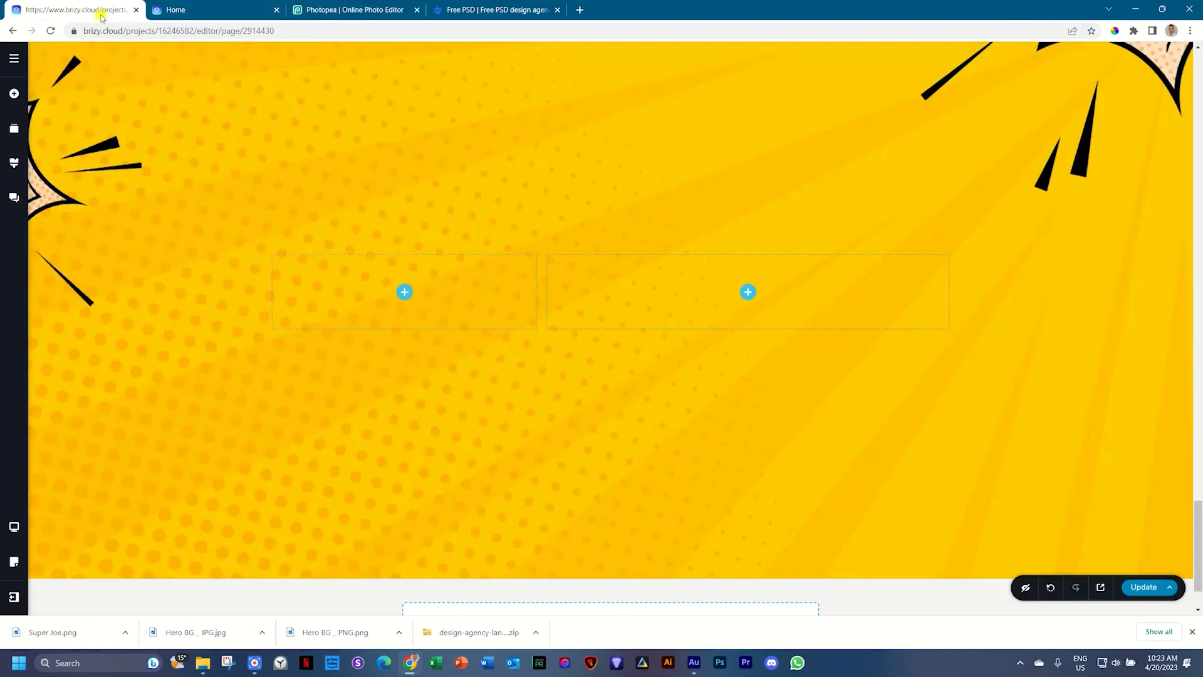
{"action": "left_click", "coordinate": [404, 293]}
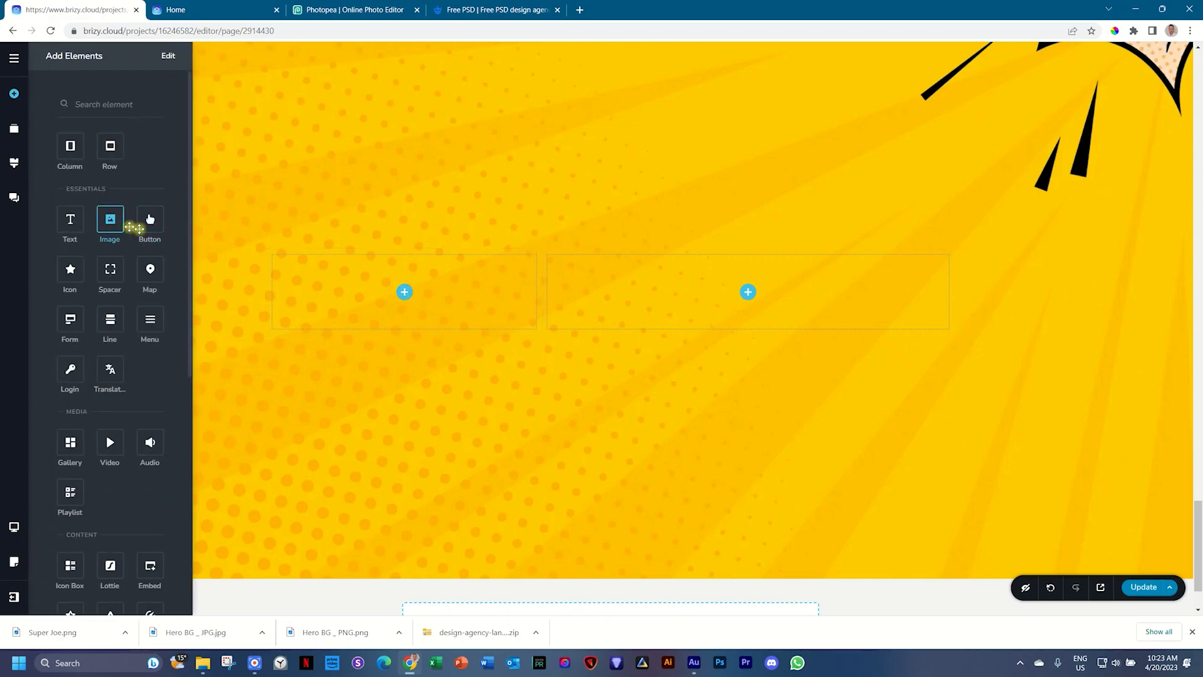
{"action": "left_click_drag", "start_coordinate": [134, 227], "coordinate": [403, 294]}
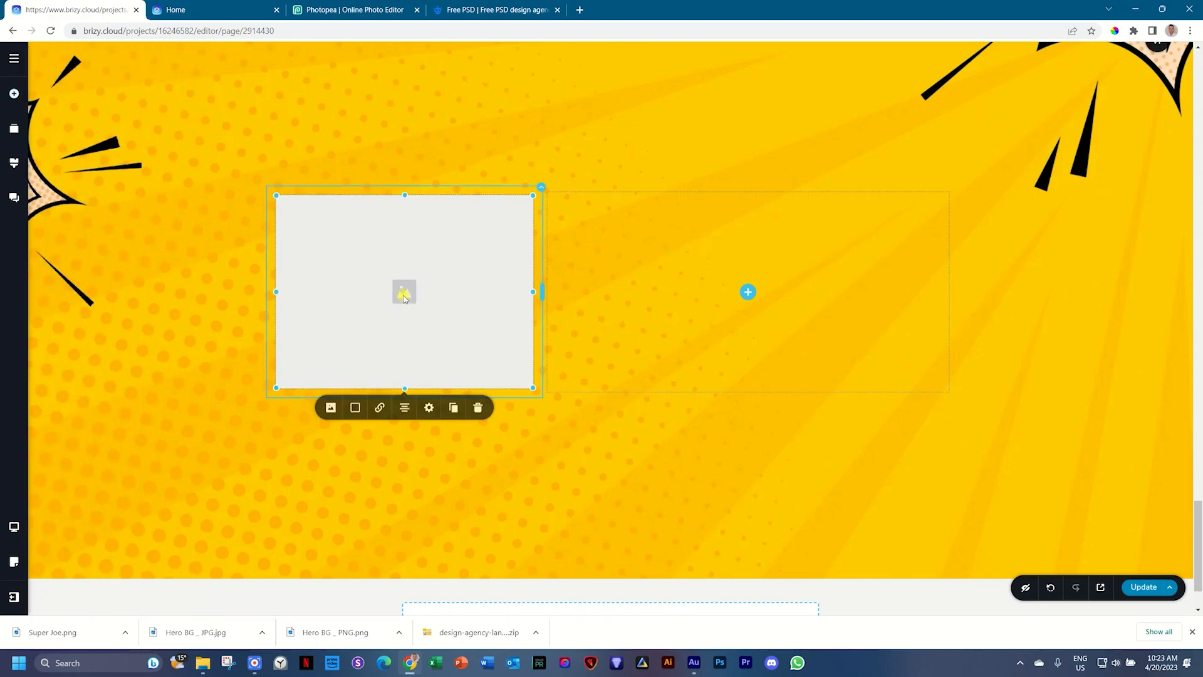
{"action": "left_click", "coordinate": [332, 411]}
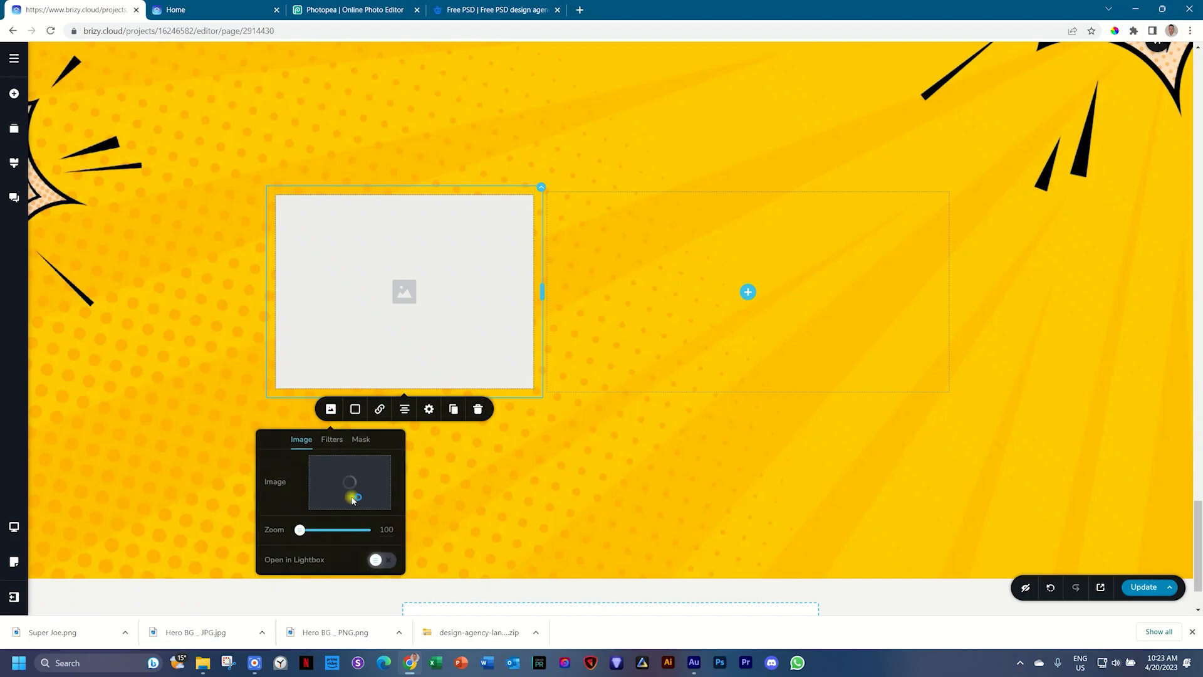
{"action": "left_click", "coordinate": [353, 498]}
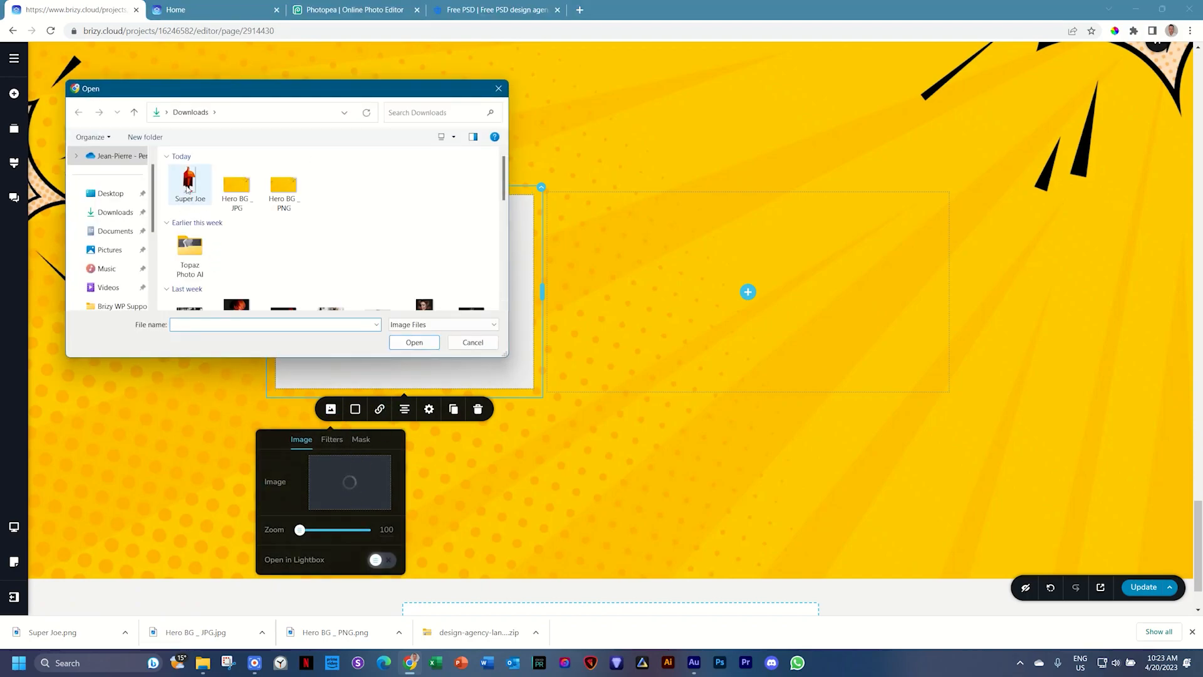
{"action": "left_click", "coordinate": [190, 183]}
{"action": "left_click", "coordinate": [397, 343]}
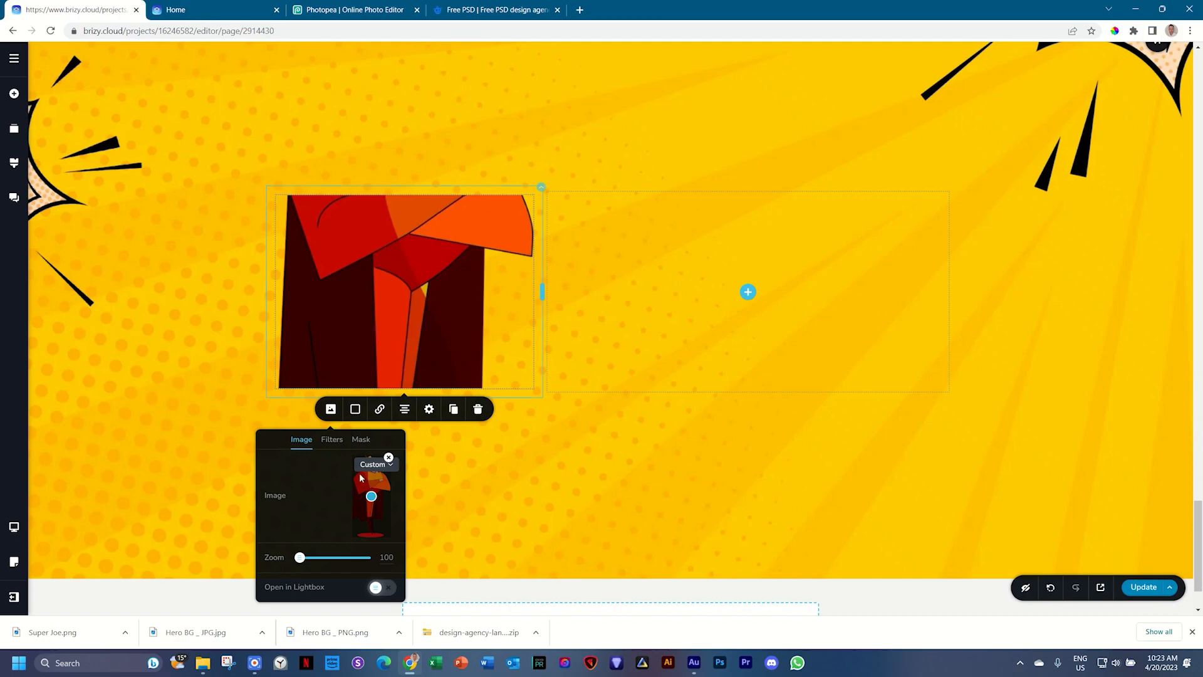
Step: Set the superhero image to its Original size option and scale it down proportionally to about 64%
{"action": "left_click", "coordinate": [389, 467]}
{"action": "left_click", "coordinate": [373, 494]}
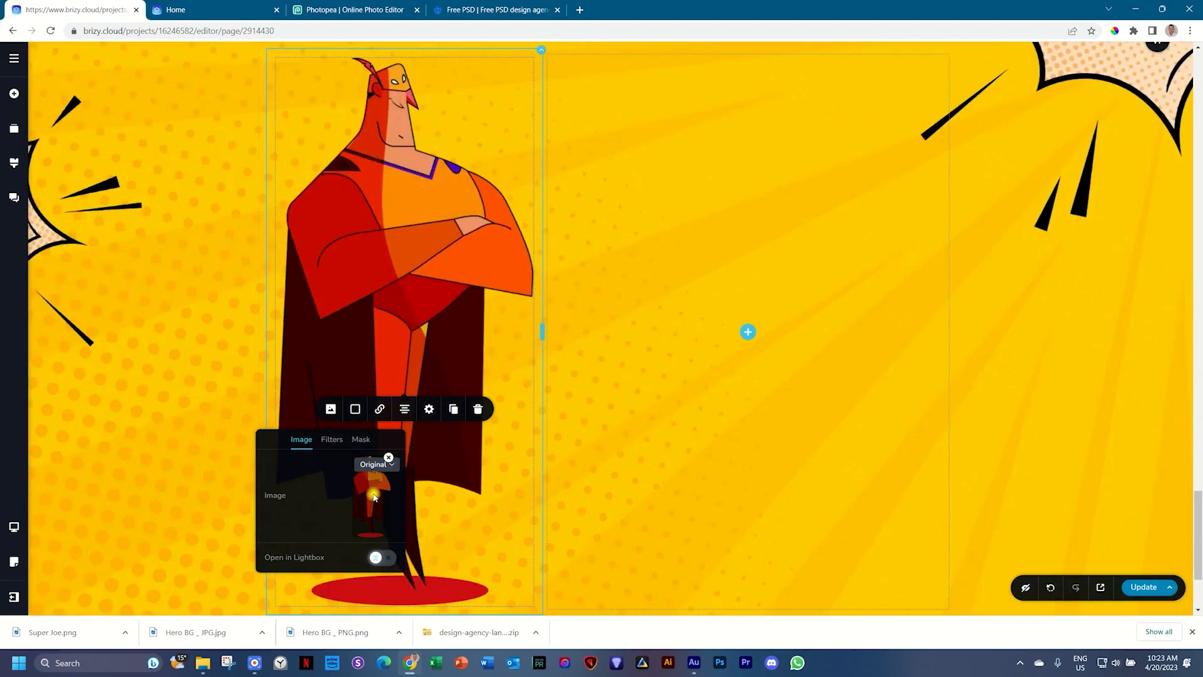
{"action": "left_click", "coordinate": [475, 267]}
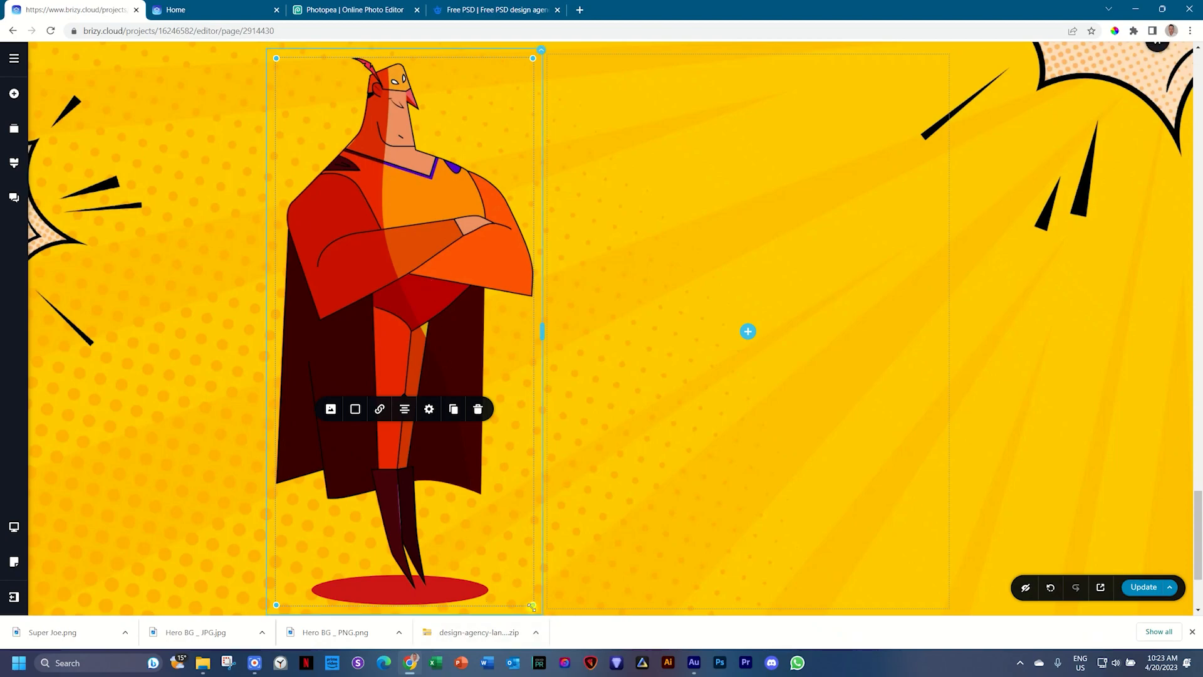
{"action": "left_click_drag", "start_coordinate": [531, 607], "coordinate": [480, 523]}
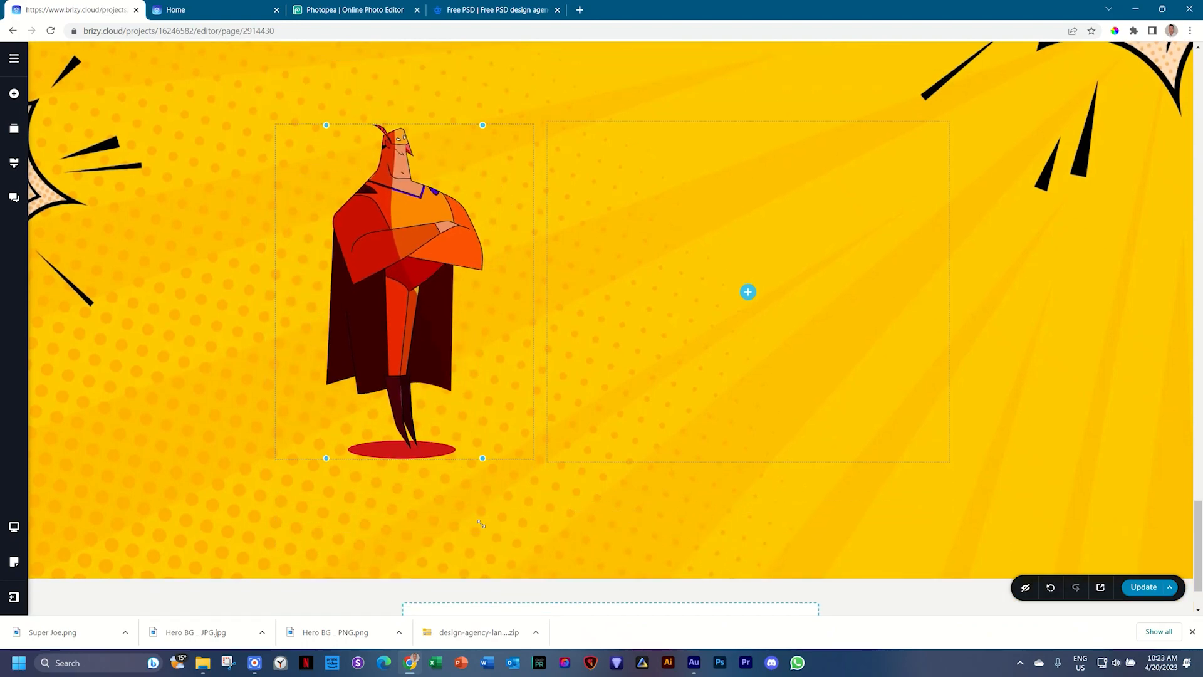
{"action": "left_click_drag", "start_coordinate": [481, 523], "coordinate": [485, 527]}
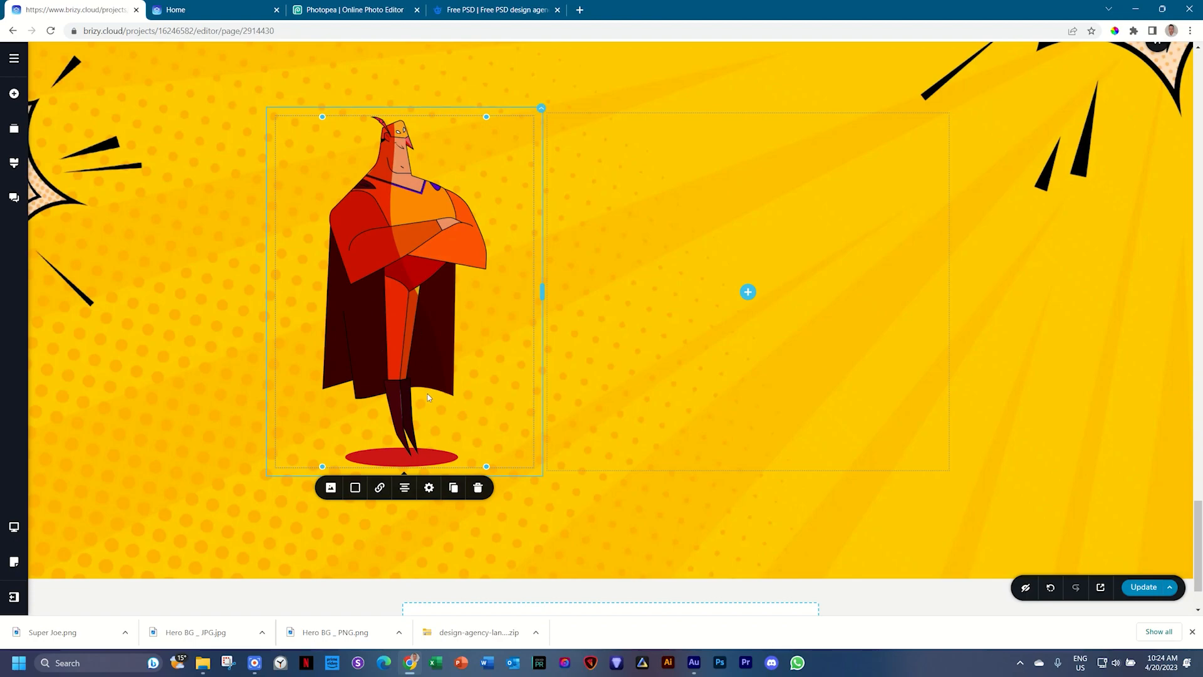
Step: Review the superhero image's size setting and its Custom and Original options, and dismiss the browser's downloads bar
{"action": "left_click", "coordinate": [431, 488]}
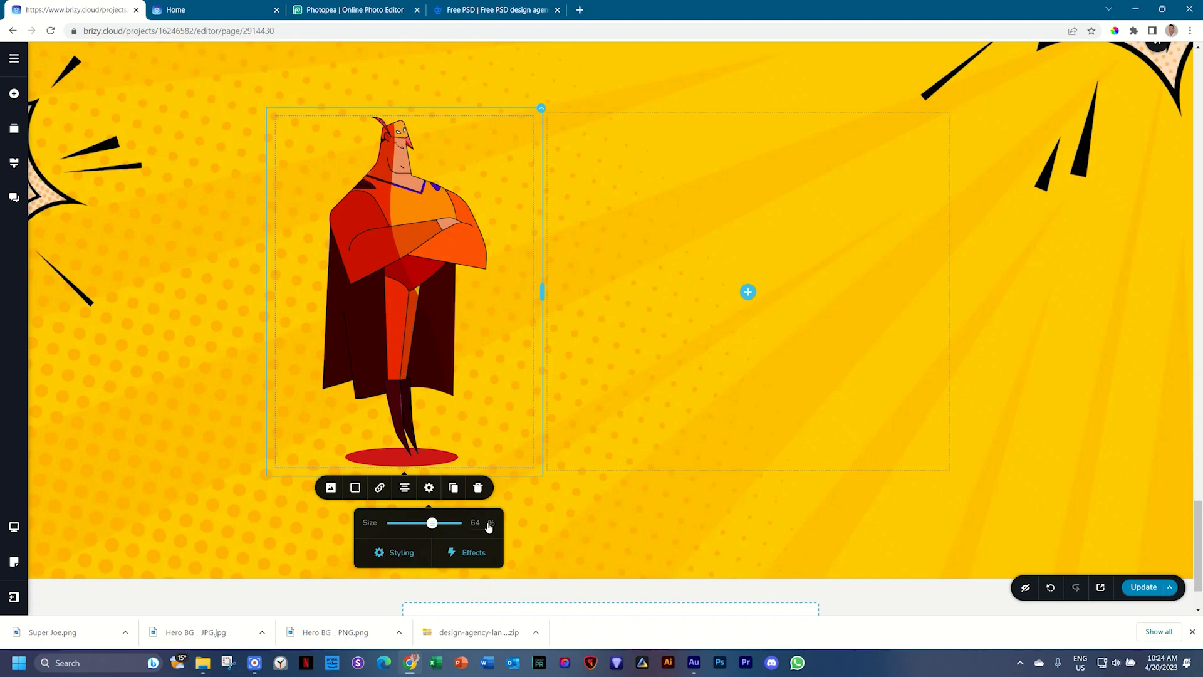
{"action": "left_click", "coordinate": [338, 487]}
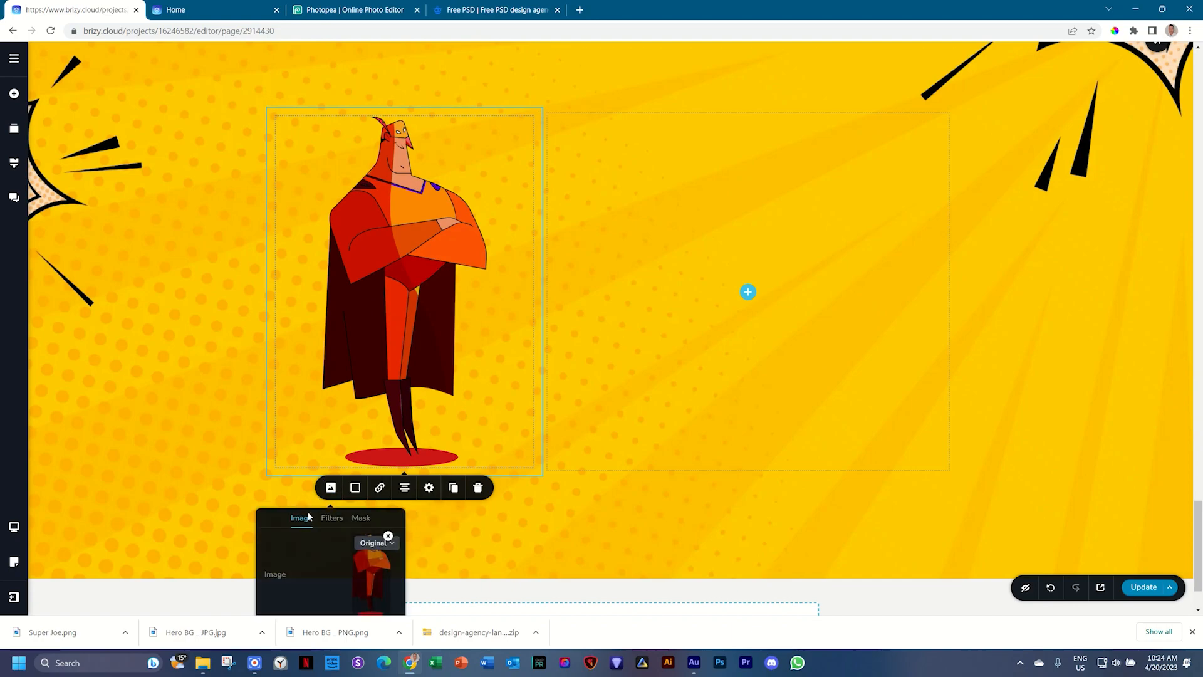
{"action": "left_click", "coordinate": [362, 544]}
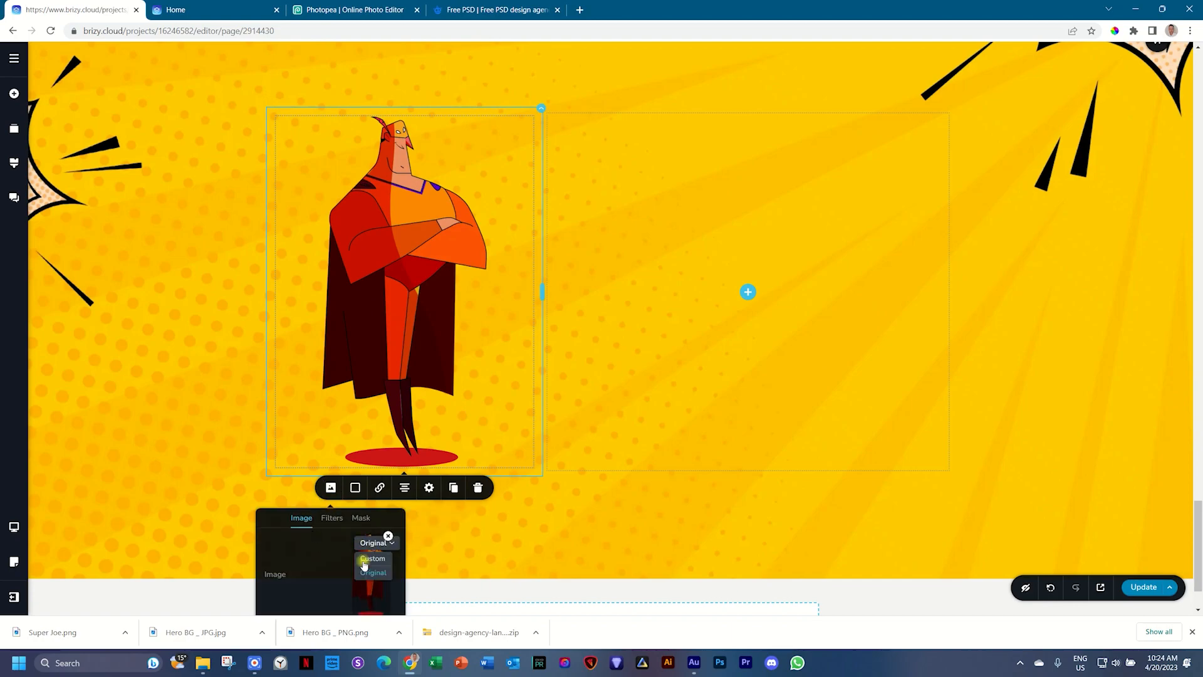
{"action": "left_click", "coordinate": [352, 437]}
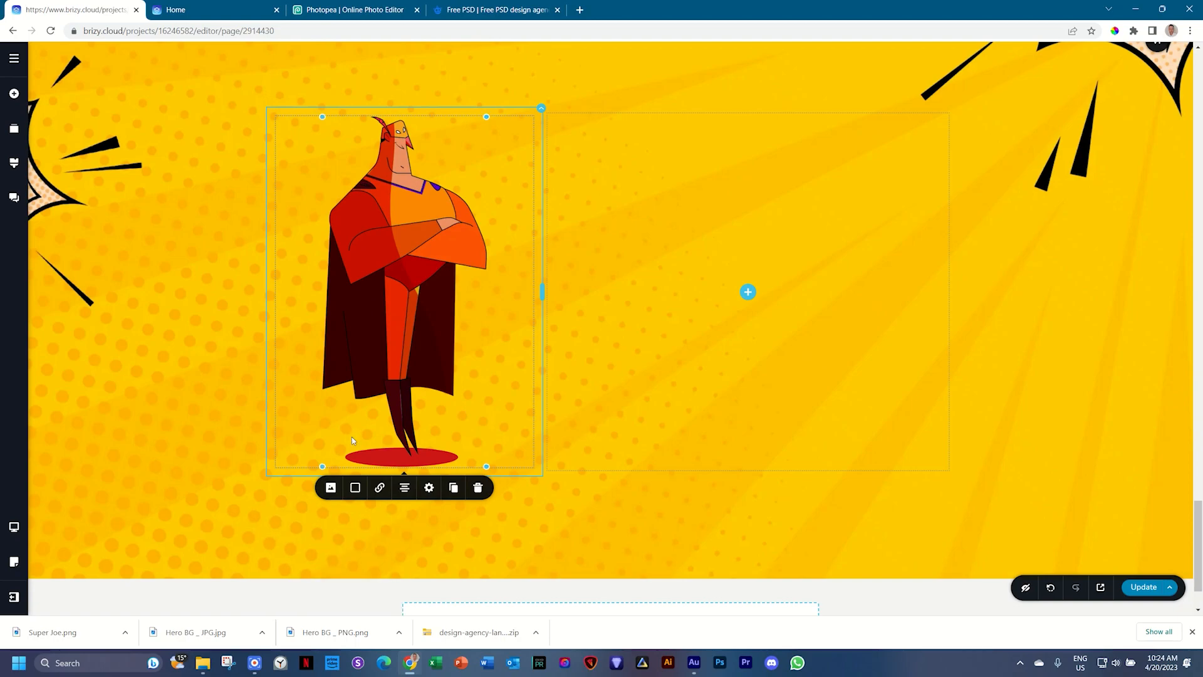
{"action": "left_click", "coordinate": [993, 325]}
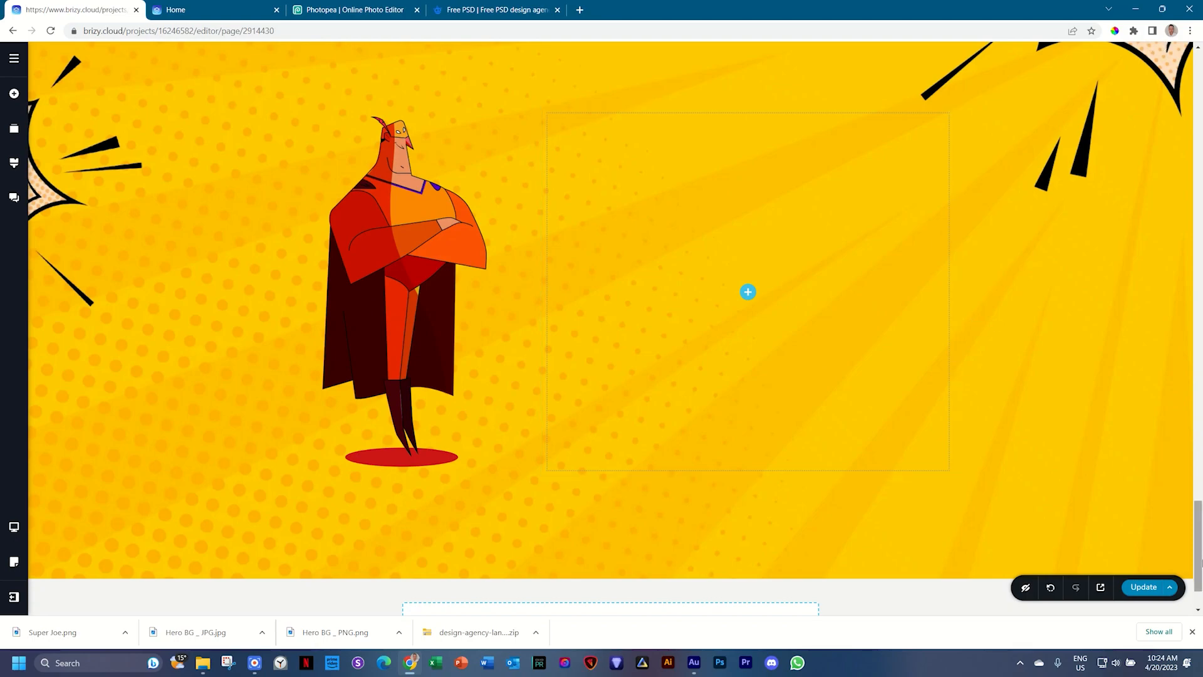
{"action": "left_click", "coordinate": [1194, 634]}
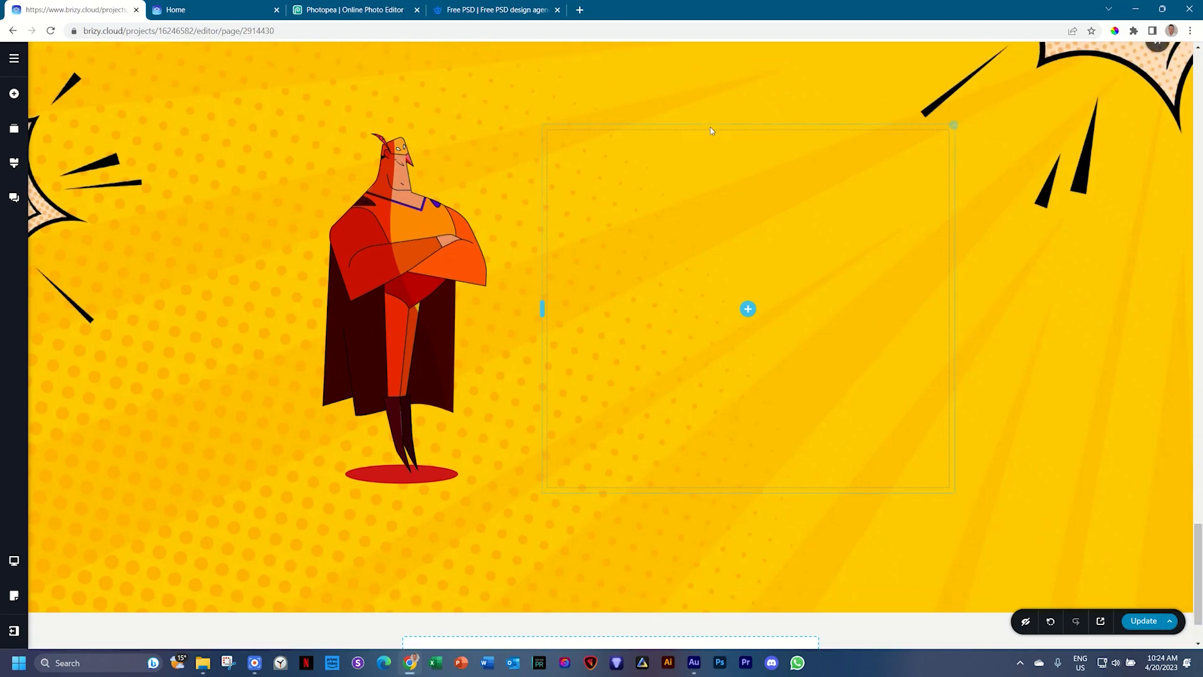
Step: In Photopea, close the edited 5310803.psd without saving and reopen the original file from the Downloads folder
{"action": "left_click", "coordinate": [482, 11]}
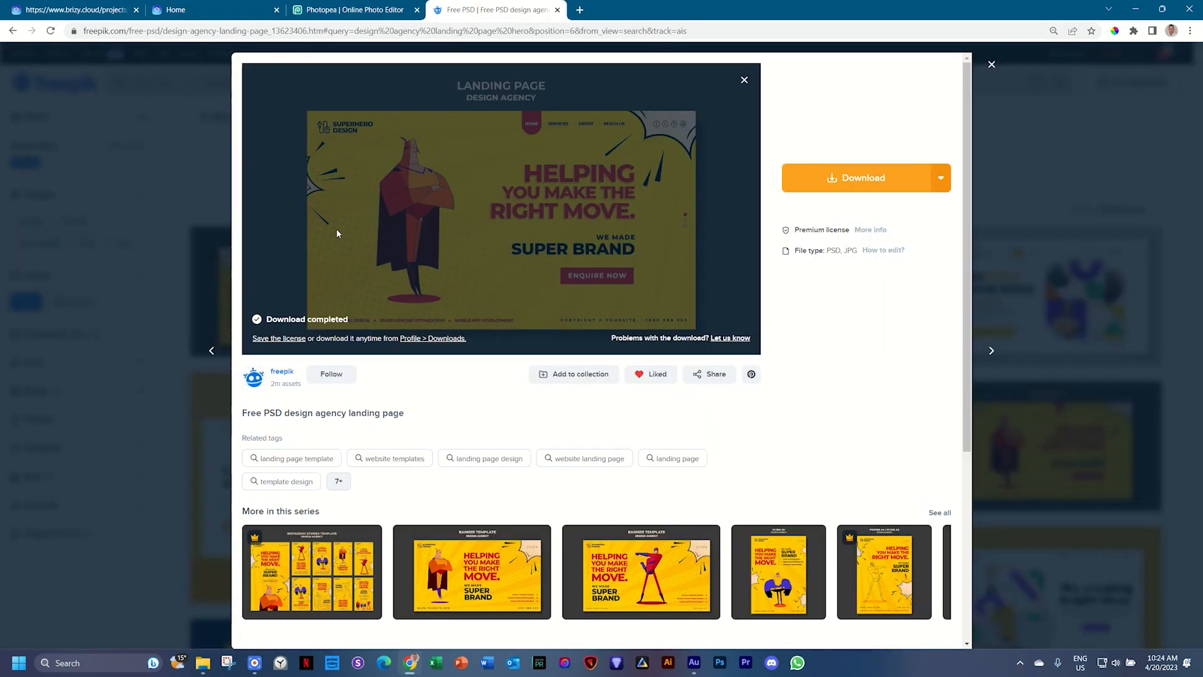
{"action": "left_click", "coordinate": [383, 9]}
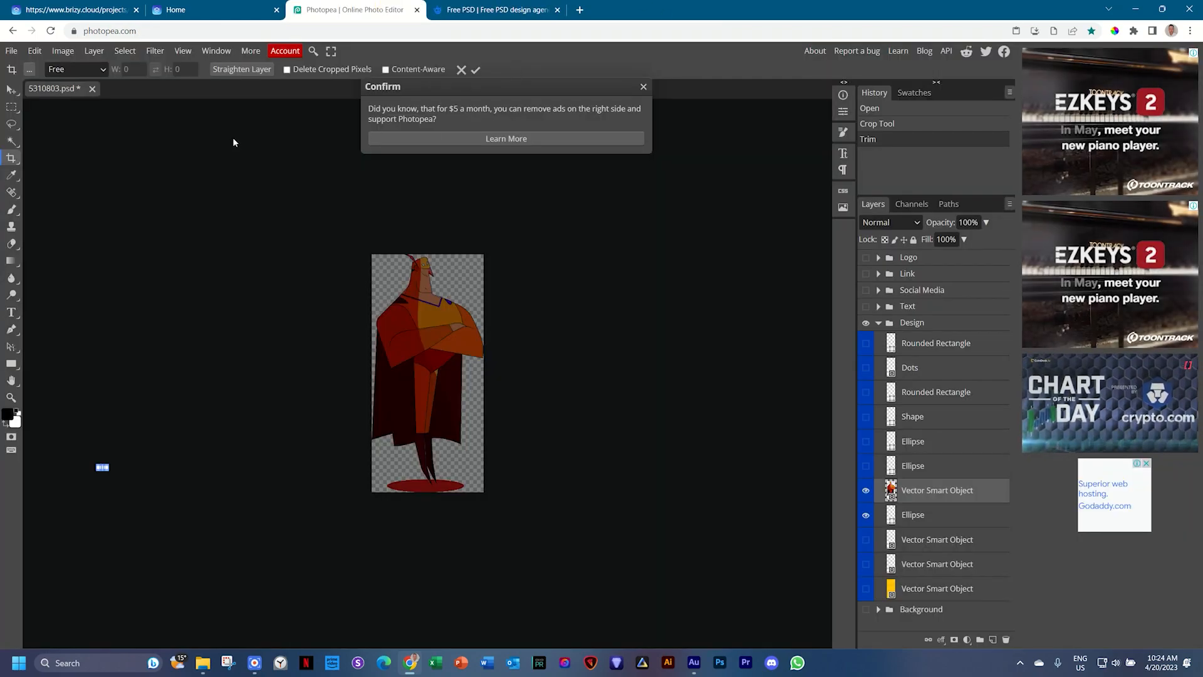
{"action": "left_click", "coordinate": [92, 89]}
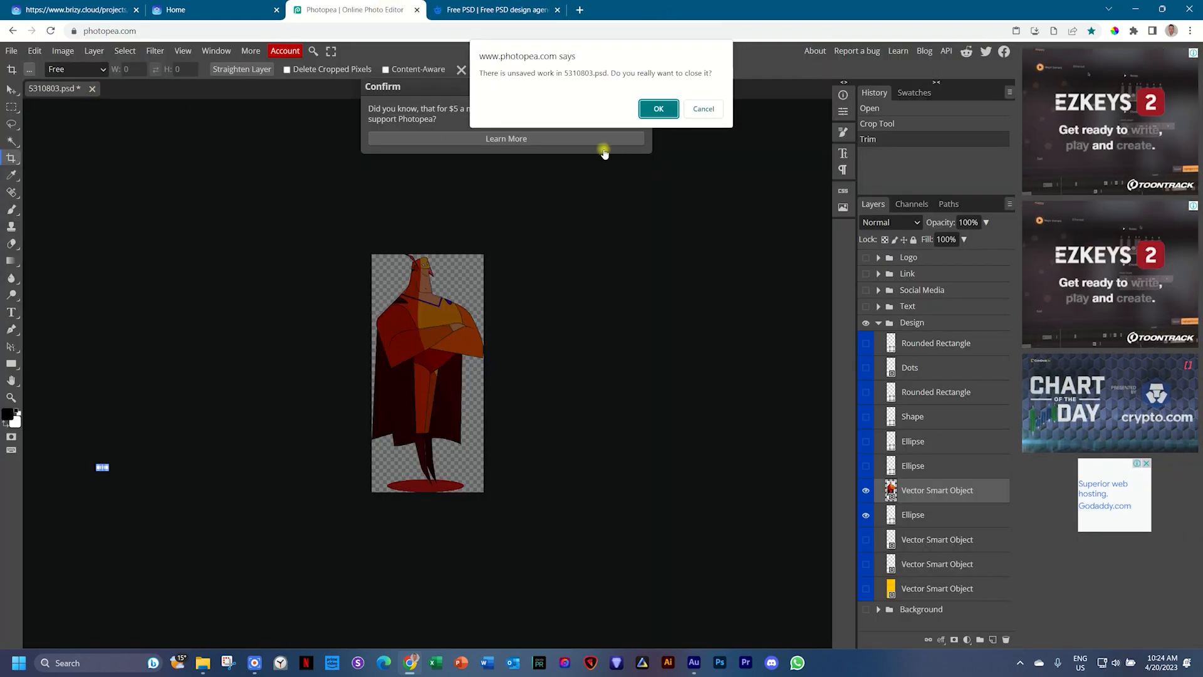
{"action": "left_click", "coordinate": [652, 113]}
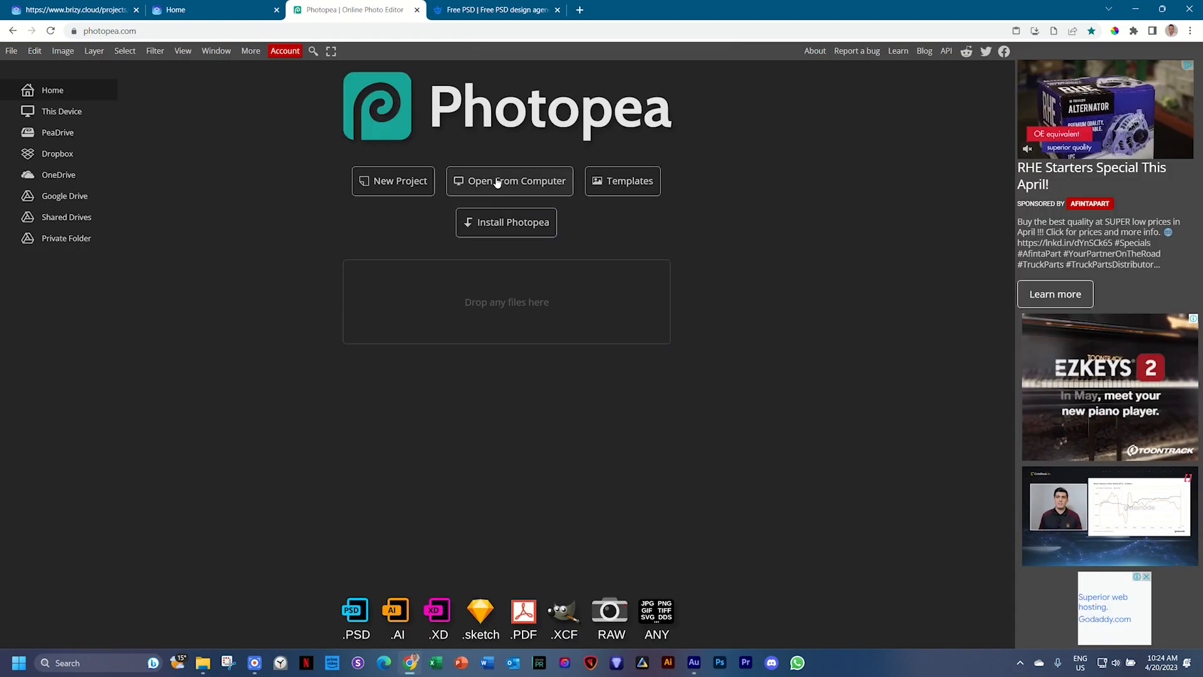
{"action": "left_click", "coordinate": [497, 181]}
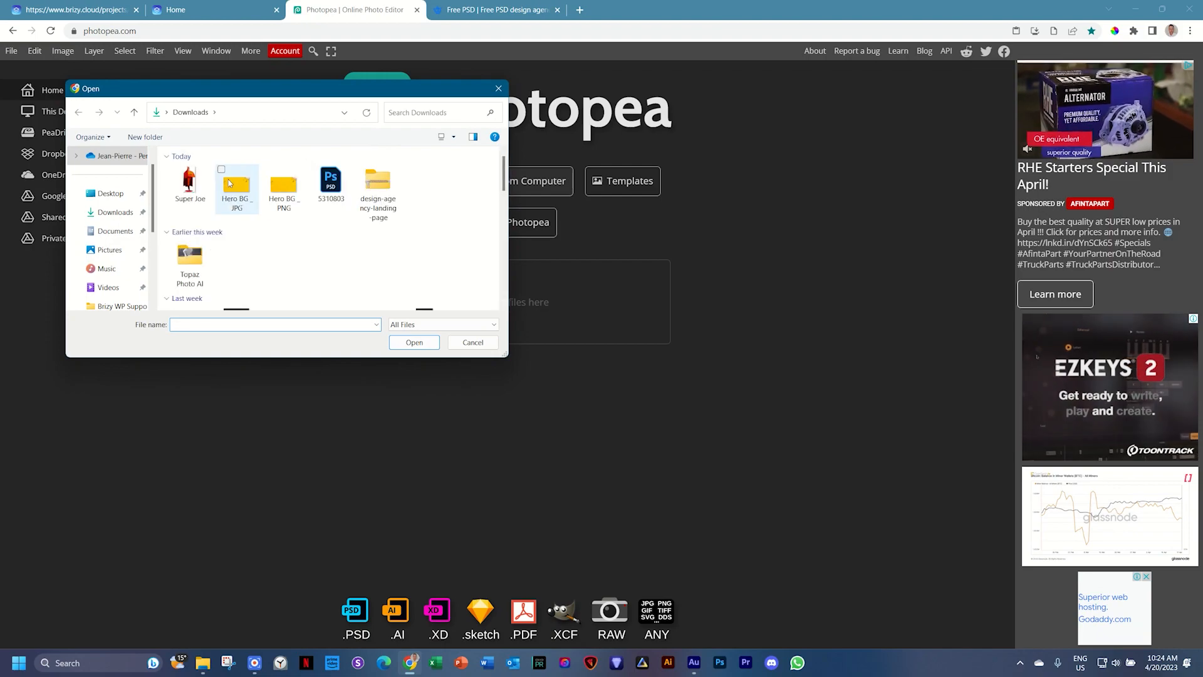
{"action": "double_click", "coordinate": [229, 183]}
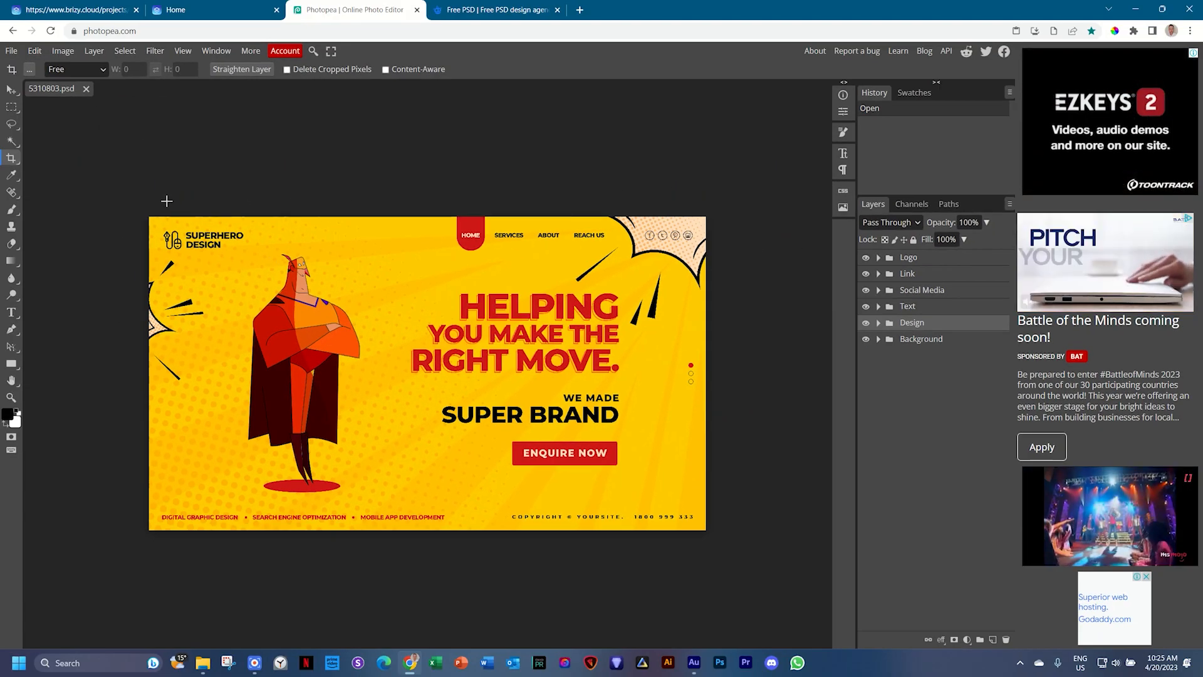
Step: Check the published Home page, then inspect the font and weight of the headline's Title layer in Photopea's Text group
{"action": "left_click", "coordinate": [186, 9]}
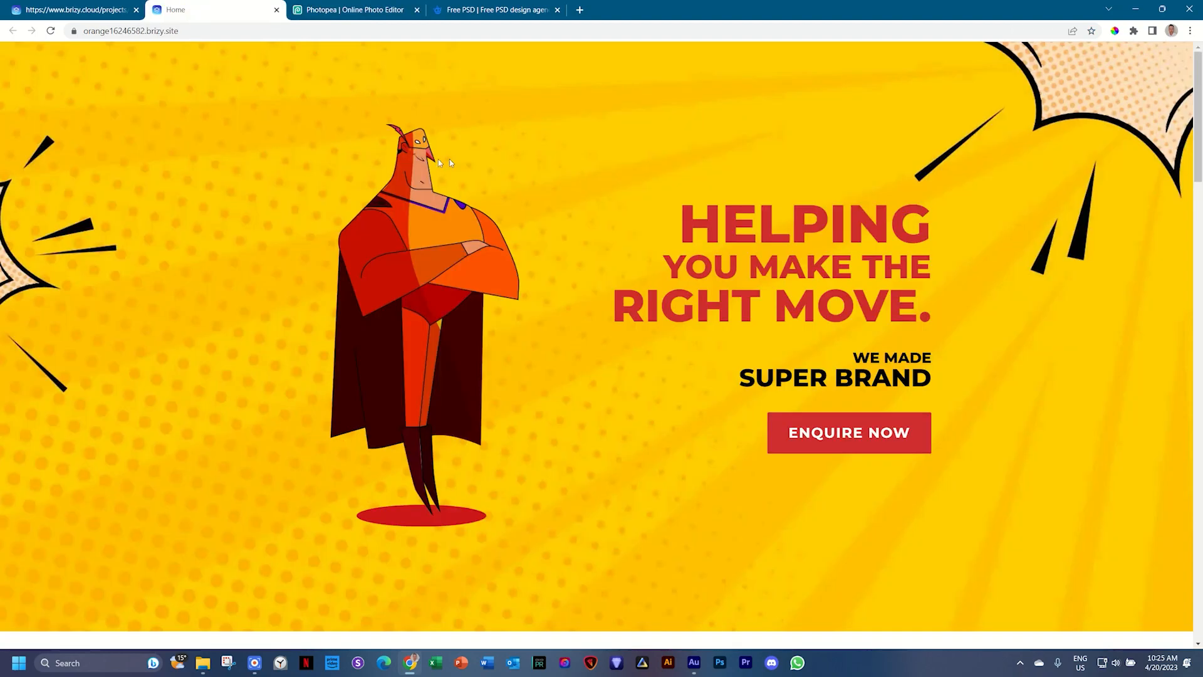
{"action": "left_click", "coordinate": [335, 4]}
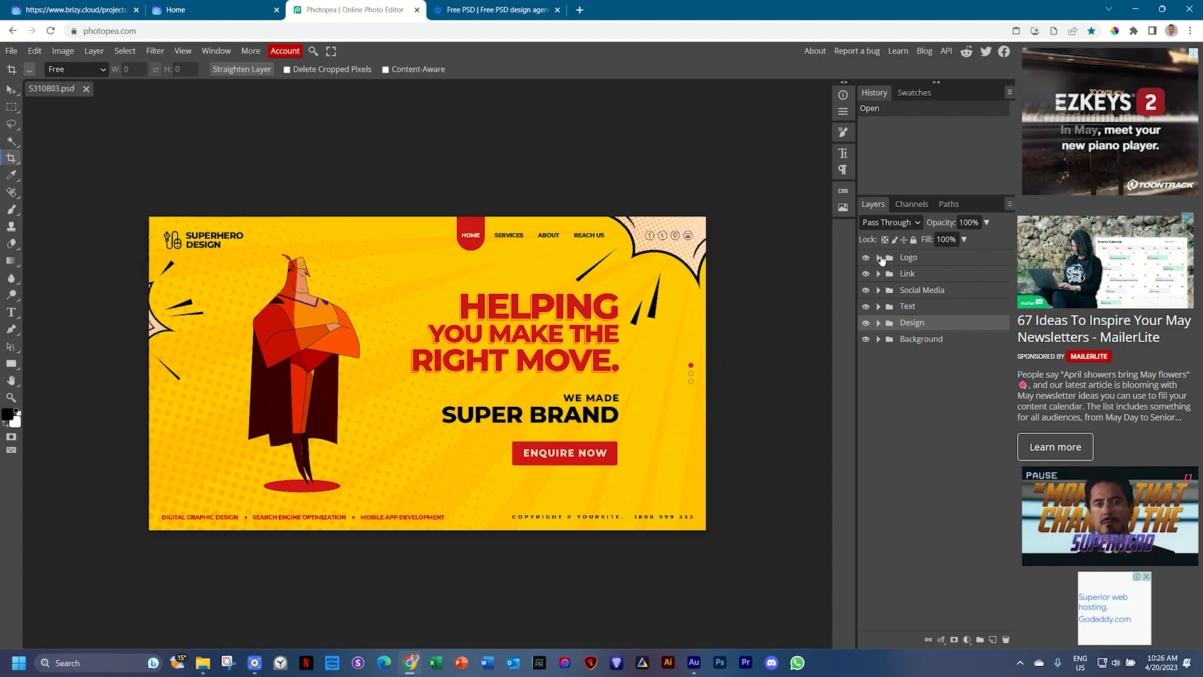
{"action": "left_click", "coordinate": [877, 306]}
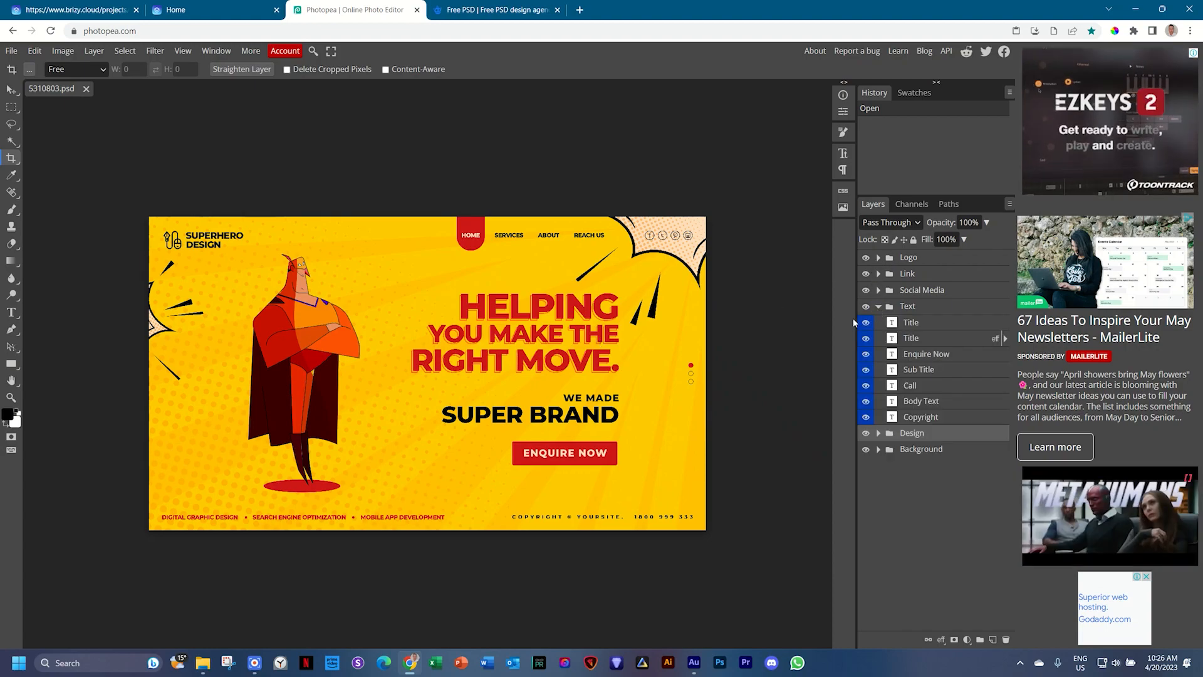
{"action": "left_click", "coordinate": [11, 89]}
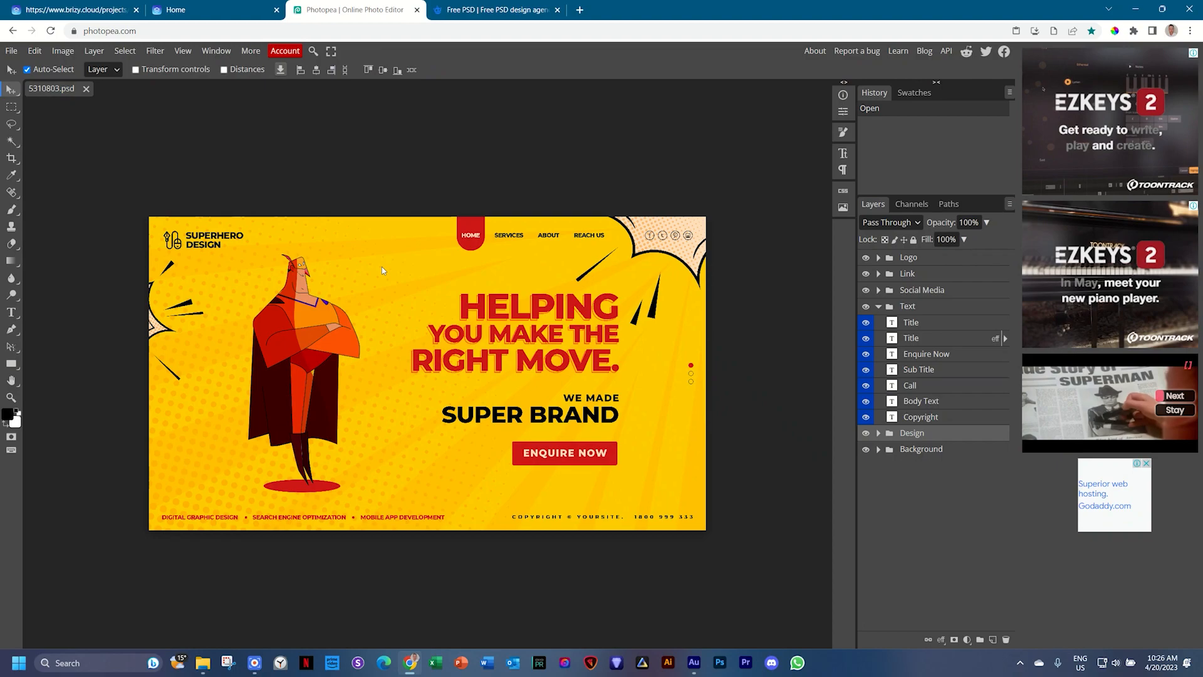
{"action": "left_click", "coordinate": [546, 335]}
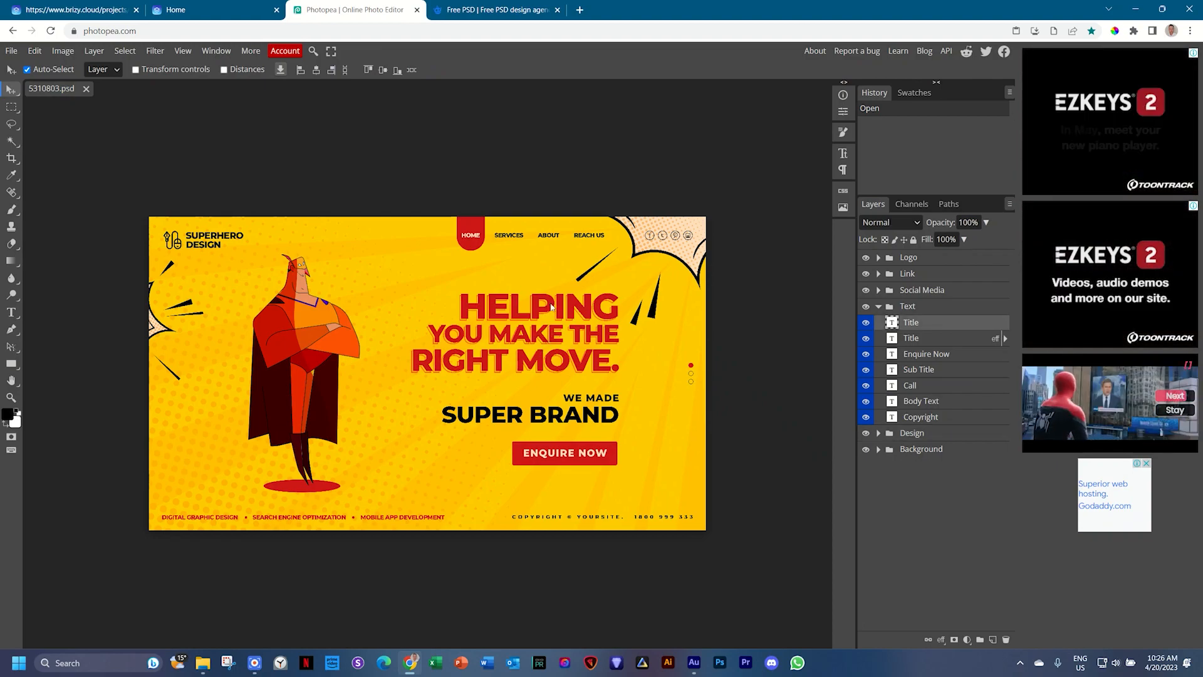
{"action": "double_click", "coordinate": [892, 323]}
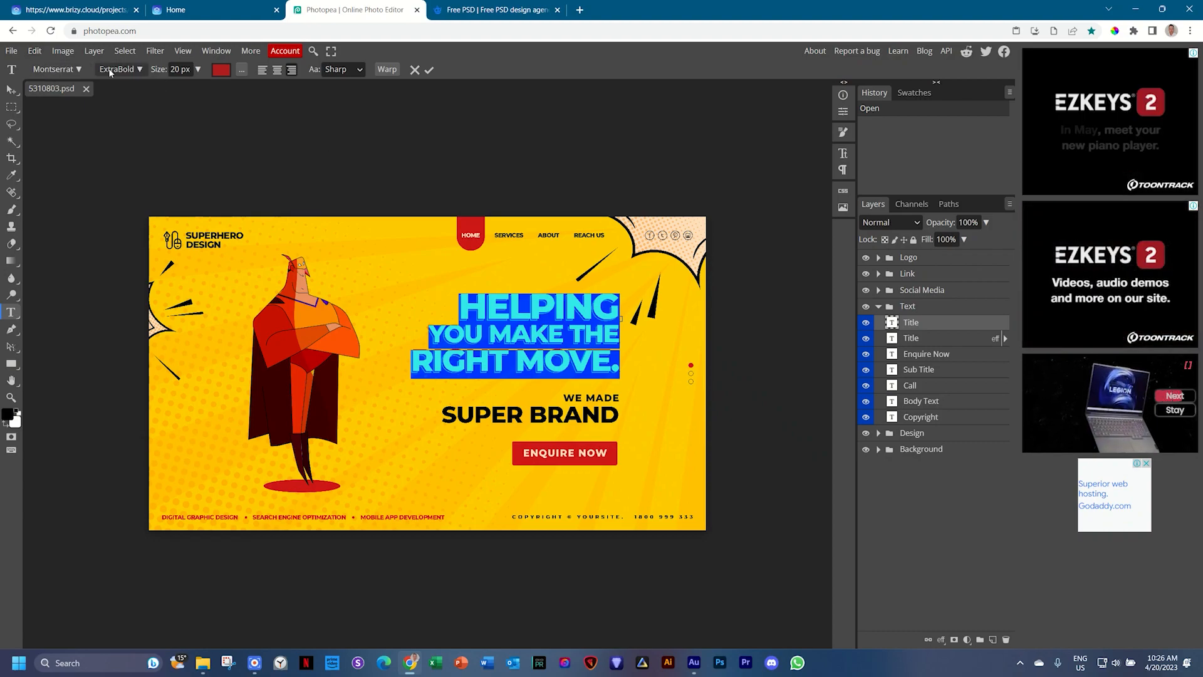
Step: In Brizy, add a Text element to the empty wider column reading May I Be, Your Ultimate, Superhero Joe on three lines
{"action": "left_click", "coordinate": [102, 9]}
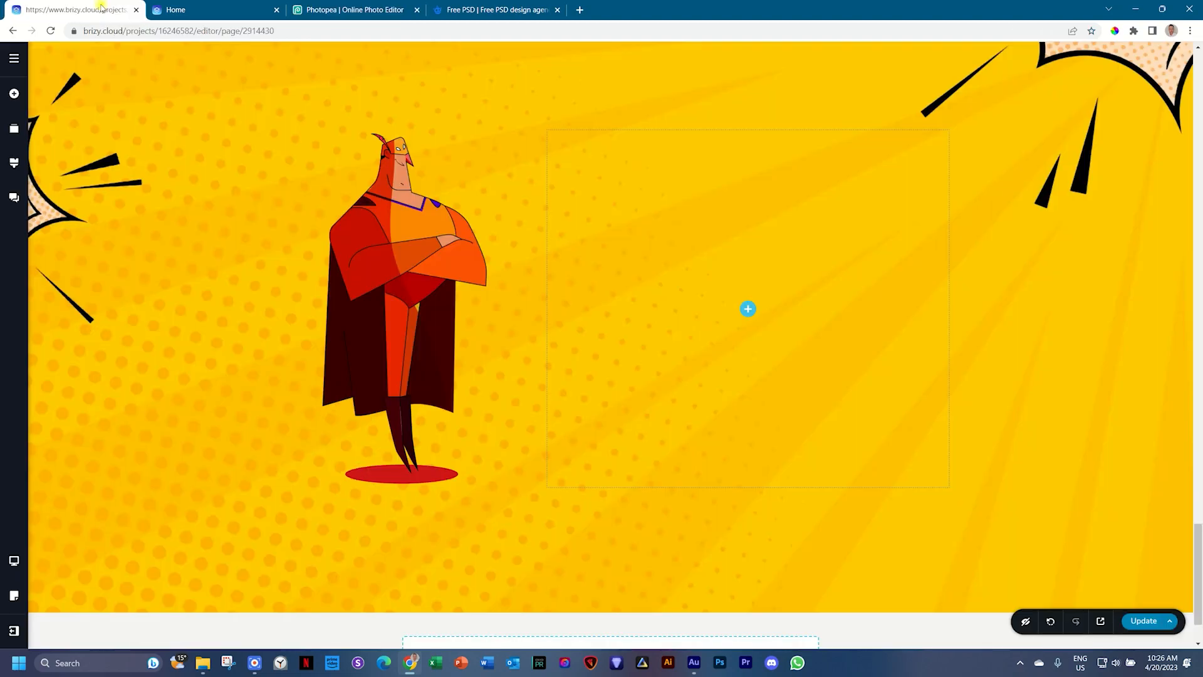
{"action": "left_click", "coordinate": [748, 309]}
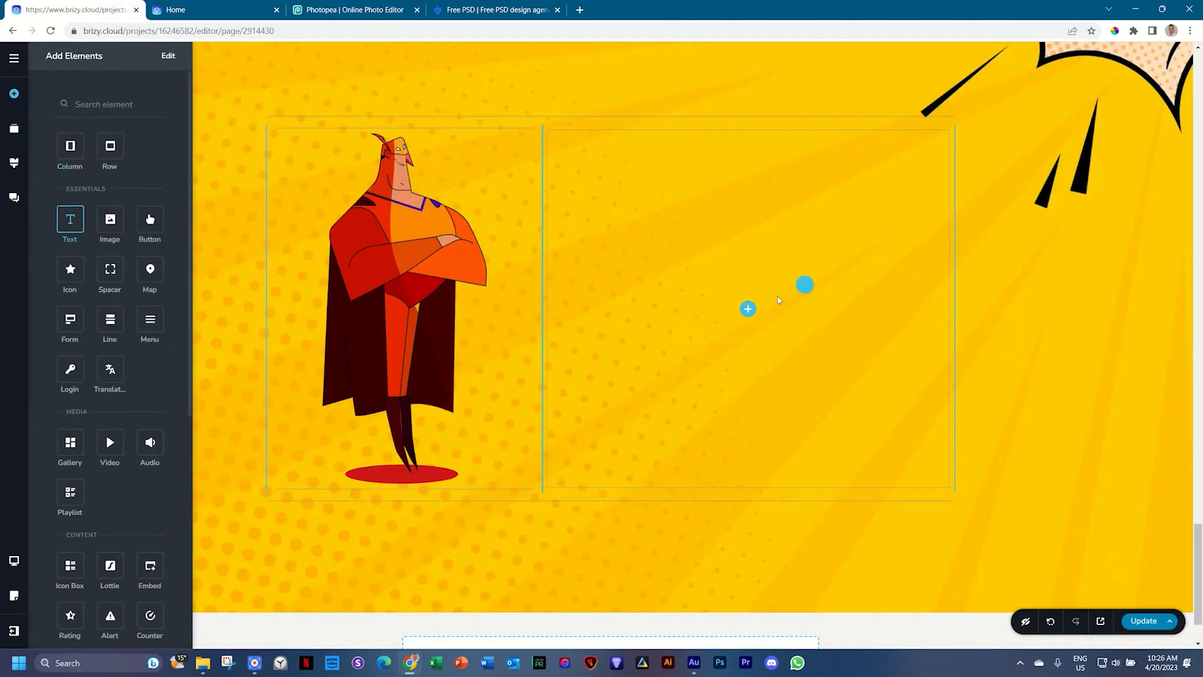
{"action": "left_click_drag", "start_coordinate": [779, 300], "coordinate": [751, 308]}
{"action": "triple_click", "coordinate": [786, 156]}
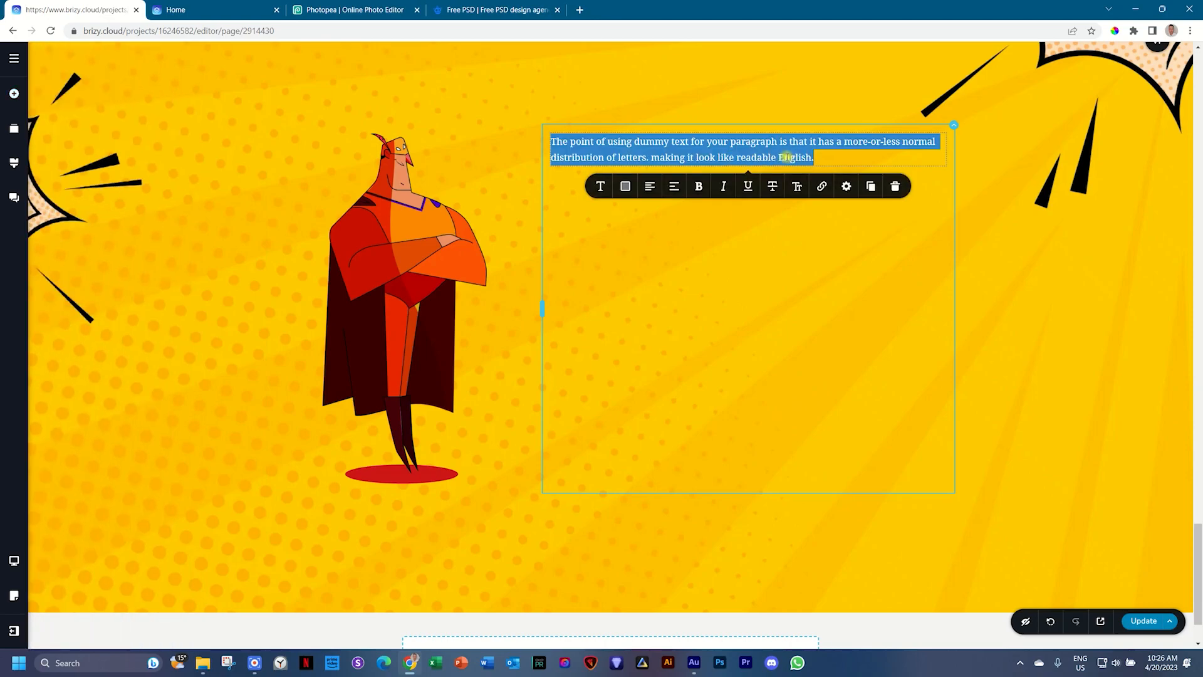
{"action": "type", "text": "M"}
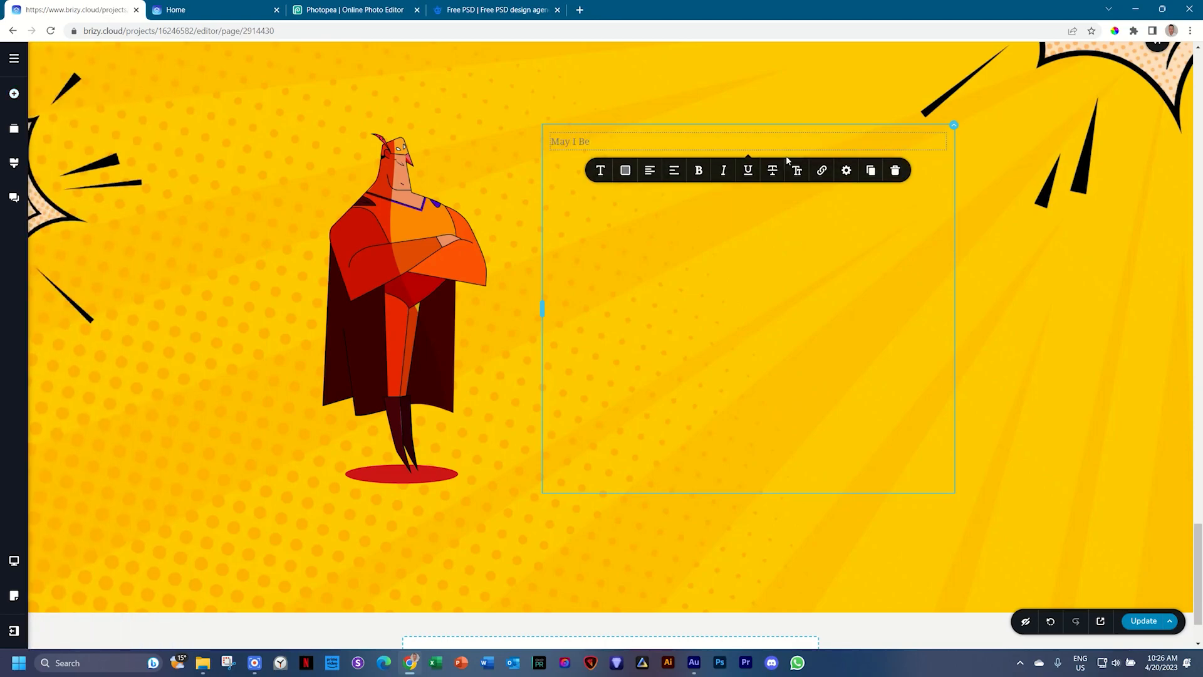
{"action": "type", "text": "ay I Be"}
{"action": "key", "text": "Return"}
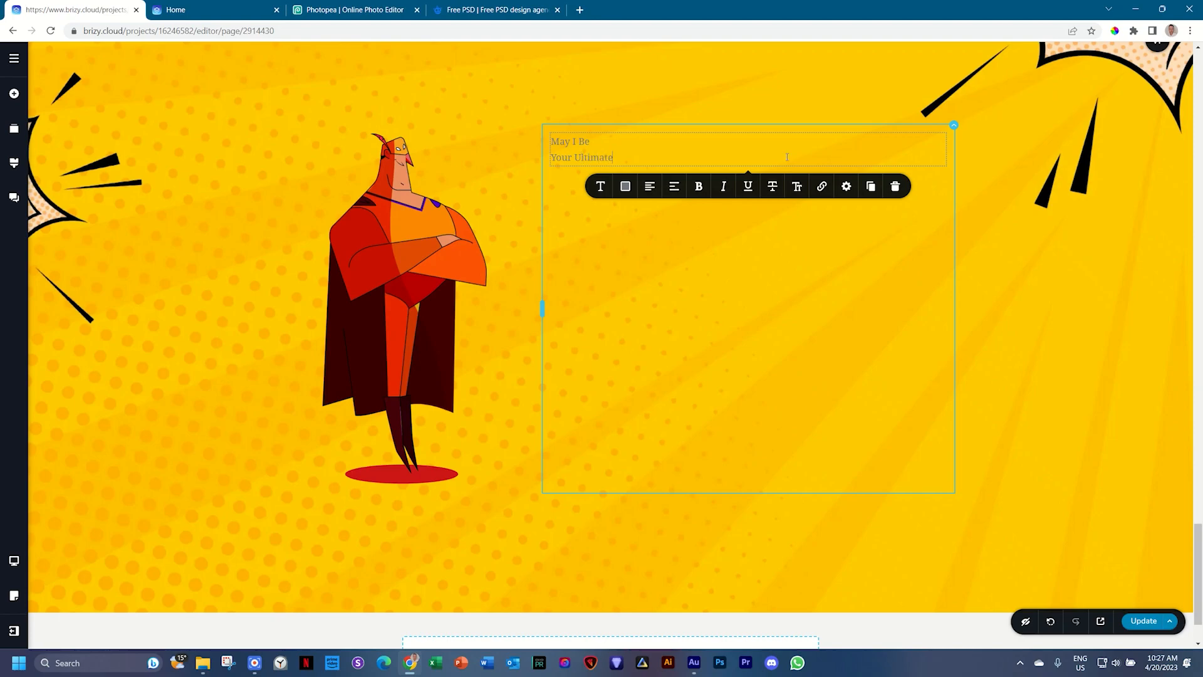
{"action": "key", "text": "Return"}
{"action": "type", "text": "Superhero Joe"}
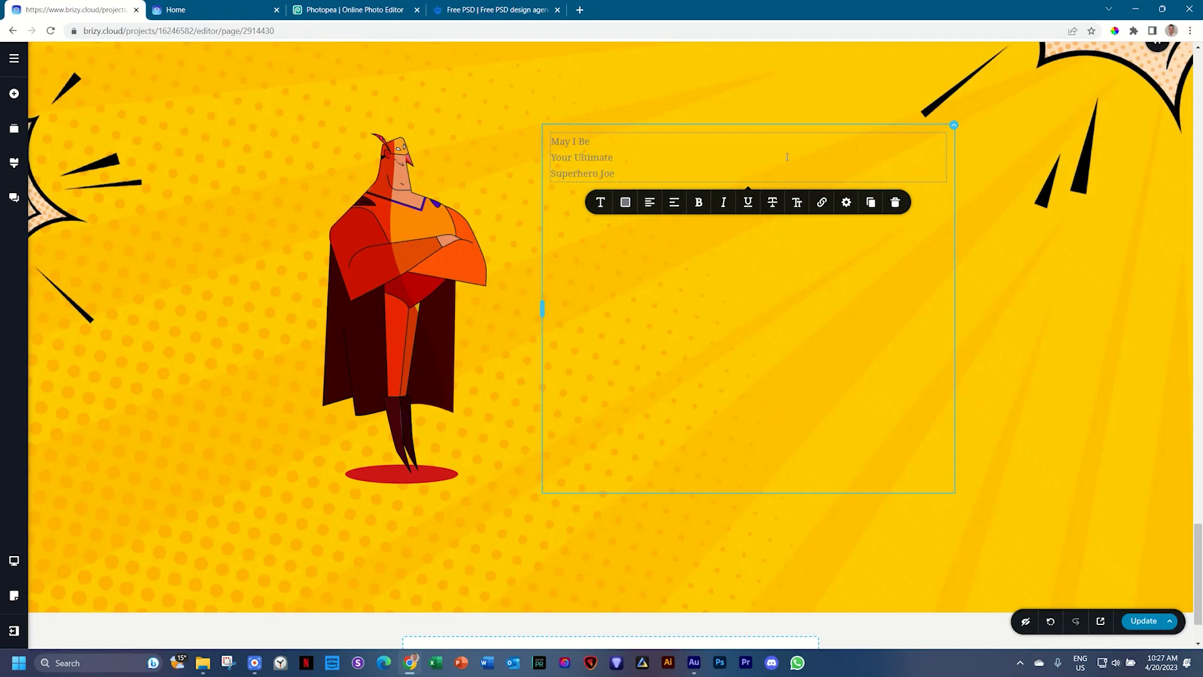
Step: Format all three heading lines as uppercase in the Montserrat font with Extra Bold weight
{"action": "key", "text": "ctrl+a"}
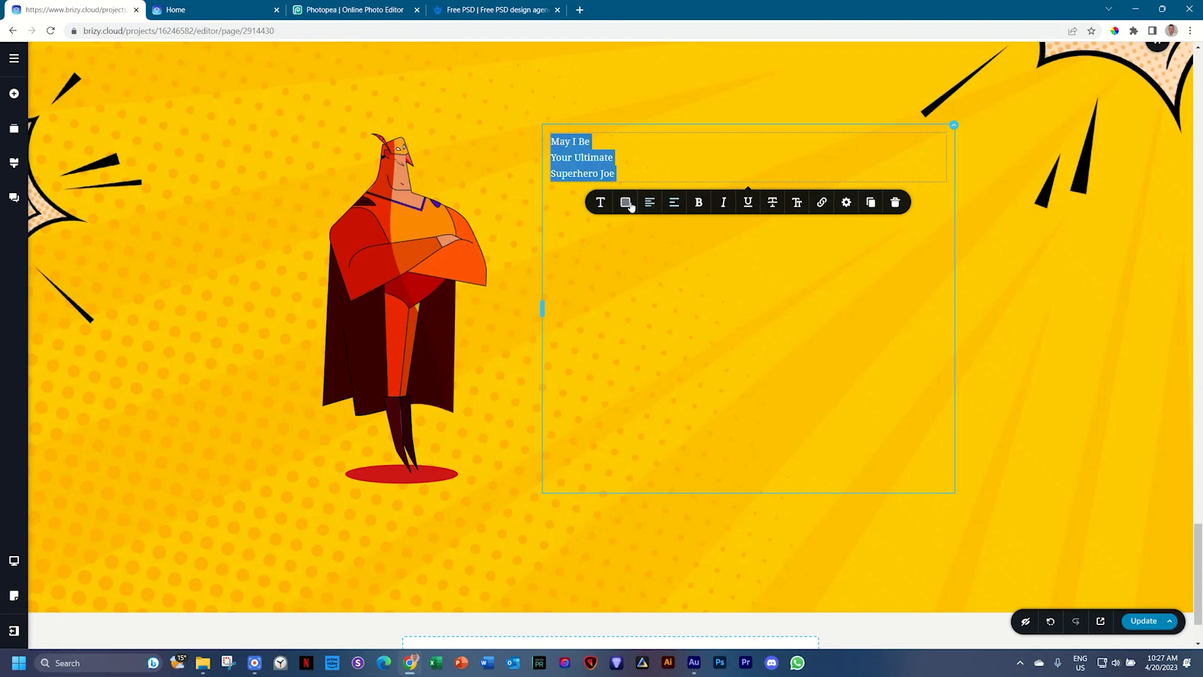
{"action": "left_click", "coordinate": [797, 204]}
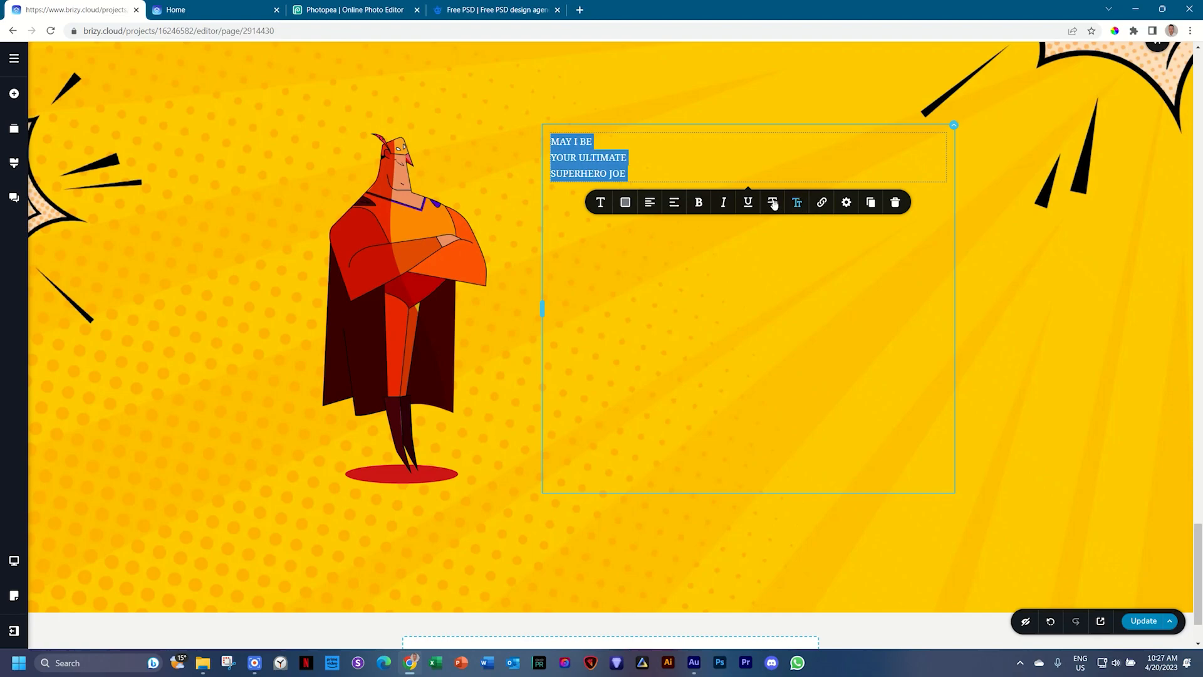
{"action": "left_click", "coordinate": [600, 201]}
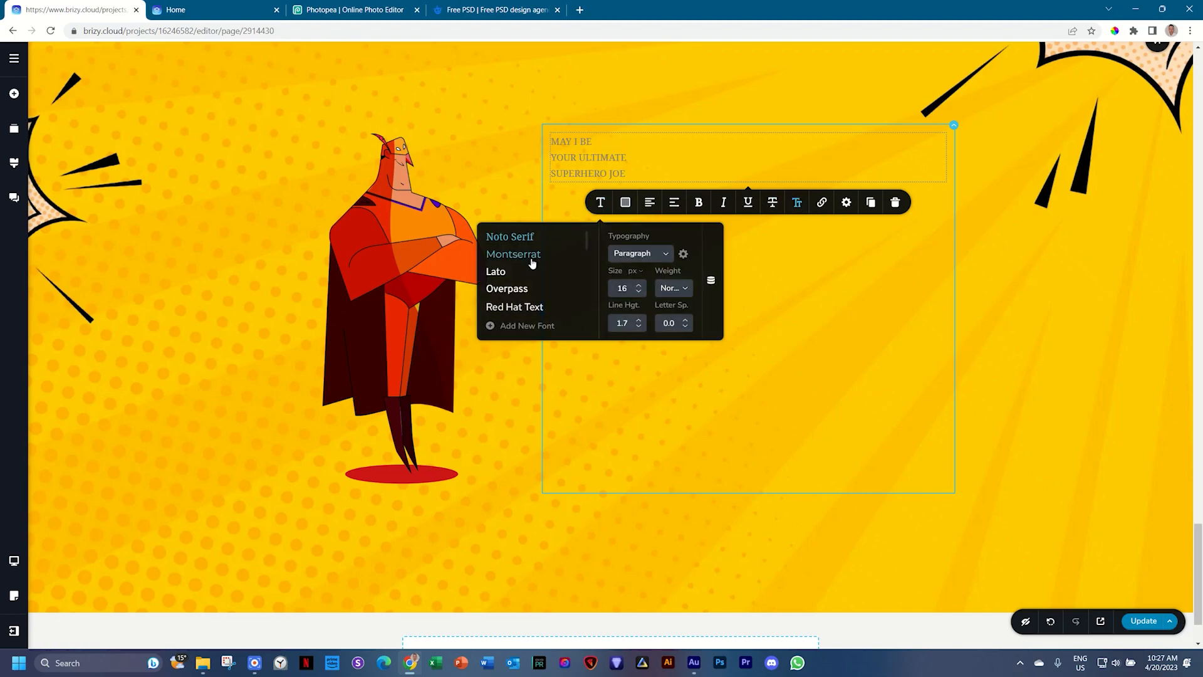
{"action": "left_click", "coordinate": [532, 255]}
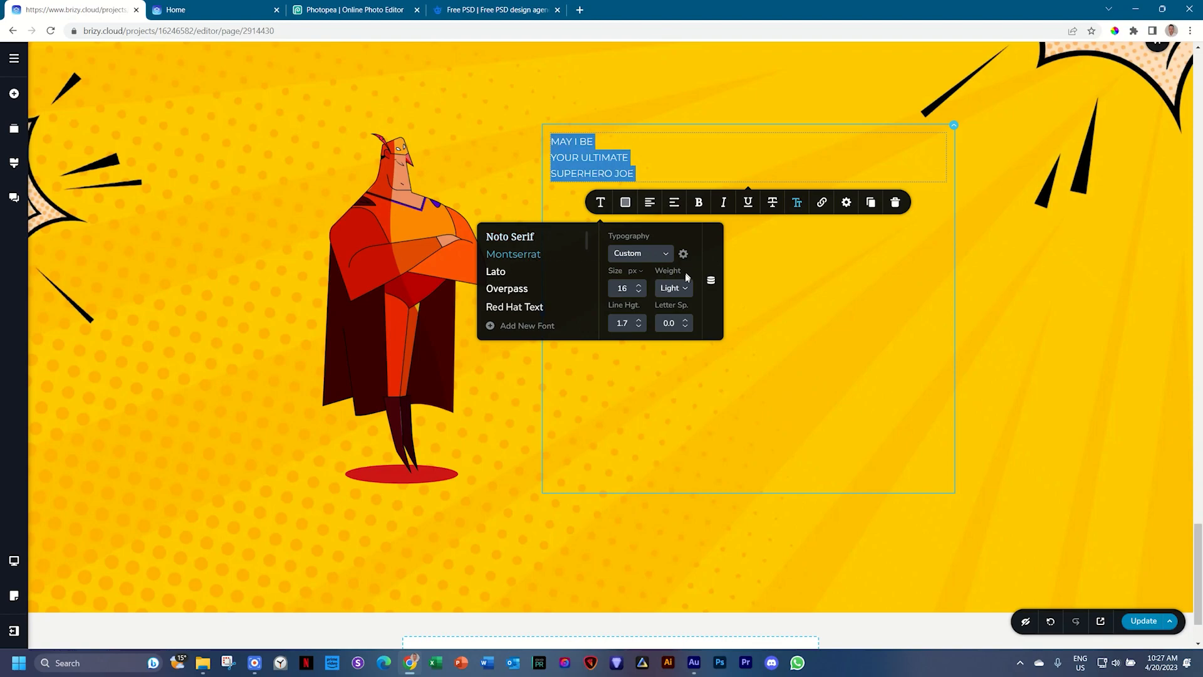
{"action": "left_click", "coordinate": [679, 288]}
{"action": "scroll", "coordinate": [669, 364], "scroll_direction": "down", "scroll_amount": 2}
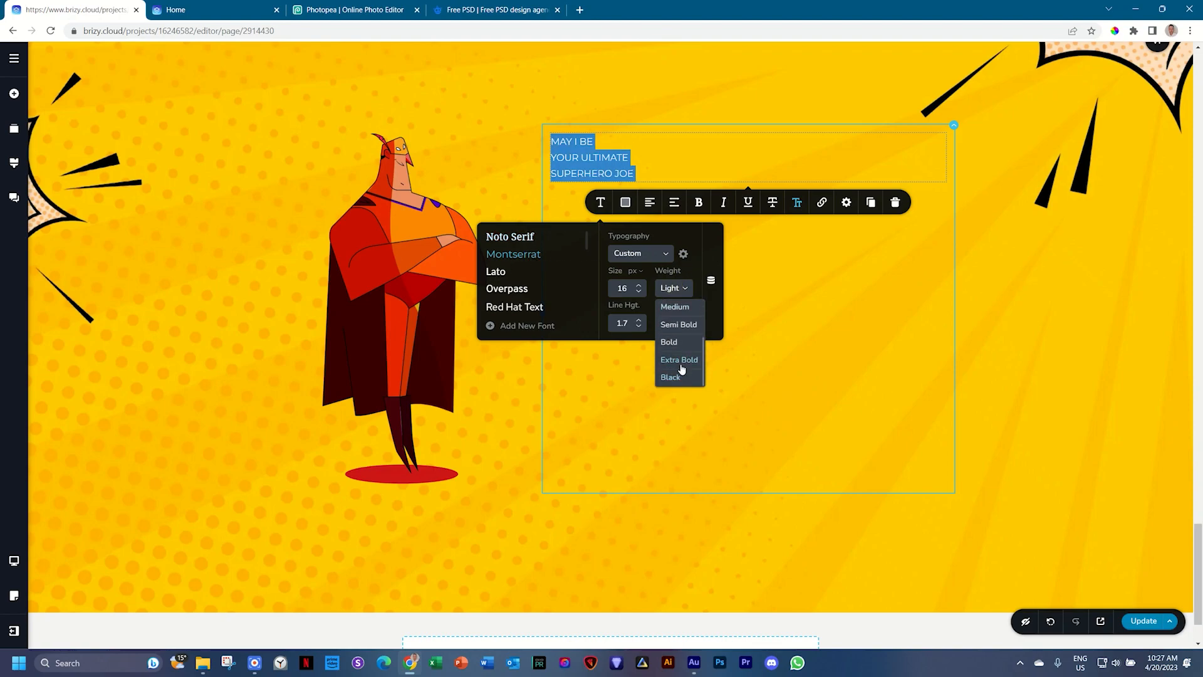
{"action": "left_click", "coordinate": [685, 361]}
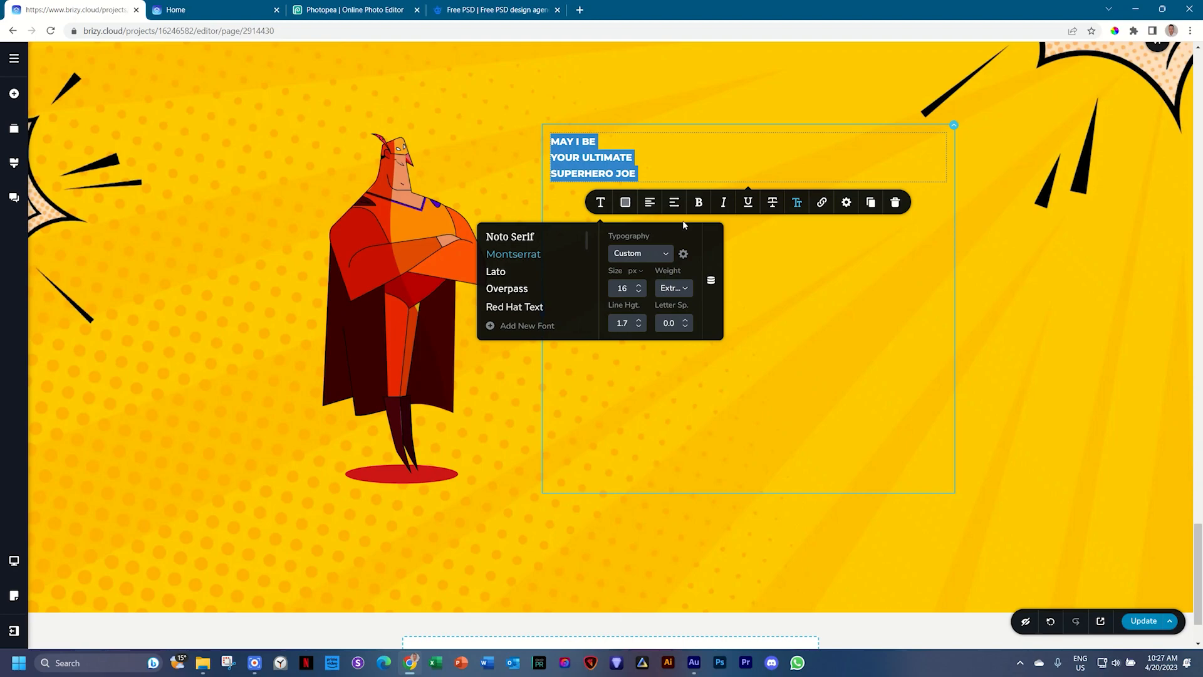
Step: Right-align the heading text and set its font size to 64 px
{"action": "left_click", "coordinate": [650, 202]}
{"action": "left_click", "coordinate": [649, 202]}
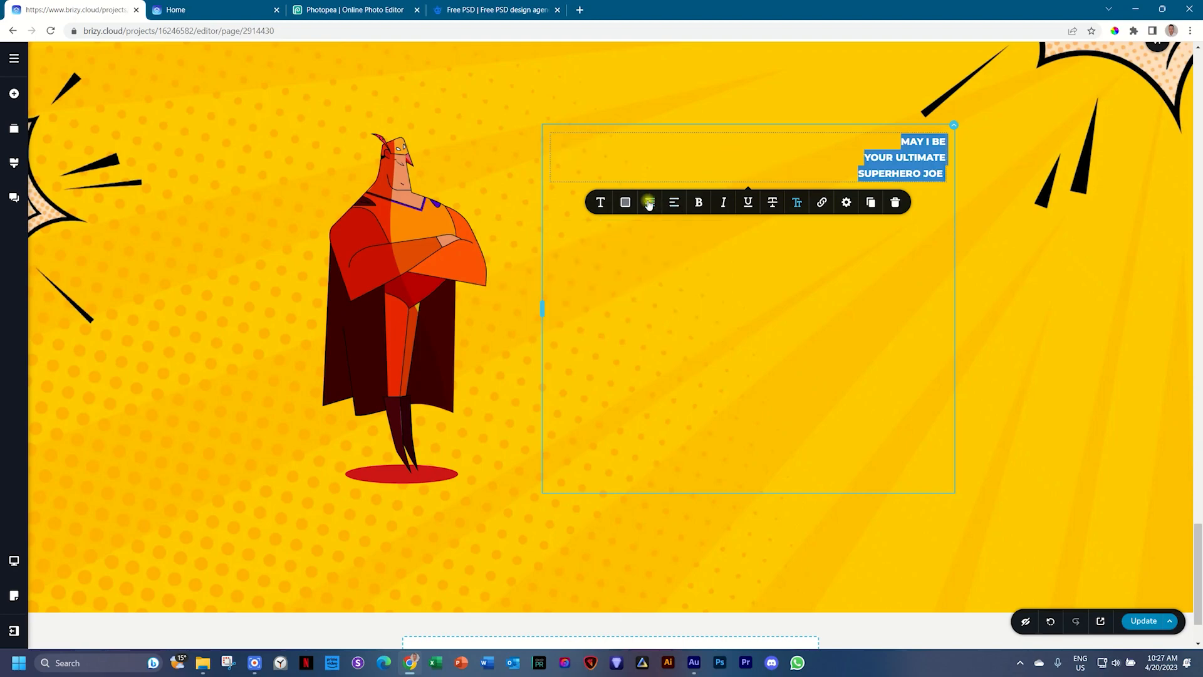
{"action": "left_click", "coordinate": [611, 204]}
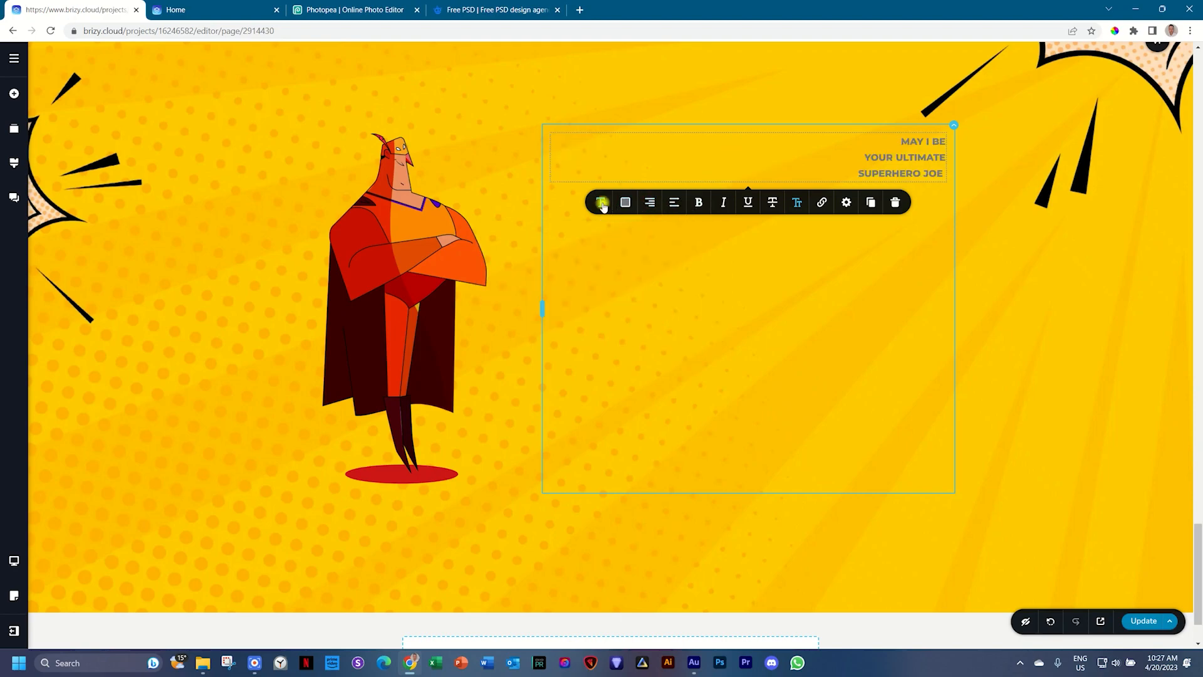
{"action": "left_click", "coordinate": [639, 285]}
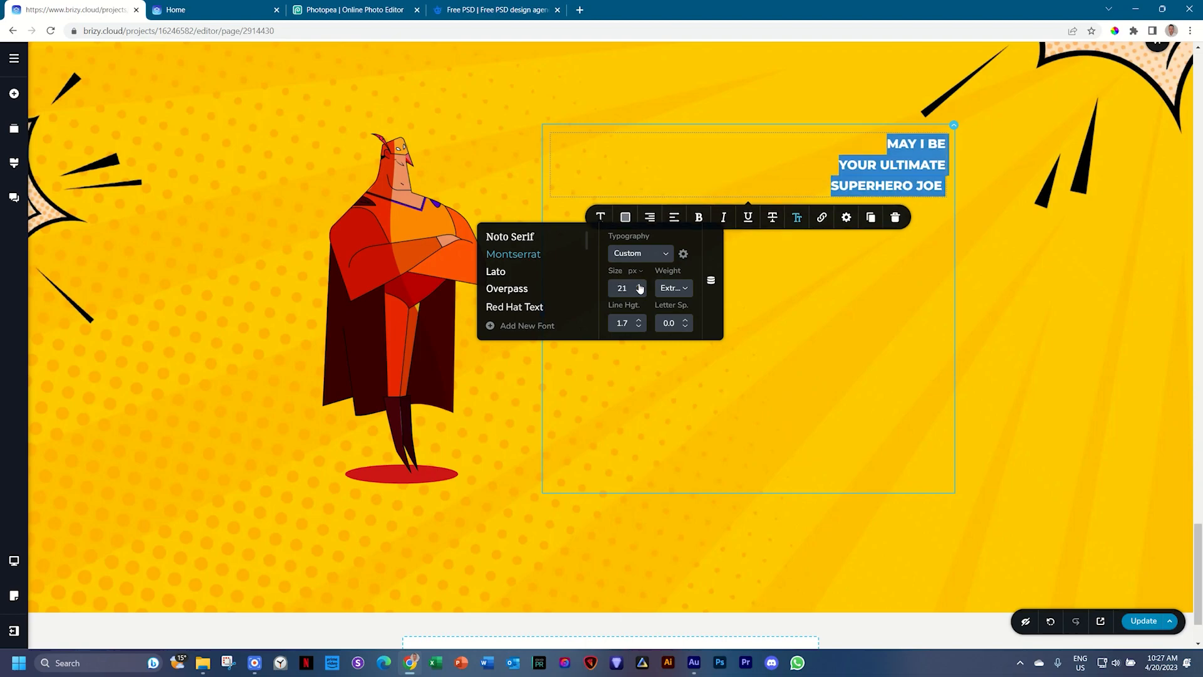
{"action": "left_click_drag", "start_coordinate": [639, 287], "coordinate": [639, 288]}
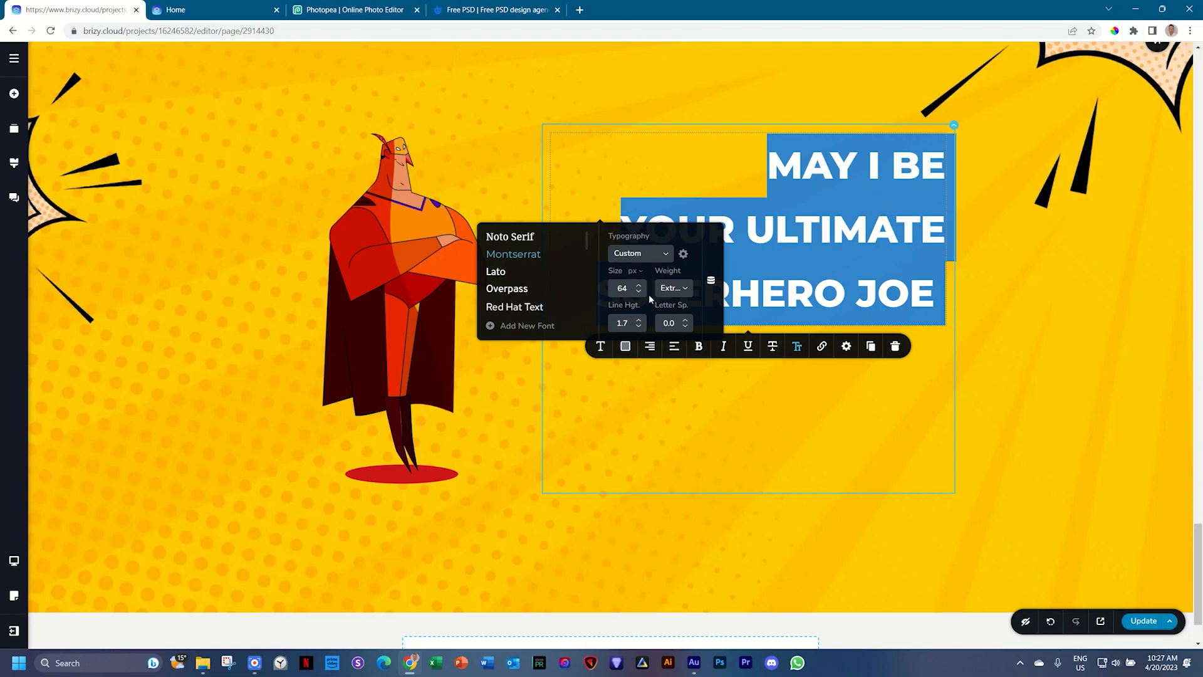
Step: Set the heading's line height to 1.0
{"action": "left_click", "coordinate": [639, 327]}
{"action": "left_click", "coordinate": [639, 326]}
{"action": "left_click", "coordinate": [639, 326]}
{"action": "left_click", "coordinate": [639, 327]}
{"action": "left_click", "coordinate": [639, 327]}
{"action": "left_click", "coordinate": [639, 326]}
{"action": "left_click", "coordinate": [639, 326]}
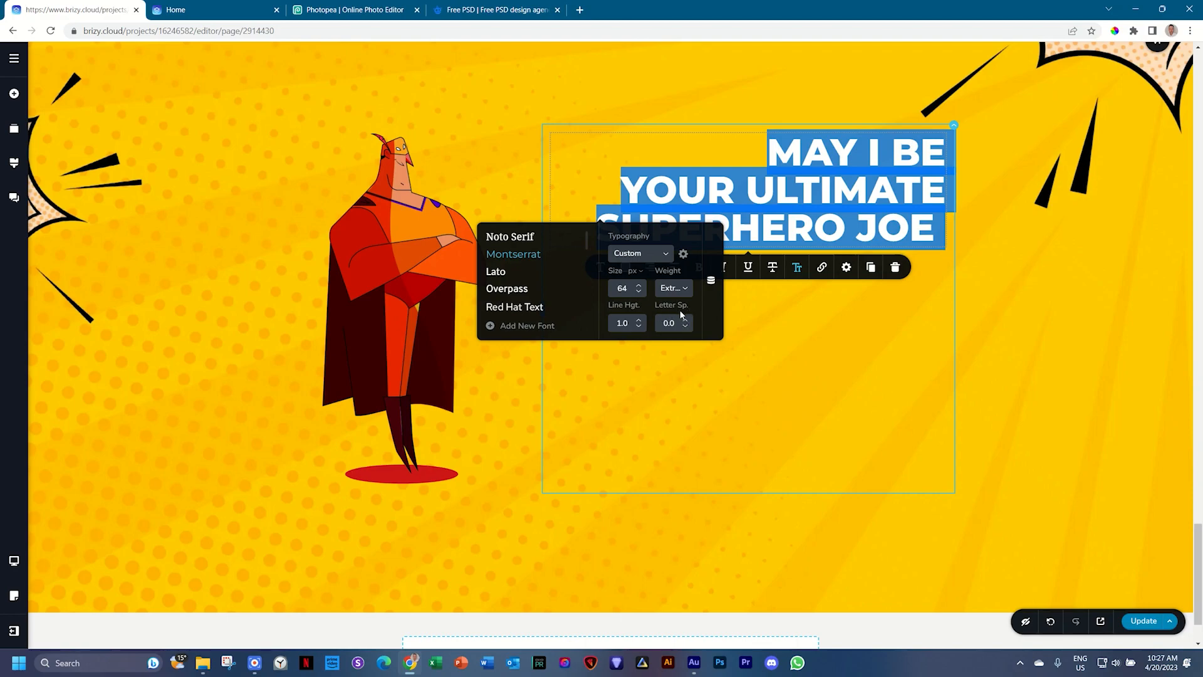
Step: Tighten the heading's letter spacing to -1.5
{"action": "left_click", "coordinate": [684, 327]}
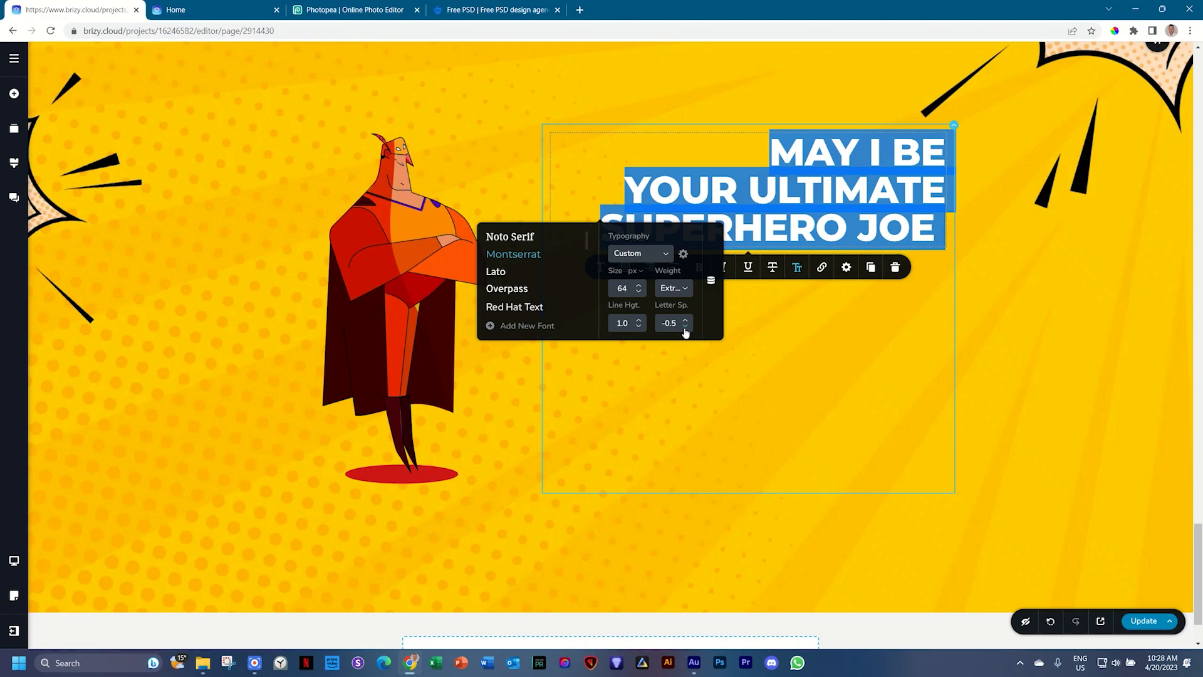
{"action": "left_click", "coordinate": [685, 326]}
{"action": "left_click", "coordinate": [684, 326]}
{"action": "left_click", "coordinate": [684, 326]}
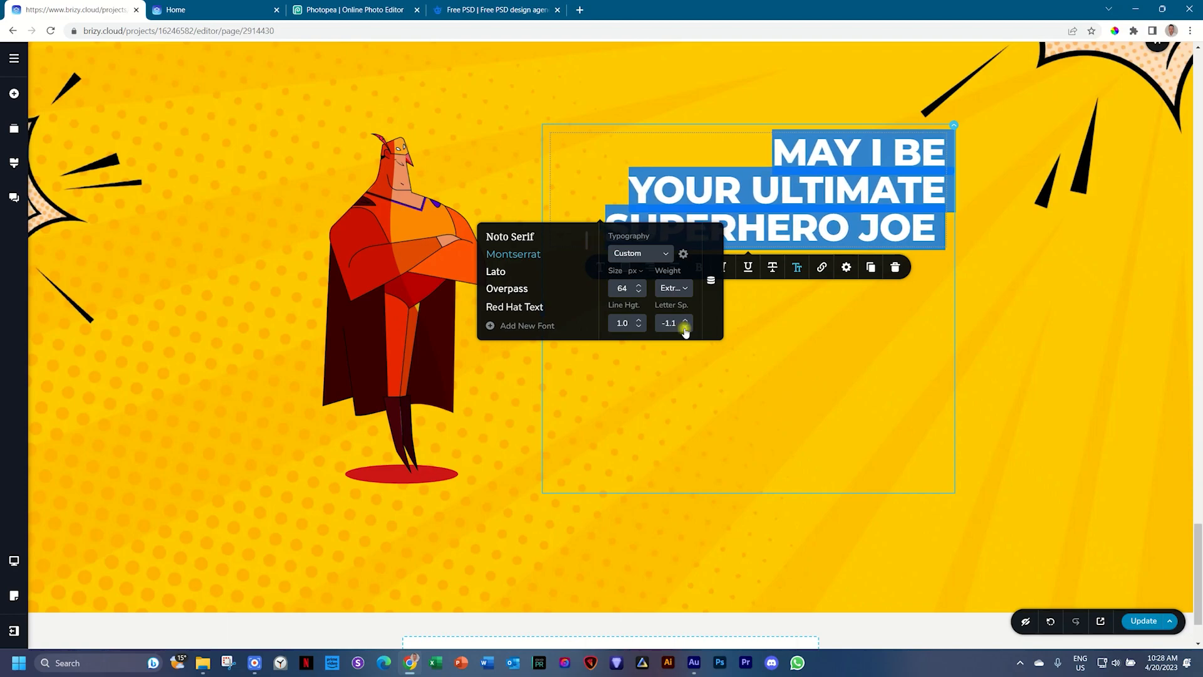
{"action": "left_click", "coordinate": [685, 327]}
{"action": "left_click", "coordinate": [685, 327]}
{"action": "left_click", "coordinate": [685, 327]}
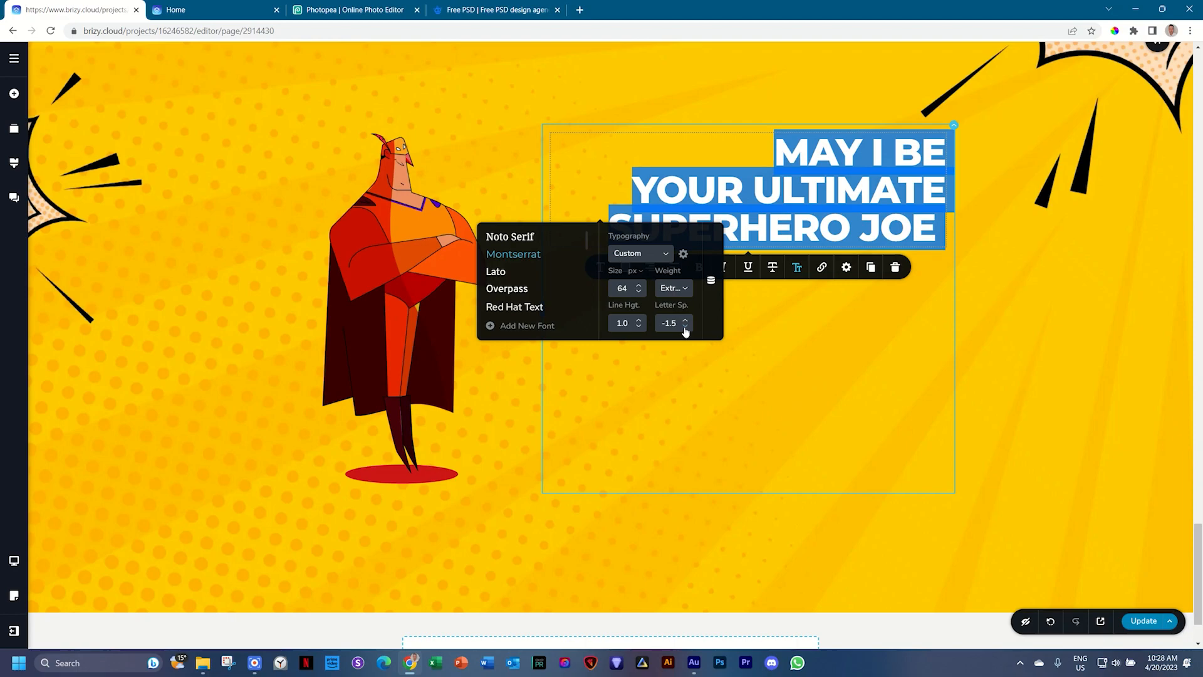
Step: Enlarge the heading's first line, "MAY I BE", to a font size of 129 px
{"action": "left_click", "coordinate": [834, 215]}
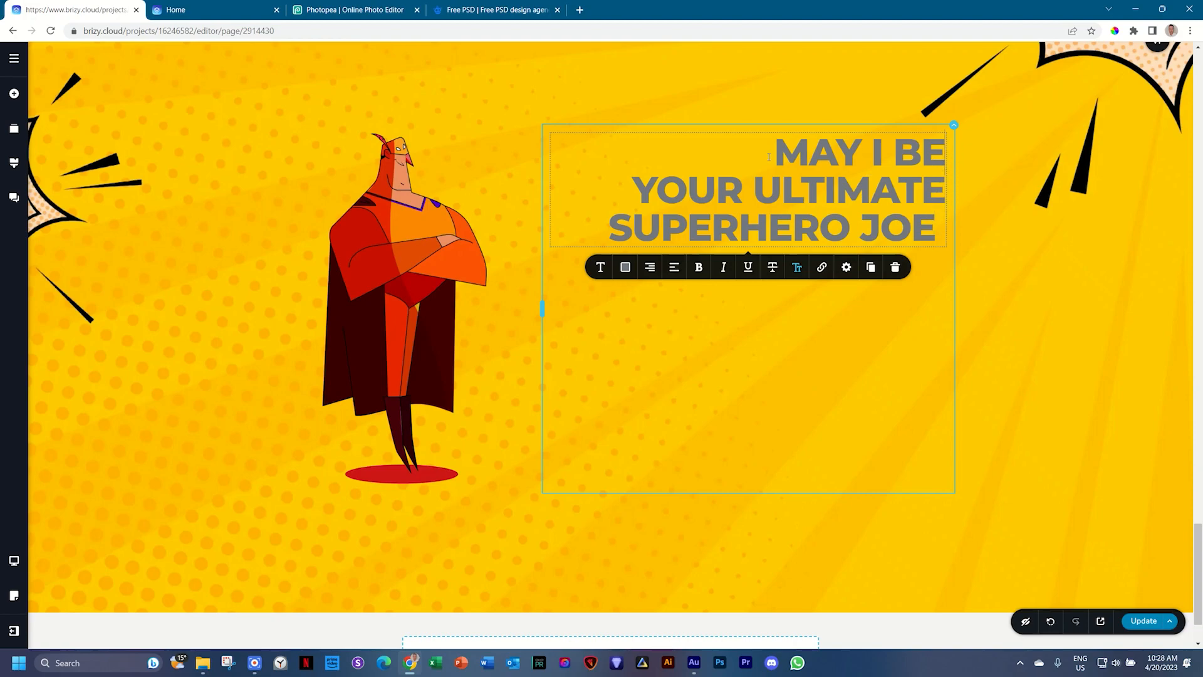
{"action": "left_click_drag", "start_coordinate": [771, 157], "coordinate": [949, 163]}
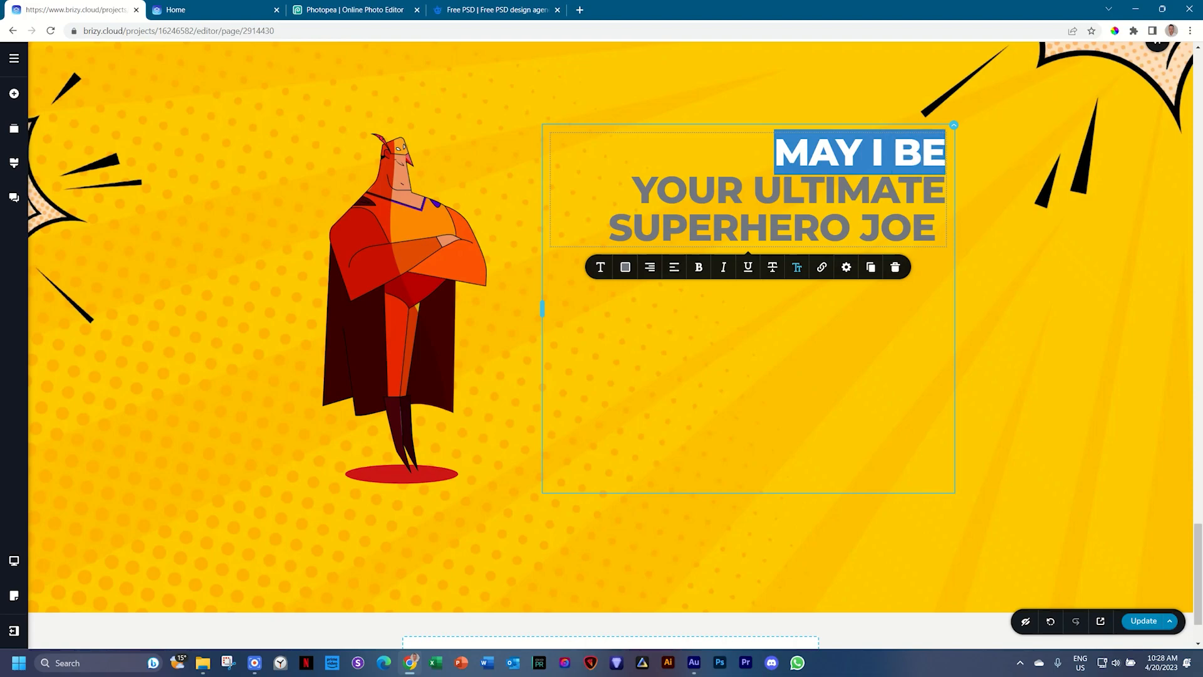
{"action": "left_click", "coordinate": [869, 154]}
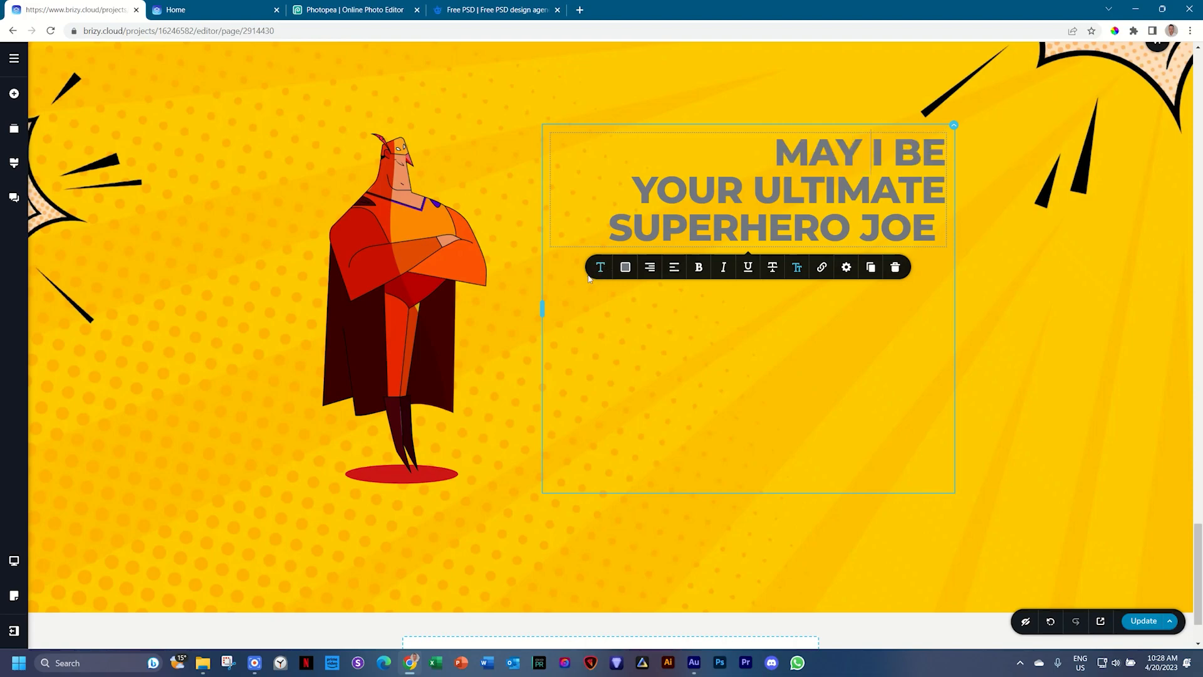
{"action": "left_click", "coordinate": [602, 268]}
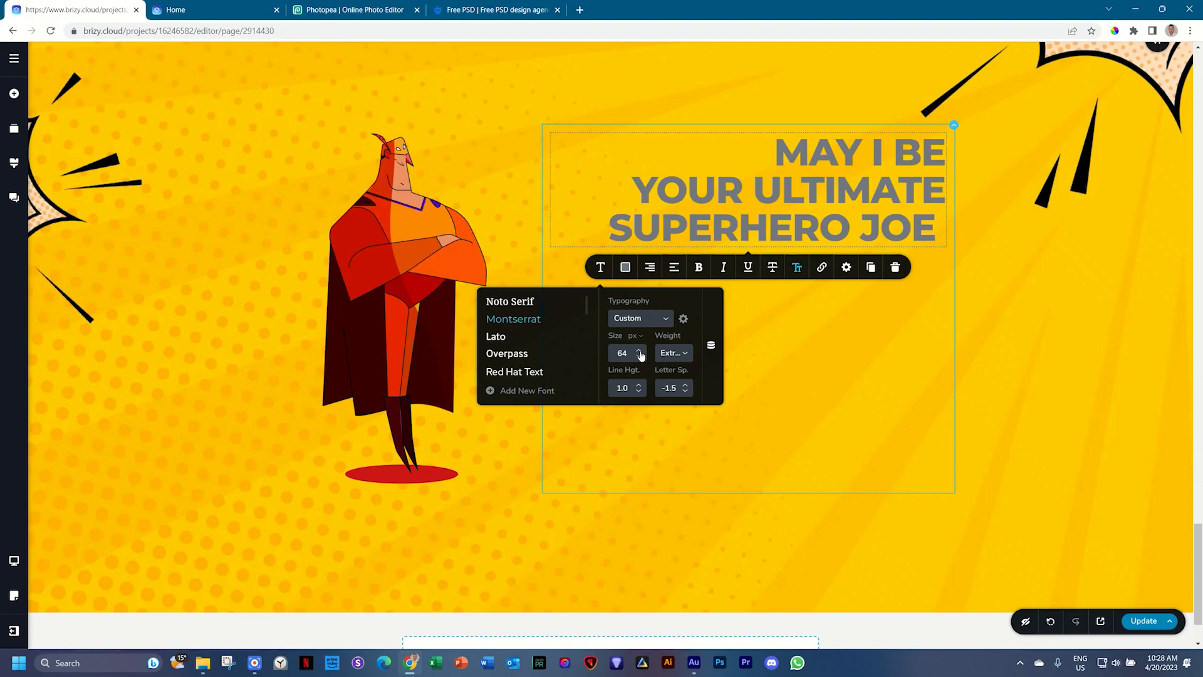
{"action": "left_click_drag", "start_coordinate": [640, 353], "coordinate": [641, 353]}
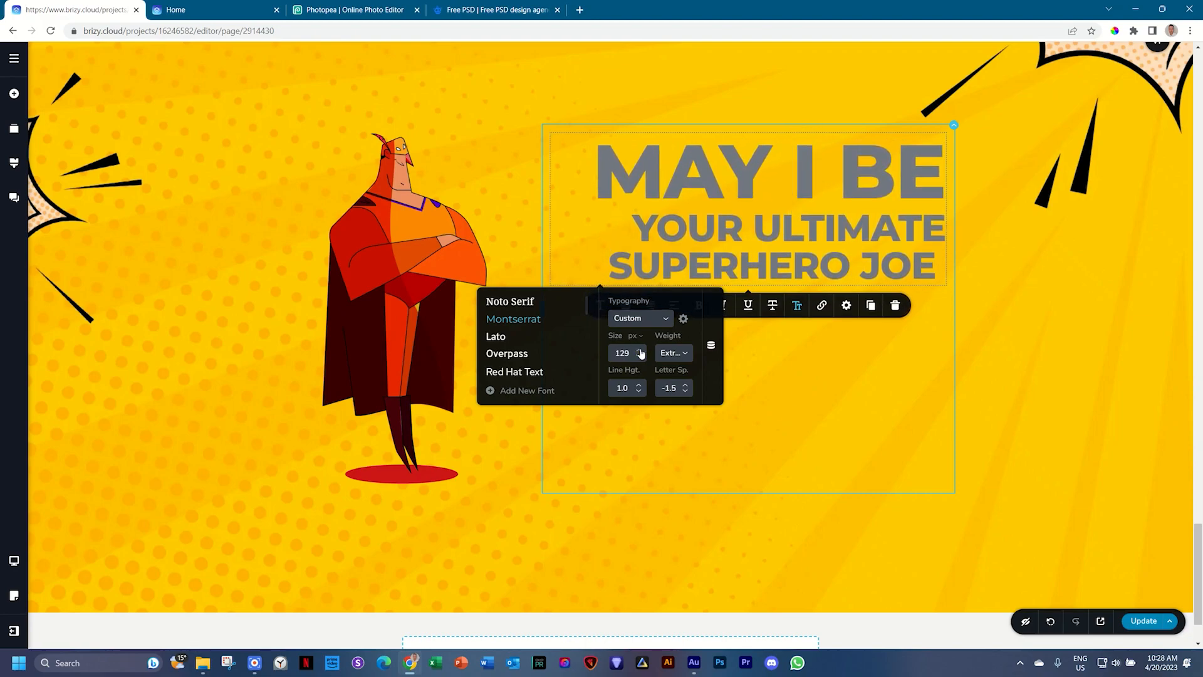
Step: Set the heading's third line to 72 px and remove the trailing space at its end
{"action": "left_click", "coordinate": [819, 265]}
{"action": "left_click", "coordinate": [608, 312]}
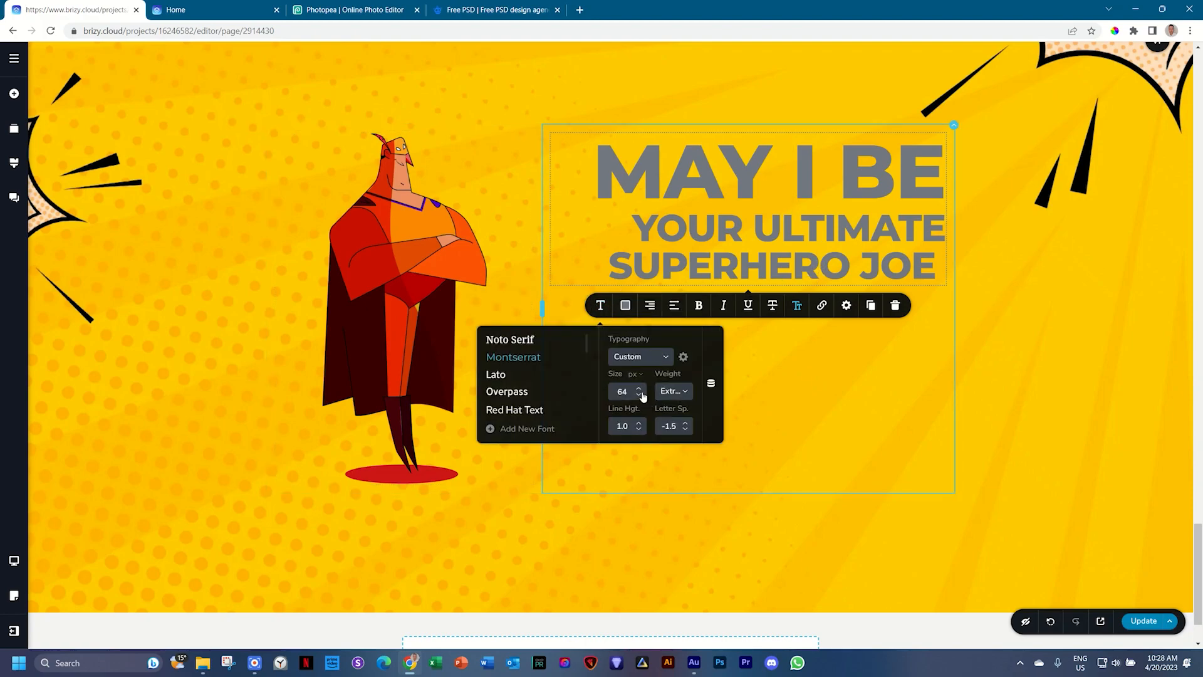
{"action": "left_click_drag", "start_coordinate": [642, 389], "coordinate": [642, 391]}
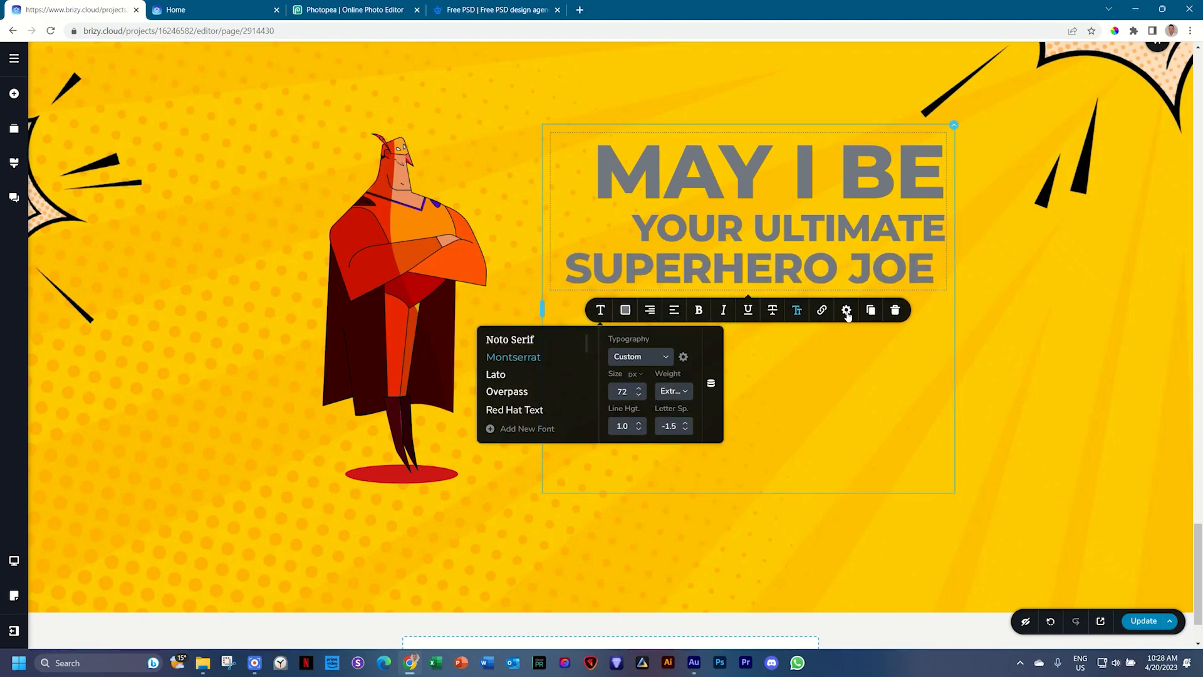
{"action": "left_click", "coordinate": [932, 265]}
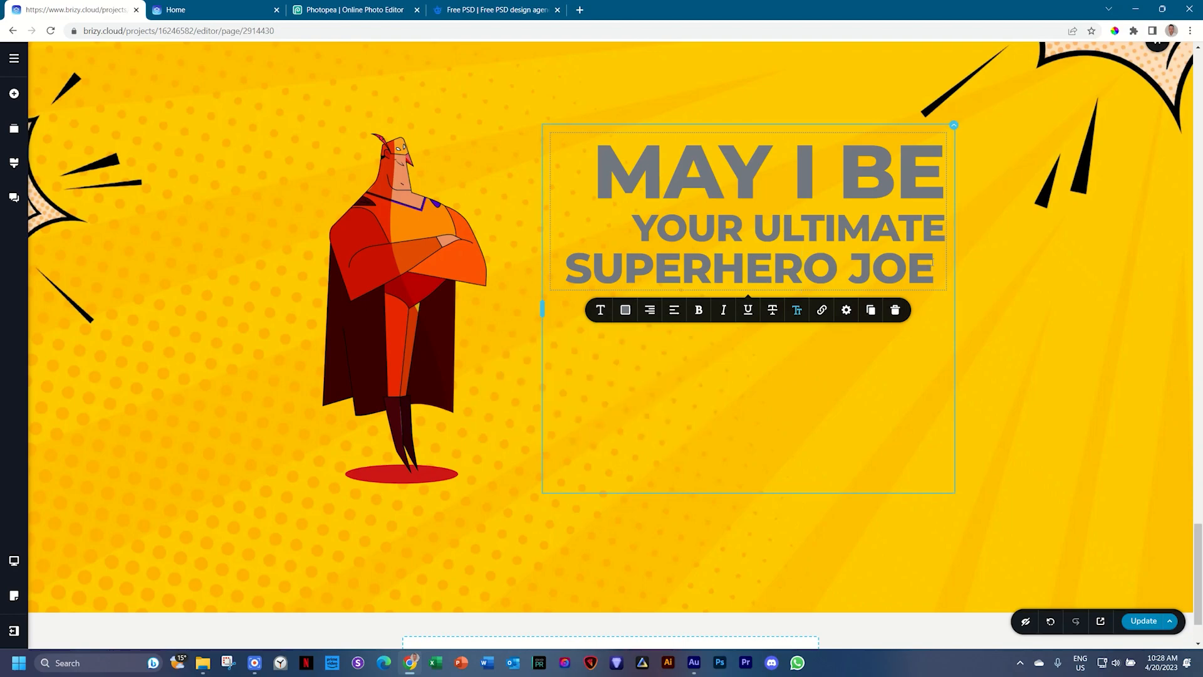
{"action": "key", "text": "Delete"}
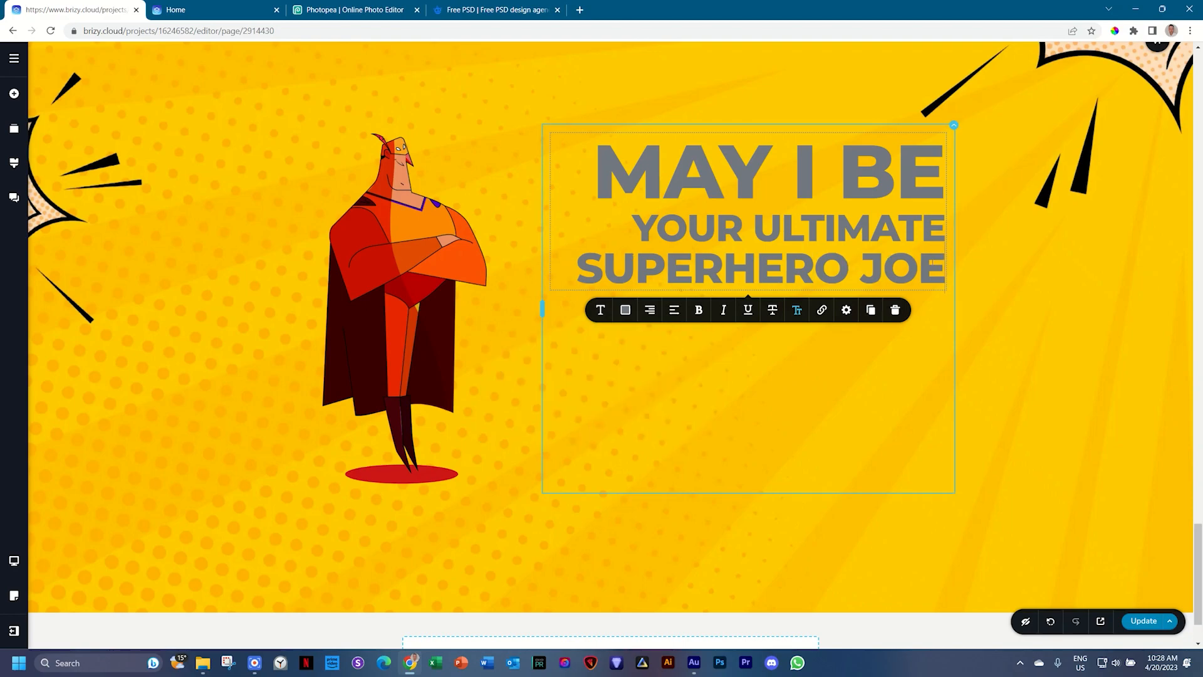
Step: Color all three heading lines red #c81100 by sampling the superhero's outfit with the eyedropper
{"action": "left_click", "coordinate": [839, 173]}
{"action": "left_click_drag", "start_coordinate": [594, 169], "coordinate": [947, 270]}
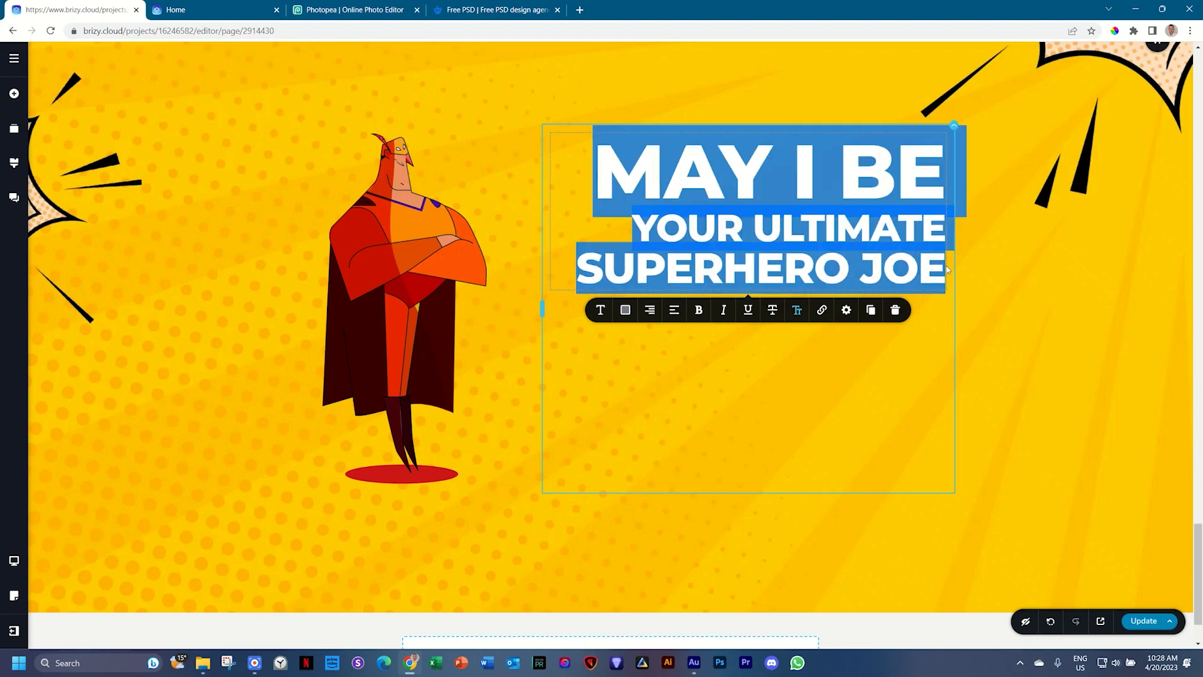
{"action": "left_click", "coordinate": [626, 310]}
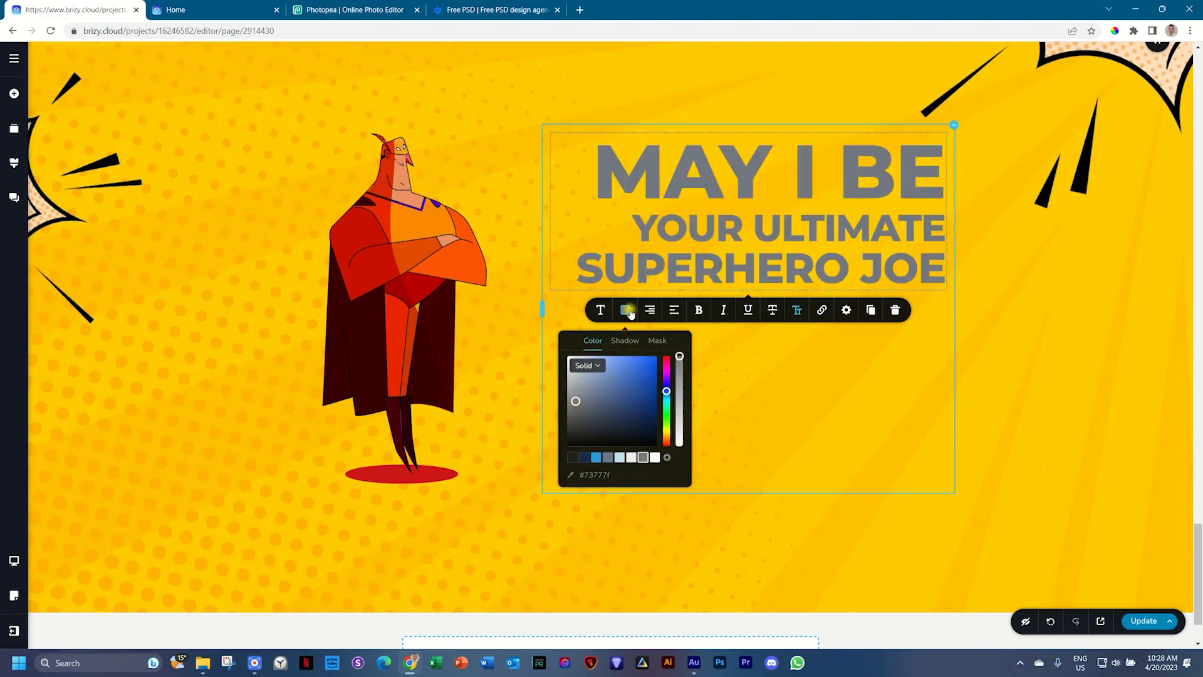
{"action": "left_click", "coordinate": [570, 476]}
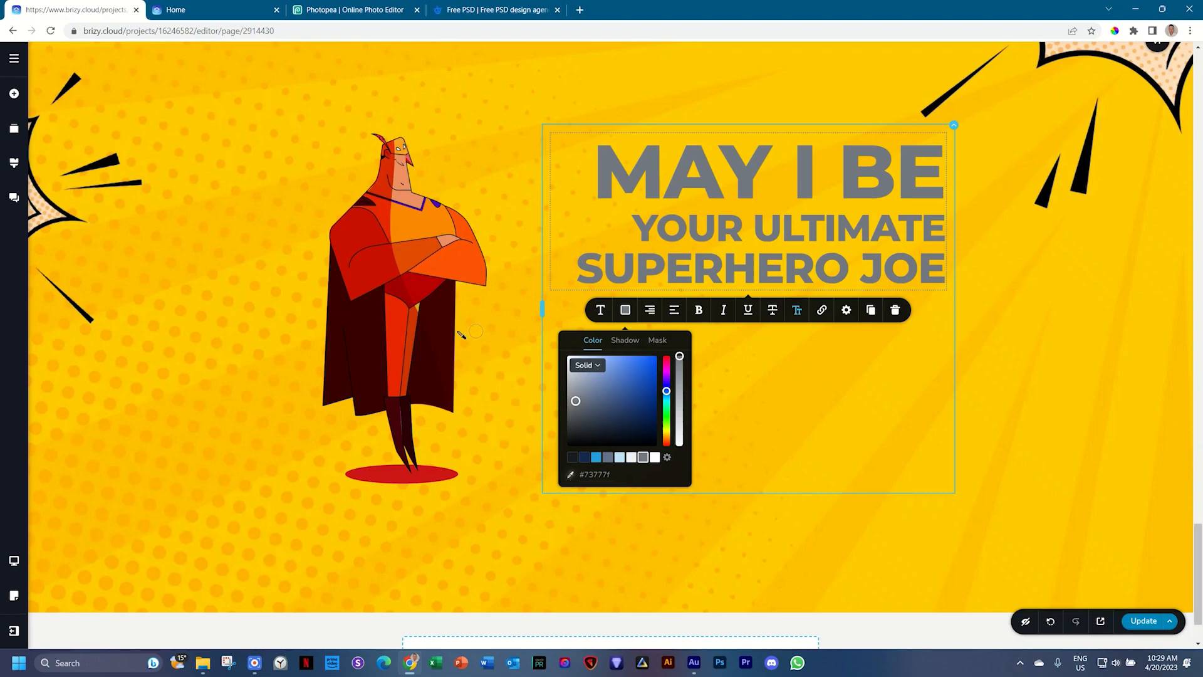
{"action": "left_click", "coordinate": [387, 264]}
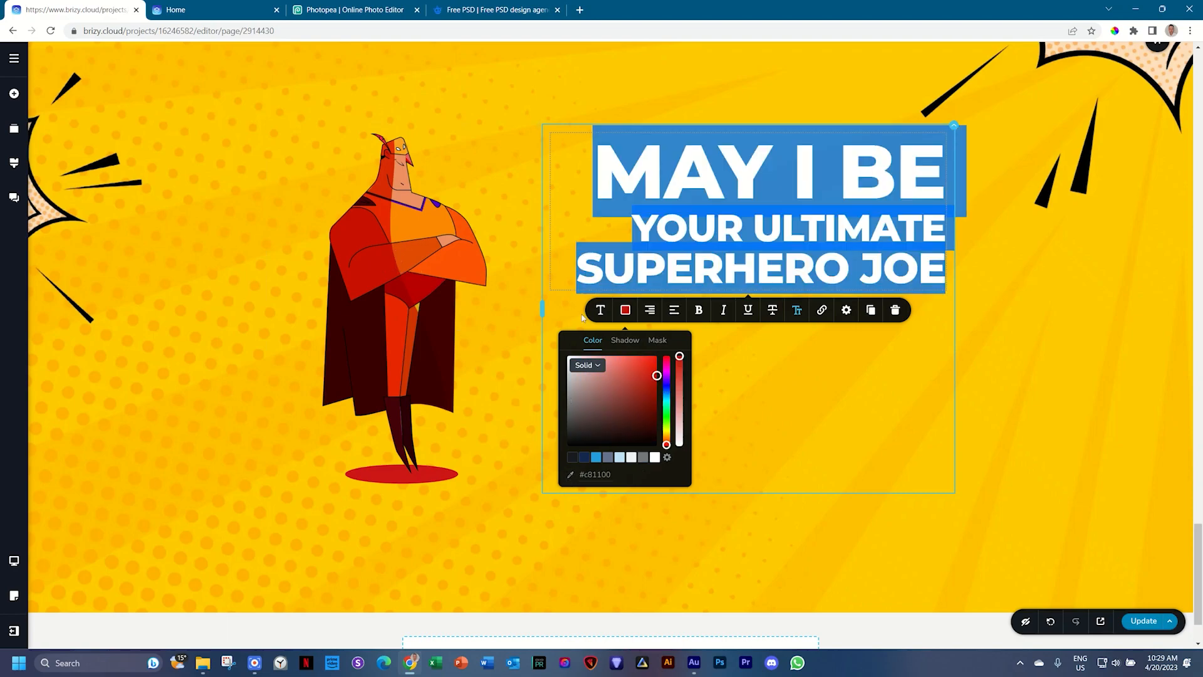
{"action": "left_click", "coordinate": [800, 395]}
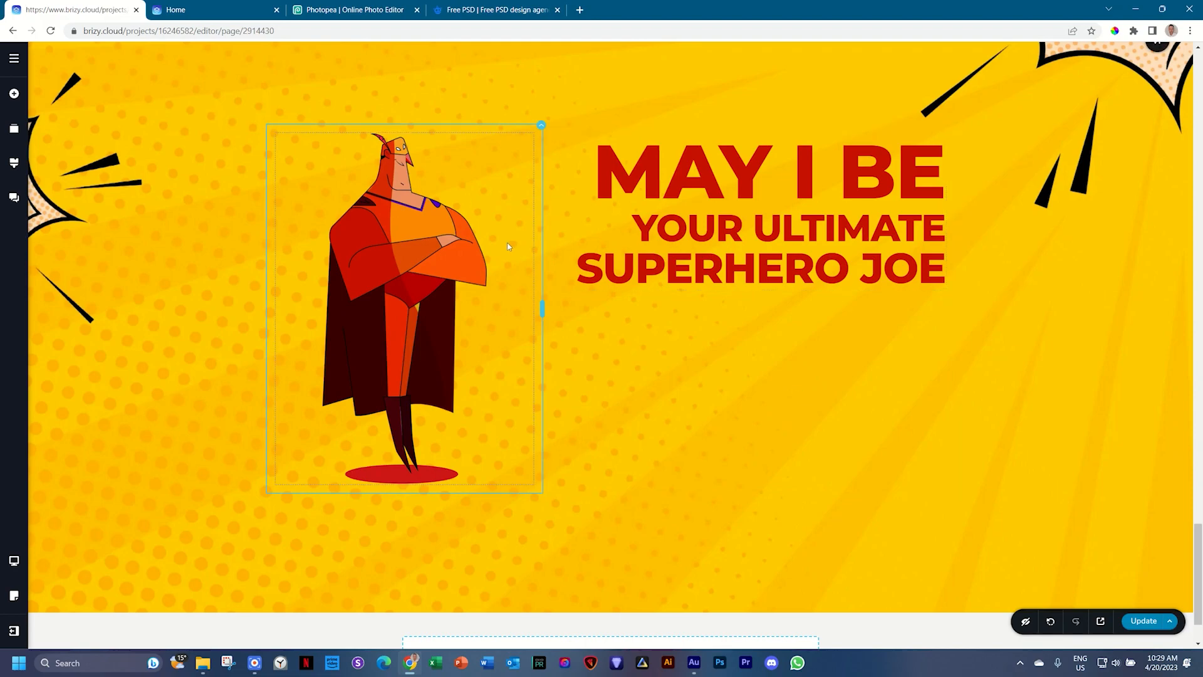
Step: Check the title styling in the Photopea design, then set the third heading line's font weight to Black in Brizy
{"action": "left_click", "coordinate": [354, 9]}
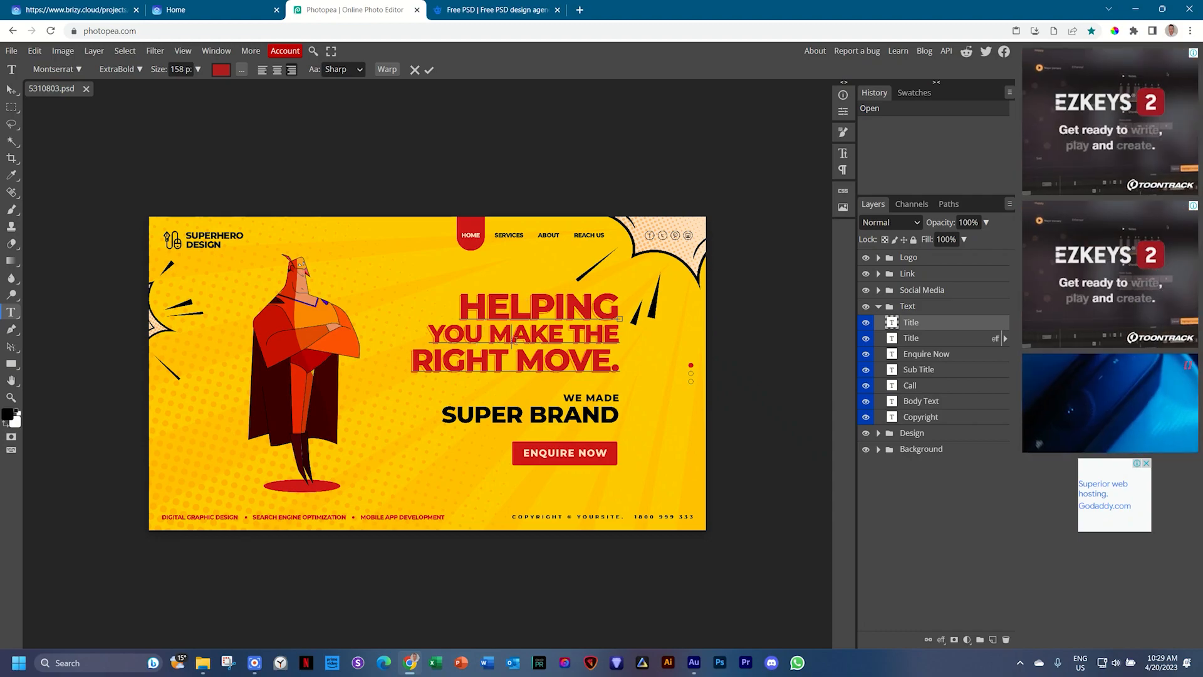
{"action": "left_click", "coordinate": [116, 10]}
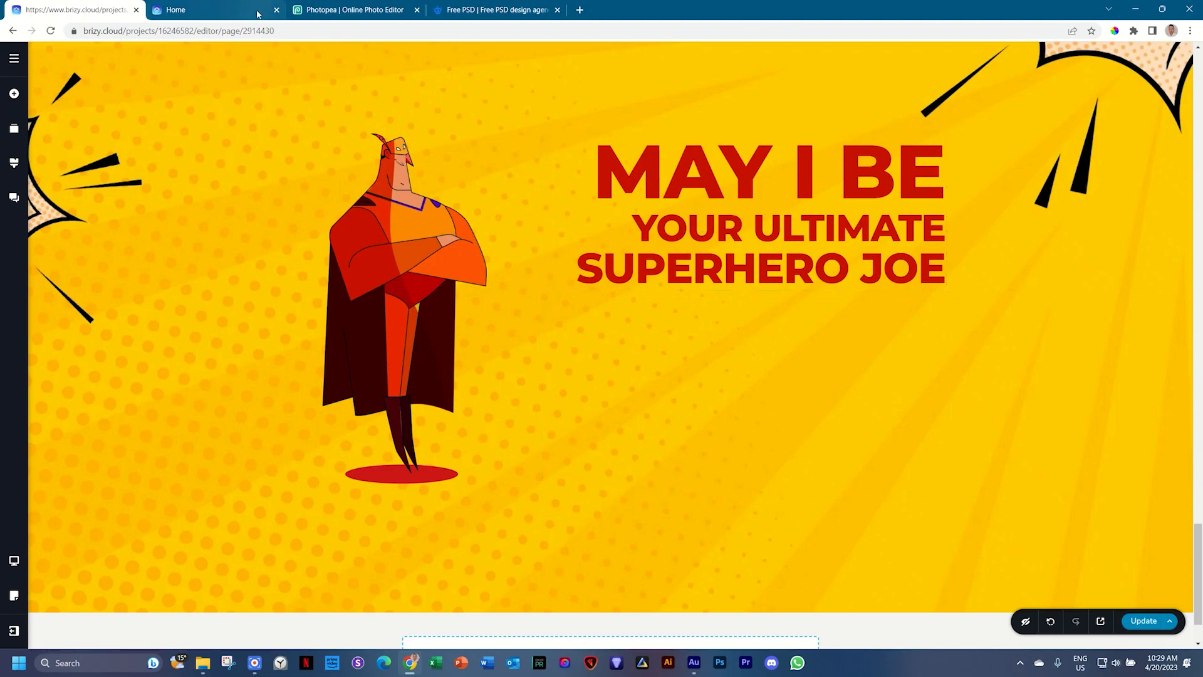
{"action": "left_click", "coordinate": [757, 278]}
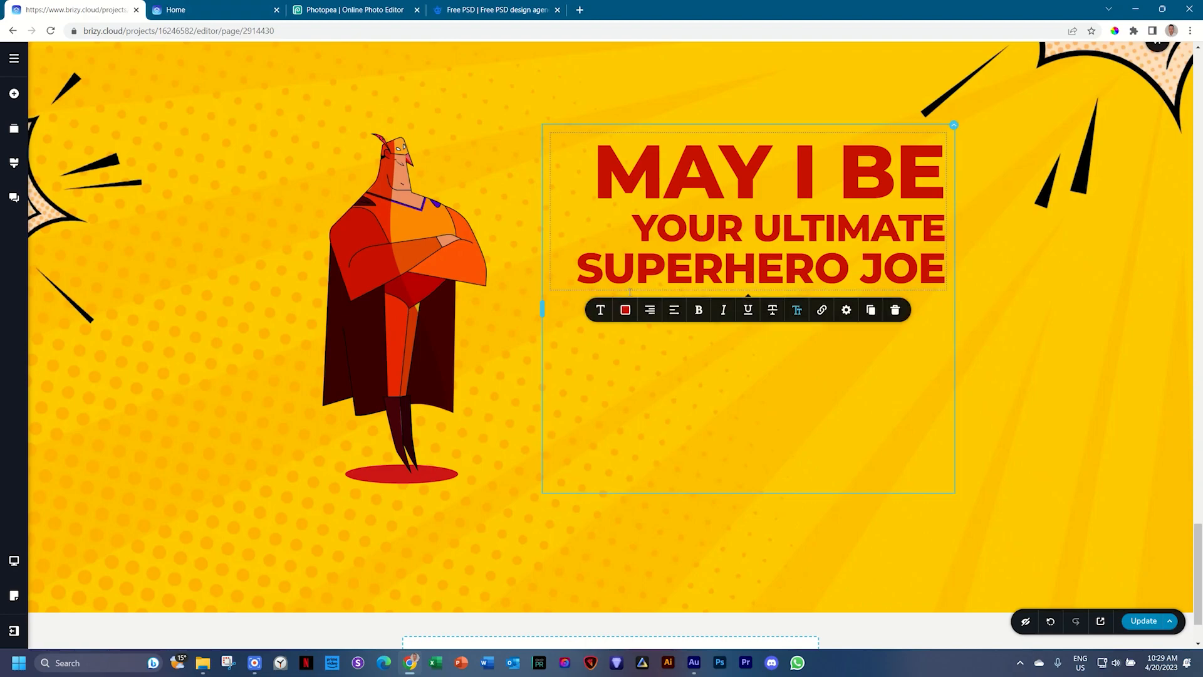
{"action": "left_click", "coordinate": [601, 309]}
{"action": "left_click", "coordinate": [672, 396]}
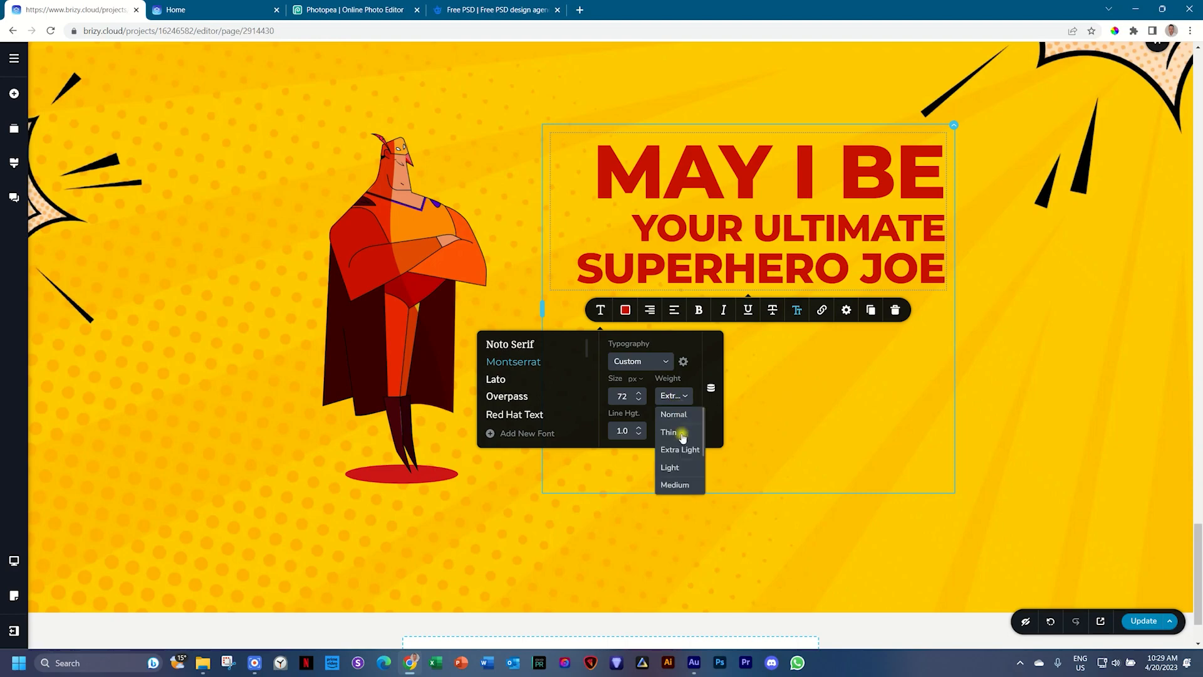
{"action": "left_click", "coordinate": [669, 484]}
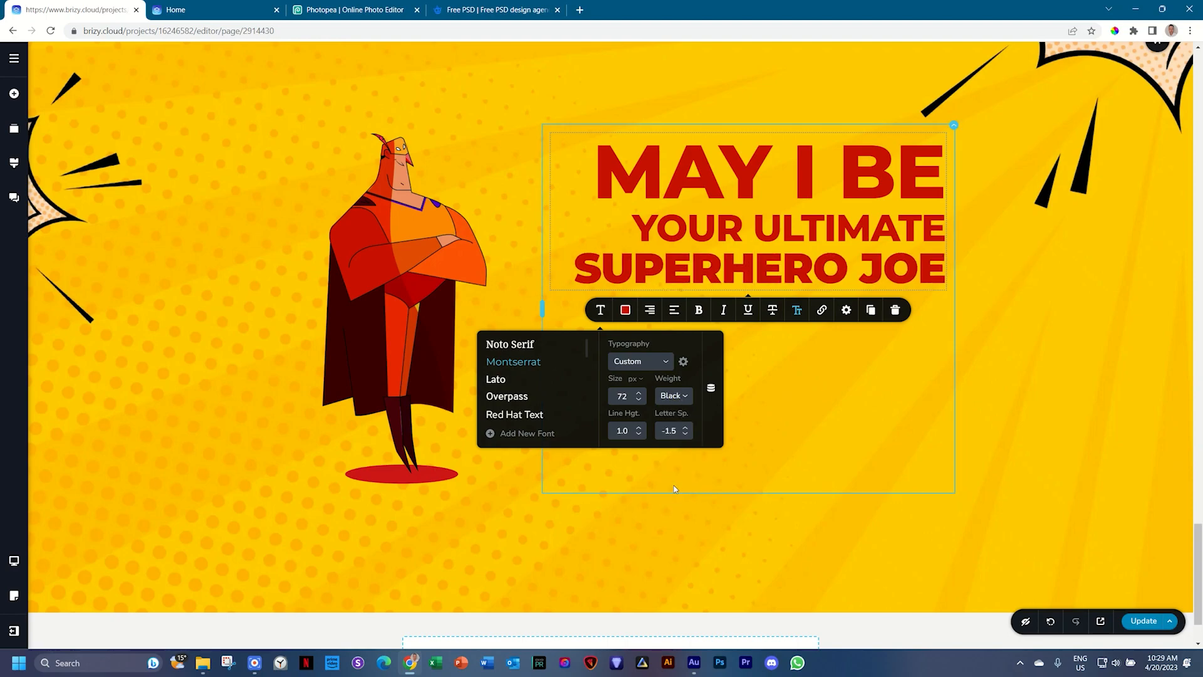
Step: Give the heading's second line, "YOUR ULTIMATE", a font weight lighter than Extra Bold
{"action": "left_click", "coordinate": [721, 233]}
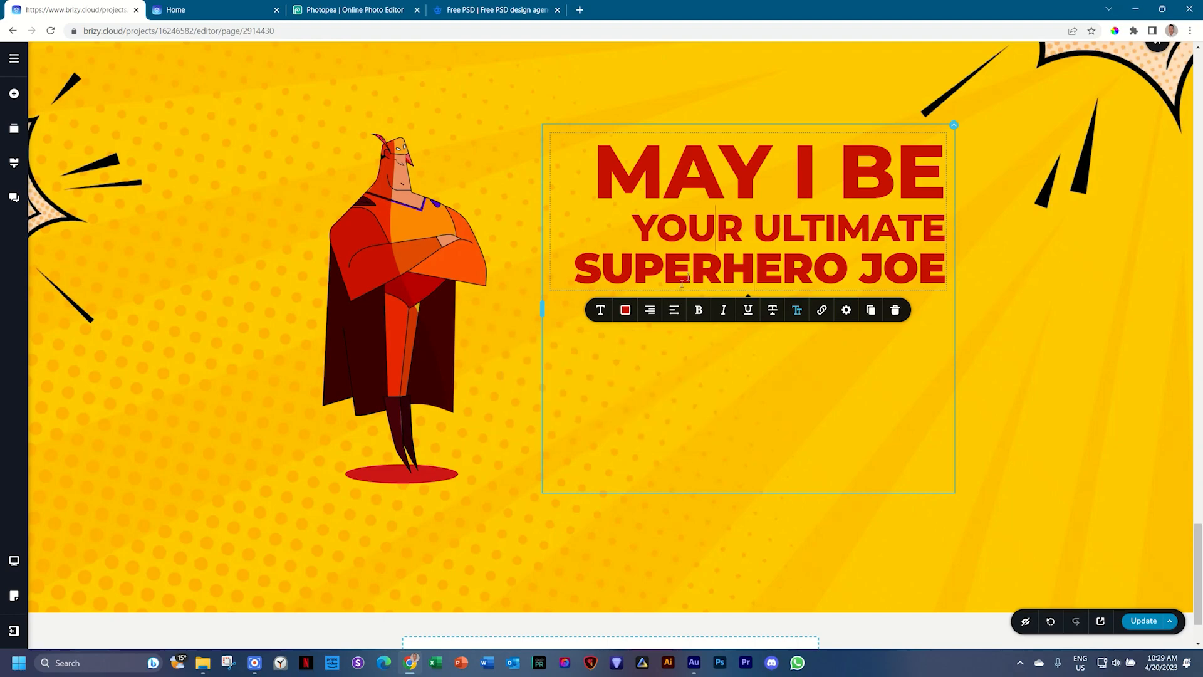
{"action": "left_click", "coordinate": [600, 309]}
{"action": "left_click", "coordinate": [671, 396]}
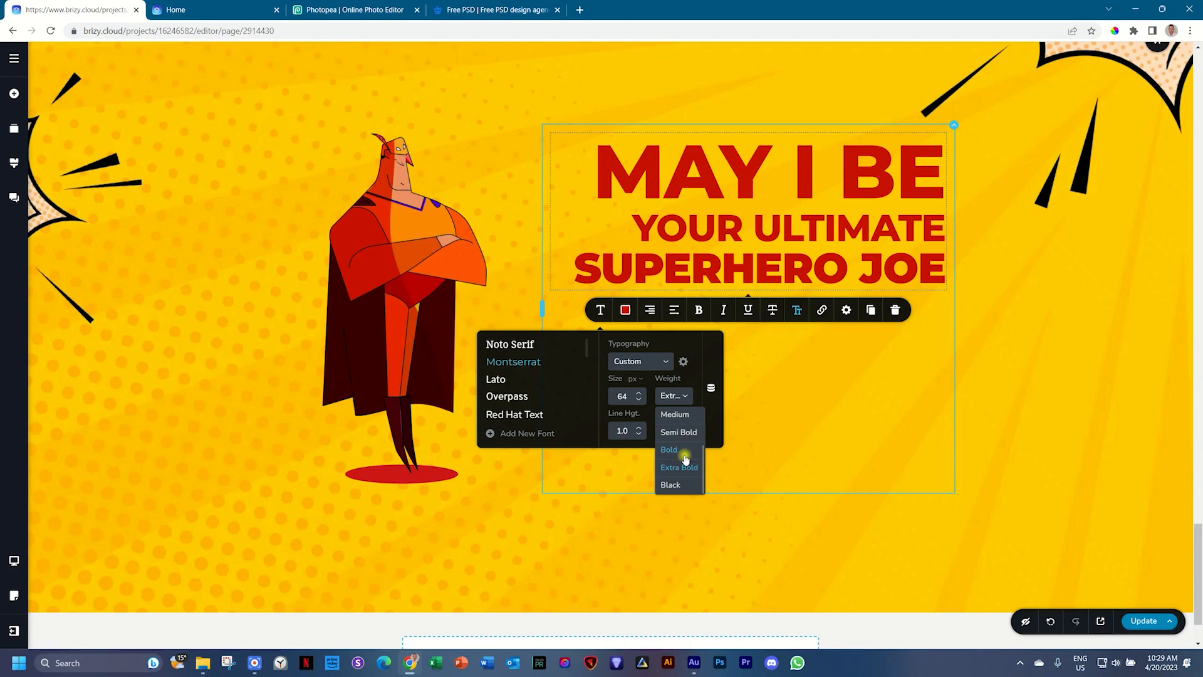
{"action": "left_click", "coordinate": [687, 468]}
{"action": "left_click", "coordinate": [833, 349]}
{"action": "left_click", "coordinate": [834, 349]}
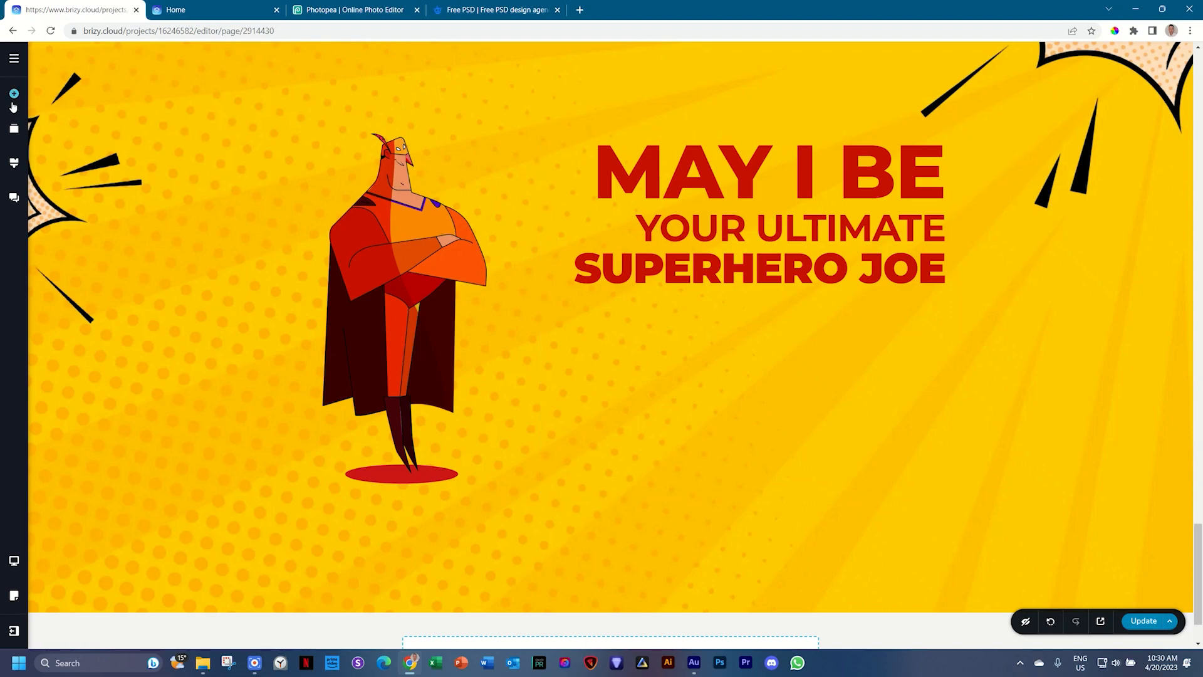
Step: Add a spacer below the heading and a new text element beneath the spacer
{"action": "left_click", "coordinate": [14, 93]}
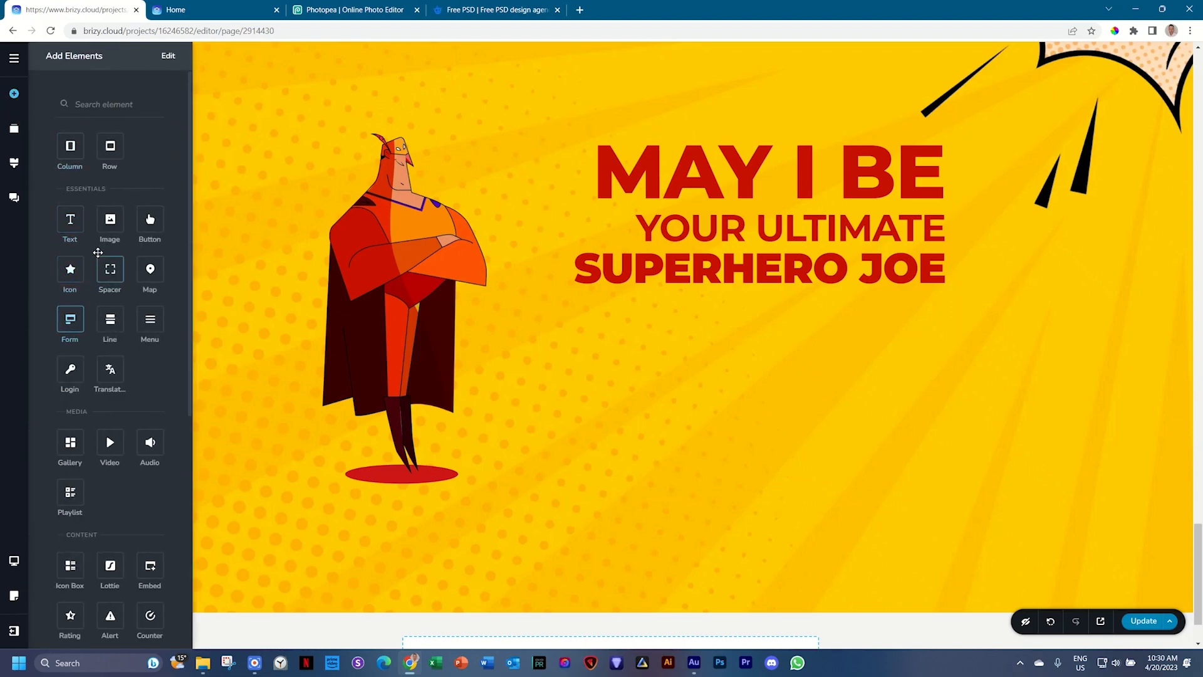
{"action": "left_click_drag", "start_coordinate": [110, 270], "coordinate": [654, 285]}
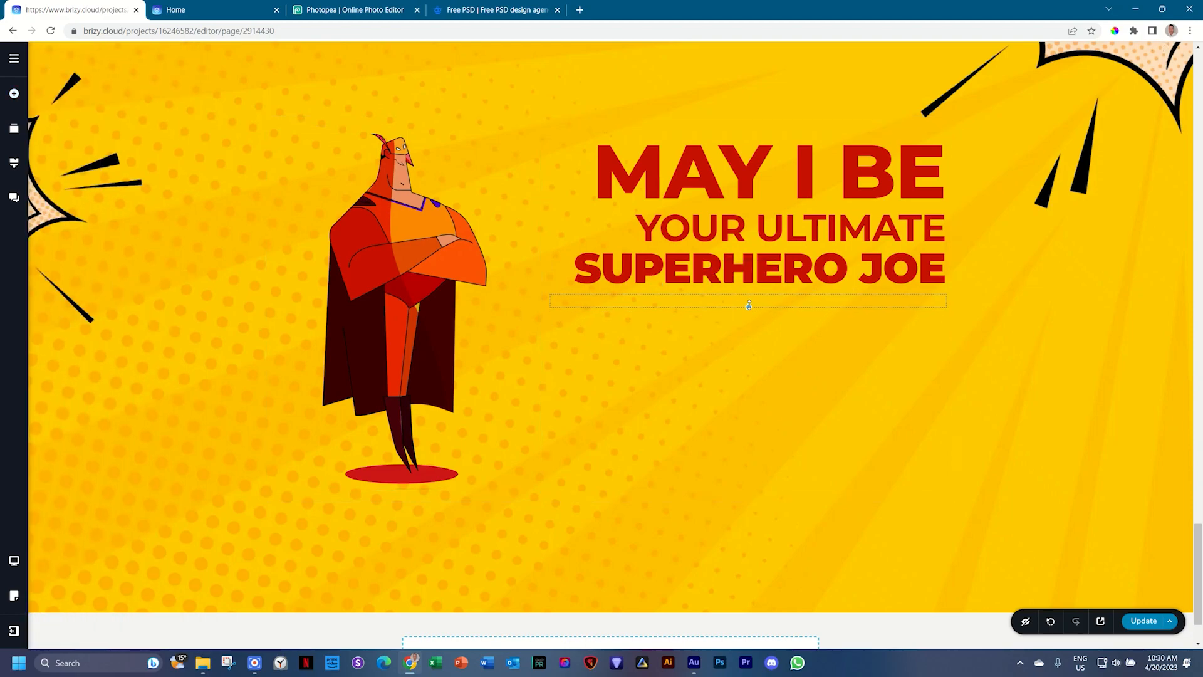
{"action": "left_click", "coordinate": [16, 95]}
{"action": "left_click_drag", "start_coordinate": [70, 218], "coordinate": [618, 309]}
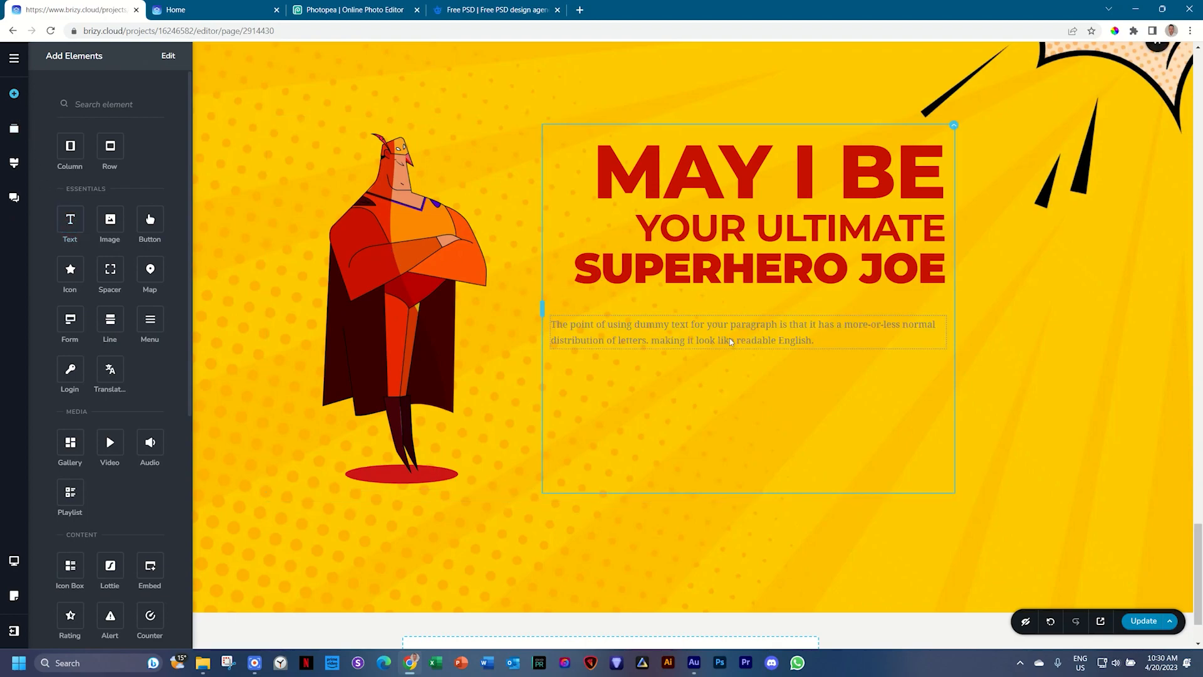
Step: Replace the new text element's placeholder with "We Make" and "Superbrands" on two lines
{"action": "triple_click", "coordinate": [728, 339]}
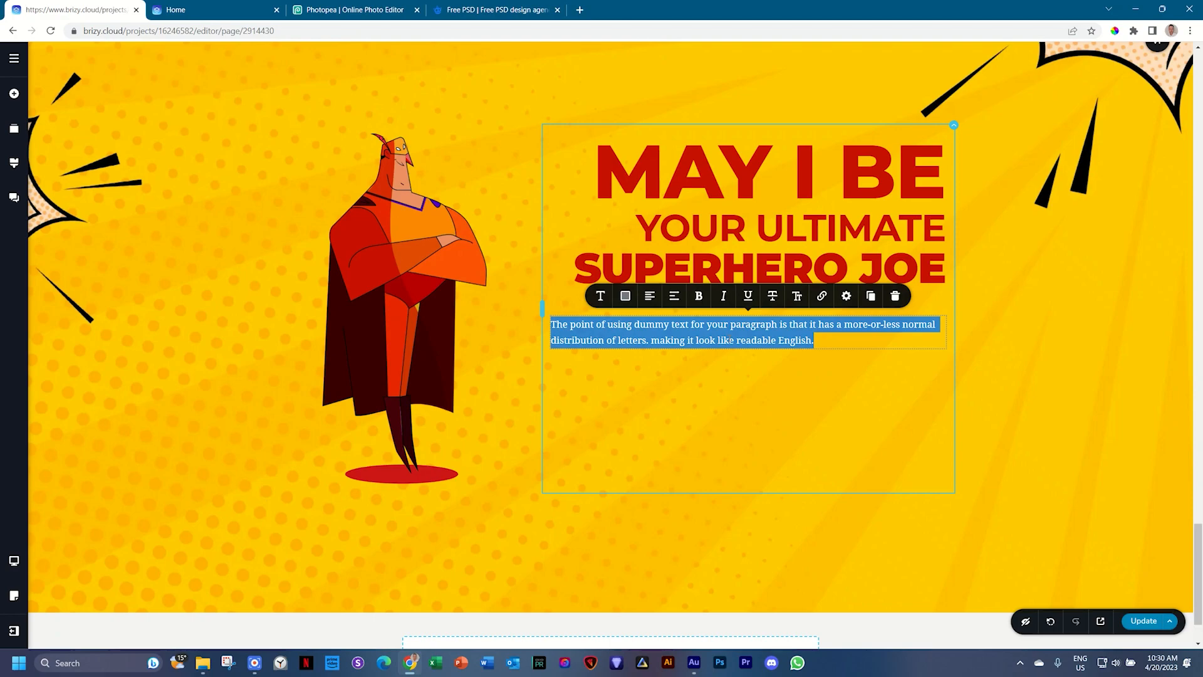
{"action": "type", "text": "We"}
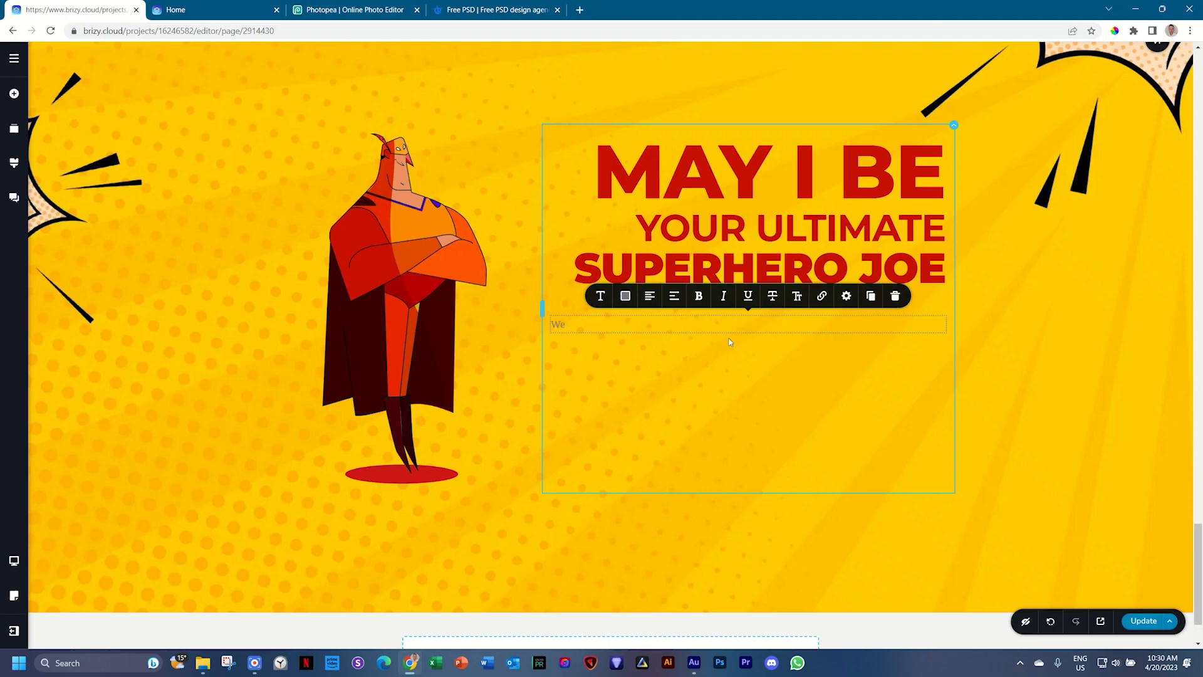
{"action": "type", "text": " make"}
{"action": "key", "text": "Return"}
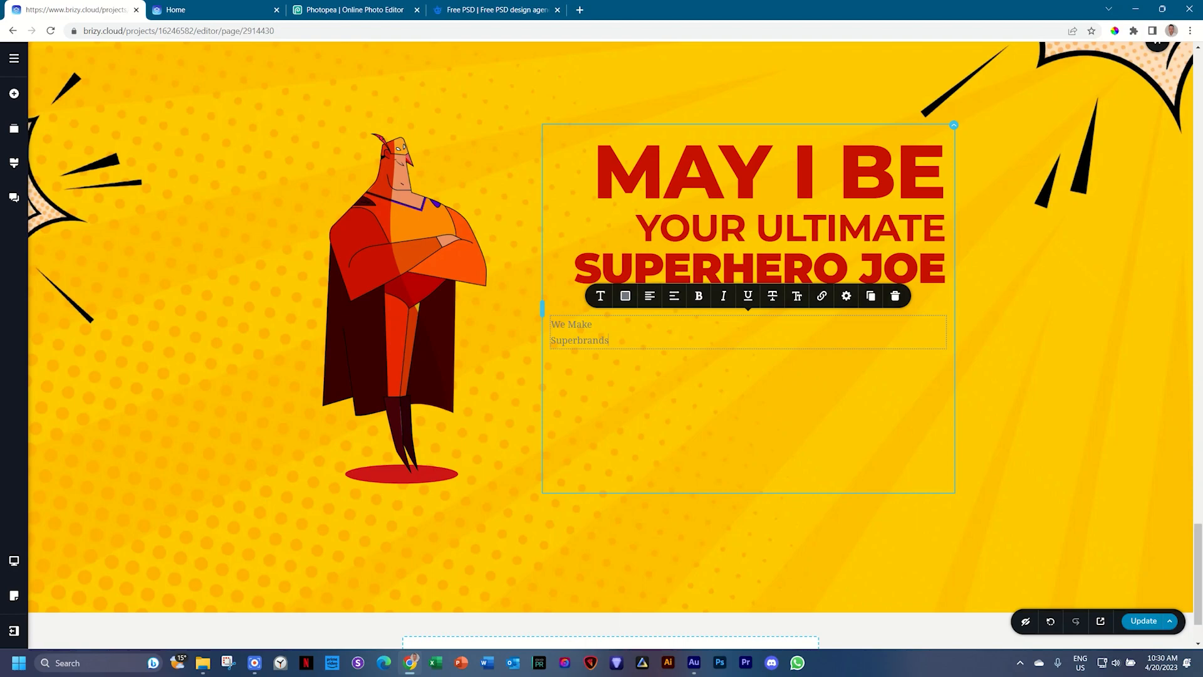
Step: Color both lines of the "We Make Superbrands" text black, #000000
{"action": "key", "text": "ctrl+a"}
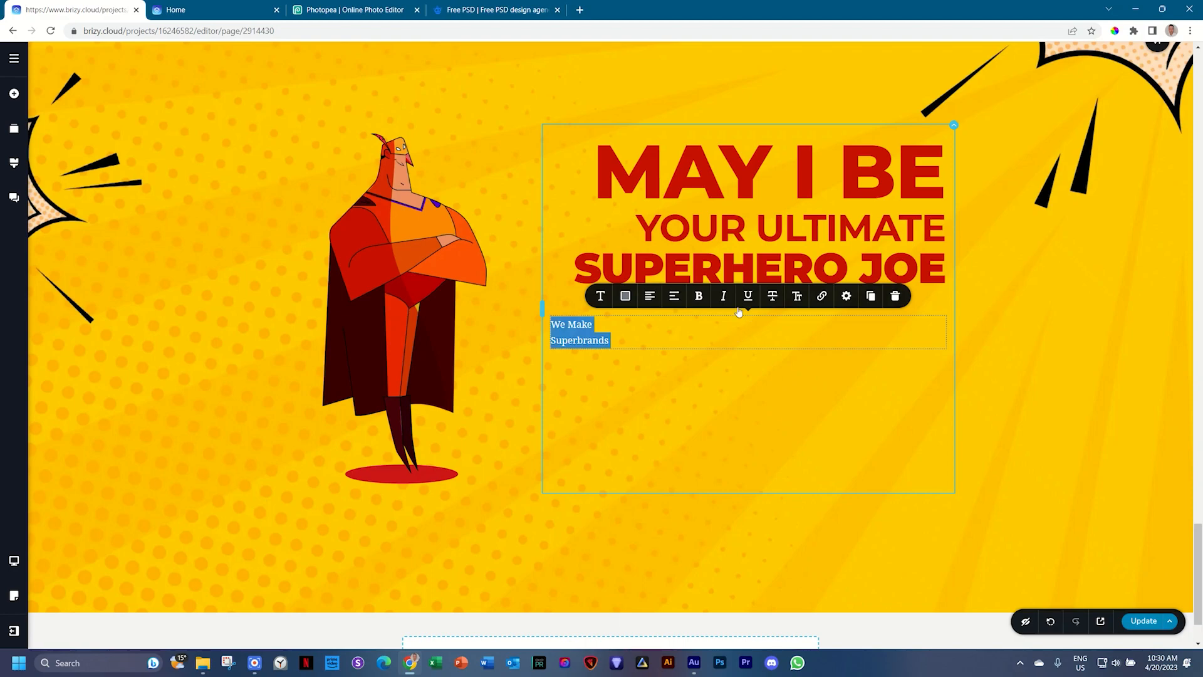
{"action": "left_click", "coordinate": [625, 296]}
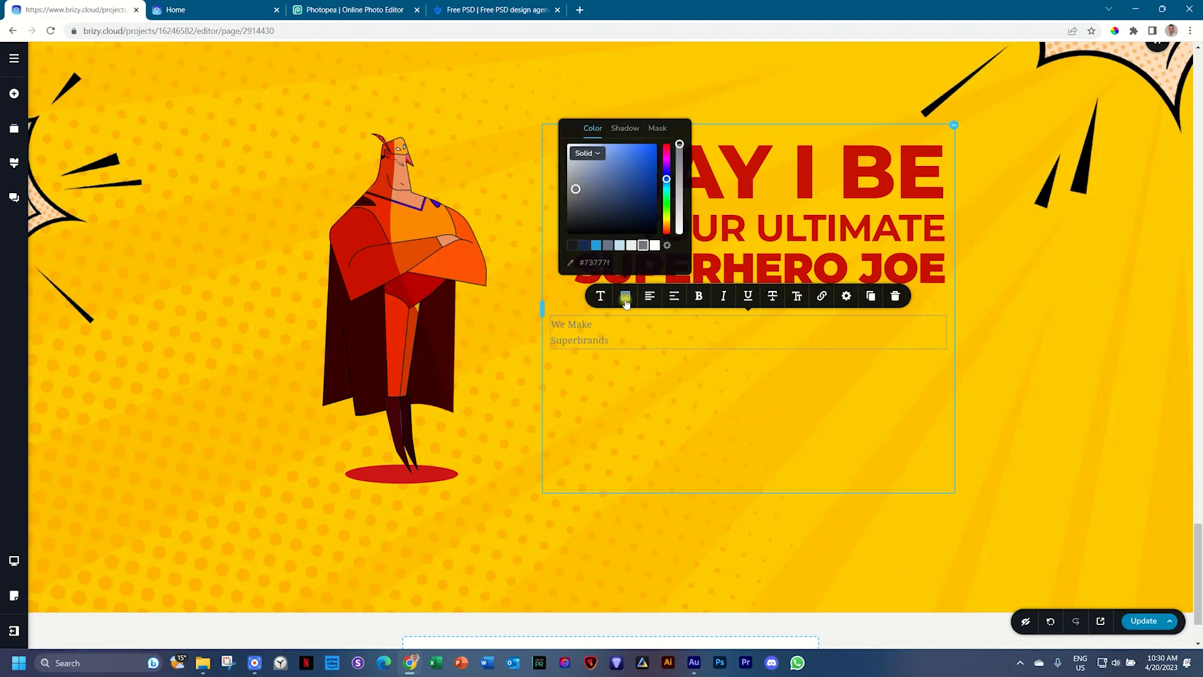
{"action": "left_click", "coordinate": [573, 245]}
{"action": "left_click", "coordinate": [564, 234]}
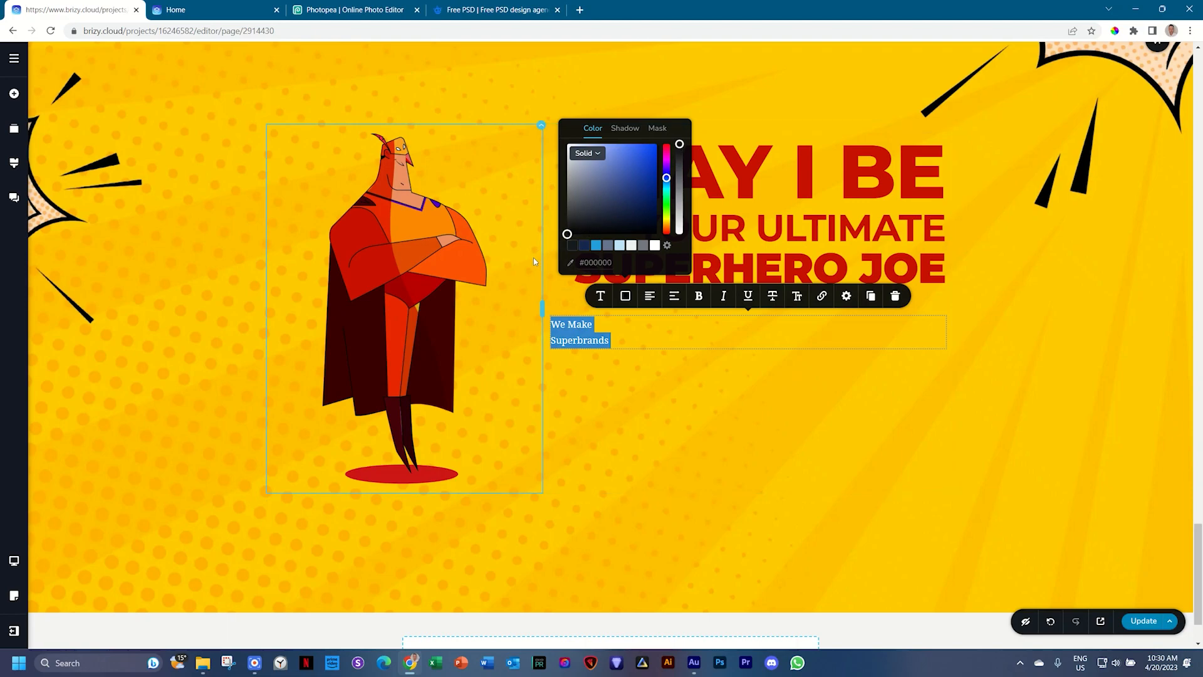
Step: Format the "We Make Superbrands" text in Montserrat at 32 px with a line height of 1.0
{"action": "left_click", "coordinate": [600, 295]}
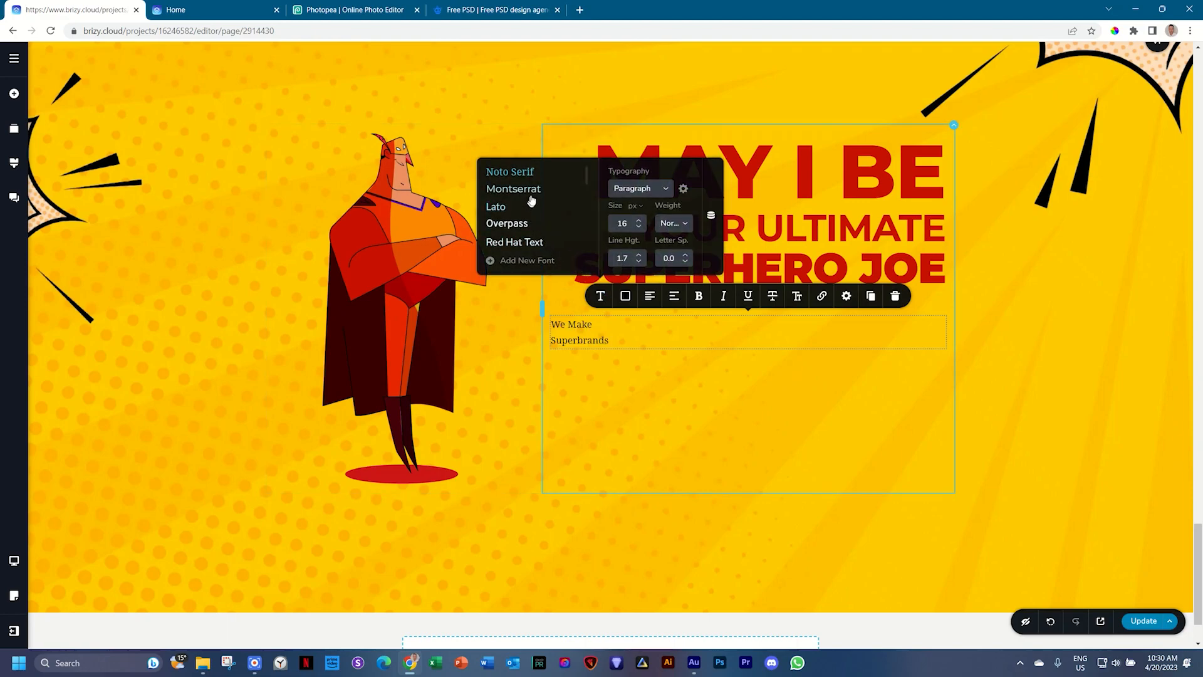
{"action": "left_click", "coordinate": [526, 189]}
{"action": "left_click", "coordinate": [639, 220]}
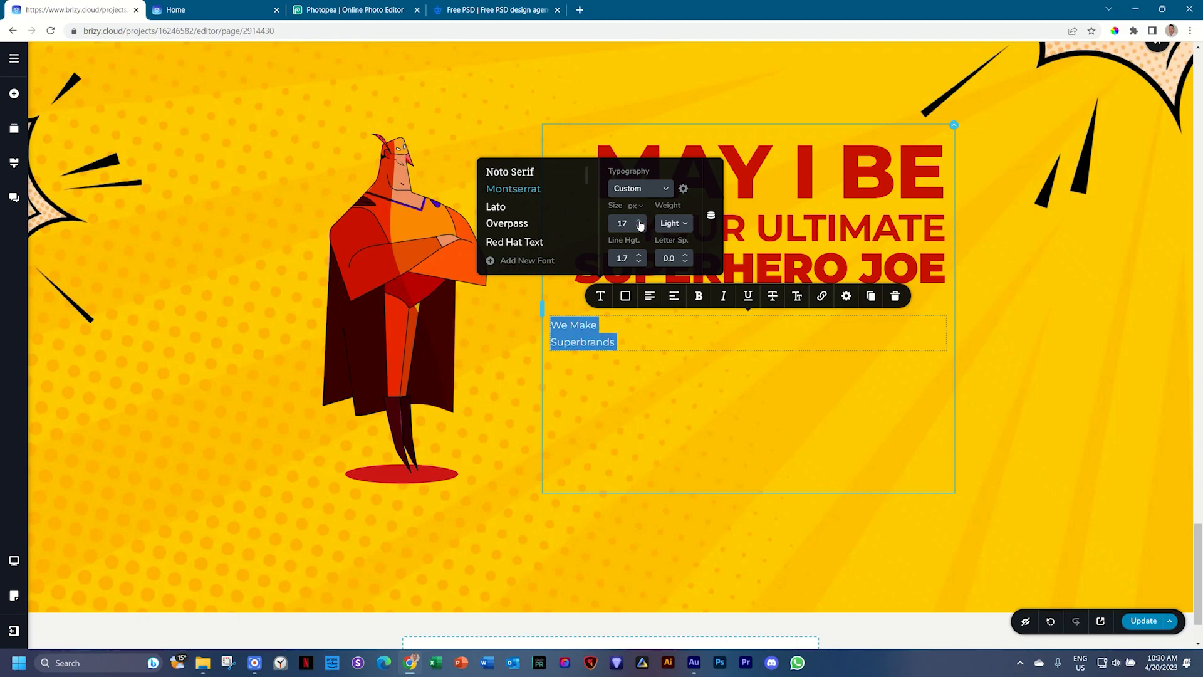
{"action": "left_click", "coordinate": [639, 221]}
{"action": "left_click", "coordinate": [639, 220]}
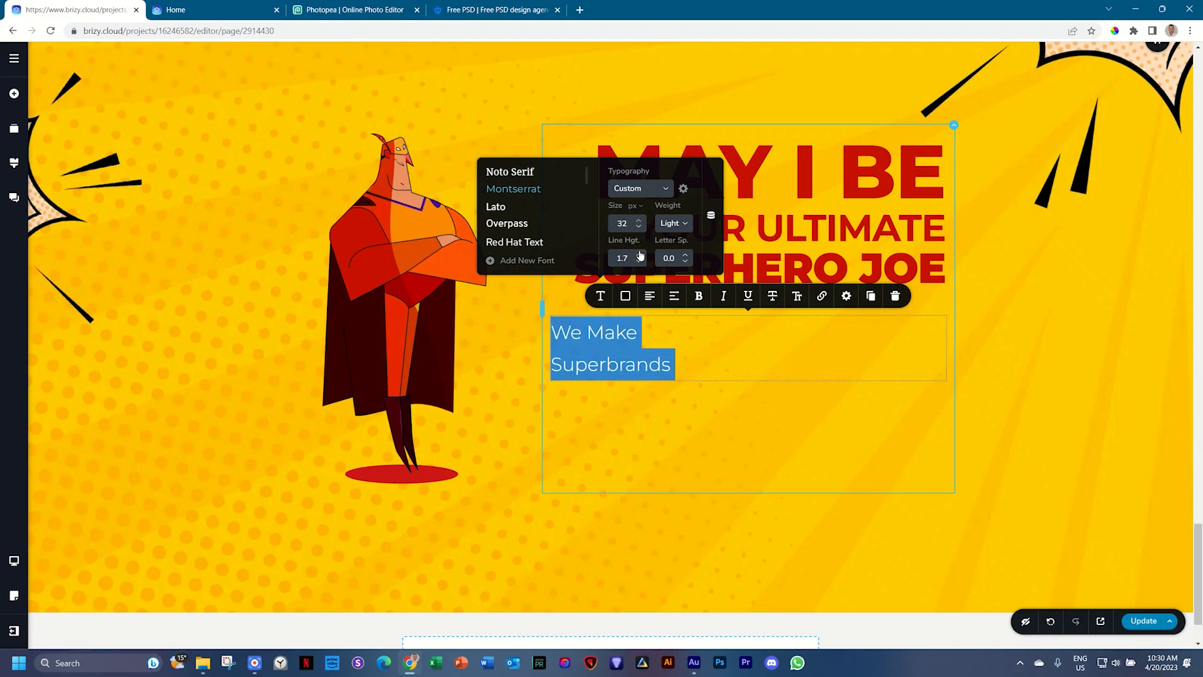
{"action": "left_click", "coordinate": [638, 262]}
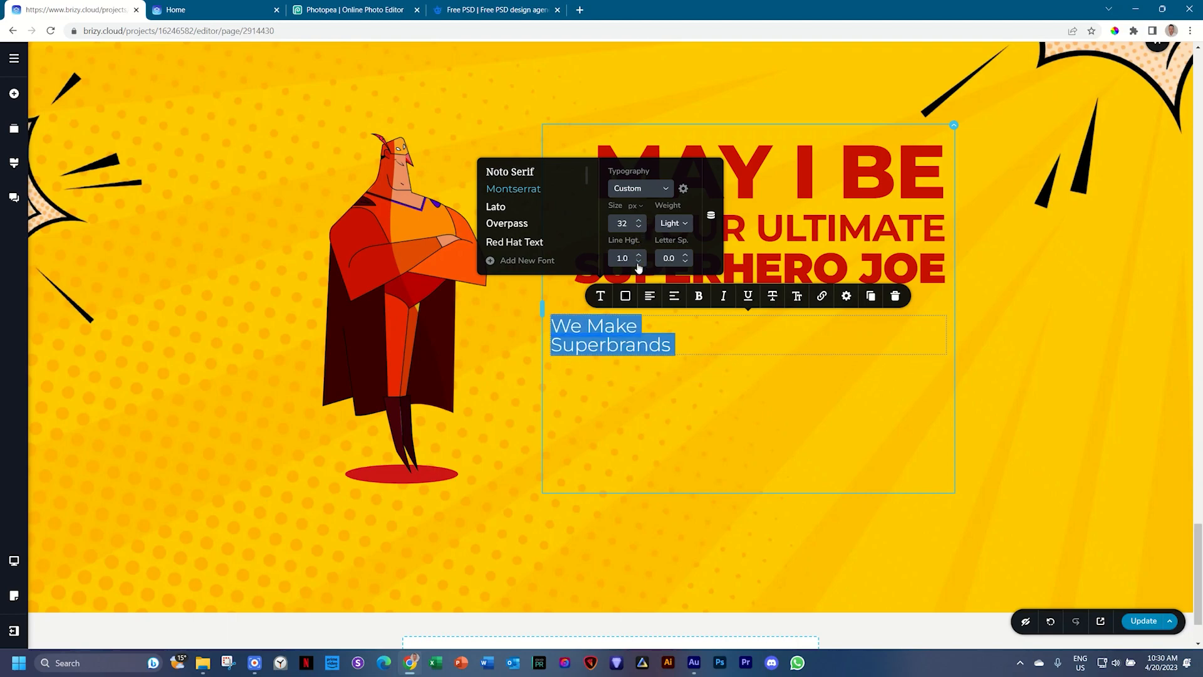
Step: Make the "We Make Superbrands" text uppercase and Extra Bold, with a line height of 1.1
{"action": "left_click", "coordinate": [797, 295]}
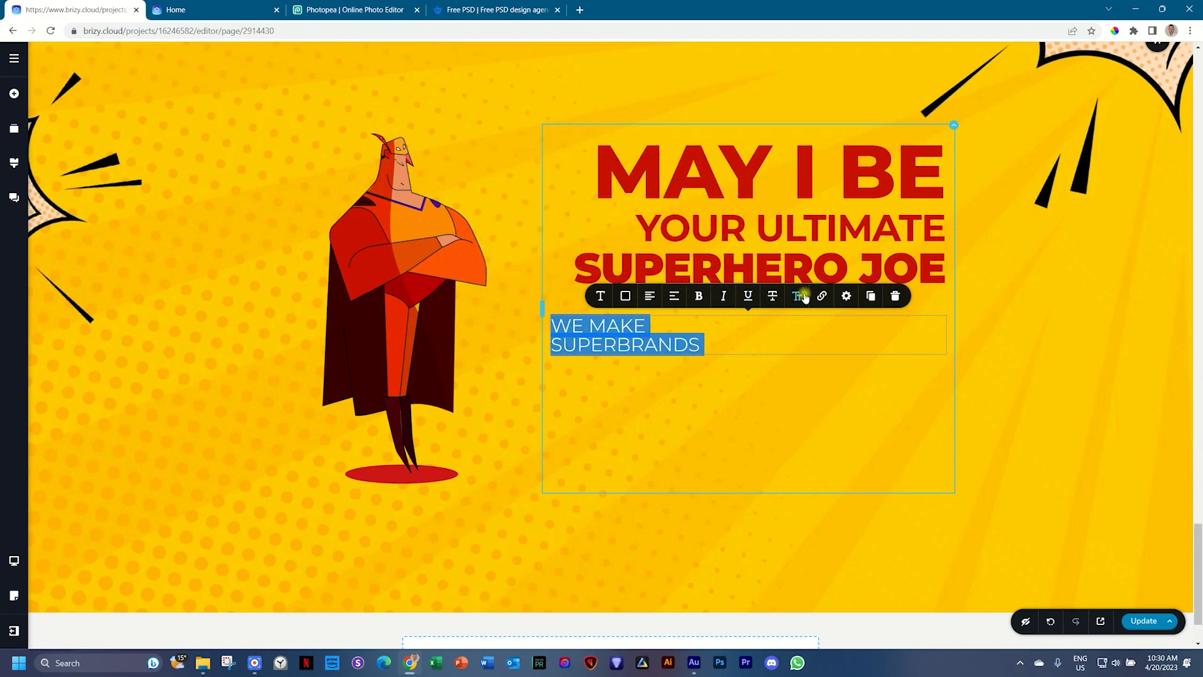
{"action": "left_click", "coordinate": [600, 295]}
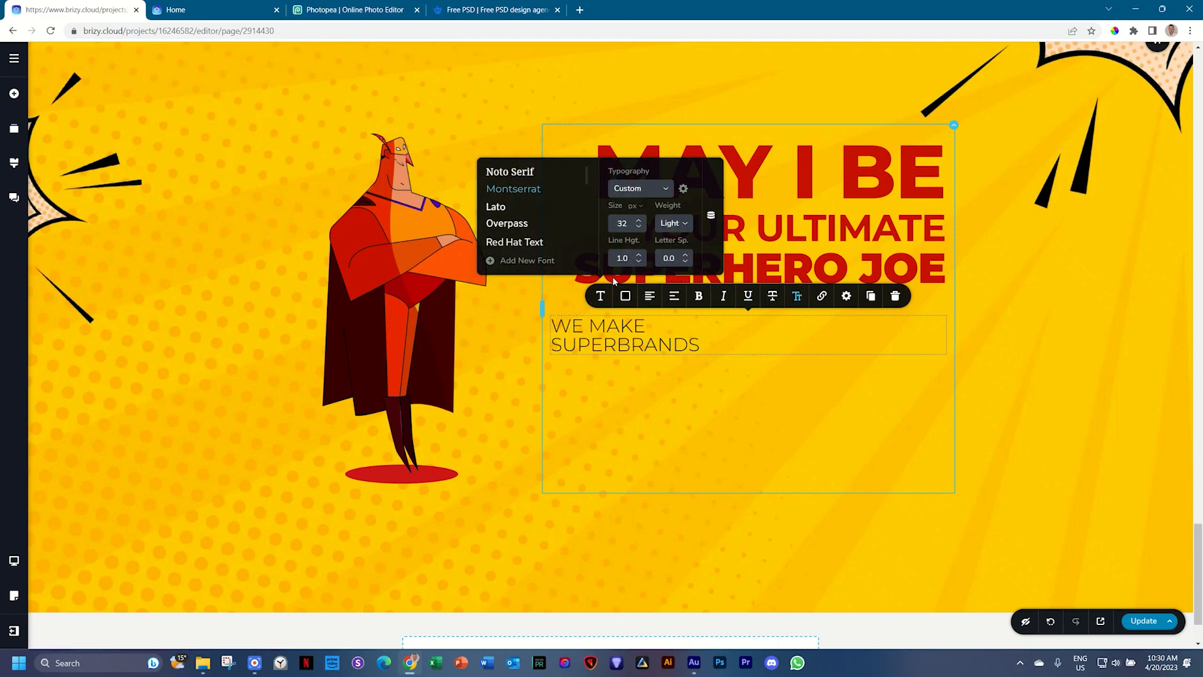
{"action": "left_click", "coordinate": [672, 231]}
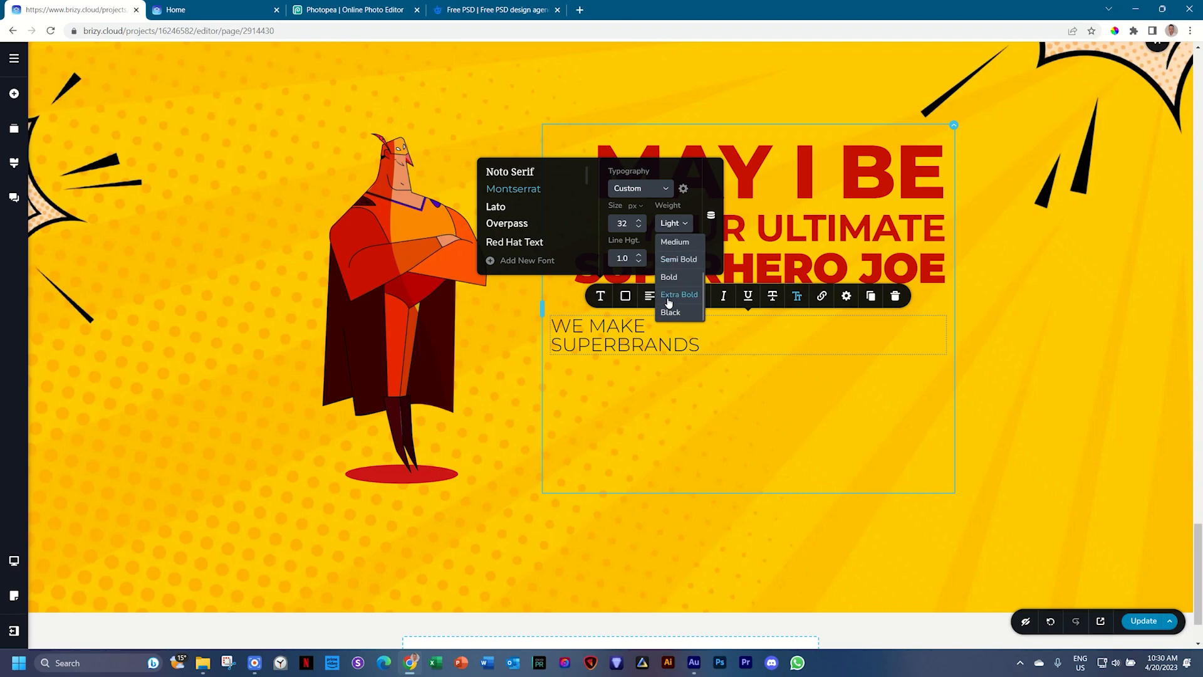
{"action": "left_click", "coordinate": [669, 301]}
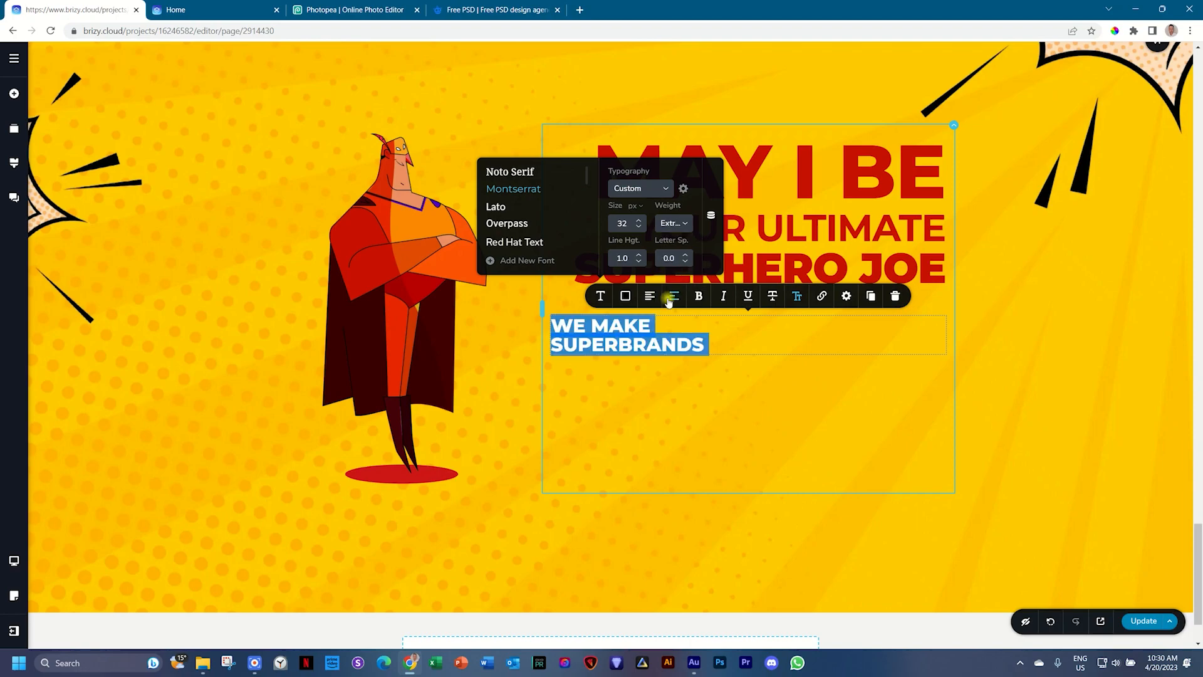
{"action": "left_click", "coordinate": [637, 256]}
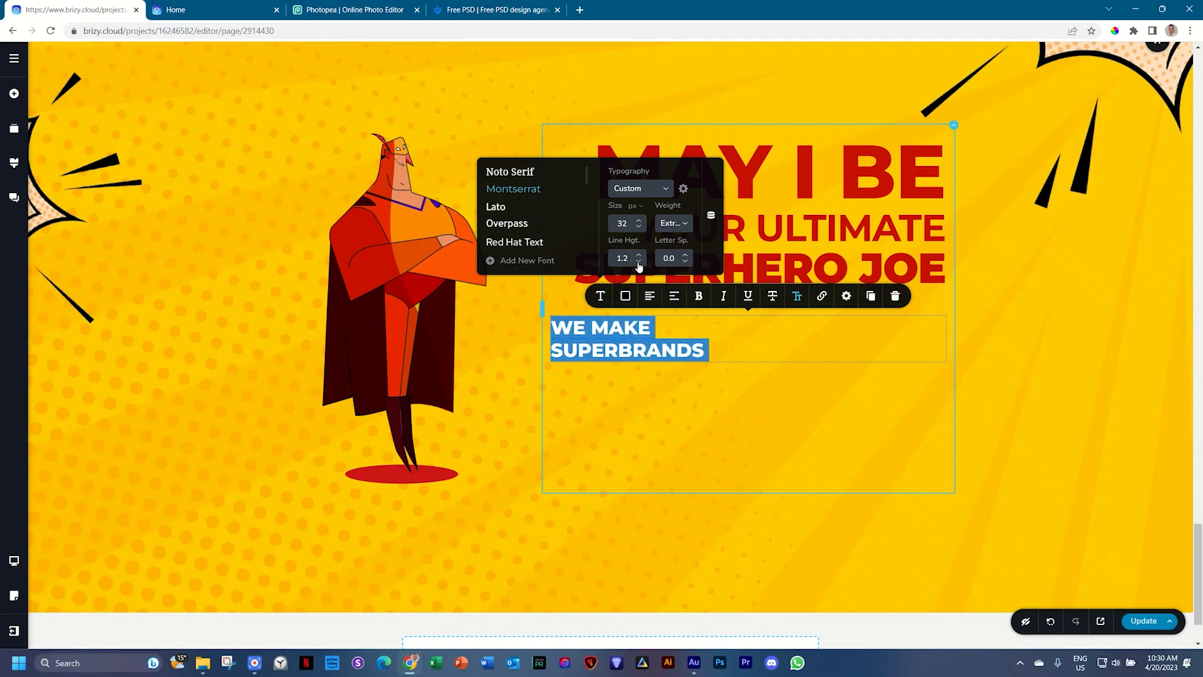
Step: Right-align the "WE MAKE SUPERBRANDS" text and remove the trailing space after "SUPERBRANDS"
{"action": "left_click", "coordinate": [649, 296]}
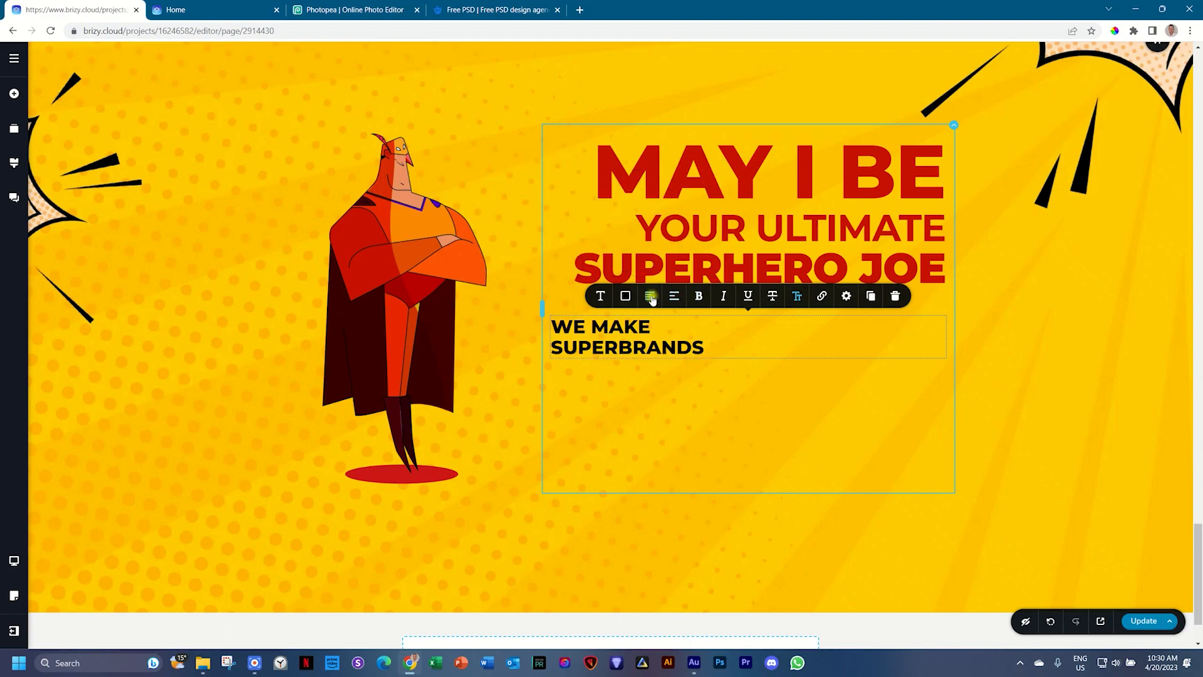
{"action": "left_click", "coordinate": [649, 295]}
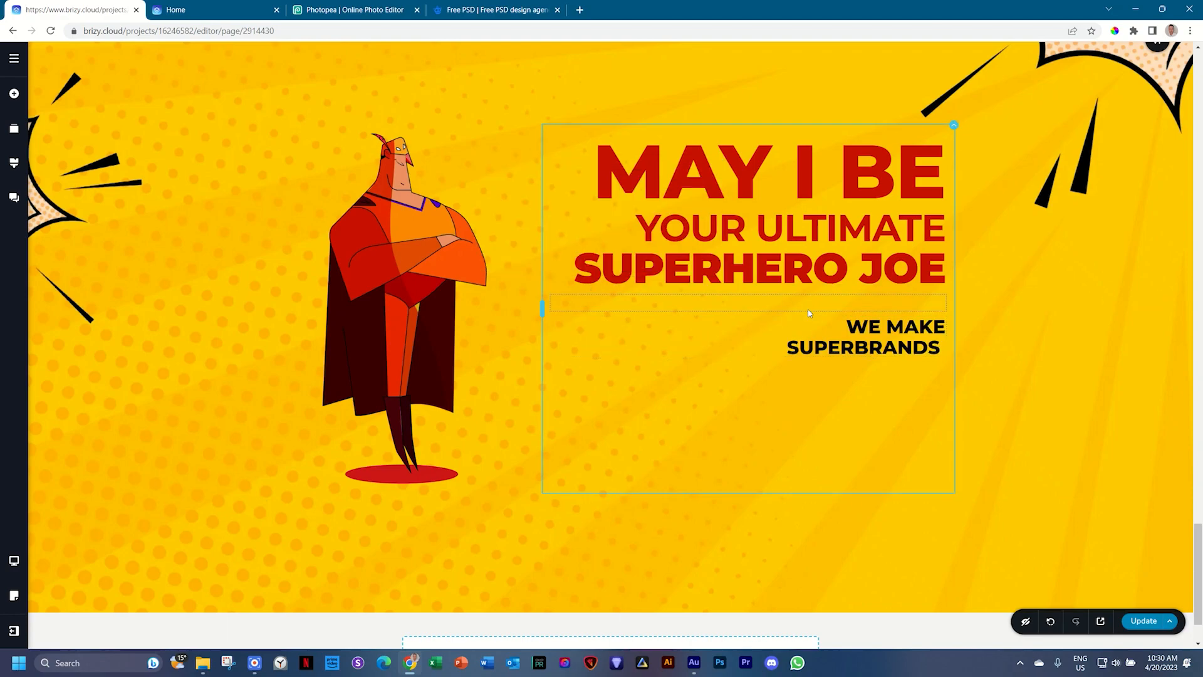
{"action": "left_click", "coordinate": [937, 348]}
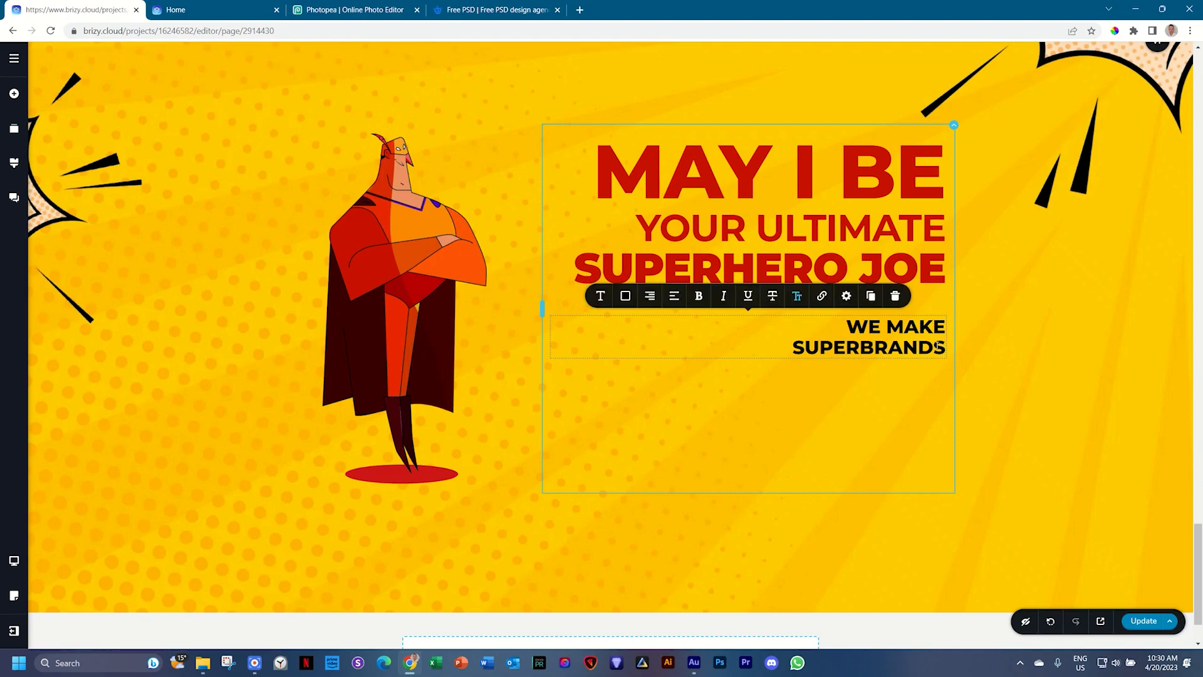
Step: Reduce the "WE MAKE" line to 28 px and widen its letter spacing to 2.8
{"action": "left_click", "coordinate": [600, 296]}
{"action": "left_click", "coordinate": [640, 227]}
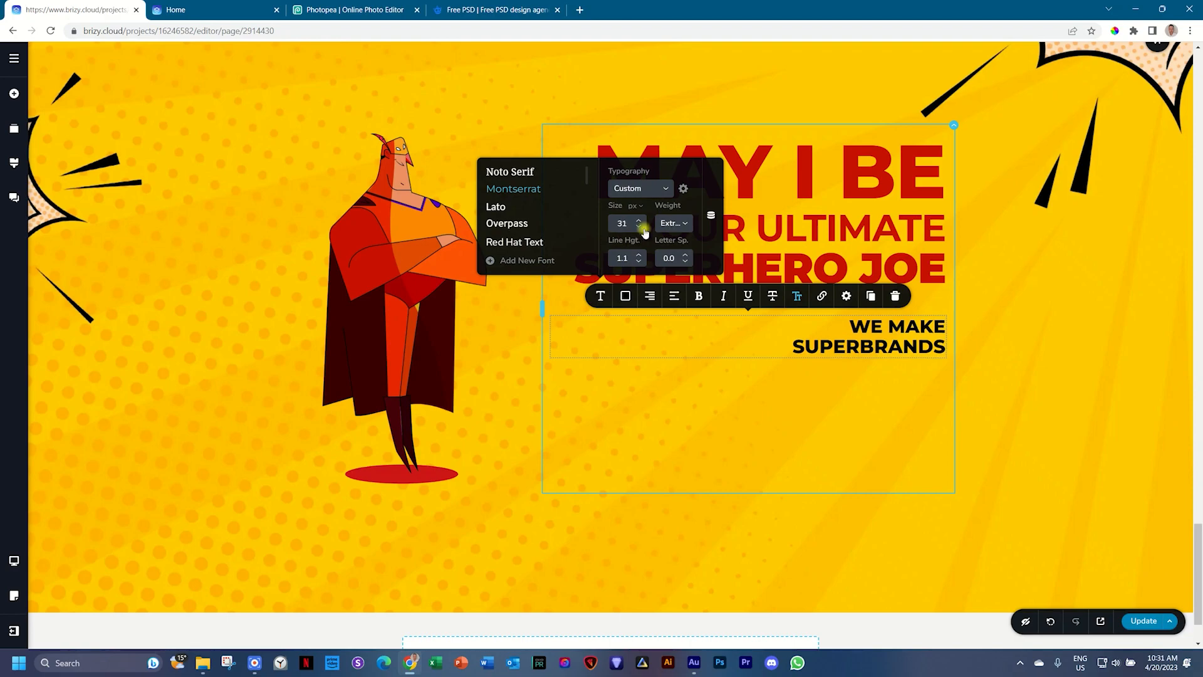
{"action": "left_click", "coordinate": [639, 226]}
{"action": "left_click", "coordinate": [640, 227]}
{"action": "left_click", "coordinate": [639, 226]}
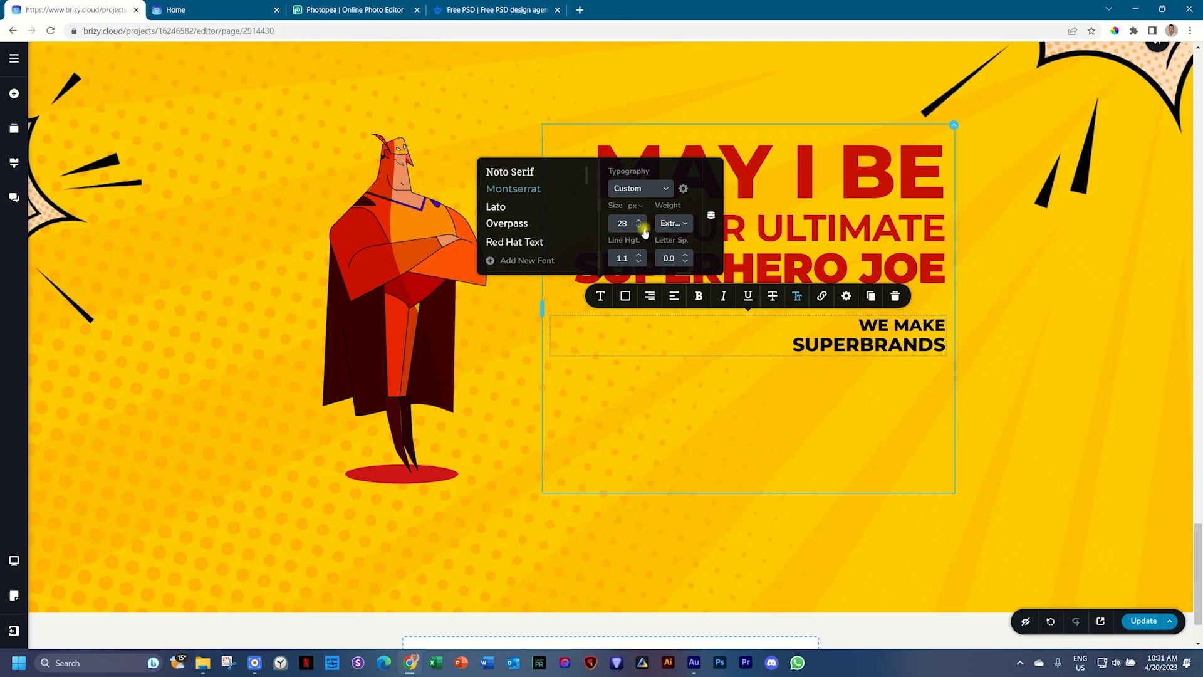
{"action": "left_click", "coordinate": [687, 255]}
{"action": "left_click", "coordinate": [688, 256]}
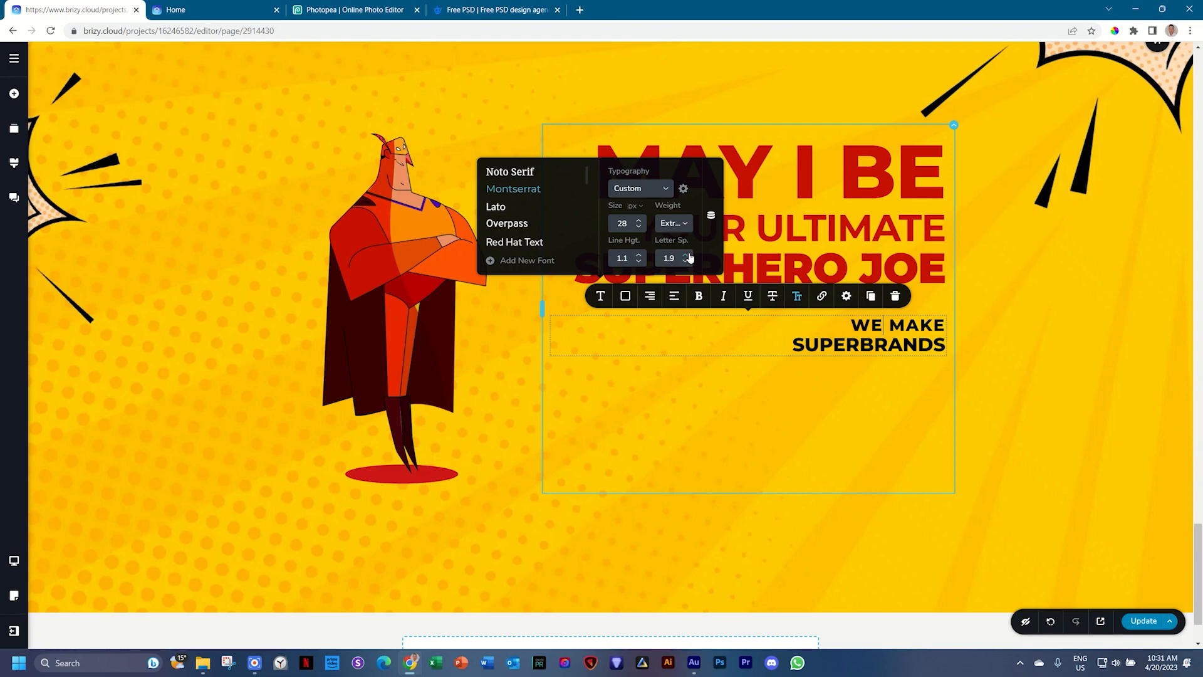
{"action": "left_click", "coordinate": [688, 256]}
{"action": "left_click", "coordinate": [688, 255]}
Step: Set the "WE MAKE" line's font weight to Medium and its size to 26 px
{"action": "left_click", "coordinate": [673, 223]}
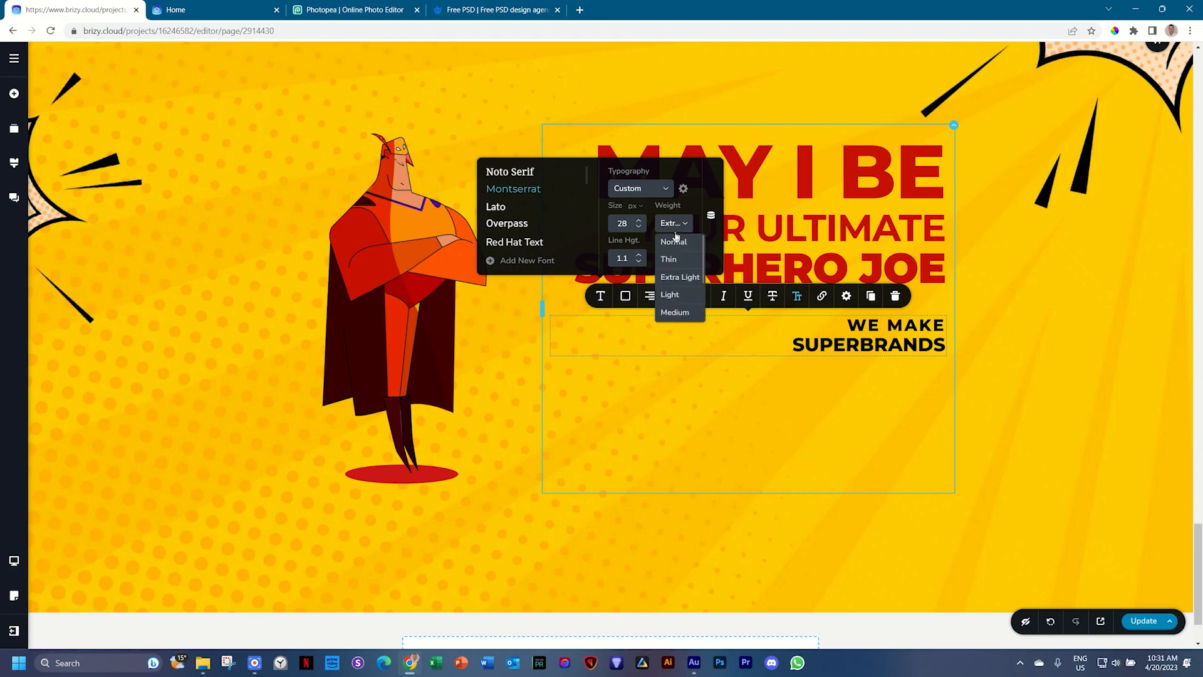
{"action": "left_click", "coordinate": [673, 312]}
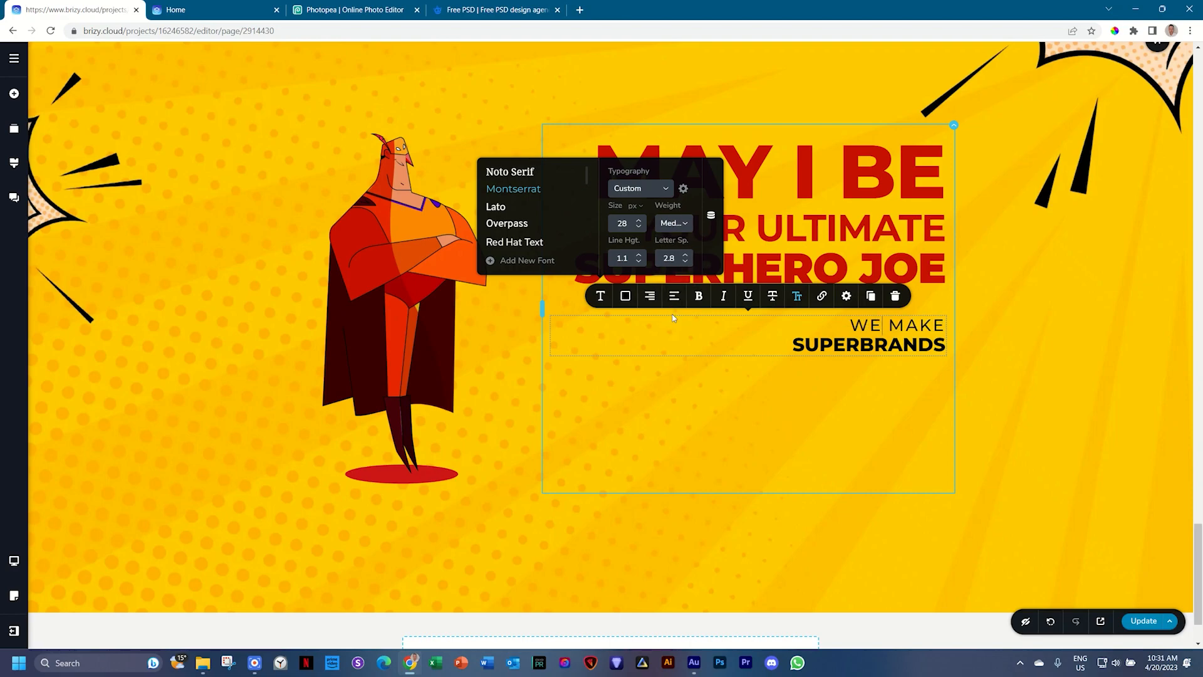
{"action": "left_click", "coordinate": [638, 226]}
{"action": "left_click", "coordinate": [639, 226]}
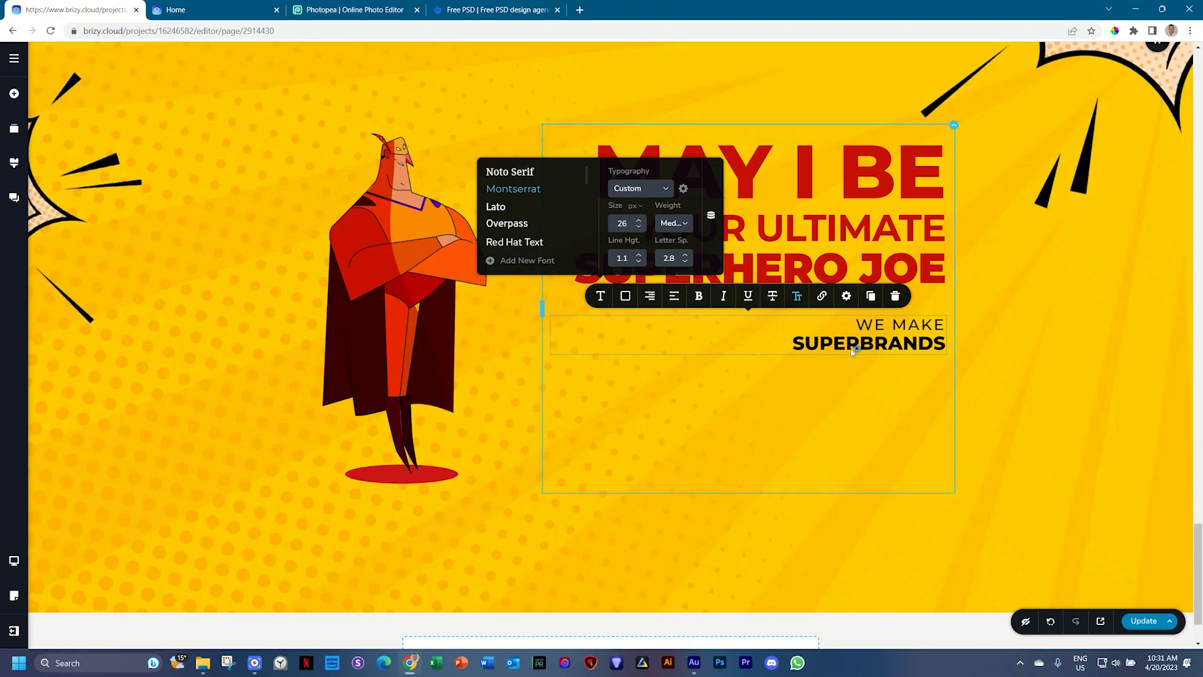
Step: Enlarge the font size of the "SUPERBRANDS" line so it is clearly bigger than the "WE MAKE" line above it
{"action": "left_click", "coordinate": [600, 297]}
{"action": "left_click", "coordinate": [640, 220]}
{"action": "left_click", "coordinate": [640, 219]}
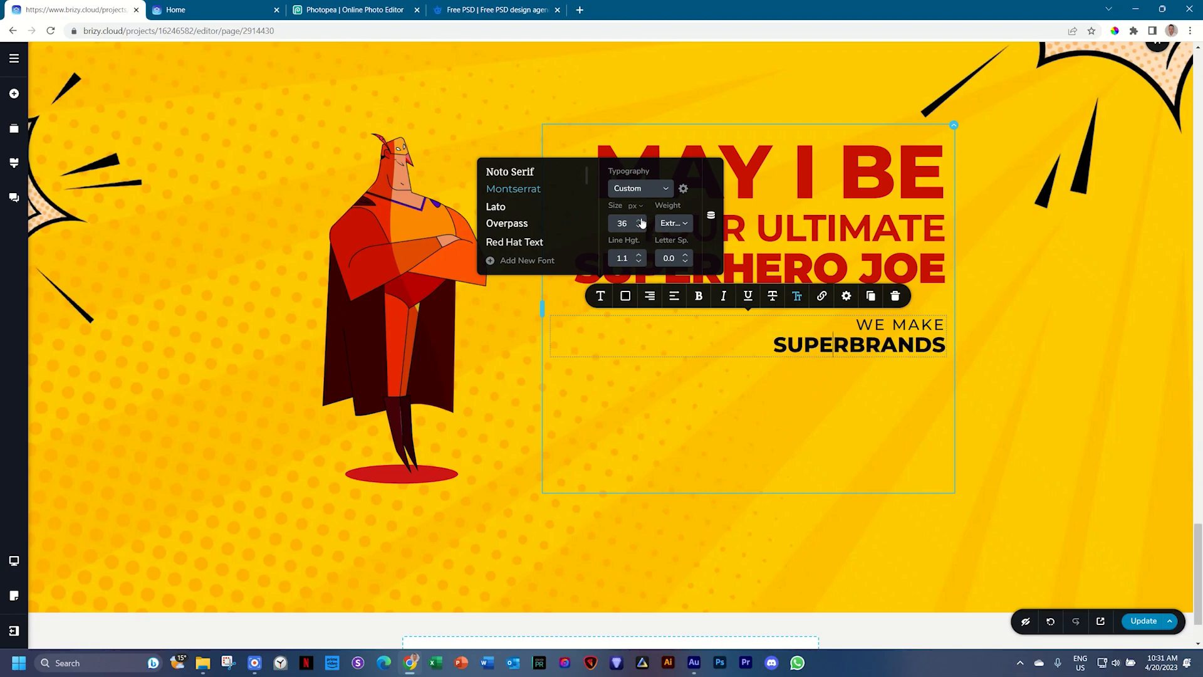
{"action": "left_click", "coordinate": [746, 491]}
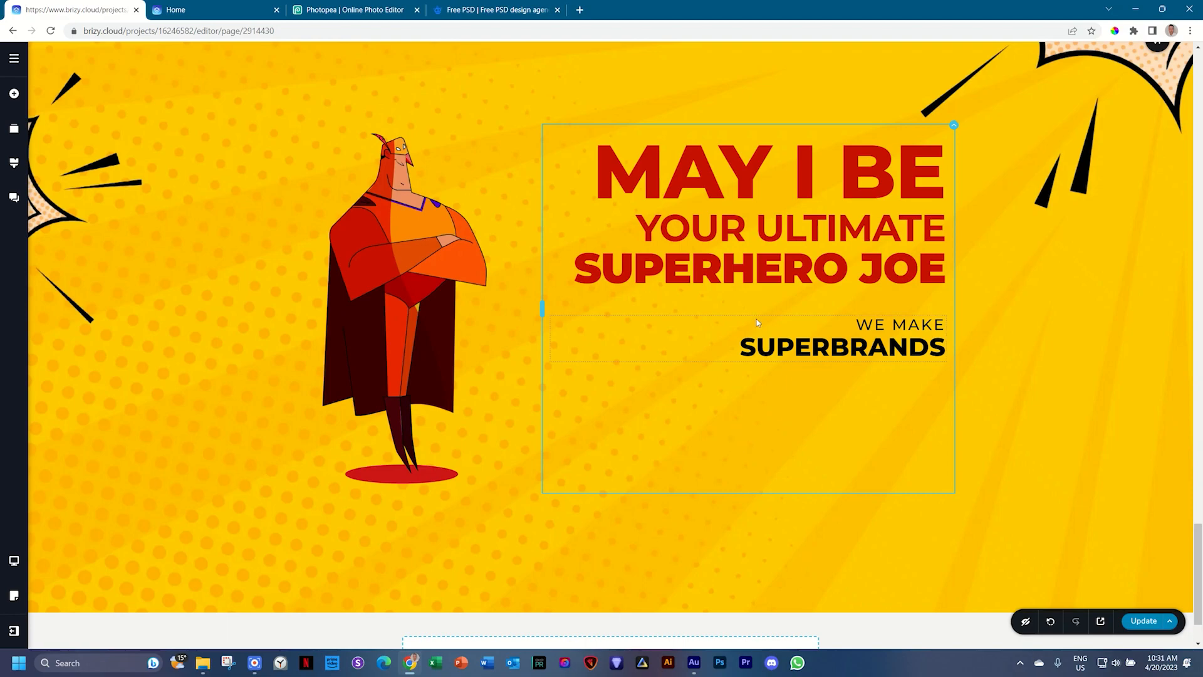
Step: Duplicate the spacer beneath the red headline and place the copy below the "WE MAKE SUPERBRANDS" text
{"action": "left_click", "coordinate": [770, 307]}
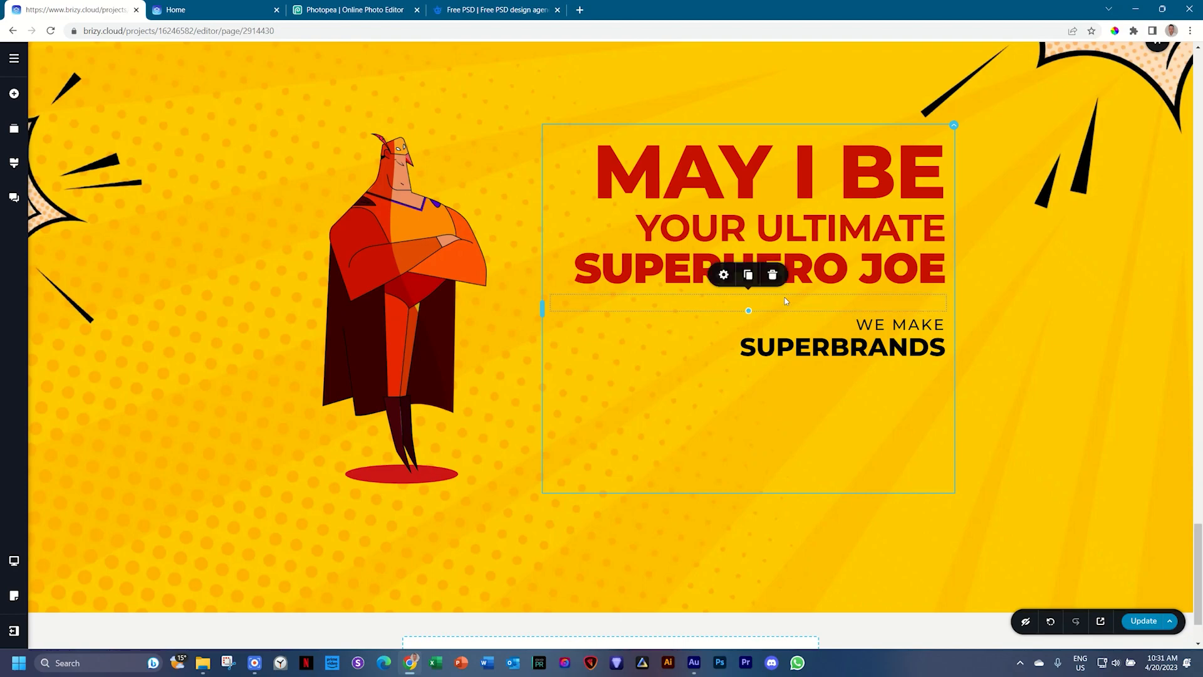
{"action": "left_click", "coordinate": [748, 274]}
{"action": "left_click_drag", "start_coordinate": [747, 322], "coordinate": [744, 379]}
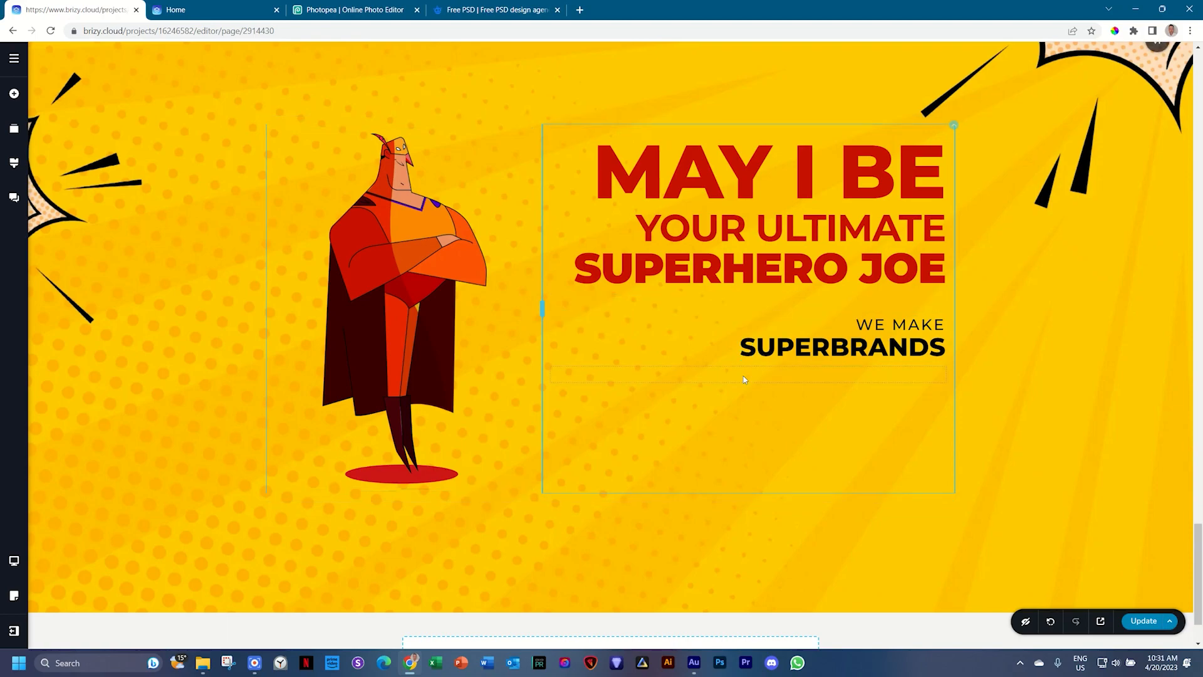
Step: Add a button element below the second spacer and align it to the right of the column
{"action": "left_click", "coordinate": [13, 94]}
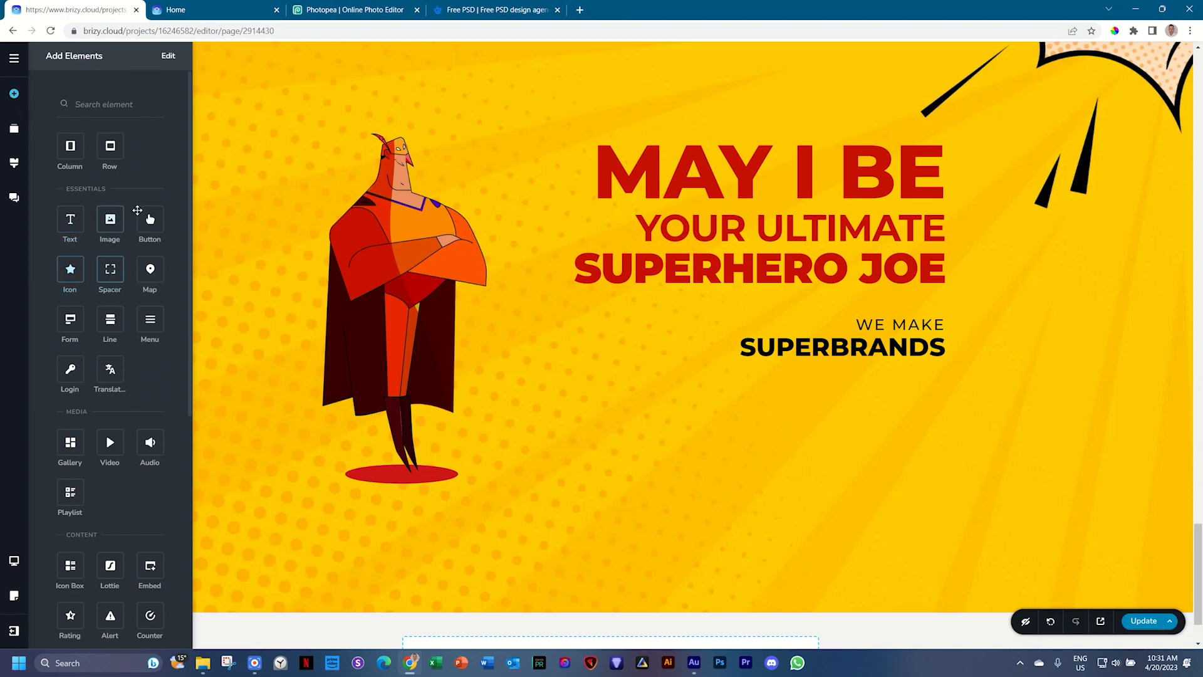
{"action": "left_click_drag", "start_coordinate": [150, 219], "coordinate": [887, 379]}
{"action": "left_click", "coordinate": [761, 403]}
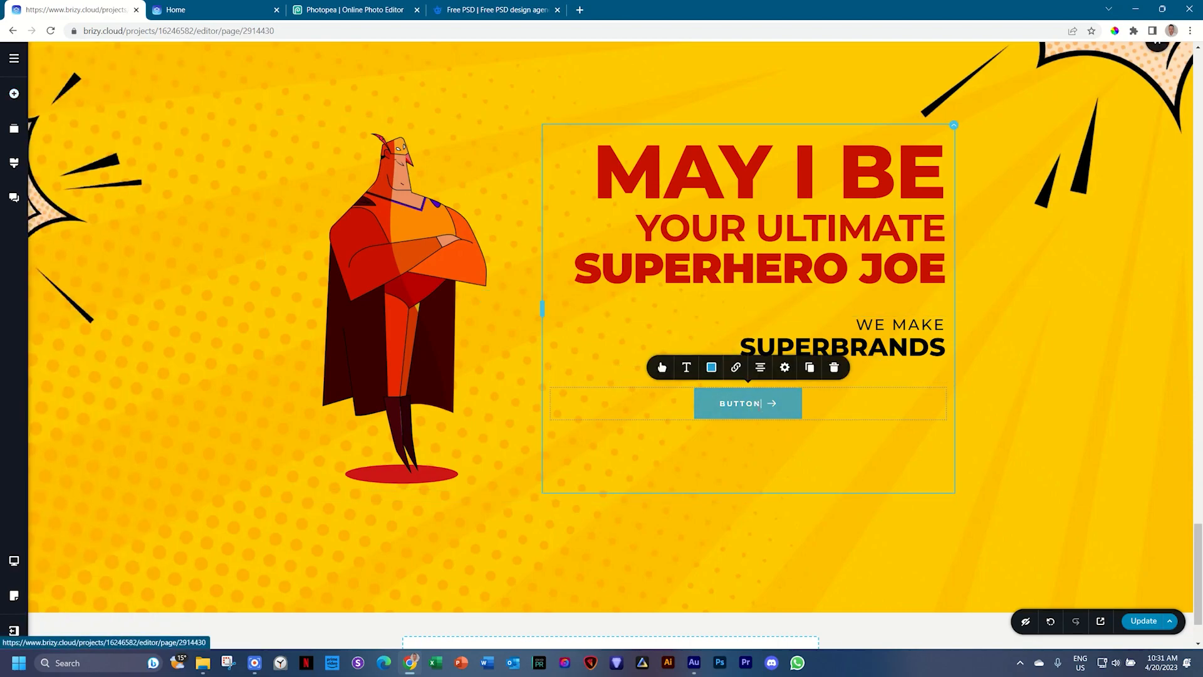
{"action": "left_click", "coordinate": [759, 370]}
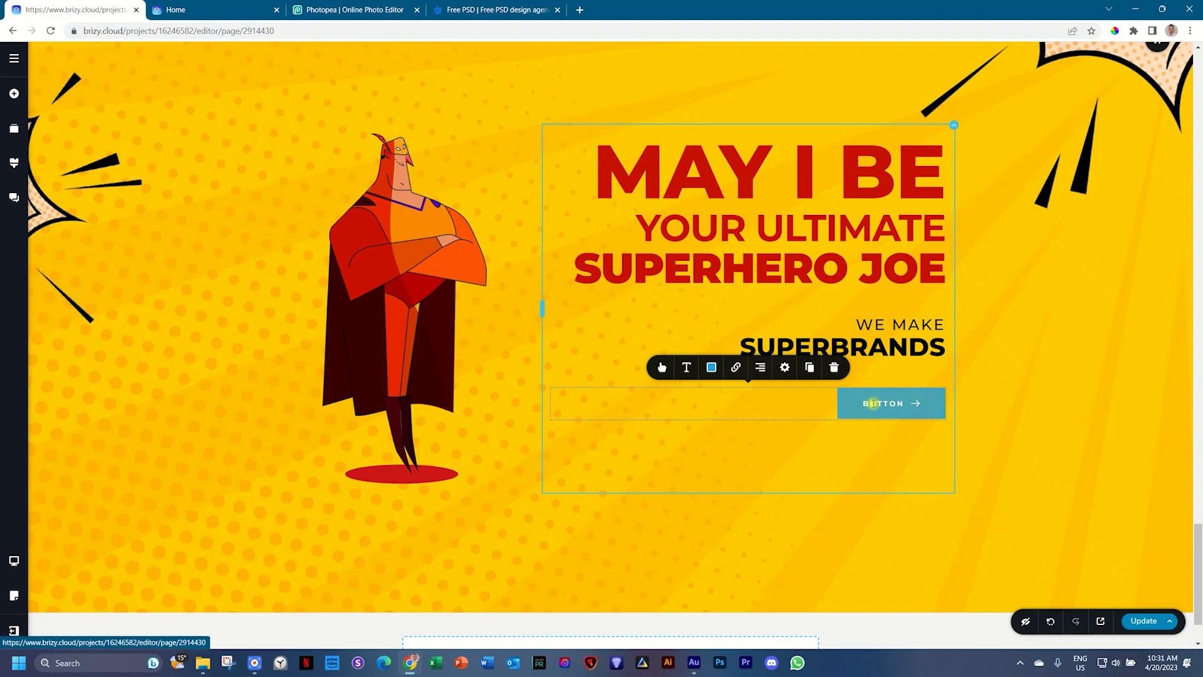
Step: Replace the button's label with "ENQUIRE NOW"
{"action": "double_click", "coordinate": [874, 402]}
{"action": "key", "text": "Caps_Lock"}
{"action": "type", "text": "ENQUIRE NOW"}
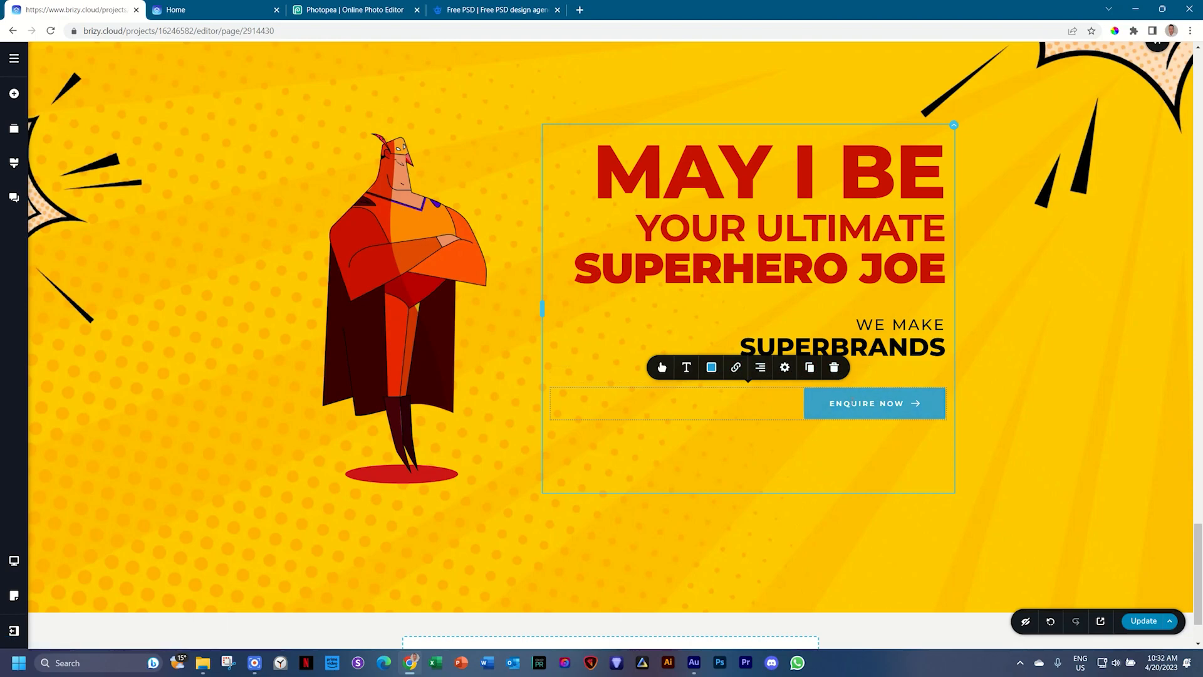
Step: Remove the arrow icon from the "ENQUIRE NOW" button
{"action": "left_click", "coordinate": [662, 367]}
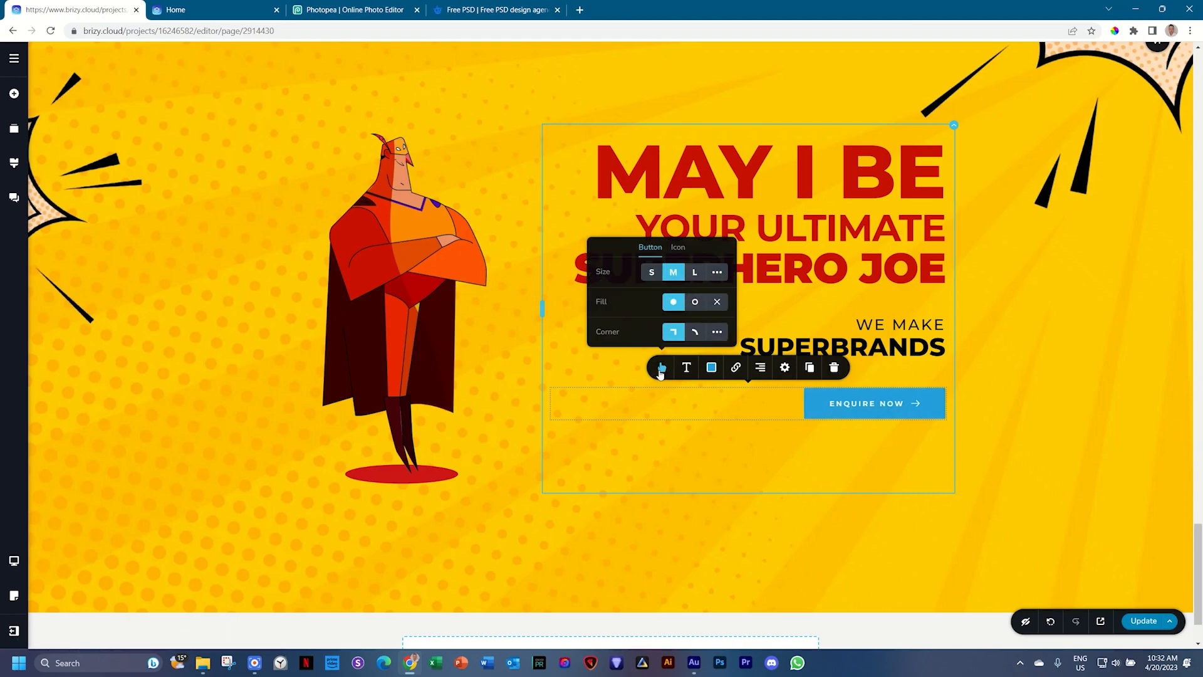
{"action": "left_click", "coordinate": [678, 248]}
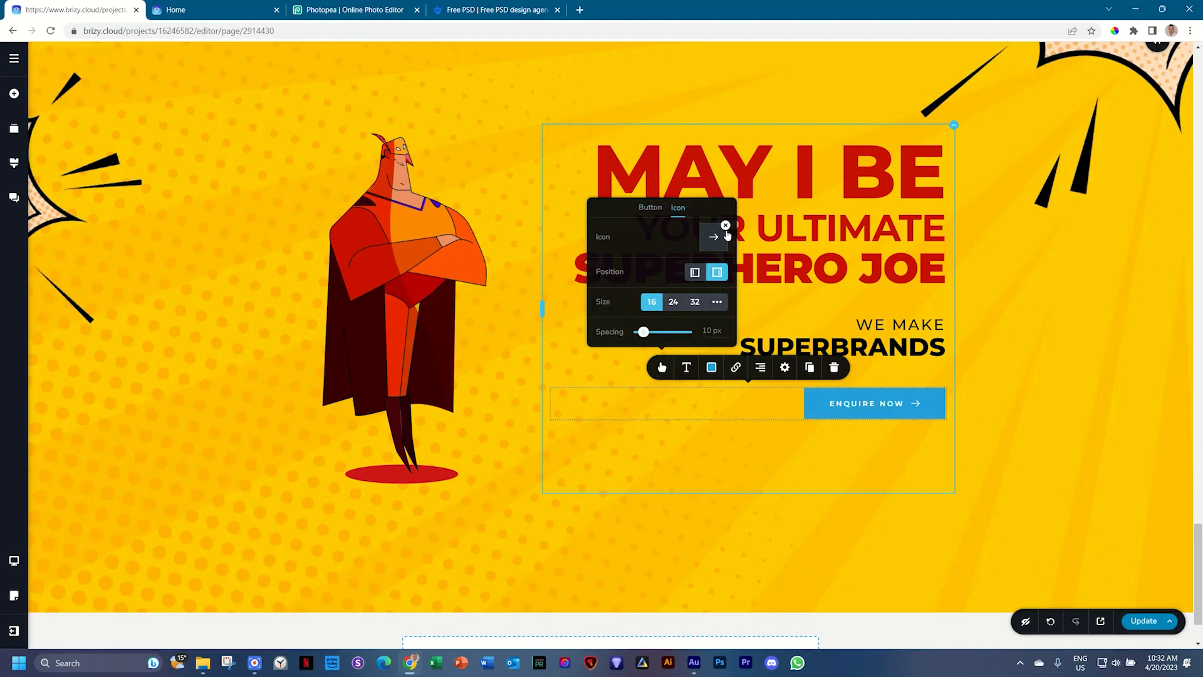
{"action": "left_click", "coordinate": [726, 228]}
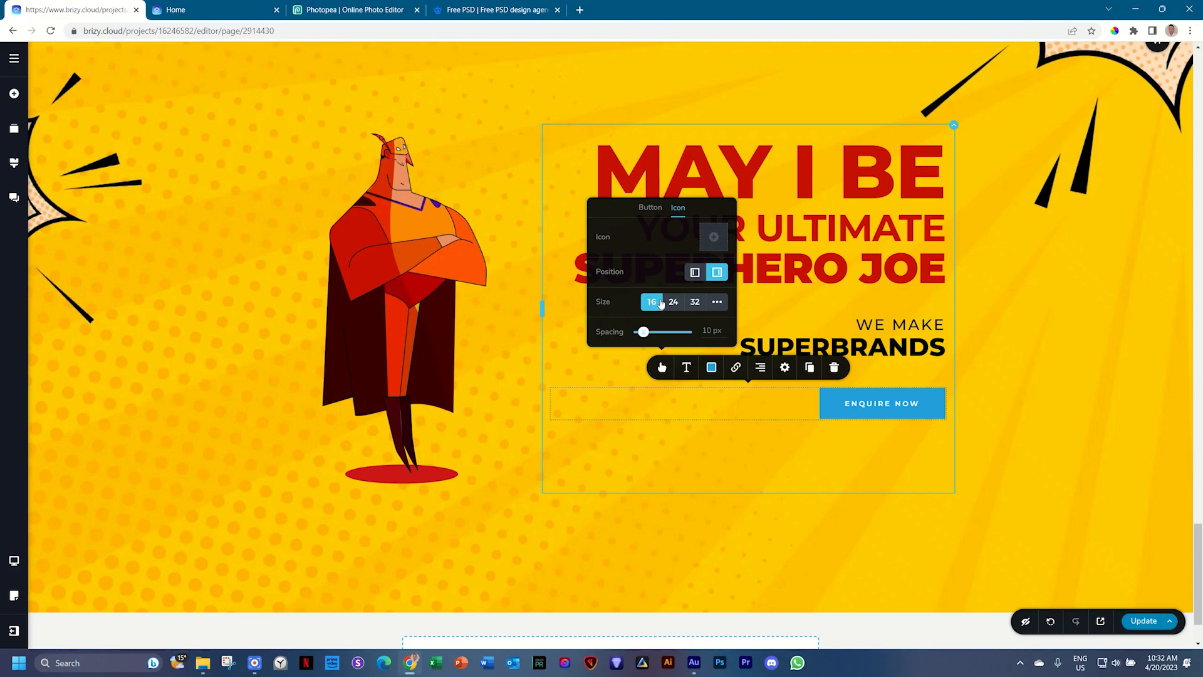
Step: Give the "ENQUIRE NOW" button a custom size with width 20 px and height 9 px
{"action": "left_click", "coordinate": [650, 213]}
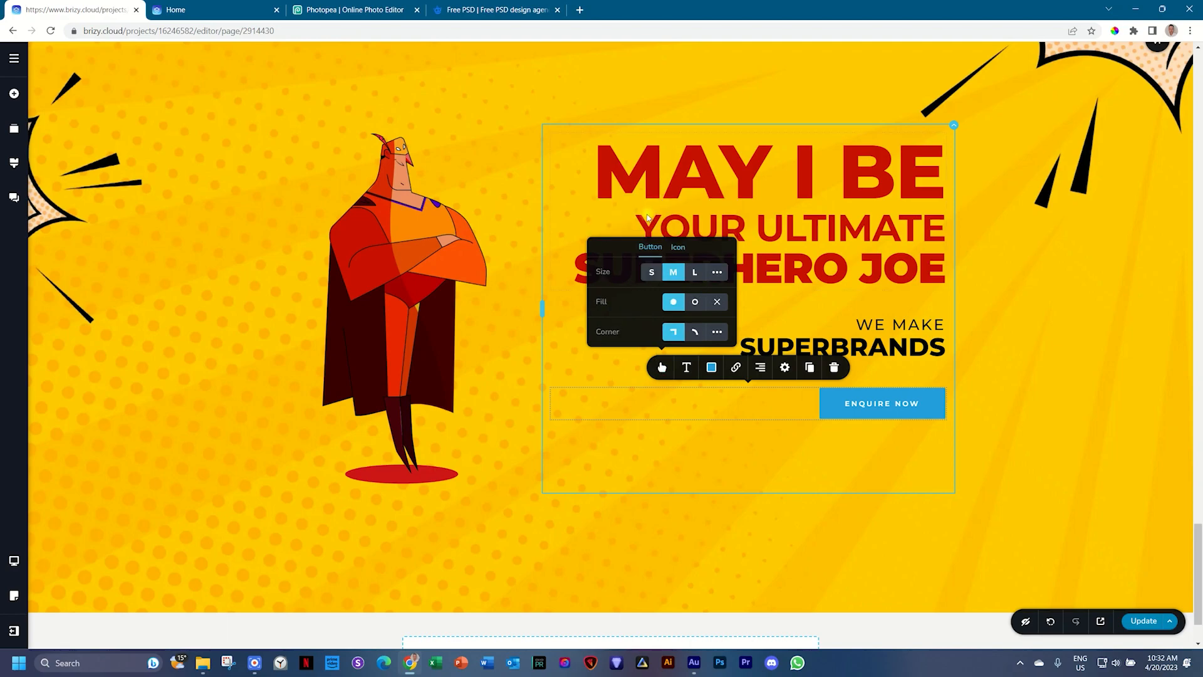
{"action": "left_click", "coordinate": [716, 273]}
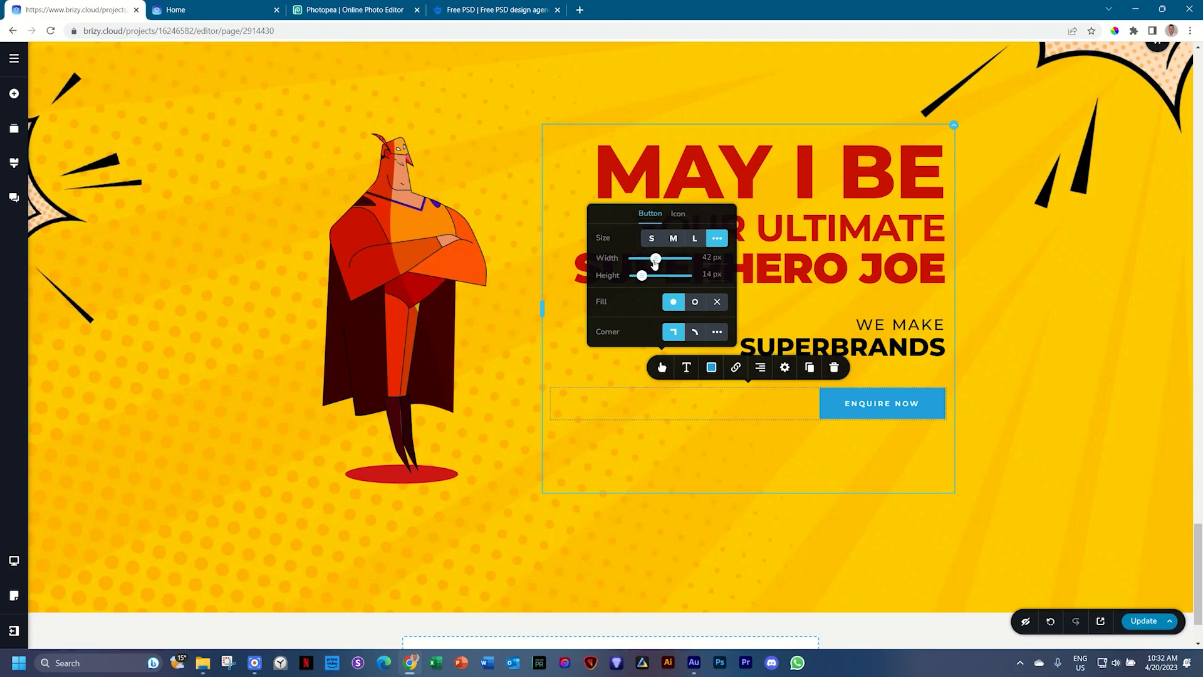
{"action": "left_click_drag", "start_coordinate": [655, 262], "coordinate": [639, 275]}
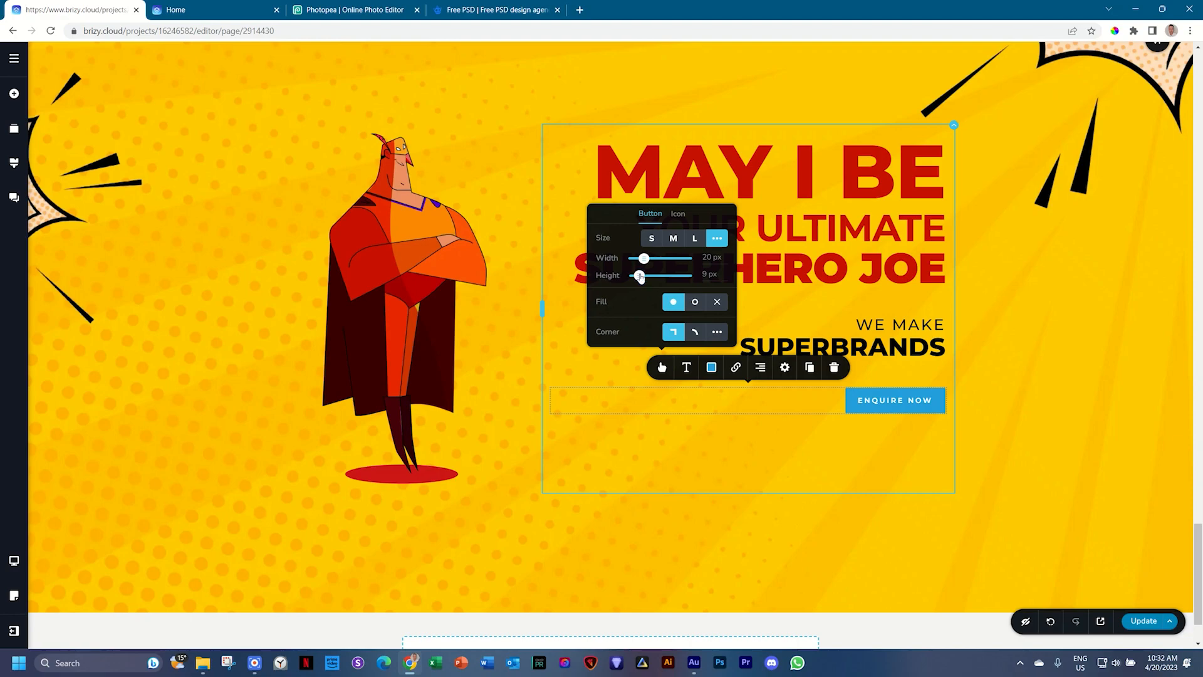
Step: Set the "ENQUIRE NOW" button's label to 26 px in Extra Bold weight
{"action": "left_click", "coordinate": [692, 374]}
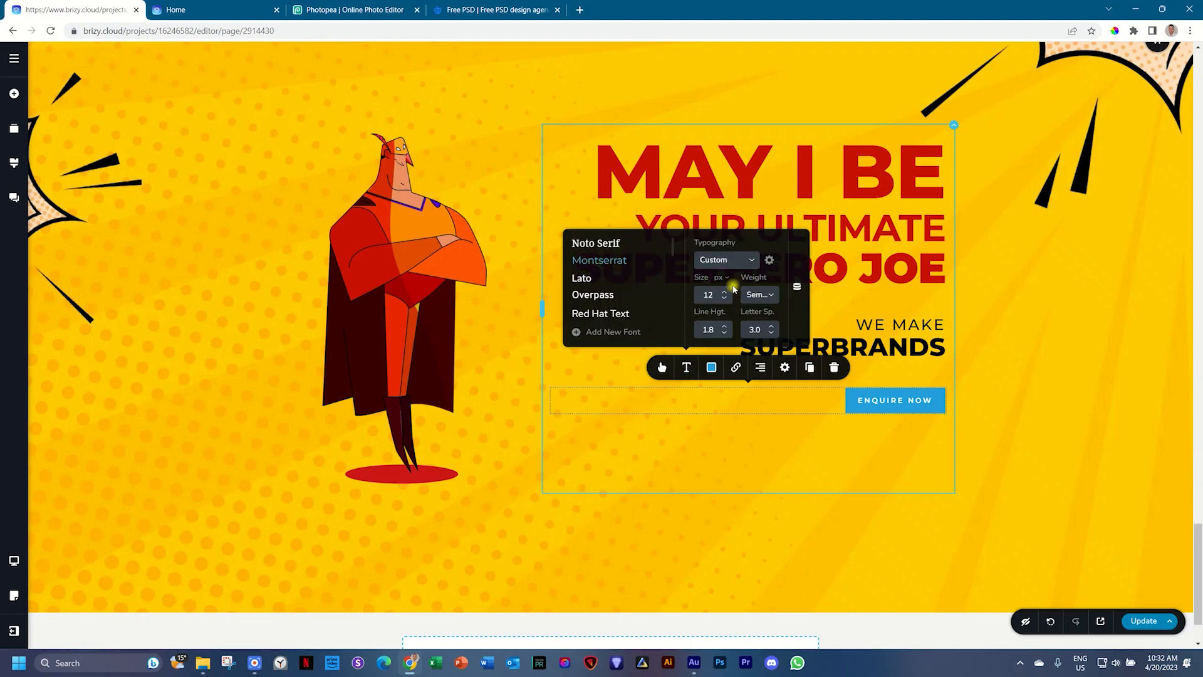
{"action": "left_click", "coordinate": [725, 291]}
{"action": "left_click", "coordinate": [725, 290]}
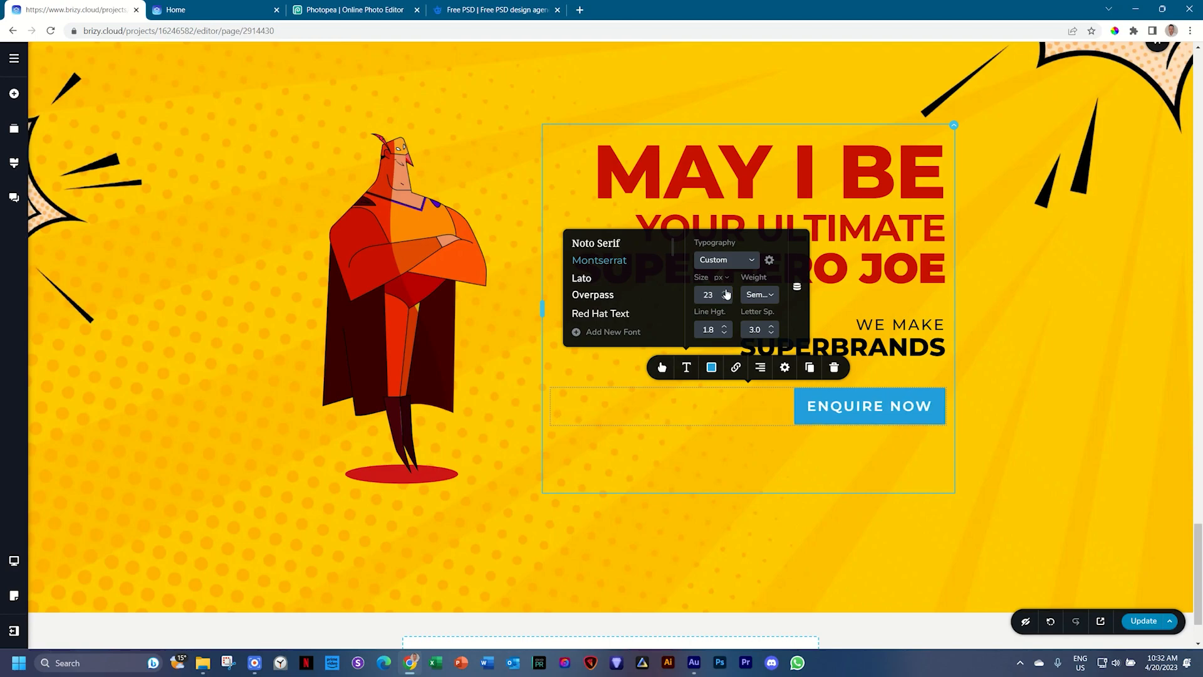
{"action": "left_click", "coordinate": [768, 297]}
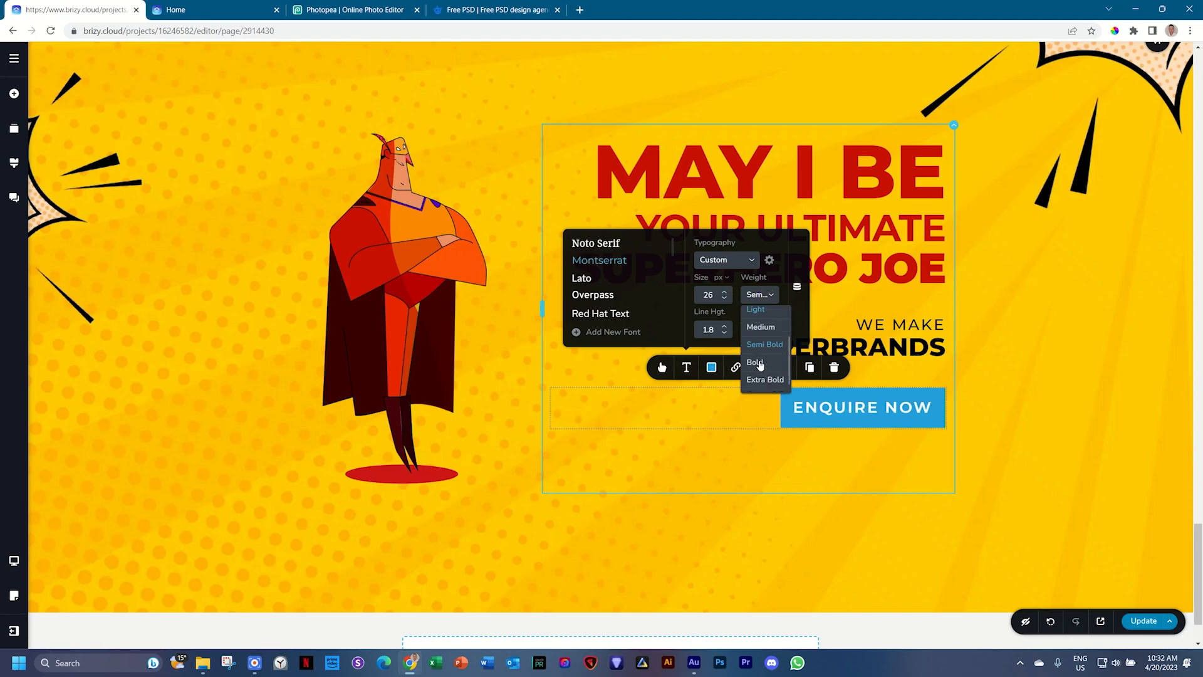
{"action": "left_click", "coordinate": [760, 367]}
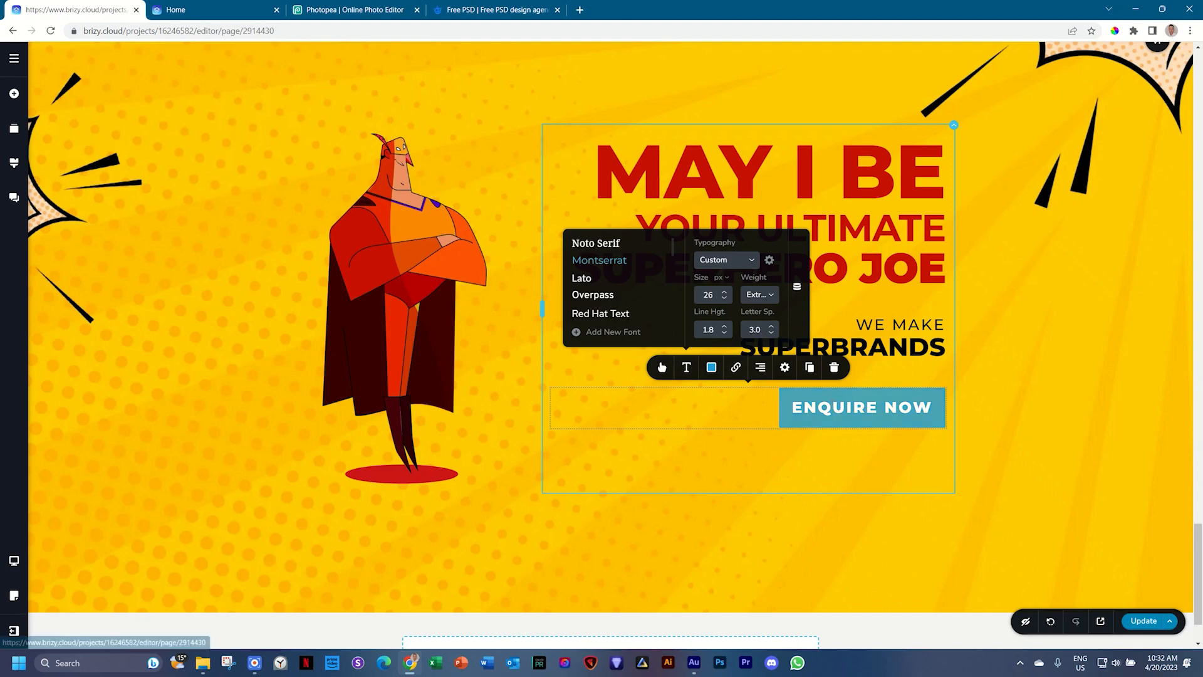
{"action": "left_click", "coordinate": [832, 405]}
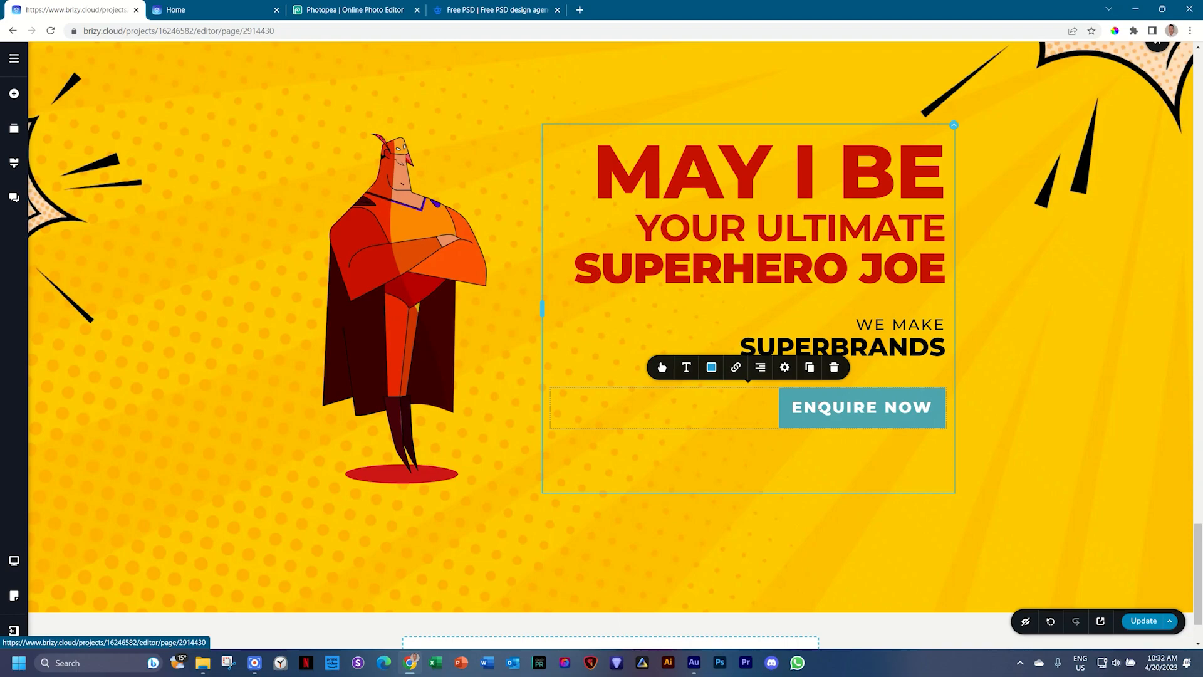
{"action": "left_click", "coordinate": [711, 368]}
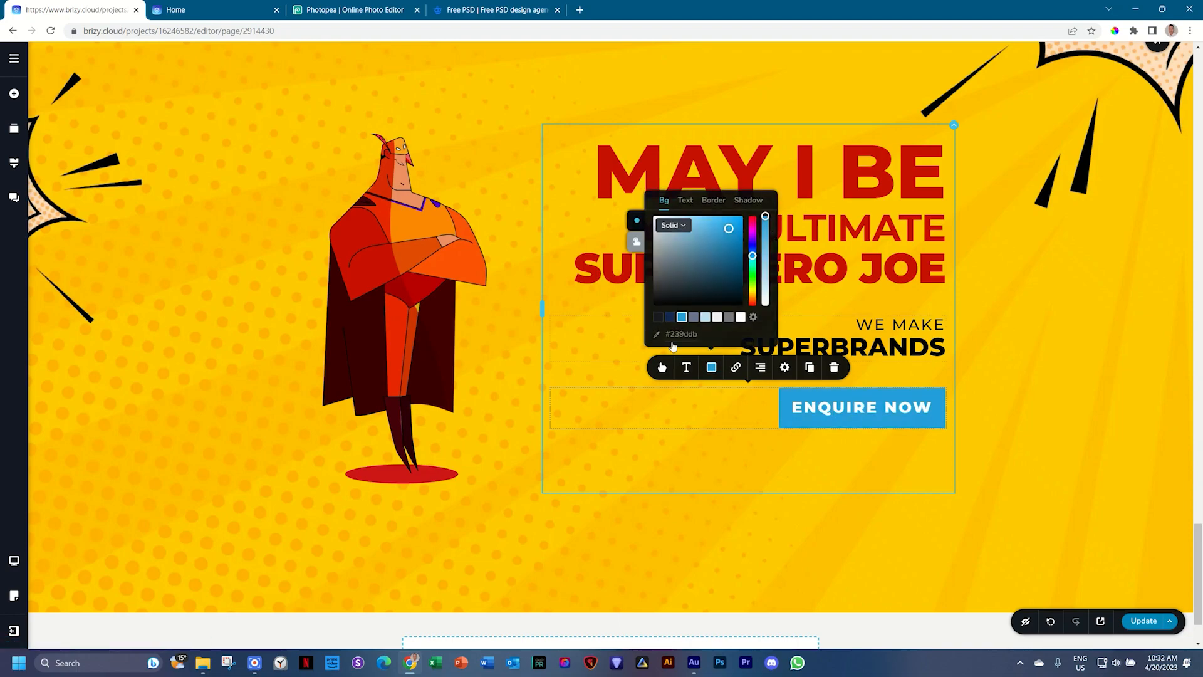
{"action": "left_click", "coordinate": [837, 188]}
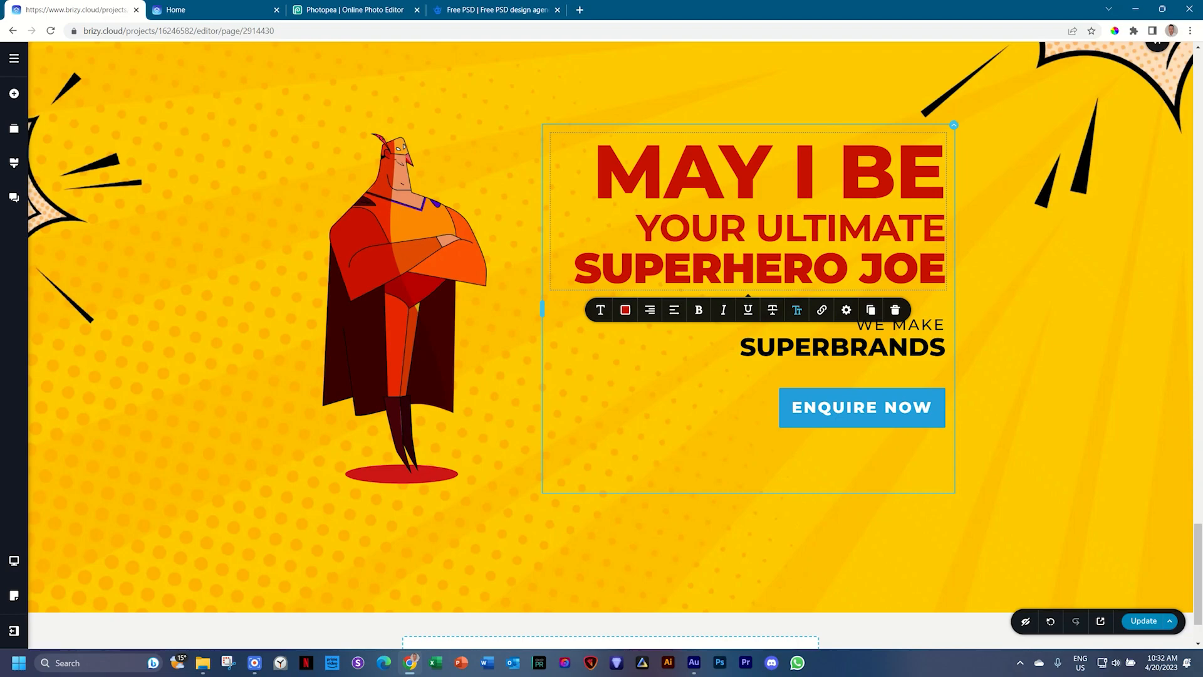
Step: Replace the light blue swatch in the global style palette with the headline's red, #C81101
{"action": "left_click", "coordinate": [15, 164]}
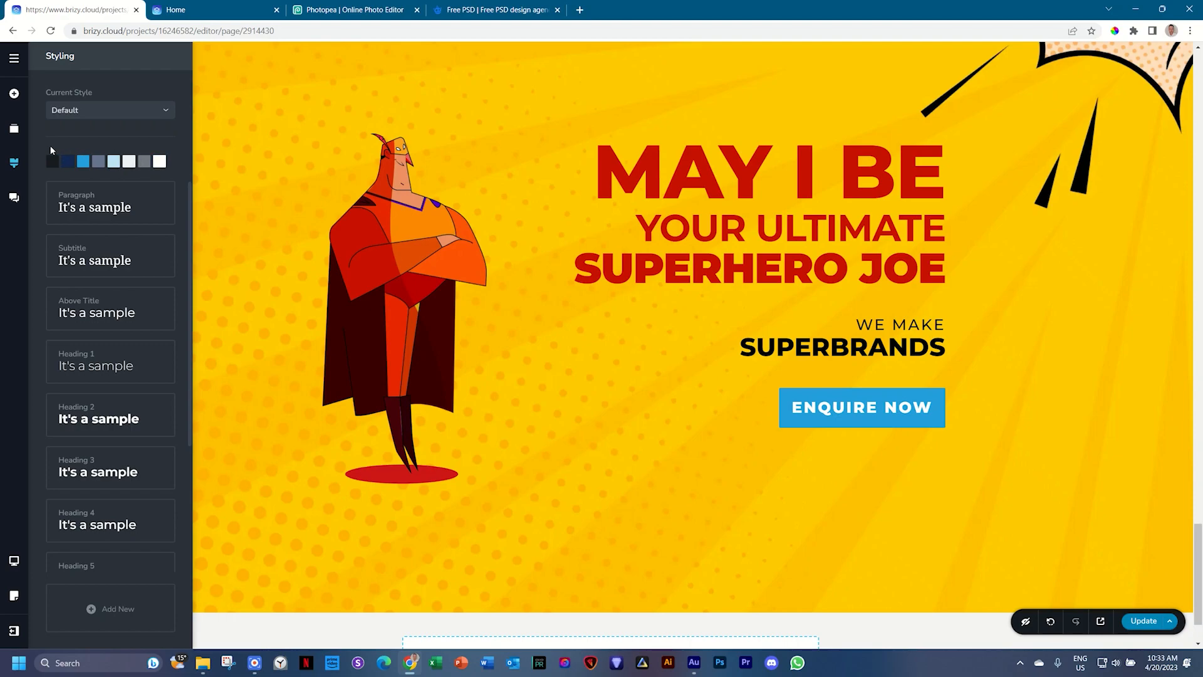
{"action": "left_click", "coordinate": [114, 164]}
{"action": "left_click", "coordinate": [65, 283]}
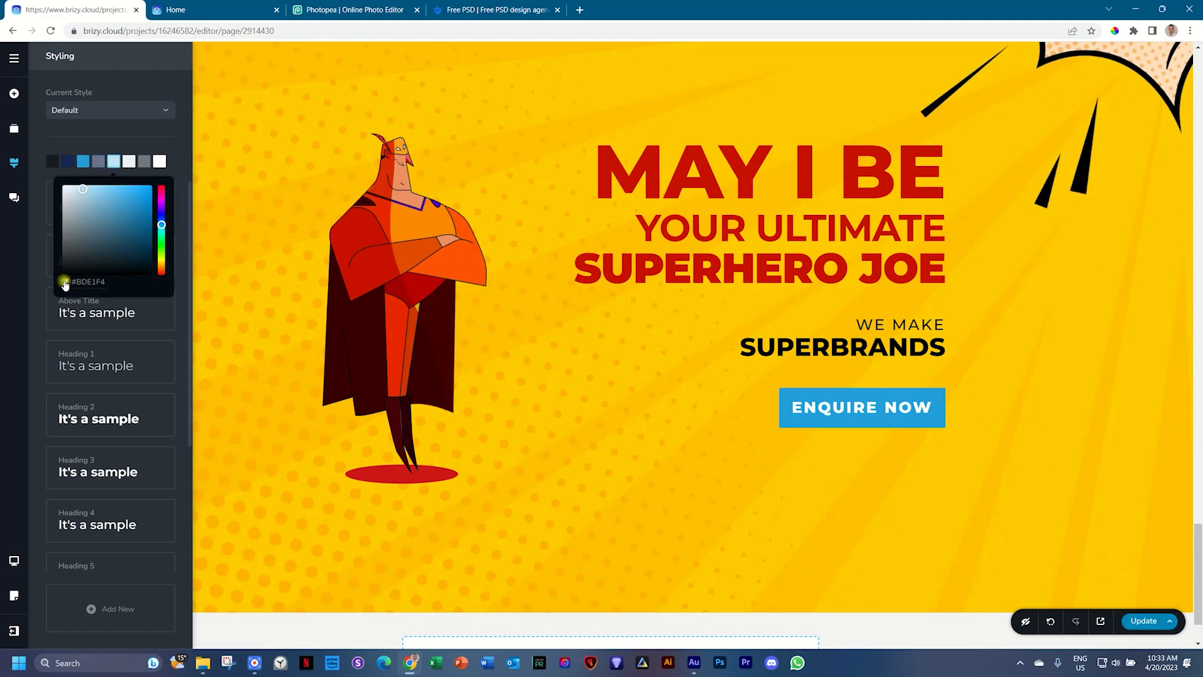
{"action": "left_click", "coordinate": [653, 162]}
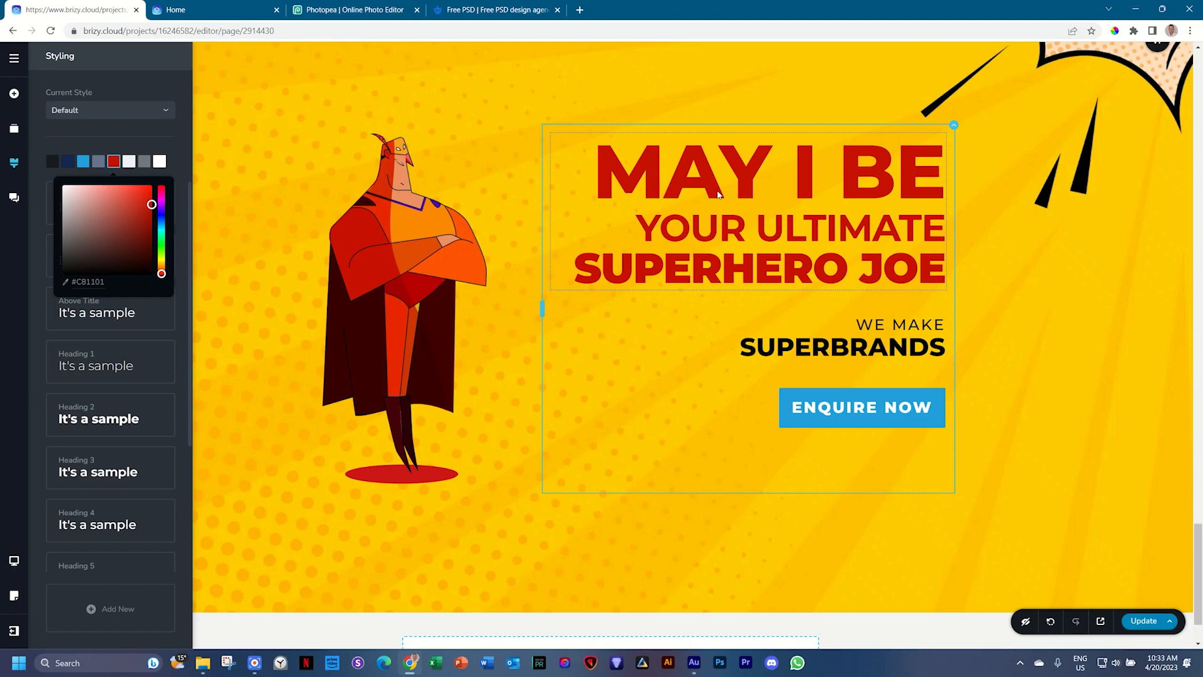
Step: Apply the red palette colour to all three lines of the headline
{"action": "left_click", "coordinate": [592, 176]}
{"action": "left_click_drag", "start_coordinate": [592, 176], "coordinate": [938, 256]}
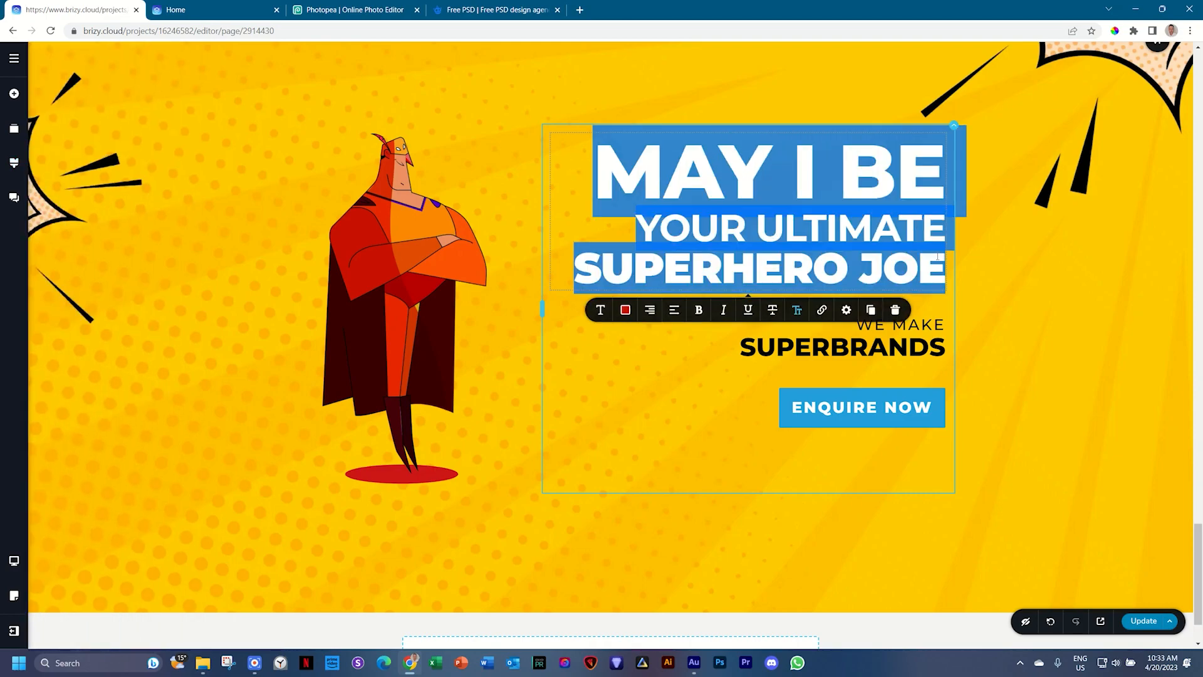
{"action": "left_click", "coordinate": [624, 310]}
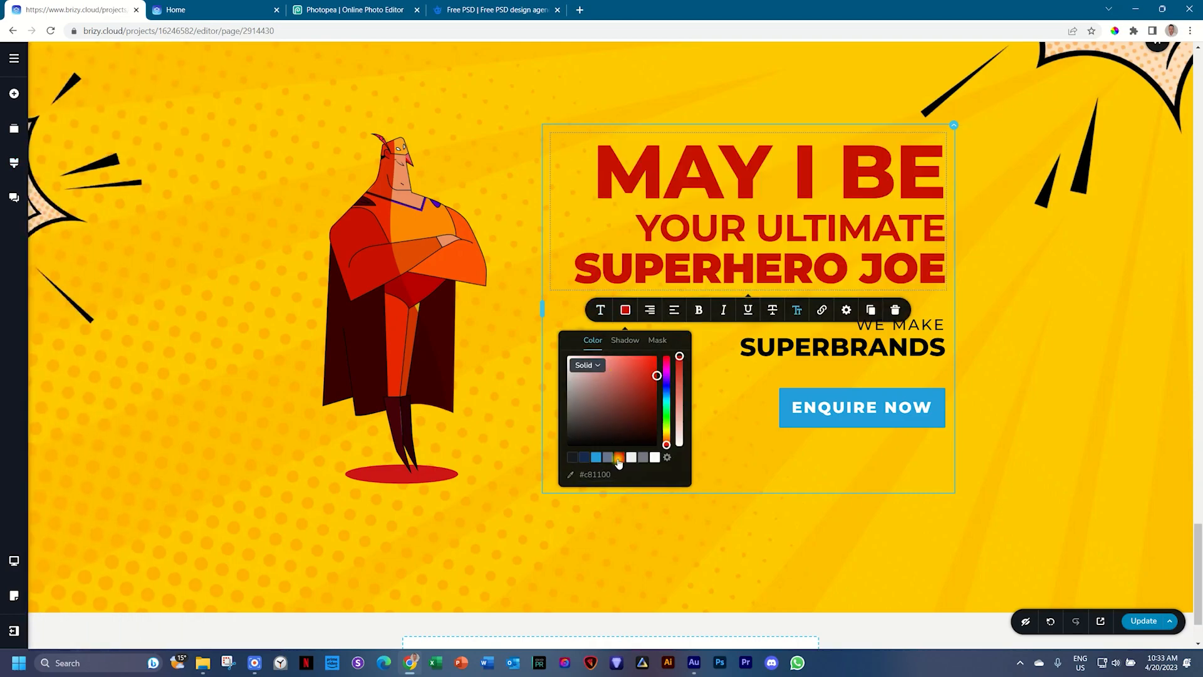
{"action": "left_click", "coordinate": [777, 178]}
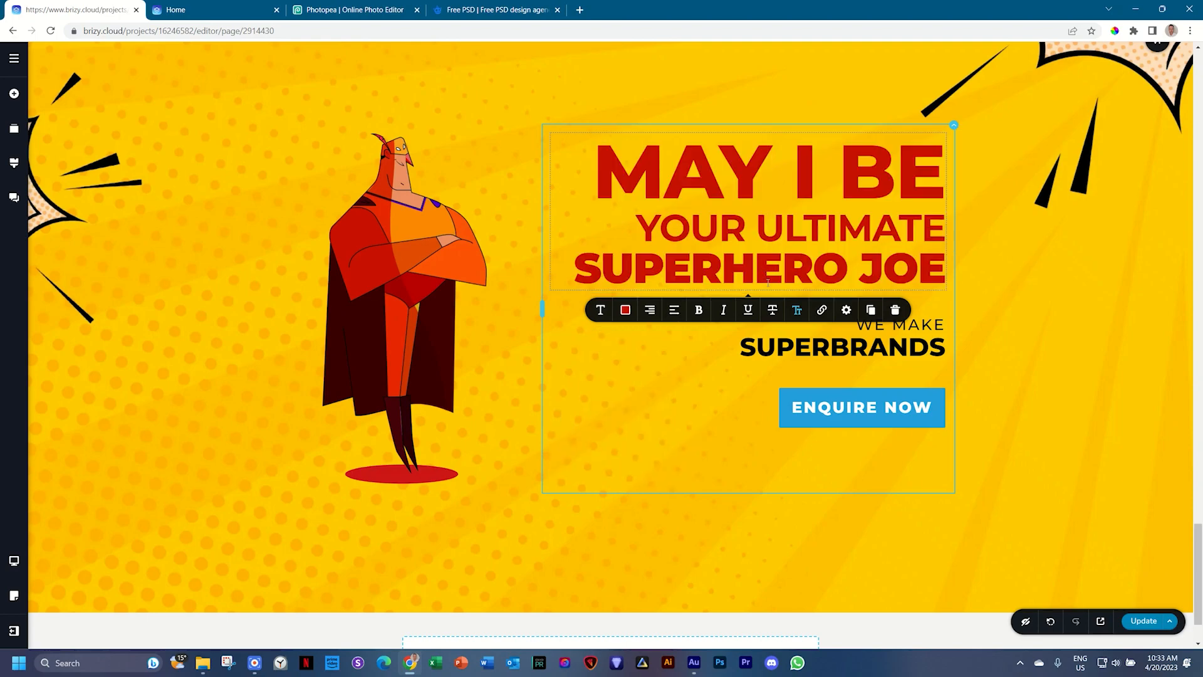
Step: Set the "ENQUIRE NOW" button's normal background to the red palette colour #c81101
{"action": "left_click", "coordinate": [810, 407]}
{"action": "left_click", "coordinate": [825, 368]}
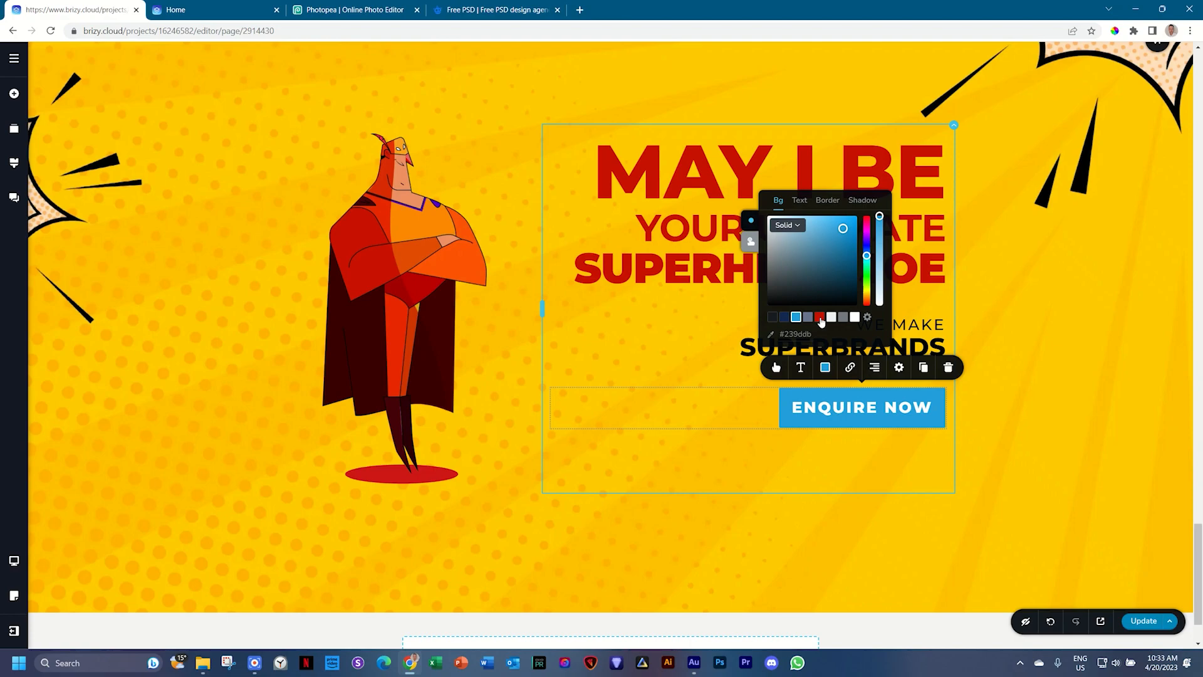
{"action": "left_click", "coordinate": [818, 317]}
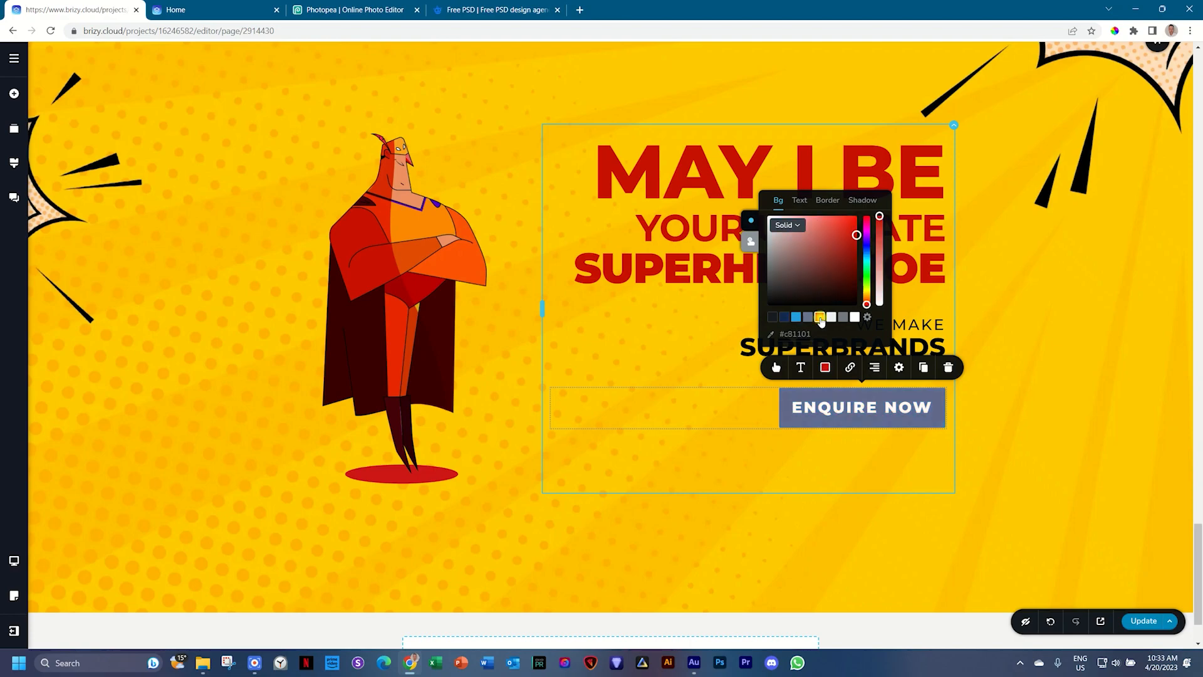
Step: Give the "ENQUIRE NOW" button a hover background in the palette red #c81101 with lowered opacity
{"action": "left_click", "coordinate": [748, 243]}
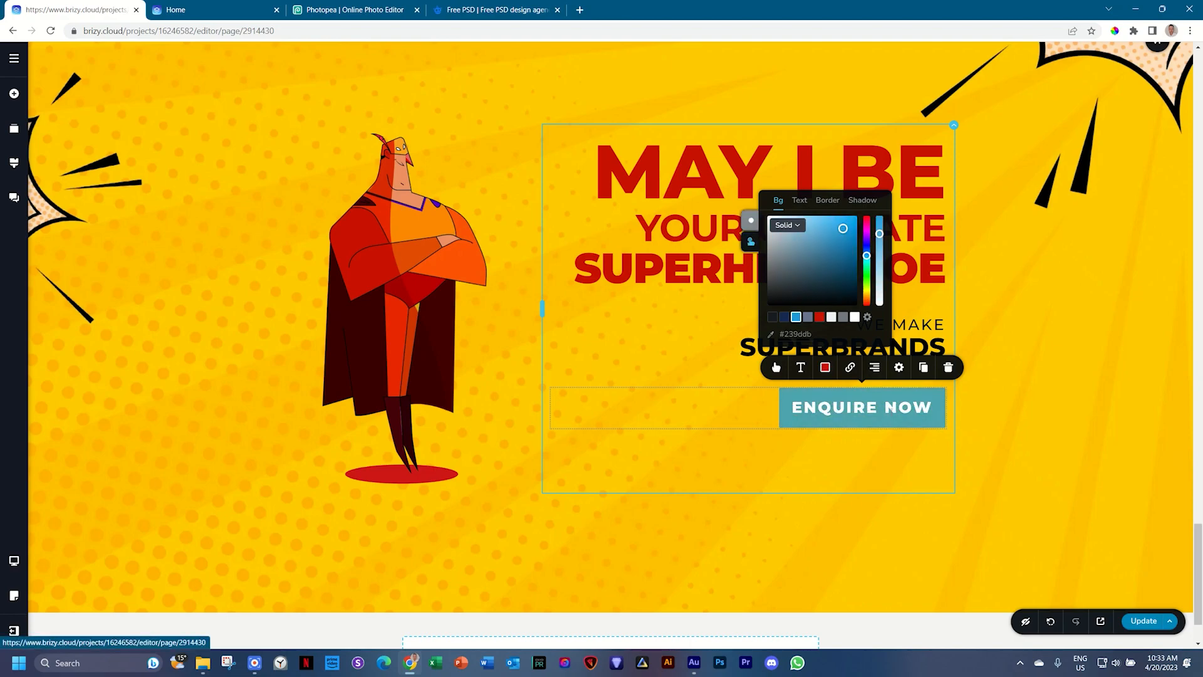
{"action": "left_click", "coordinate": [819, 317]}
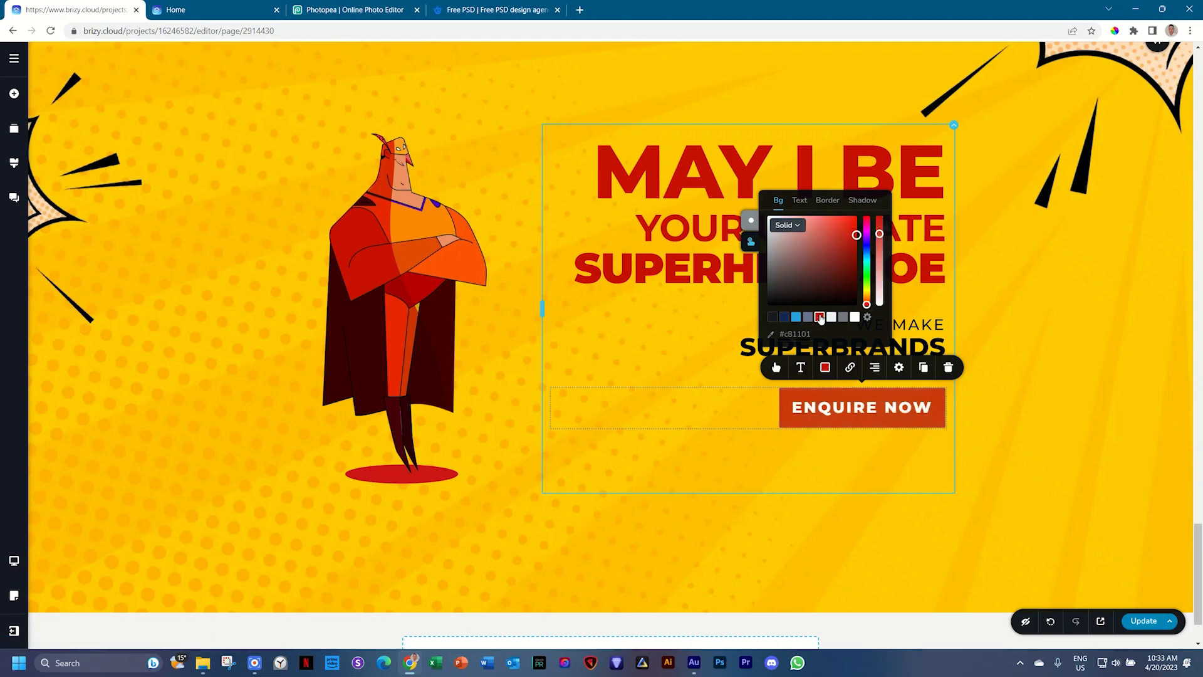
{"action": "left_click_drag", "start_coordinate": [879, 233], "coordinate": [879, 251]}
{"action": "left_click", "coordinate": [750, 222]}
{"action": "left_click", "coordinate": [1014, 349]}
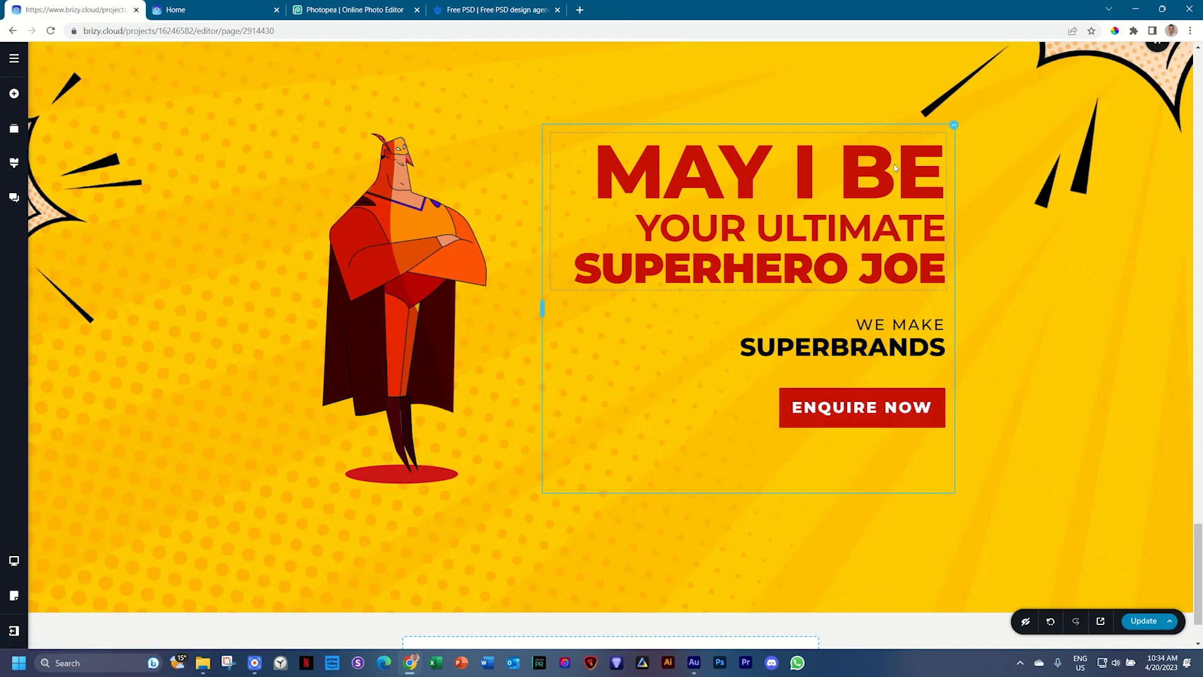
Step: Vertically centre the content of the column holding the headline, subheading and button
{"action": "left_click", "coordinate": [953, 126]}
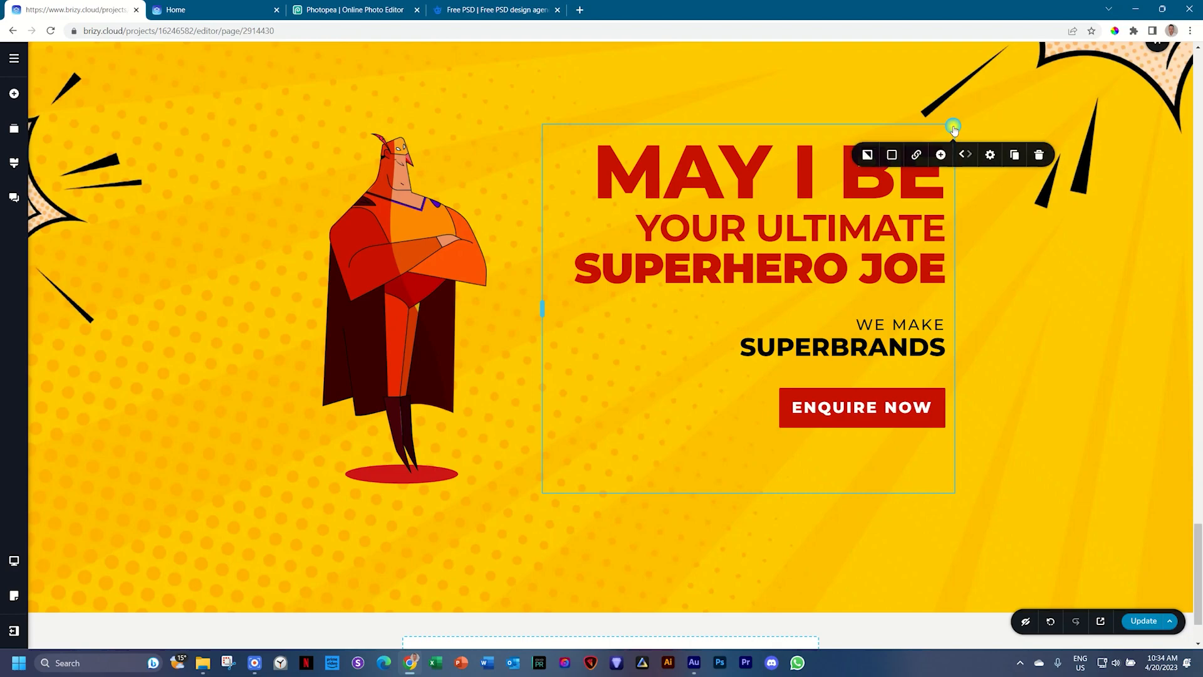
{"action": "left_click", "coordinate": [988, 156]}
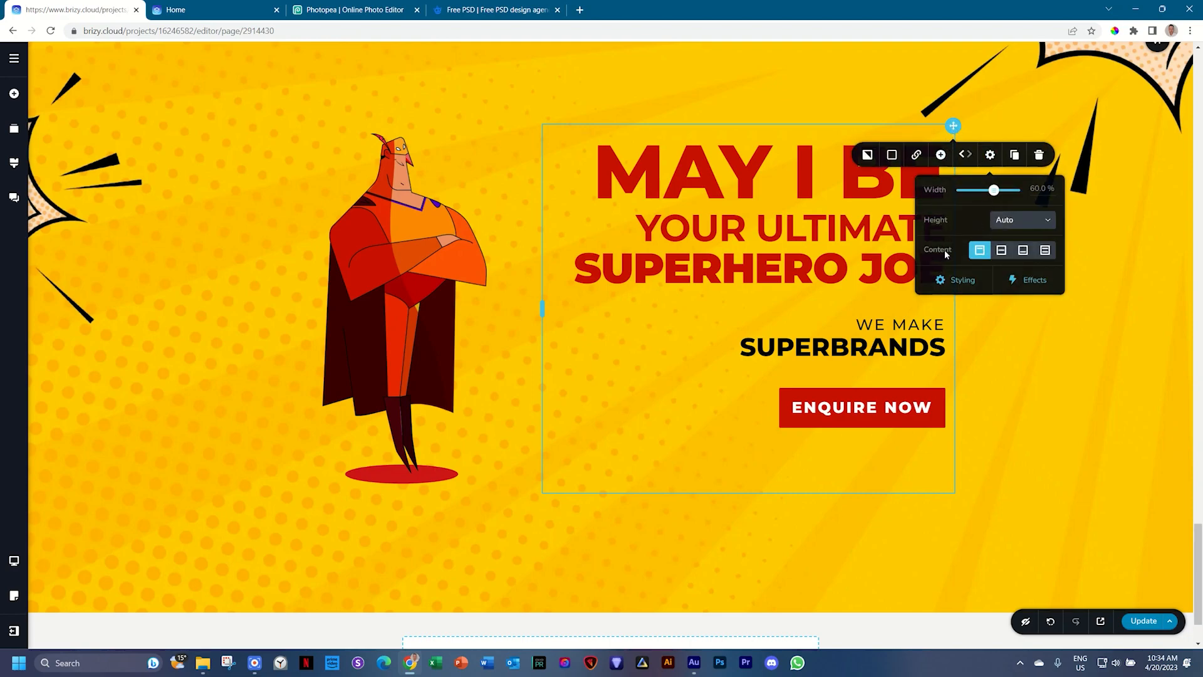
{"action": "left_click", "coordinate": [1001, 250]}
{"action": "left_click", "coordinate": [962, 408]}
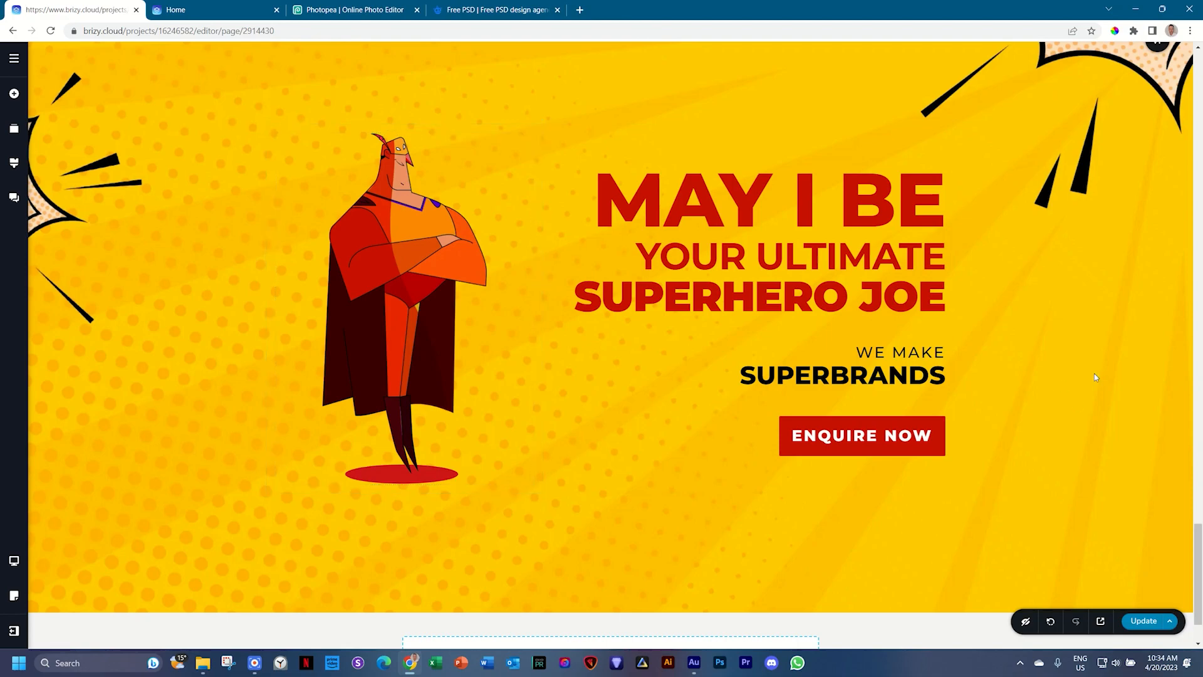
Step: Update the page with the latest changes and open its live preview
{"action": "left_click", "coordinate": [1128, 621]}
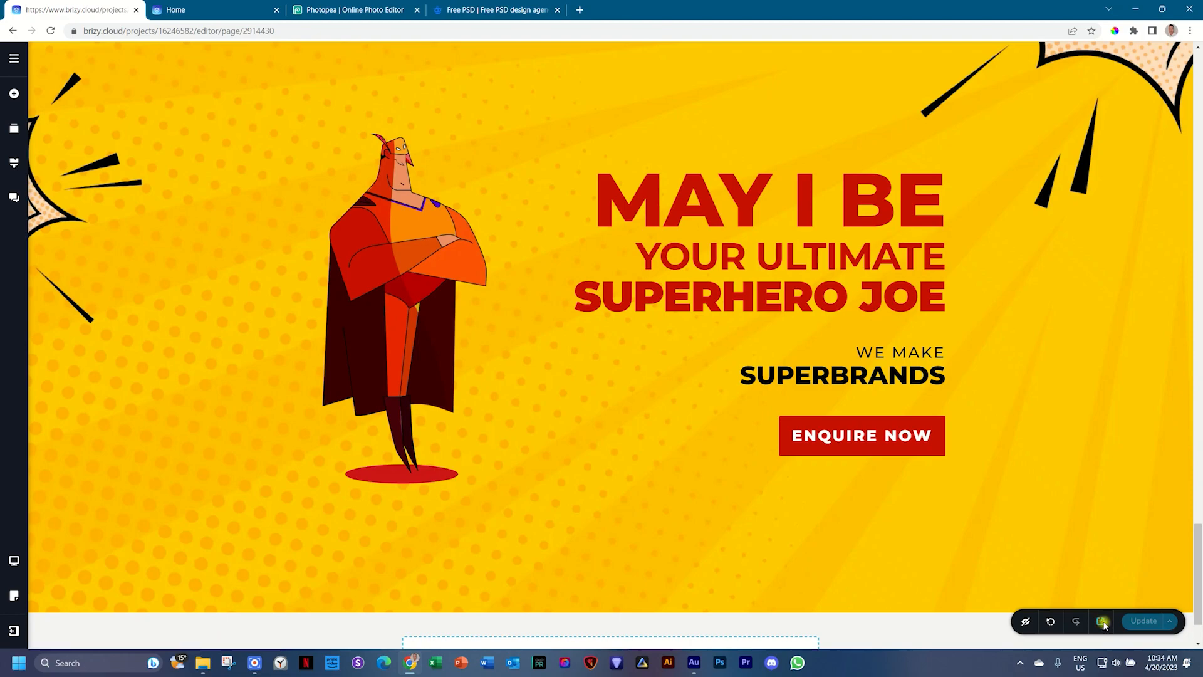
{"action": "left_click", "coordinate": [1103, 623]}
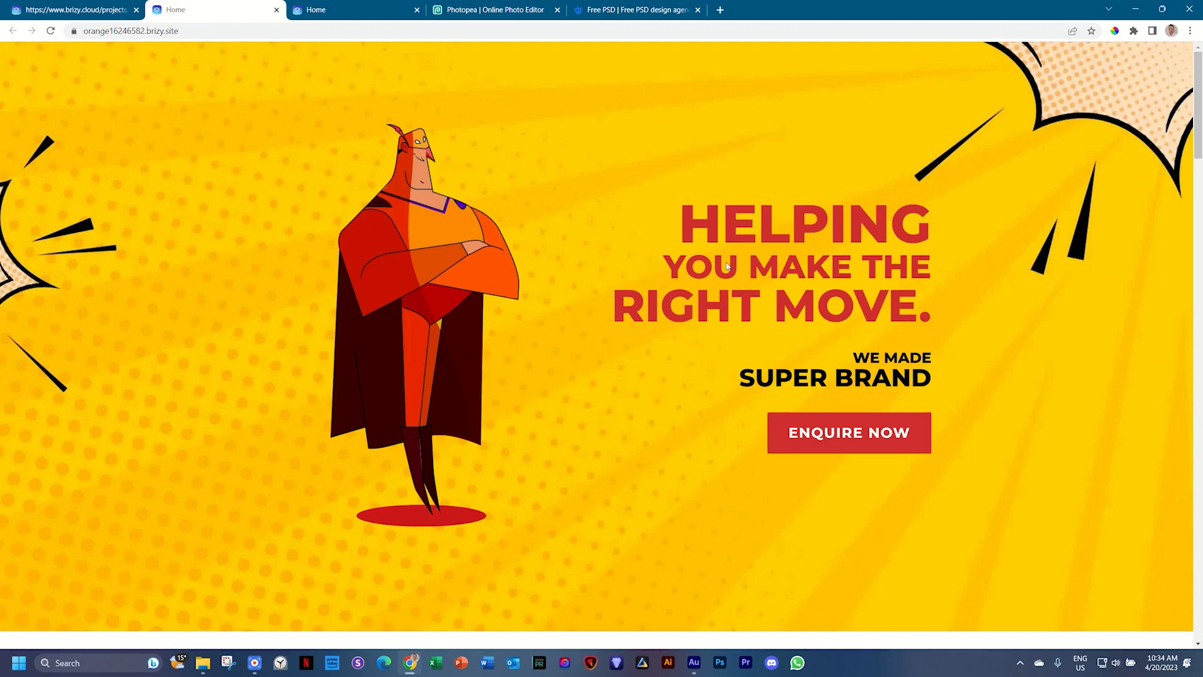
Step: Return to the page editor and switch it to the tablet view
{"action": "left_click", "coordinate": [65, 7]}
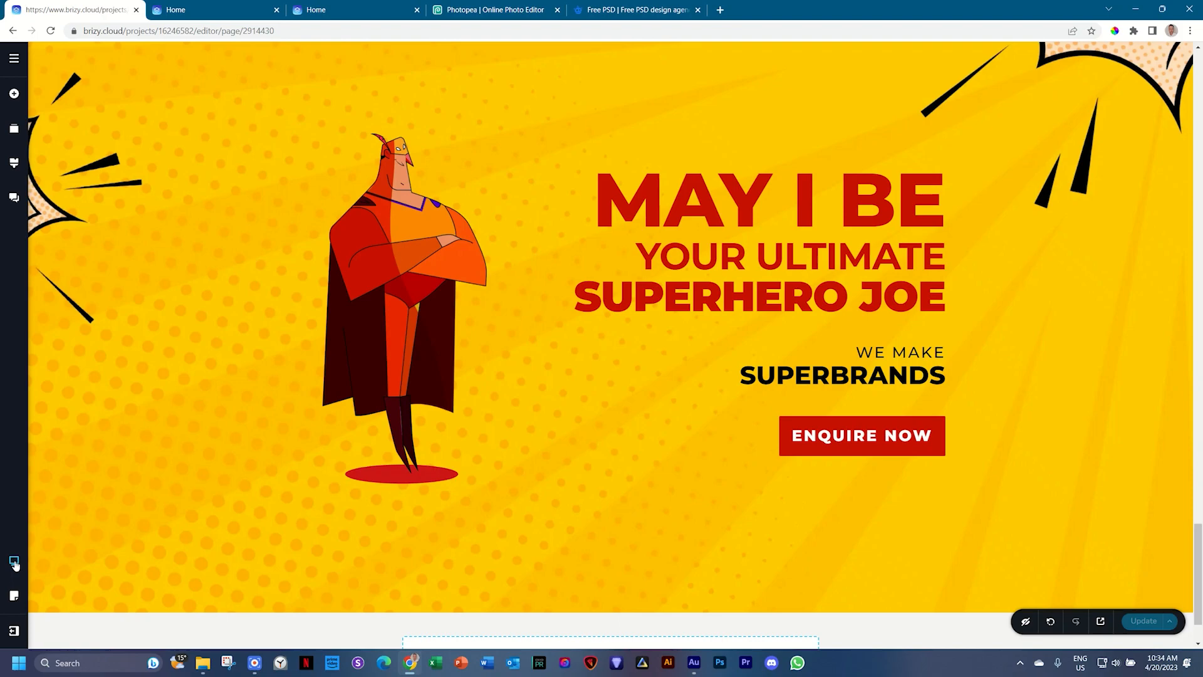
{"action": "left_click", "coordinate": [15, 562]}
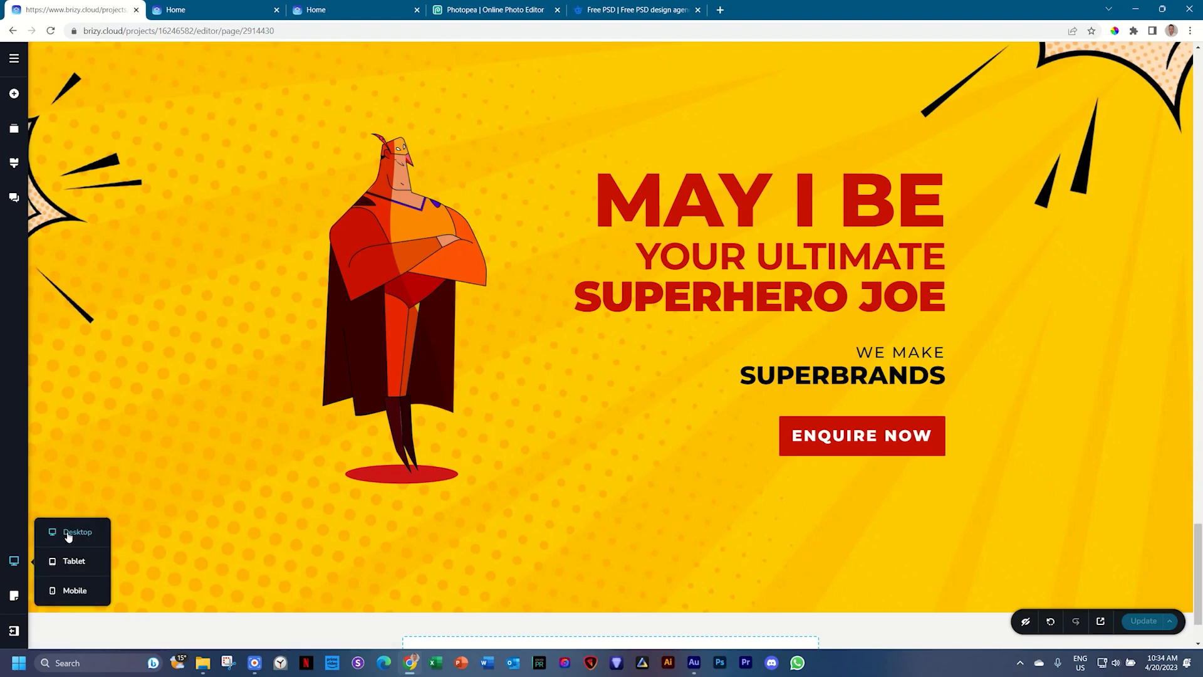
{"action": "left_click", "coordinate": [77, 561]}
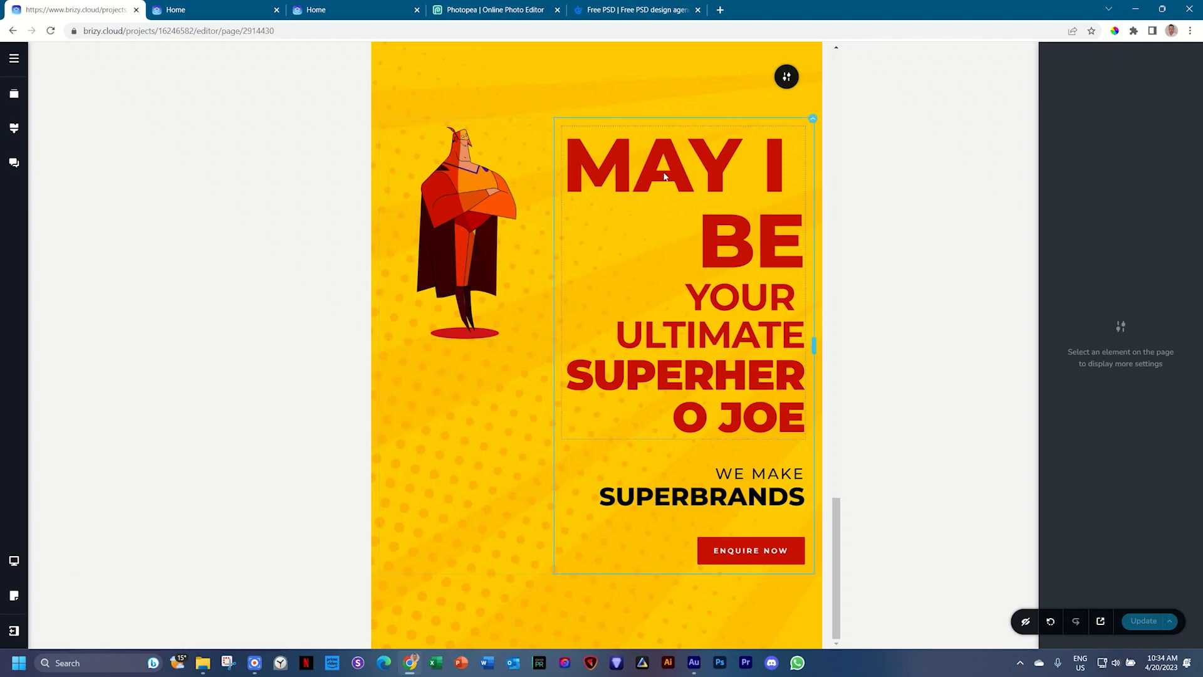
{"action": "left_click", "coordinate": [689, 173]}
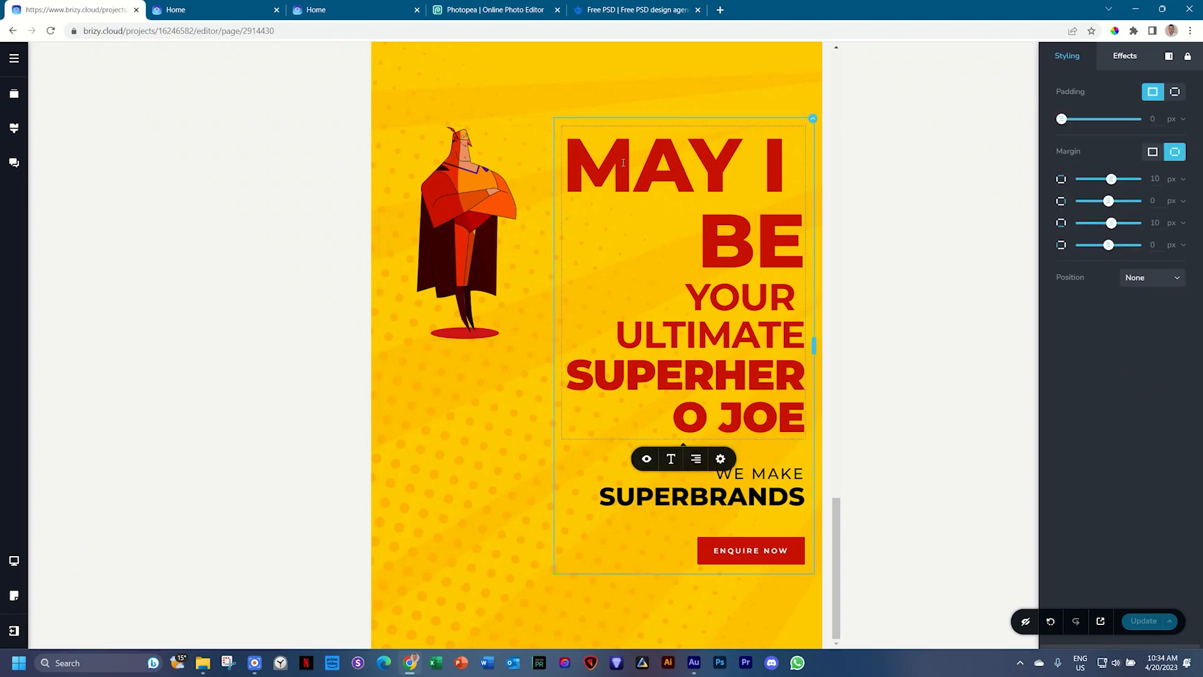
{"action": "left_click", "coordinate": [557, 132]}
{"action": "left_click", "coordinate": [602, 147]}
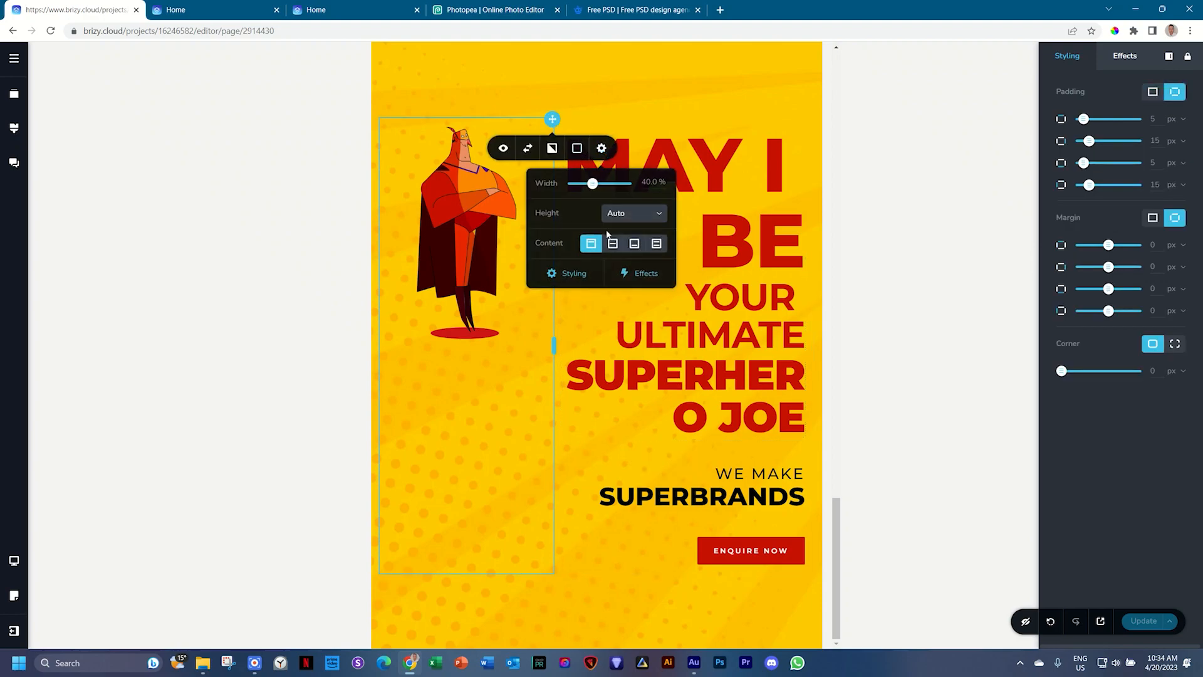
Step: Set the "MAY I BE" headline line to 74 px for tablet
{"action": "left_click", "coordinate": [739, 236]}
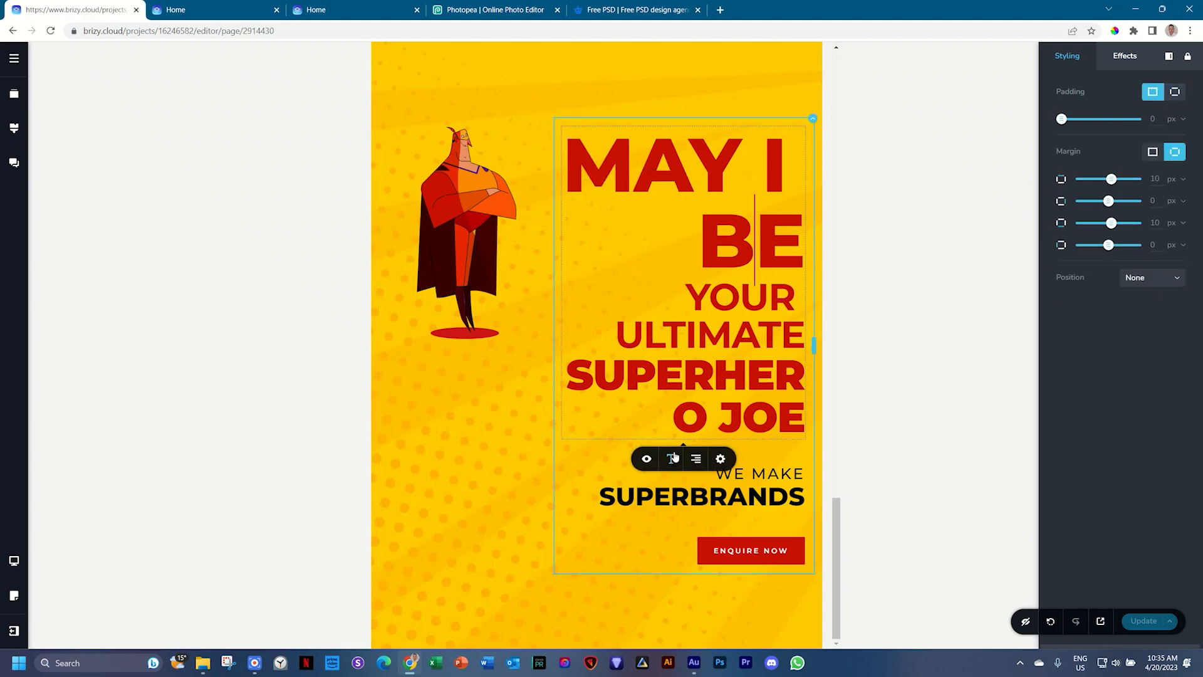
{"action": "left_click", "coordinate": [673, 458]}
{"action": "left_click", "coordinate": [659, 390]}
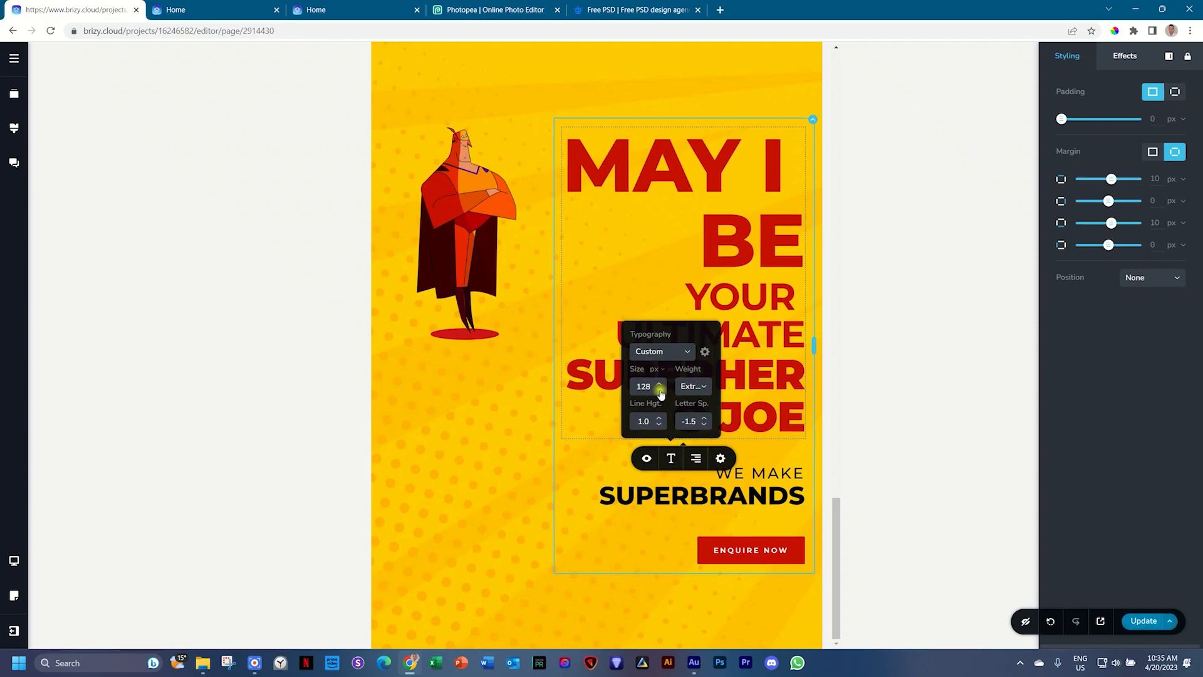
{"action": "left_click", "coordinate": [659, 390]}
{"action": "left_click", "coordinate": [659, 389]}
{"action": "left_click", "coordinate": [659, 389]}
{"action": "left_click", "coordinate": [659, 389]}
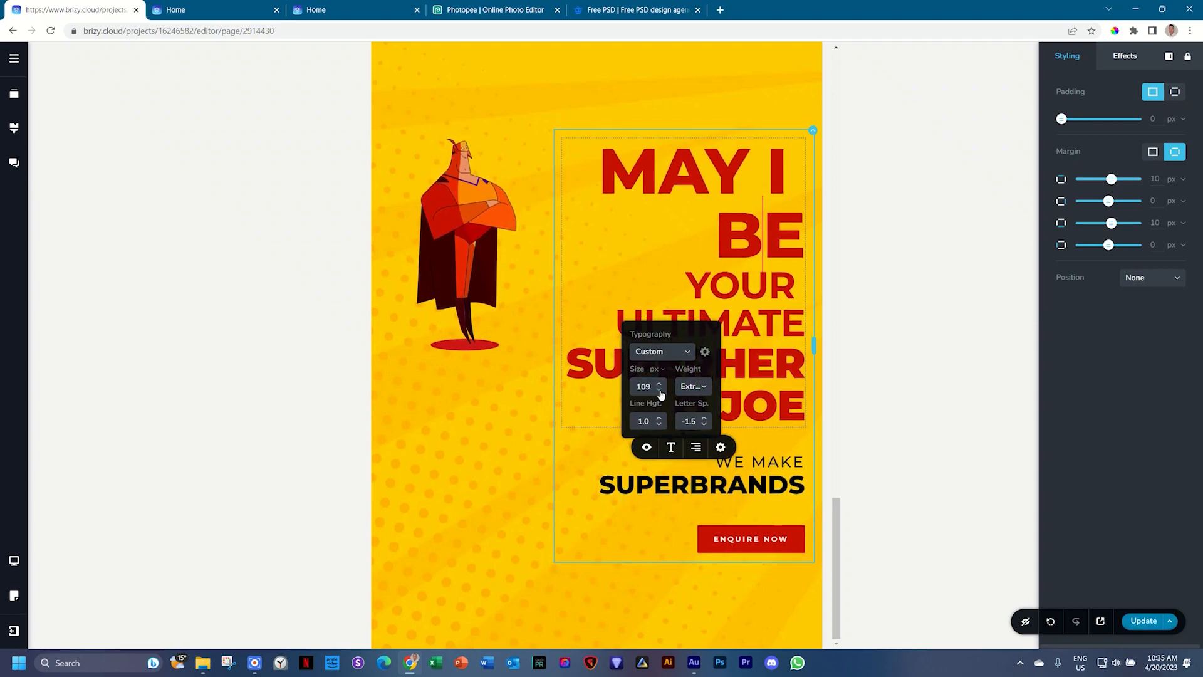
{"action": "left_click", "coordinate": [659, 390]}
{"action": "left_click", "coordinate": [659, 390]}
{"action": "left_click", "coordinate": [659, 390]}
{"action": "left_click", "coordinate": [659, 390]}
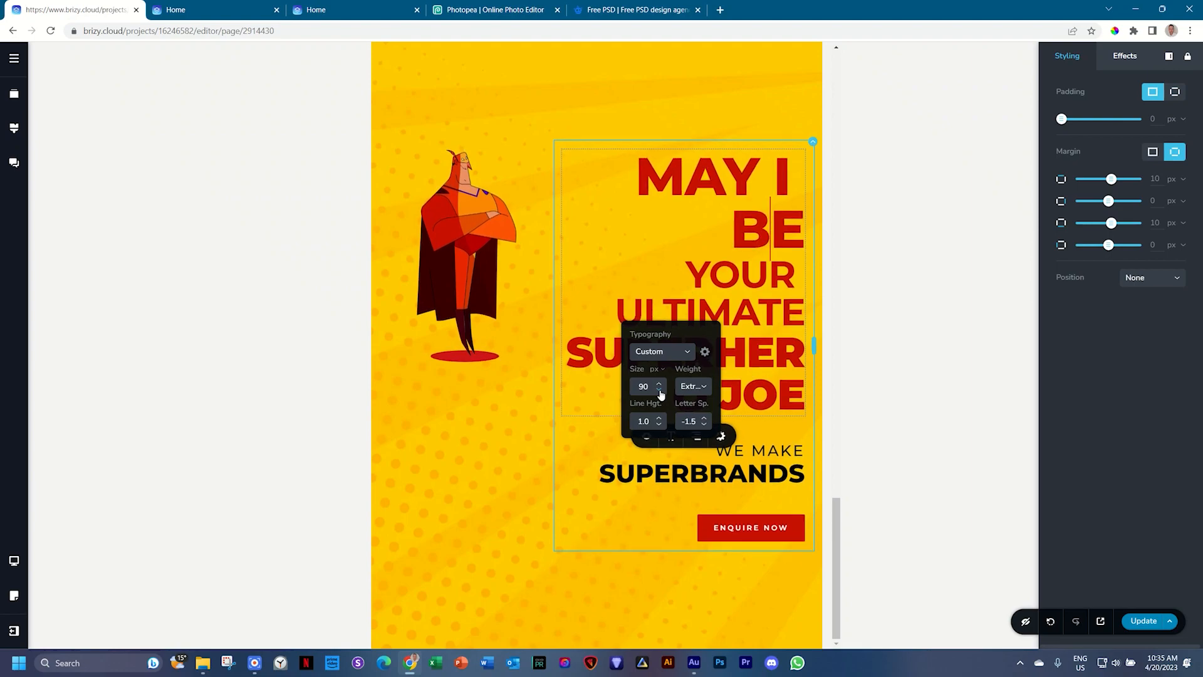
{"action": "left_click", "coordinate": [659, 390]}
{"action": "left_click", "coordinate": [659, 390]}
{"action": "left_click", "coordinate": [659, 389]}
{"action": "left_click", "coordinate": [659, 390]}
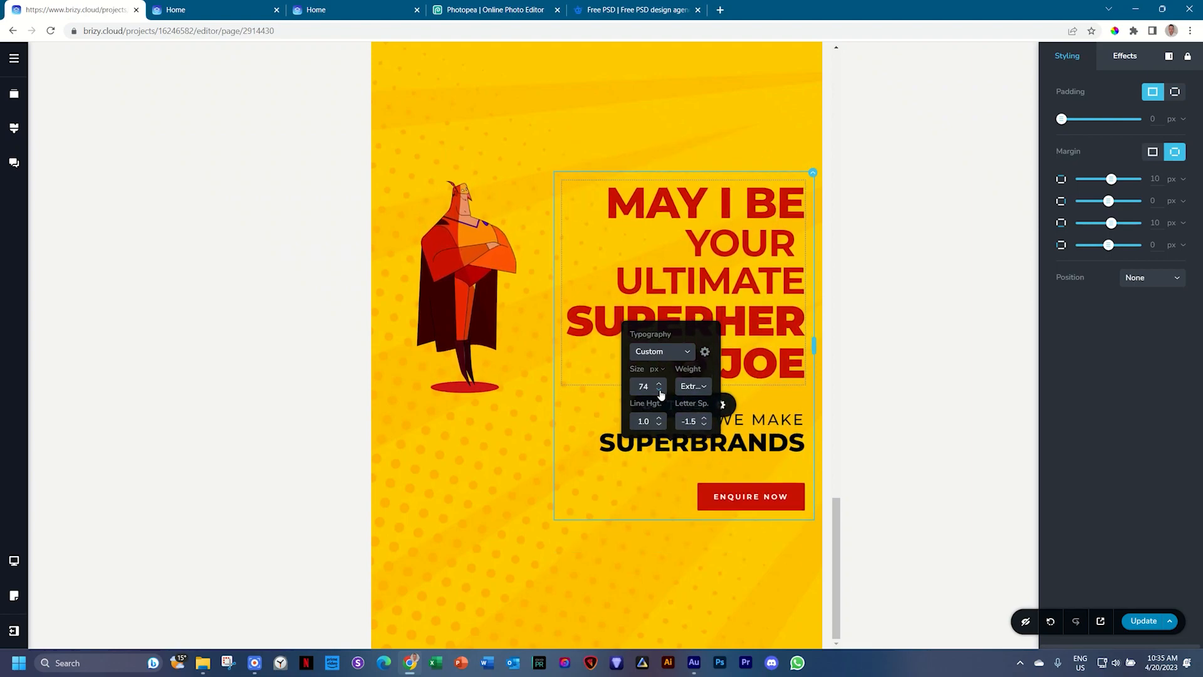
Step: Set the "YOUR ULTIMATE" headline line to 34 px for tablet
{"action": "left_click", "coordinate": [752, 243]}
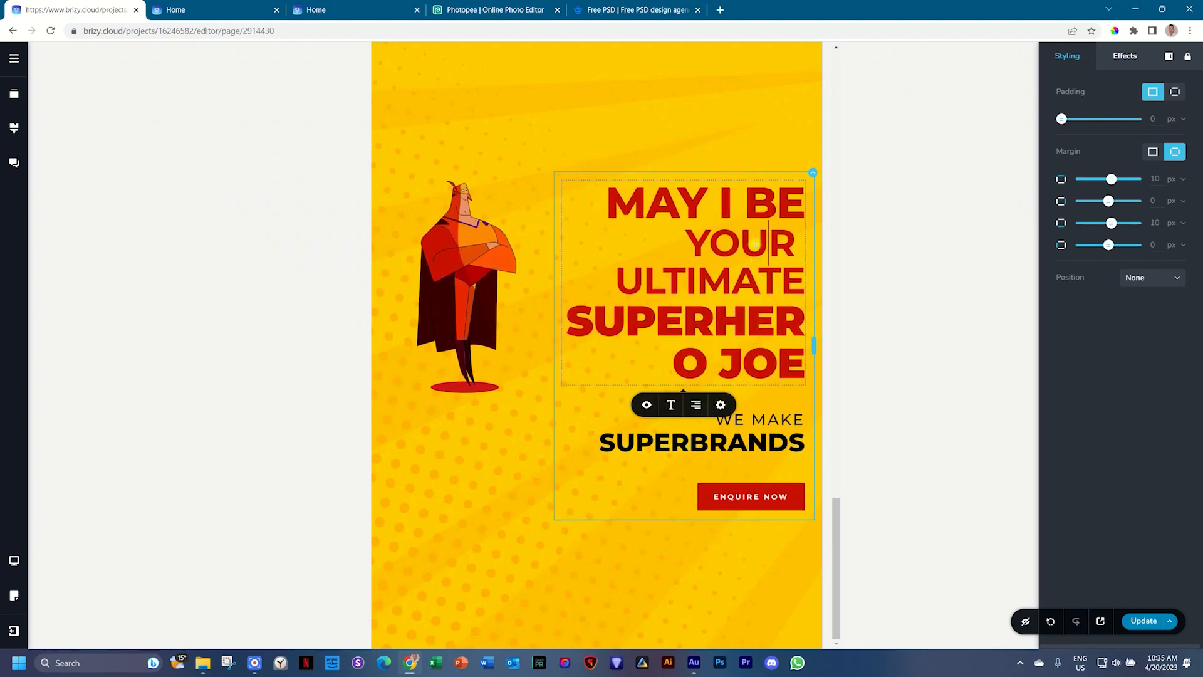
{"action": "left_click", "coordinate": [670, 404]}
{"action": "left_click", "coordinate": [659, 495]}
{"action": "left_click", "coordinate": [659, 495]}
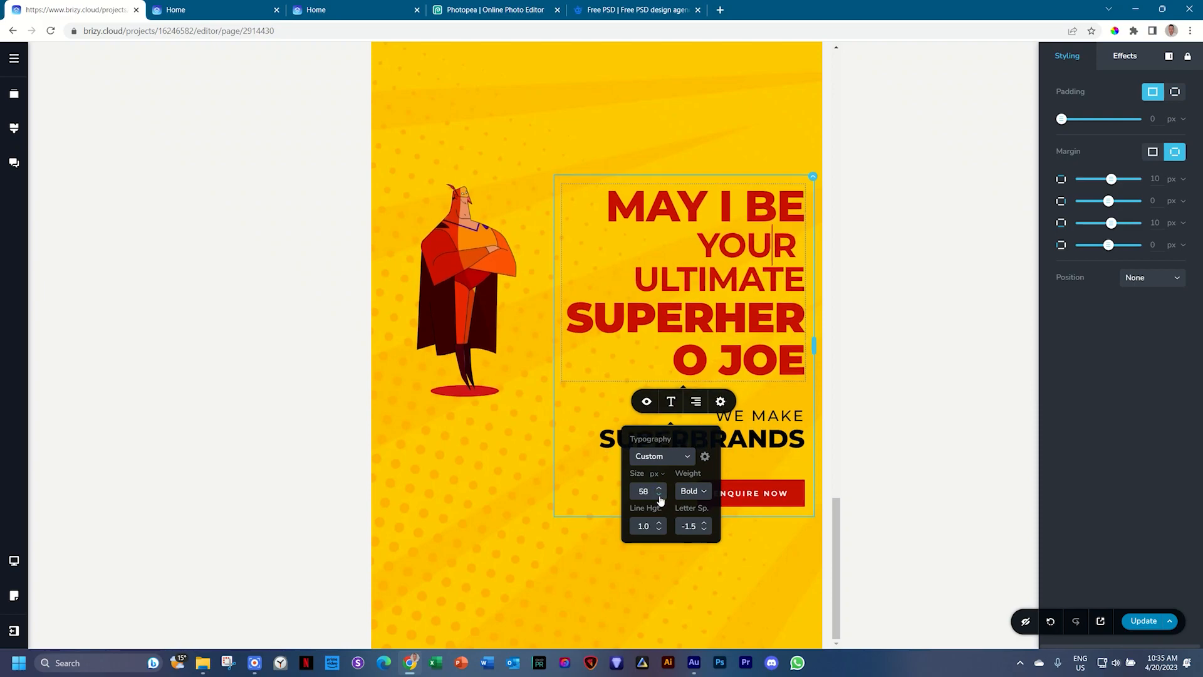
{"action": "left_click", "coordinate": [659, 494]}
{"action": "left_click", "coordinate": [659, 495]}
{"action": "left_click", "coordinate": [659, 495]}
{"action": "left_click", "coordinate": [659, 495]}
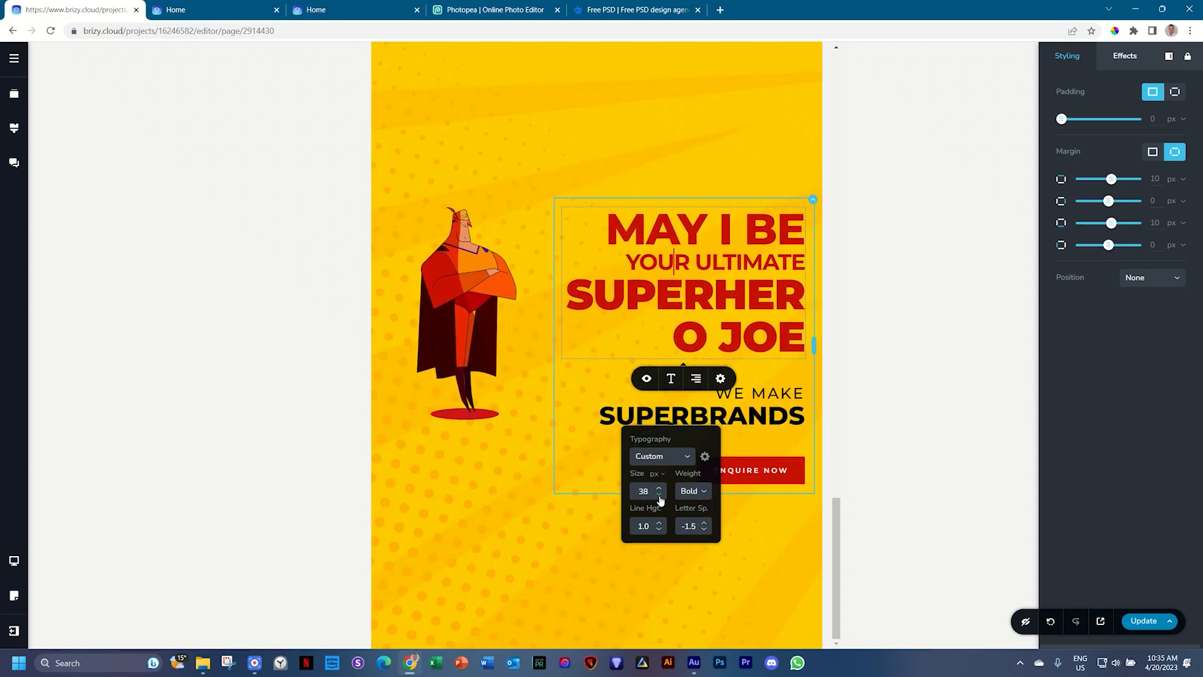
{"action": "left_click", "coordinate": [659, 495]}
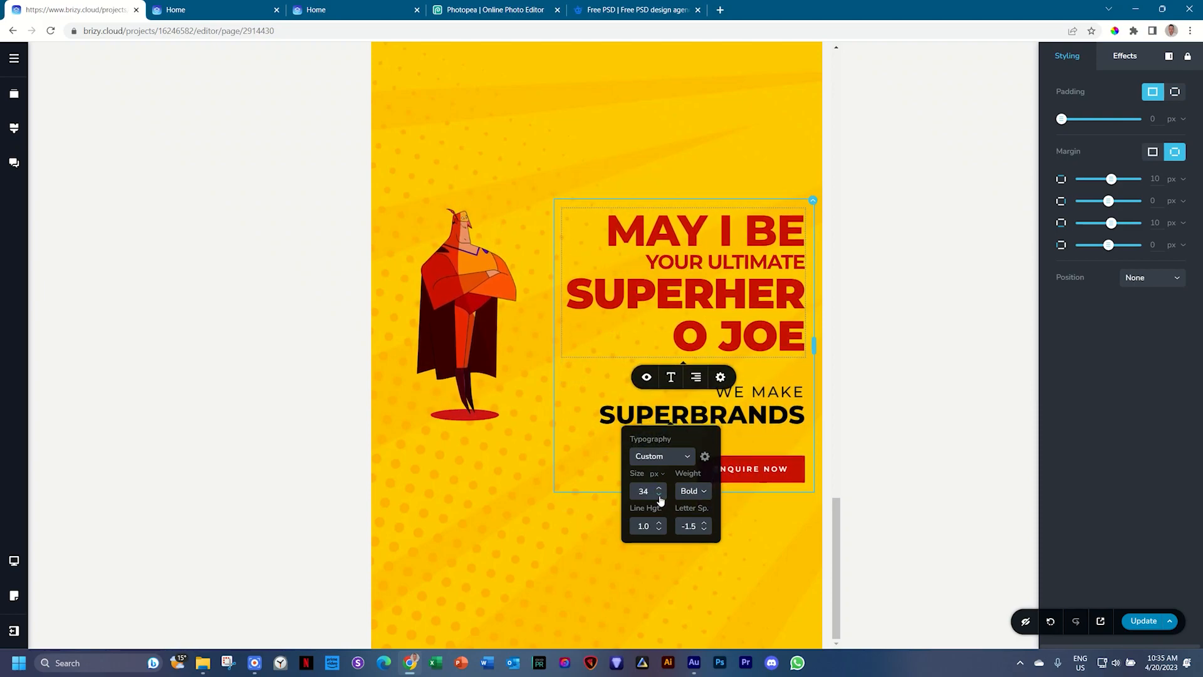
Step: Reduce the font size of the "SUPERHERO JOE" headline line until it fits on one line just within the text column
{"action": "left_click", "coordinate": [716, 293]}
{"action": "left_click", "coordinate": [670, 377]}
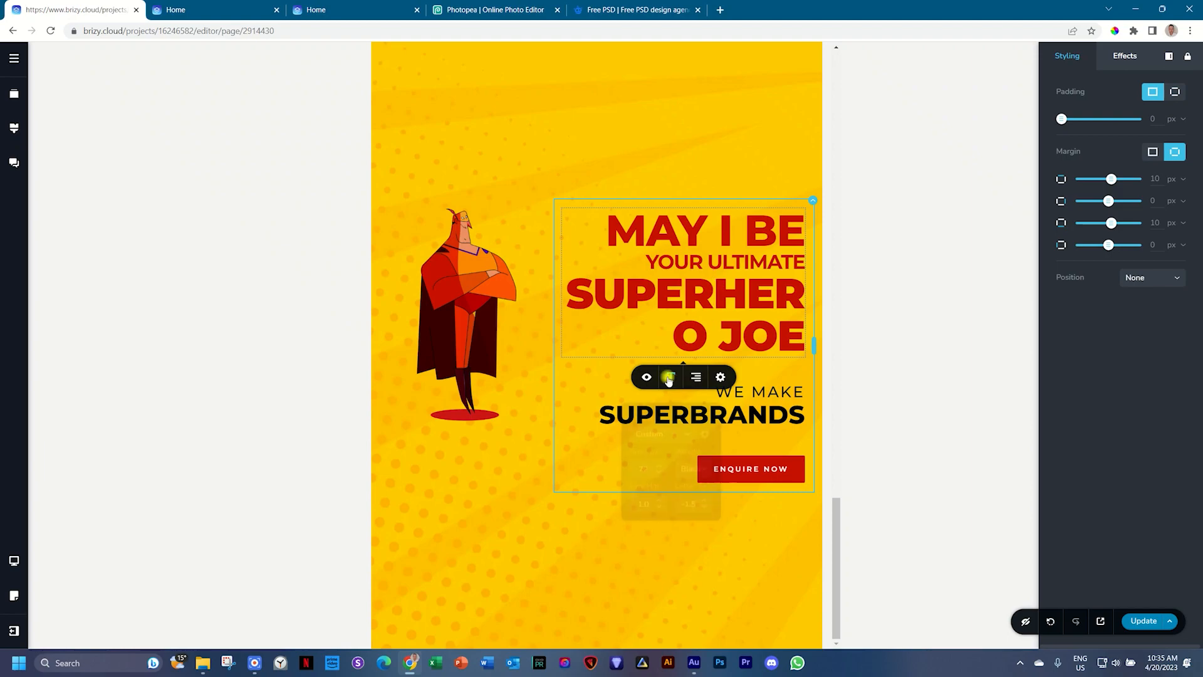
{"action": "left_click", "coordinate": [659, 469]}
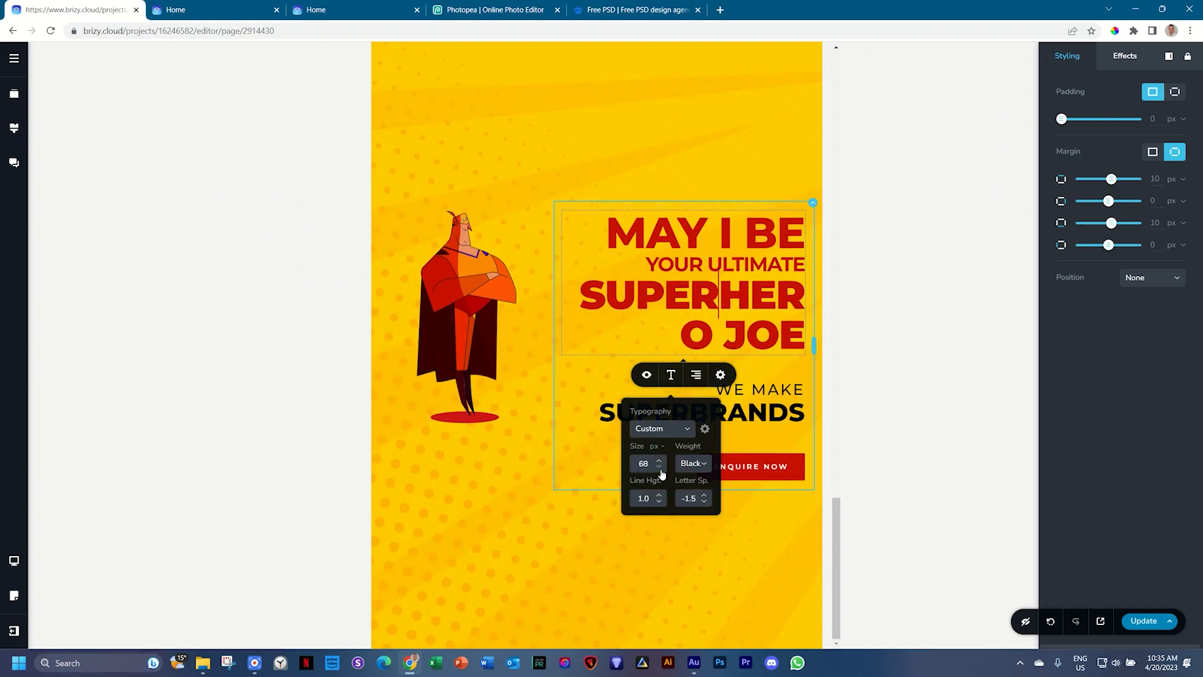
{"action": "left_click", "coordinate": [660, 468]}
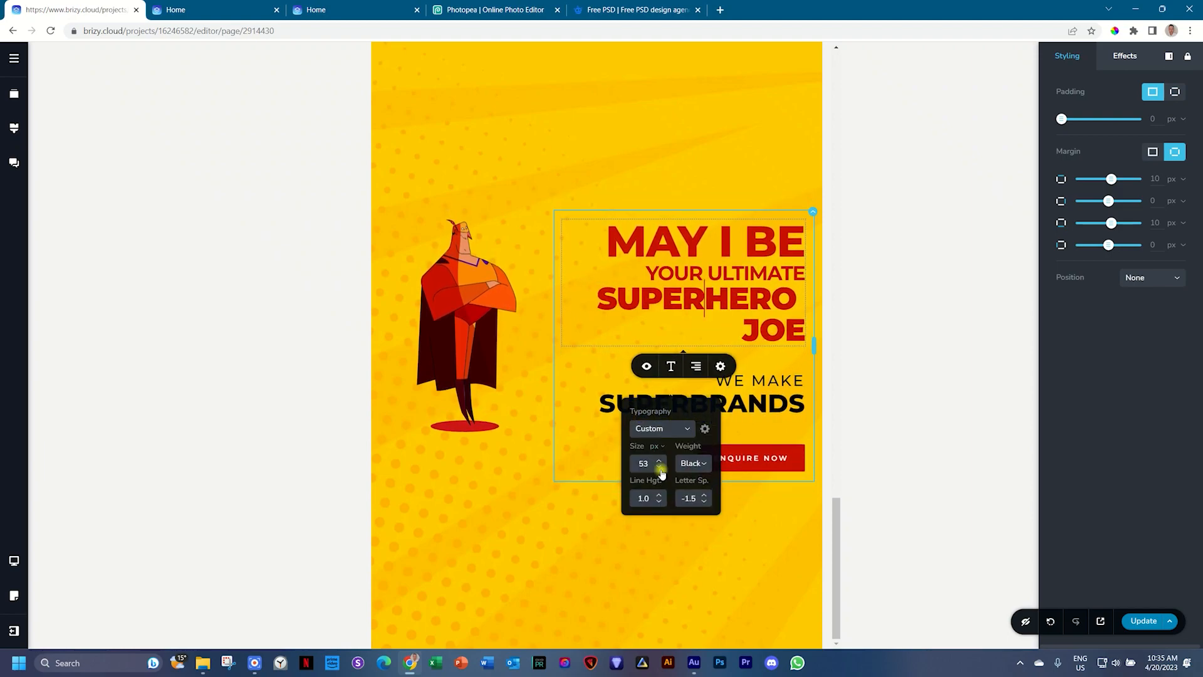
{"action": "left_click", "coordinate": [660, 468]}
{"action": "left_click", "coordinate": [660, 469]}
{"action": "left_click", "coordinate": [660, 468]}
{"action": "left_click", "coordinate": [660, 468]}
{"action": "left_click", "coordinate": [660, 468]}
{"action": "left_click", "coordinate": [660, 469]}
{"action": "left_click", "coordinate": [660, 469]}
{"action": "left_click", "coordinate": [660, 469]}
{"action": "left_click", "coordinate": [660, 469]}
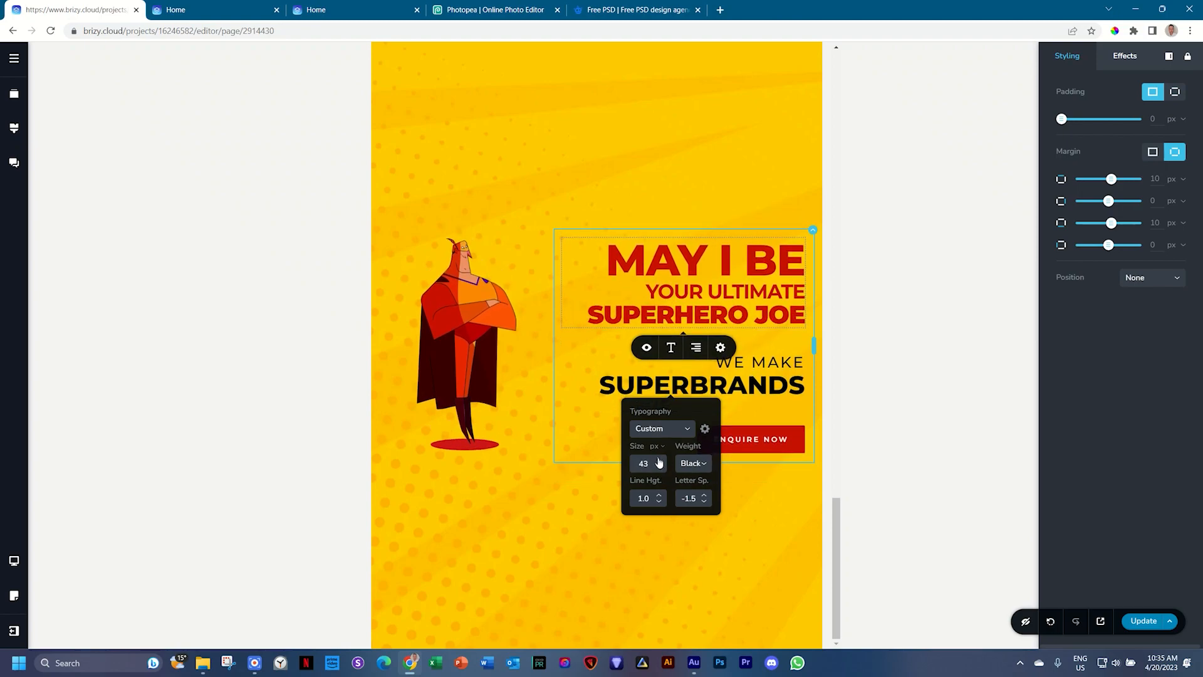
{"action": "left_click", "coordinate": [658, 460]}
{"action": "left_click", "coordinate": [659, 460]}
{"action": "left_click", "coordinate": [658, 460]}
Step: Slightly reduce the font size of "WE MAKE" and set "SUPERBRANDS" to 36 px for tablet
{"action": "left_click", "coordinate": [759, 369]}
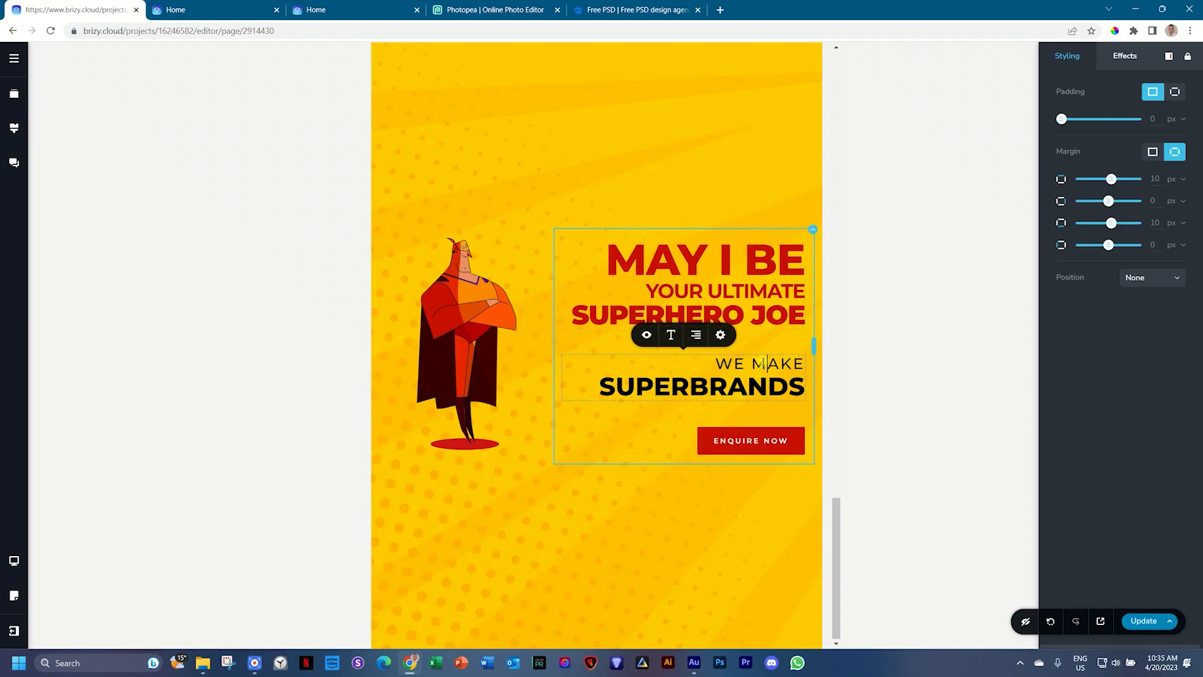
{"action": "left_click", "coordinate": [670, 341]}
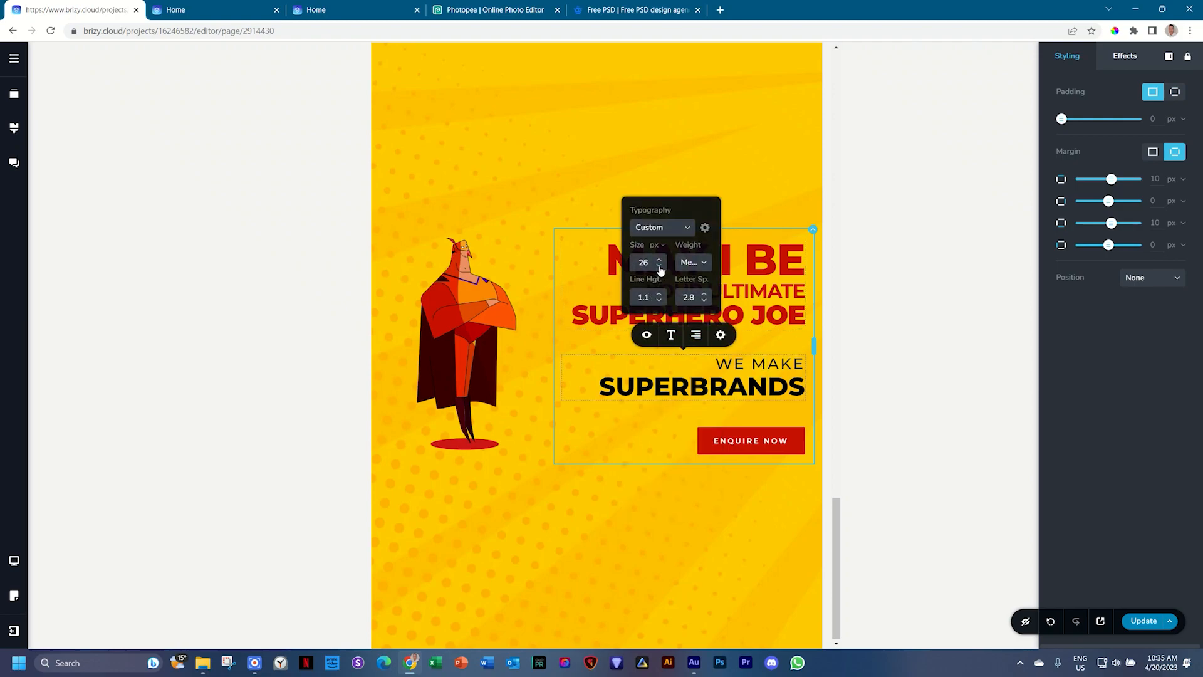
{"action": "left_click", "coordinate": [703, 376]}
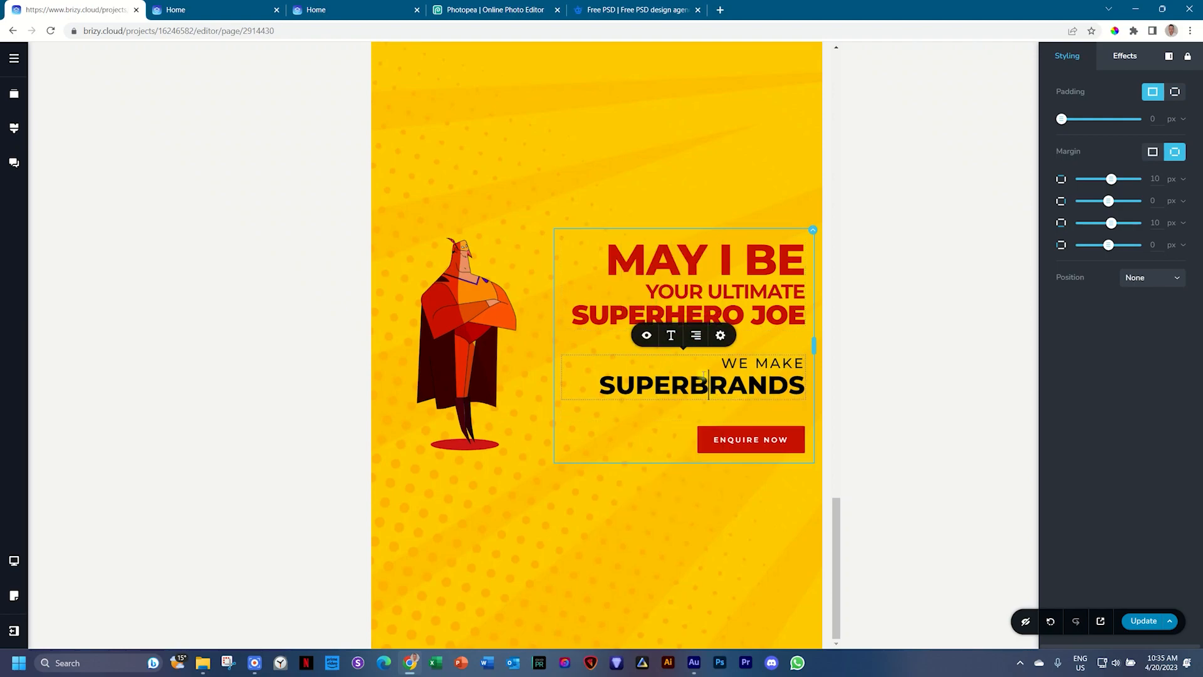
{"action": "left_click", "coordinate": [670, 335]}
{"action": "left_click", "coordinate": [662, 267]}
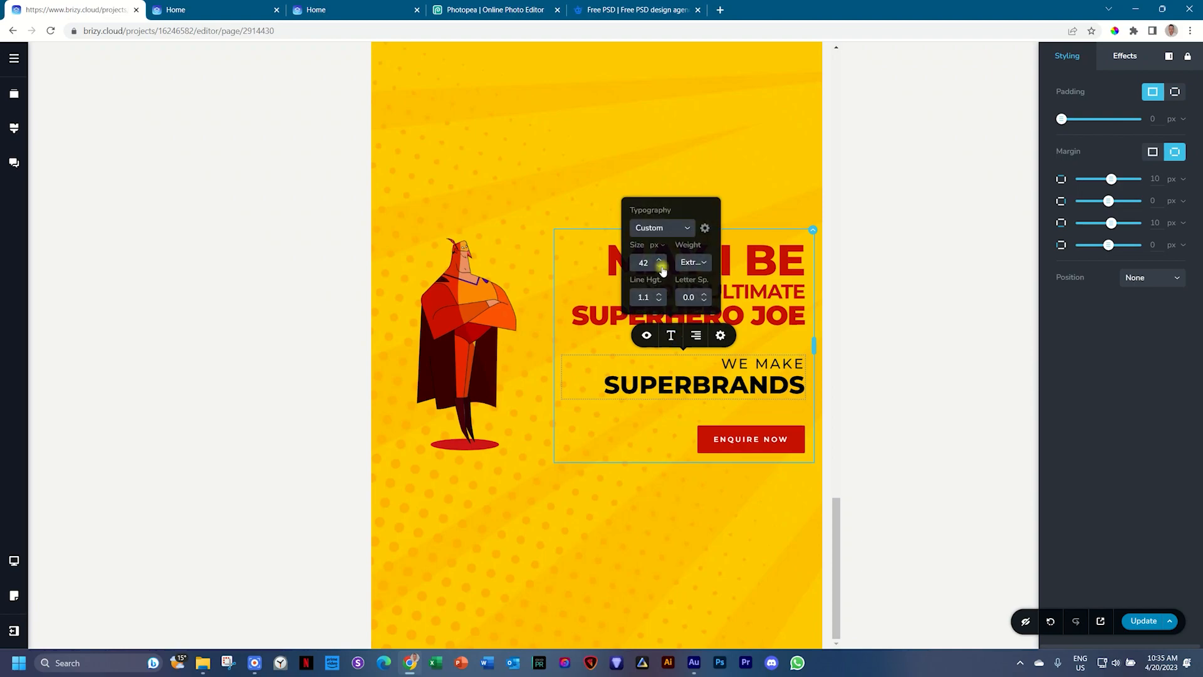
{"action": "left_click", "coordinate": [662, 267]}
{"action": "left_click", "coordinate": [662, 267]}
{"action": "left_click", "coordinate": [663, 267]}
{"action": "left_click", "coordinate": [662, 266]}
{"action": "left_click", "coordinate": [662, 267]}
{"action": "left_click", "coordinate": [662, 268]}
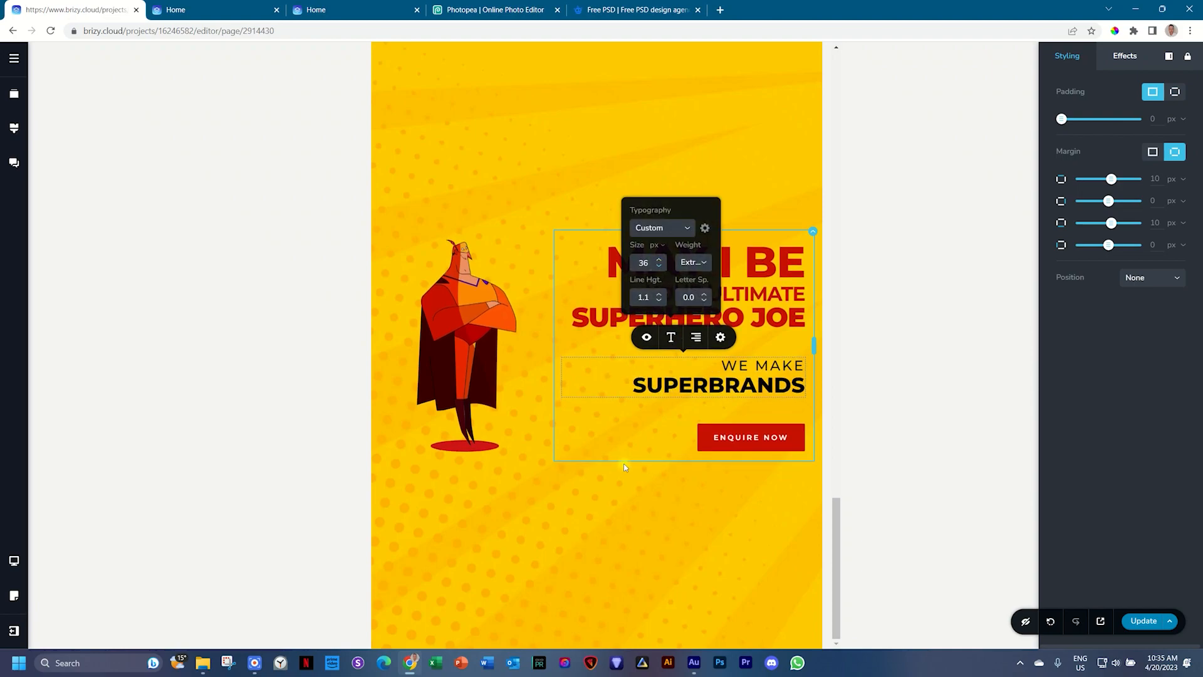
{"action": "left_click", "coordinate": [643, 430]}
Step: Set the font weight of the "ENQUIRE NOW" button text to Extra Bold
{"action": "left_click", "coordinate": [735, 437]}
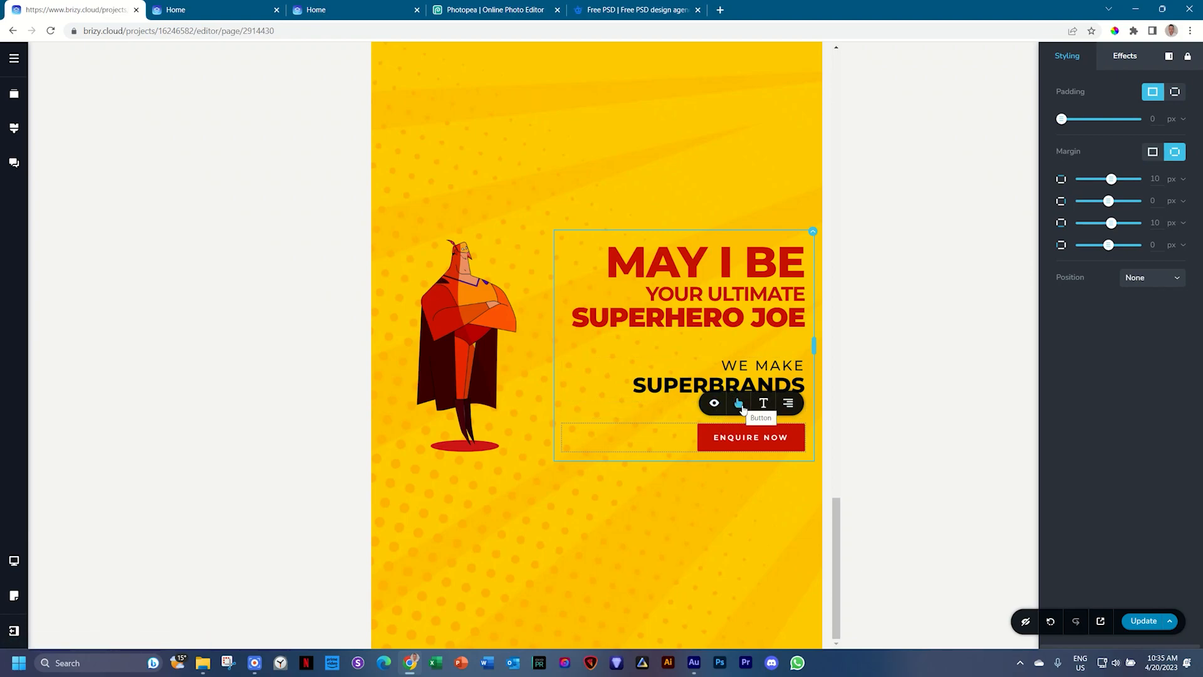
{"action": "left_click", "coordinate": [763, 404]}
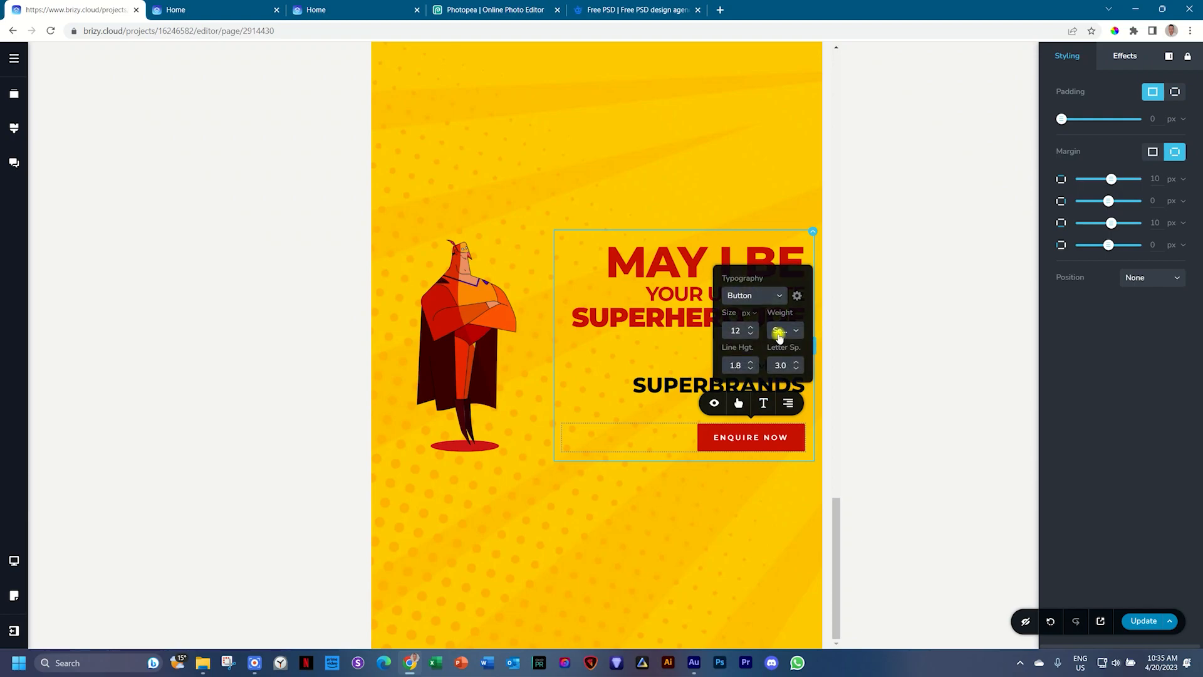
{"action": "left_click", "coordinate": [779, 332]}
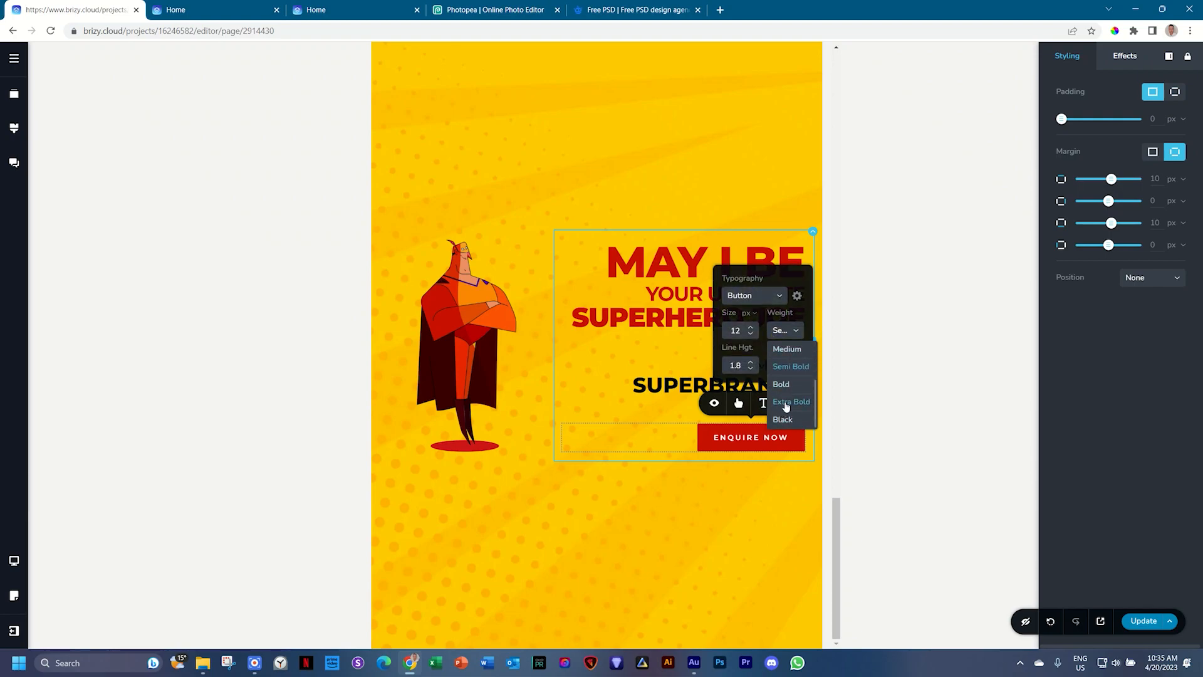
{"action": "left_click", "coordinate": [786, 404]}
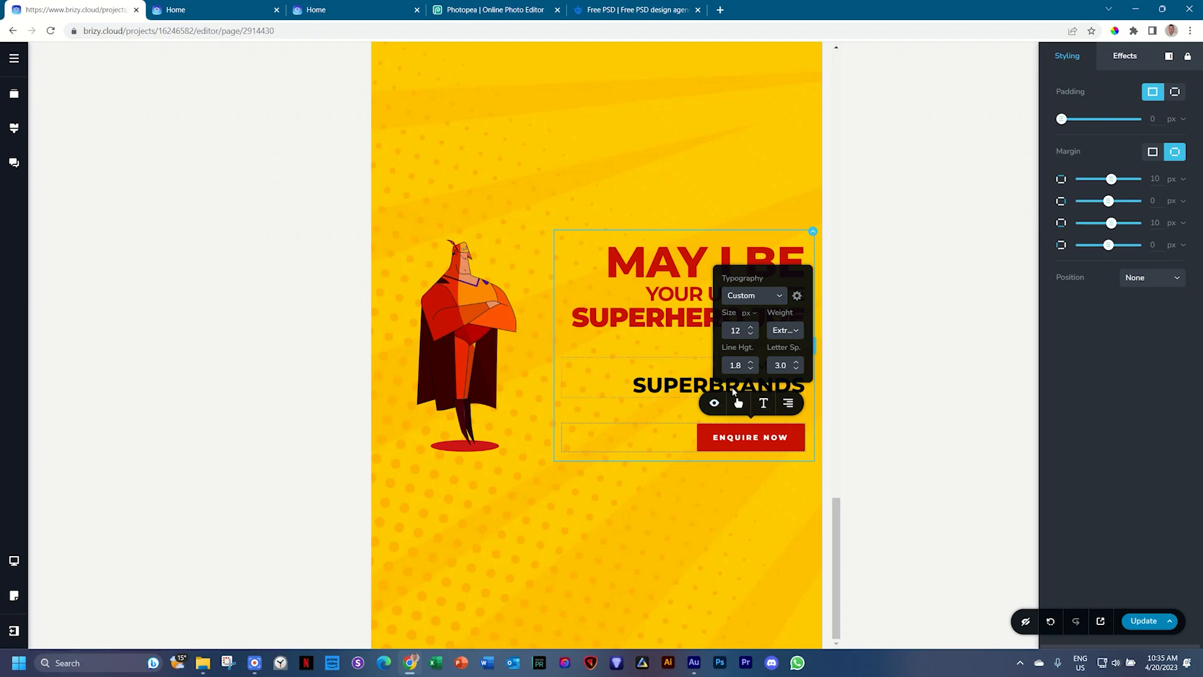
Step: Switch the "ENQUIRE NOW" button to a custom size and slightly reduce its width and height
{"action": "left_click", "coordinate": [738, 403]}
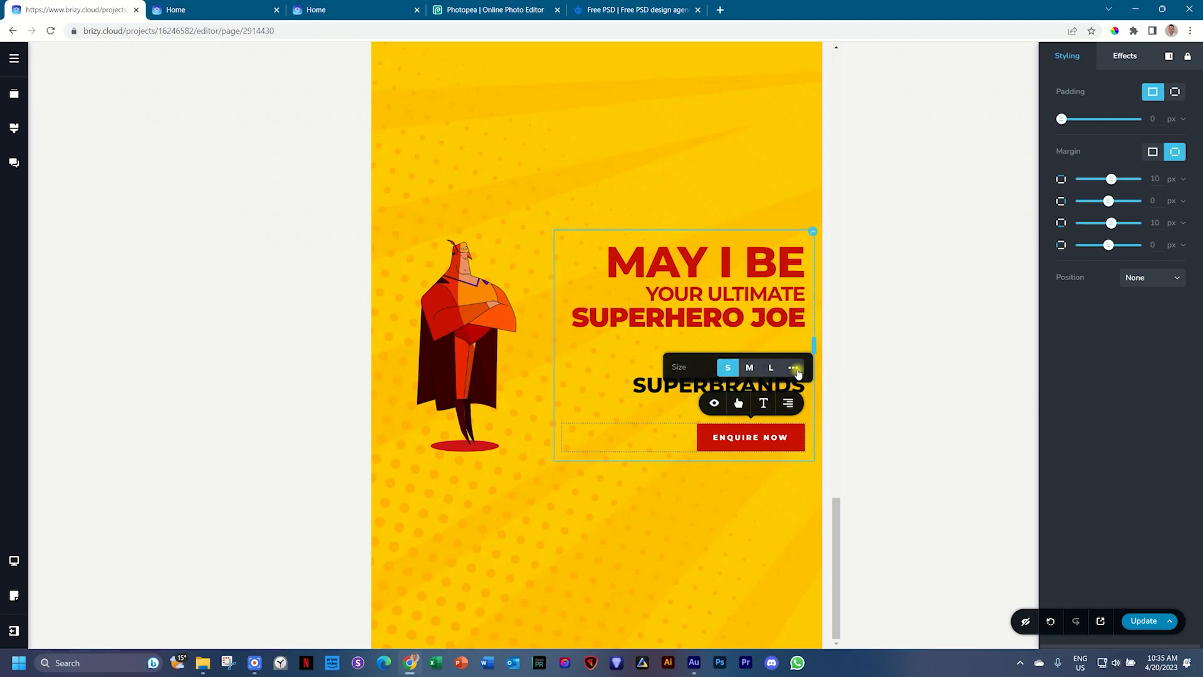
{"action": "left_click", "coordinate": [794, 369]}
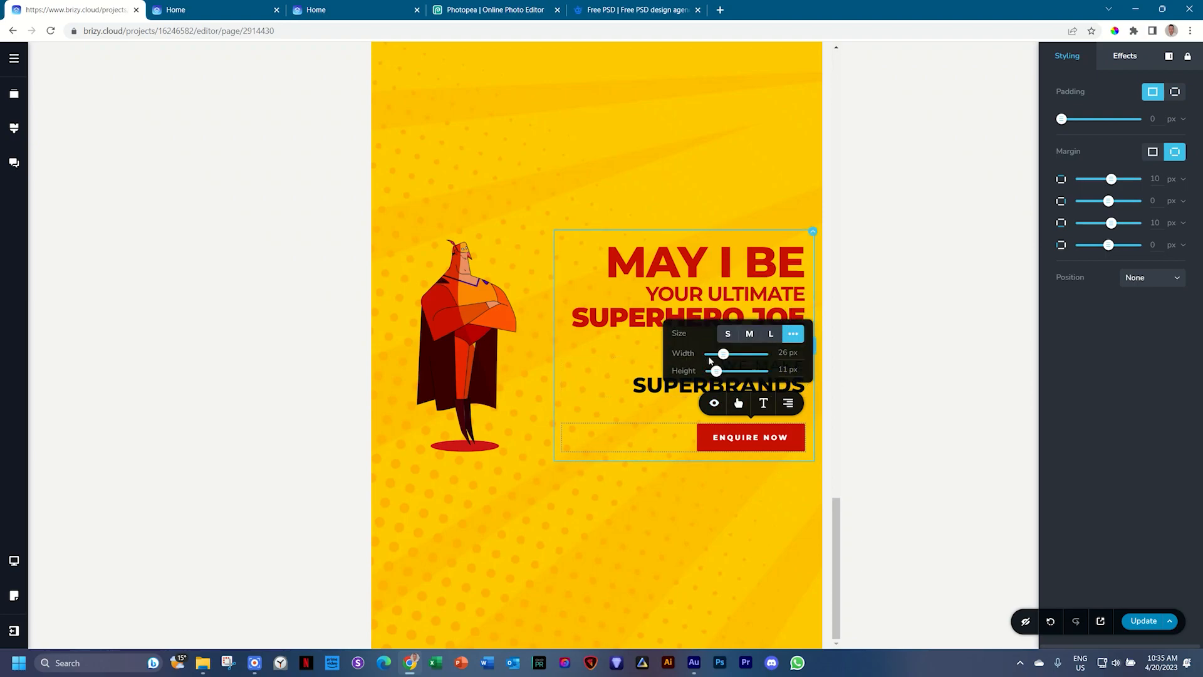
{"action": "left_click_drag", "start_coordinate": [720, 358], "coordinate": [715, 371]}
Step: Set the "ENQUIRE NOW" button's font size to 18 px
{"action": "left_click", "coordinate": [768, 407]}
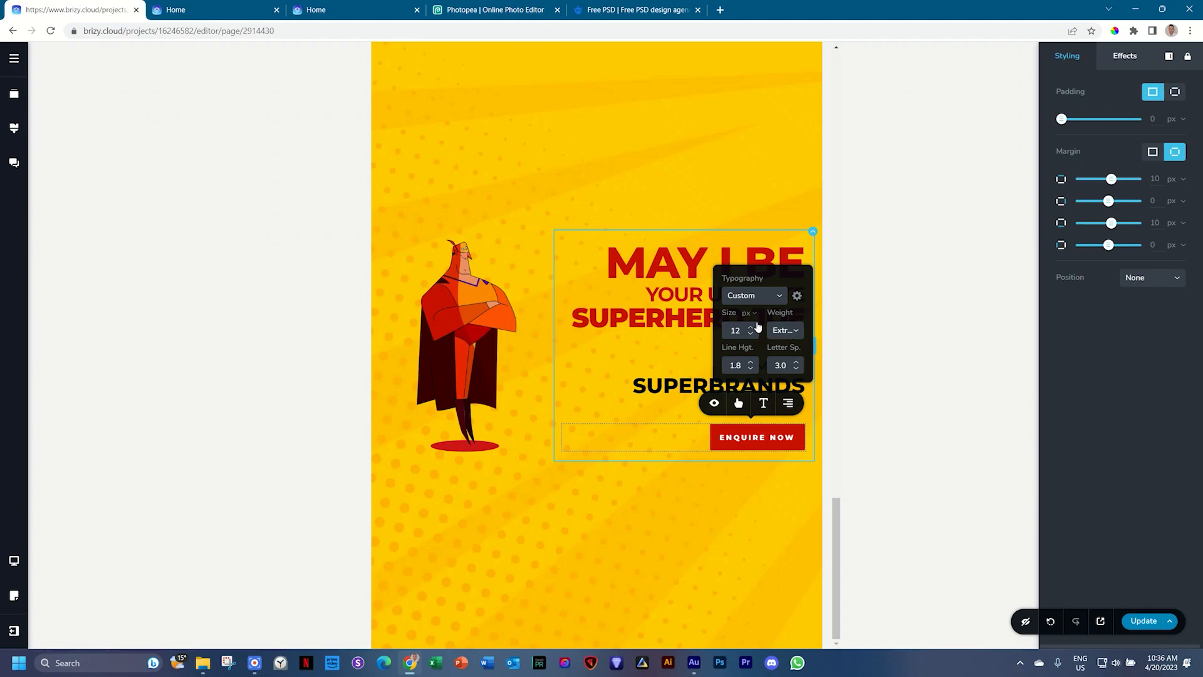
{"action": "left_click", "coordinate": [752, 328]}
{"action": "left_click", "coordinate": [752, 328]}
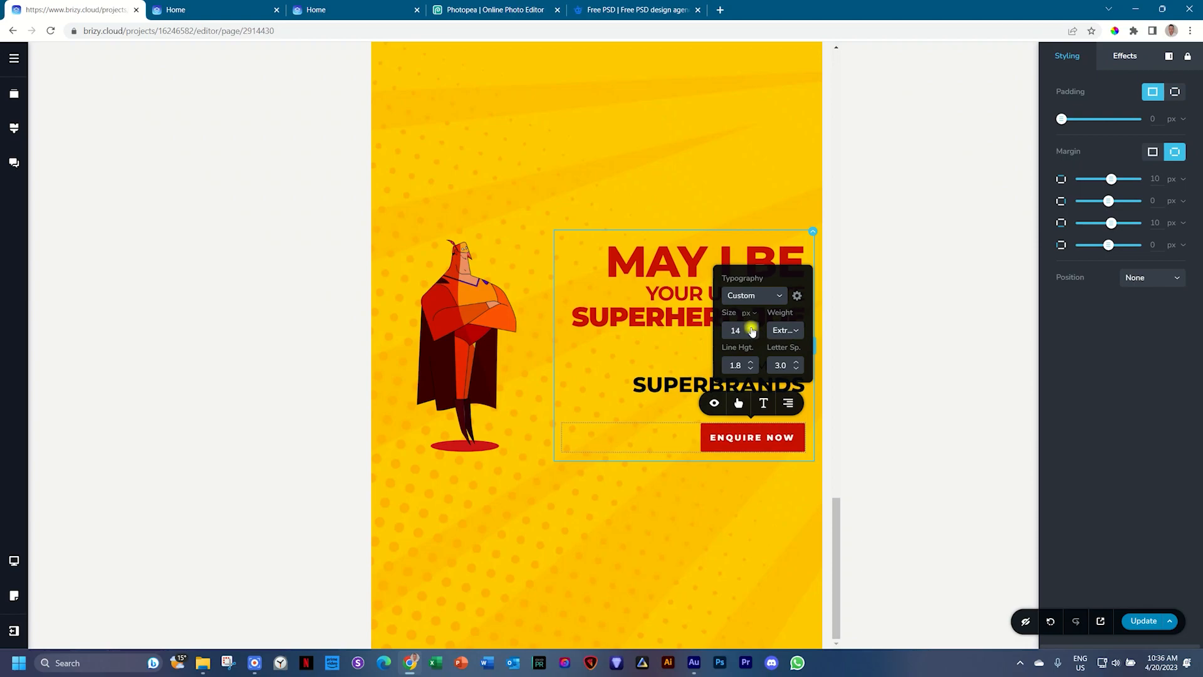
{"action": "left_click", "coordinate": [751, 328]}
{"action": "left_click", "coordinate": [751, 328]}
{"action": "left_click", "coordinate": [752, 328]}
{"action": "left_click", "coordinate": [752, 328]}
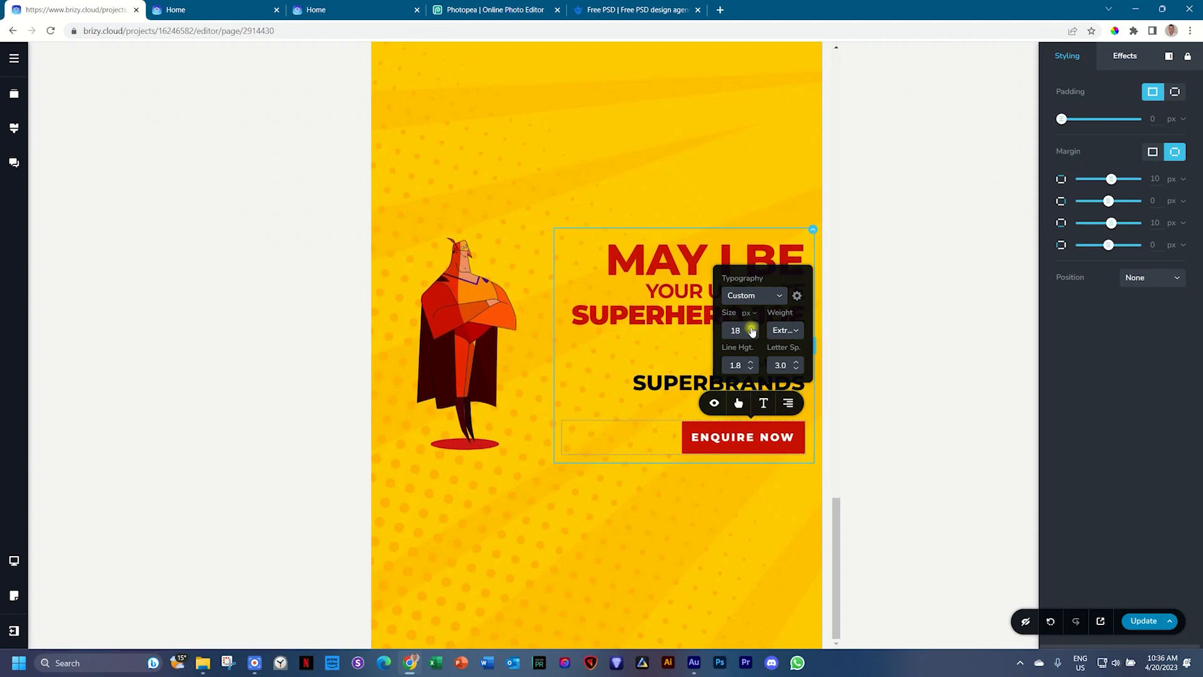
{"action": "left_click", "coordinate": [625, 355]}
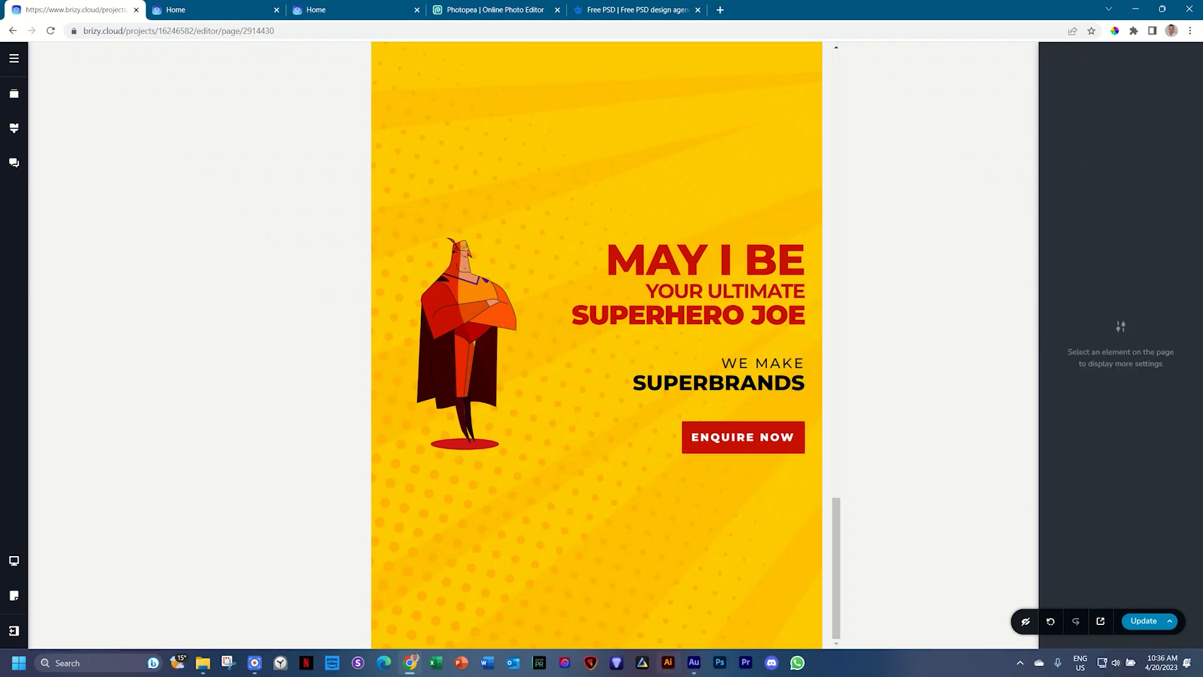
Step: Slightly shorten the spacers above the "WE MAKE" text and above the "ENQUIRE NOW" button
{"action": "left_click", "coordinate": [701, 353]}
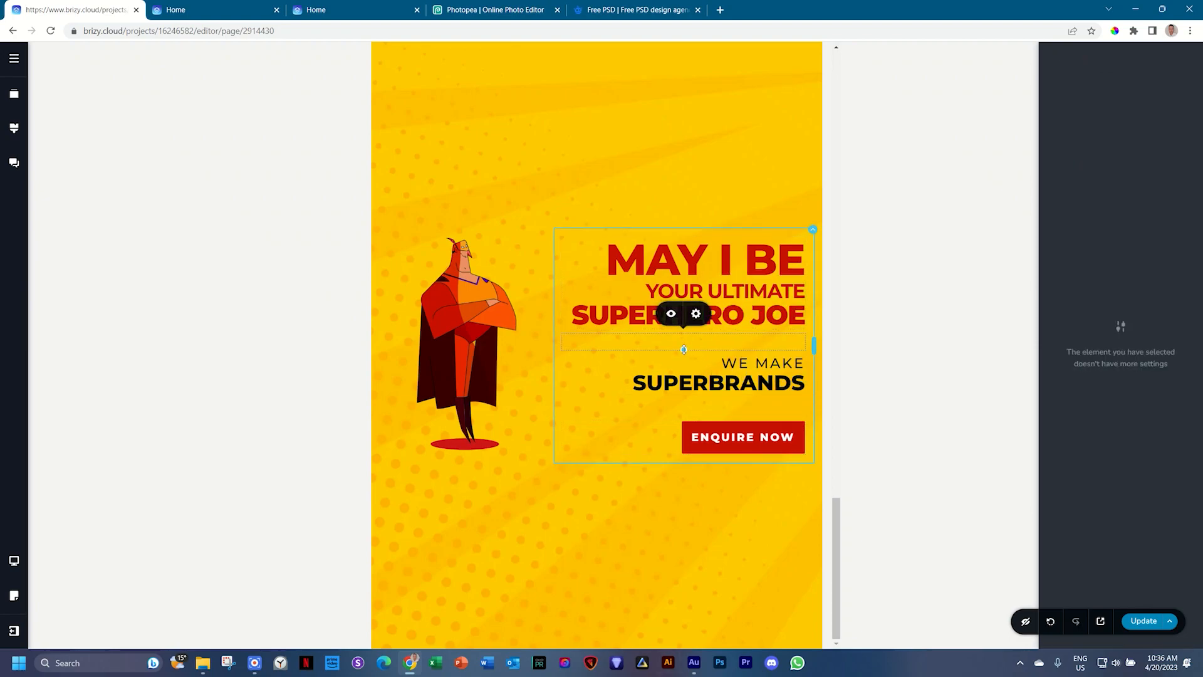
{"action": "left_click_drag", "start_coordinate": [683, 350], "coordinate": [684, 346]}
{"action": "left_click", "coordinate": [685, 408]}
{"action": "left_click_drag", "start_coordinate": [683, 417], "coordinate": [684, 413]}
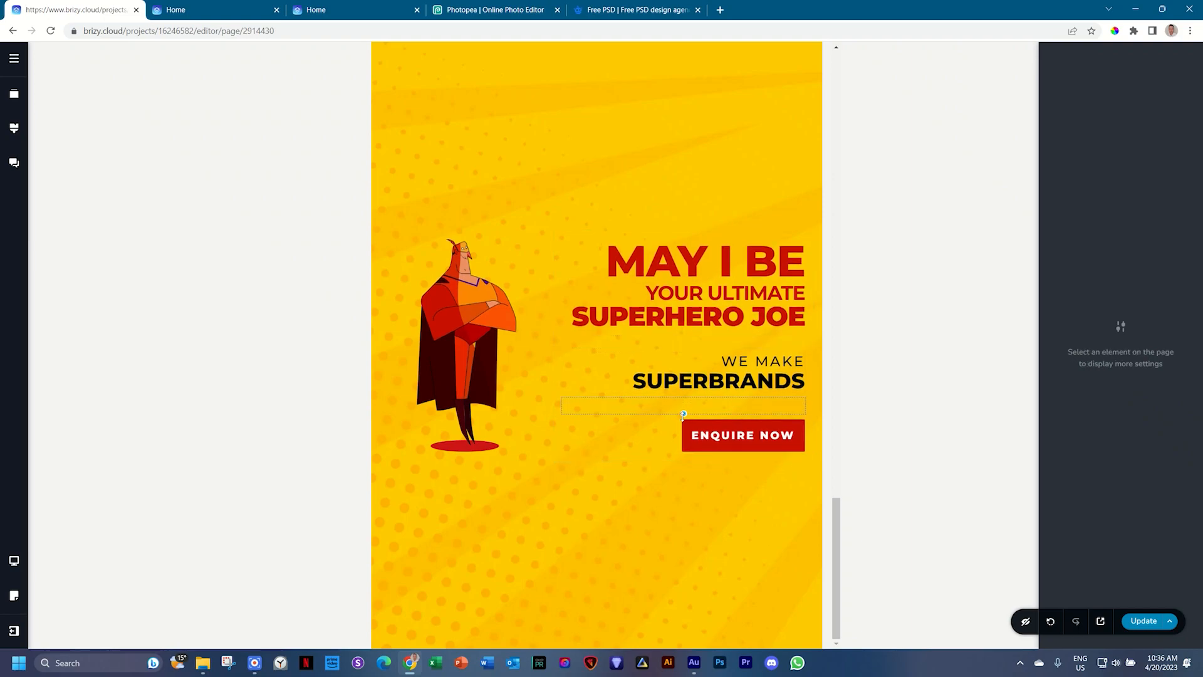
Step: Change the hero section's height to Auto and slightly increase its top and bottom padding
{"action": "left_click", "coordinate": [802, 68]}
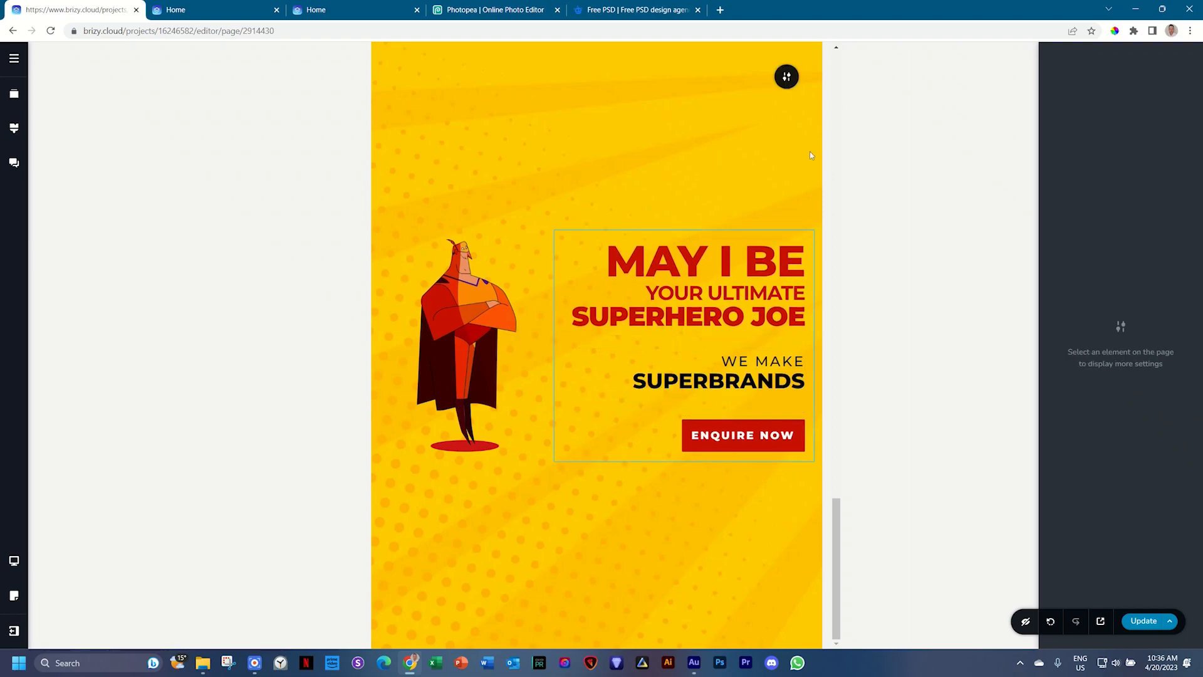
{"action": "left_click", "coordinate": [787, 78]}
{"action": "left_click", "coordinate": [783, 76]}
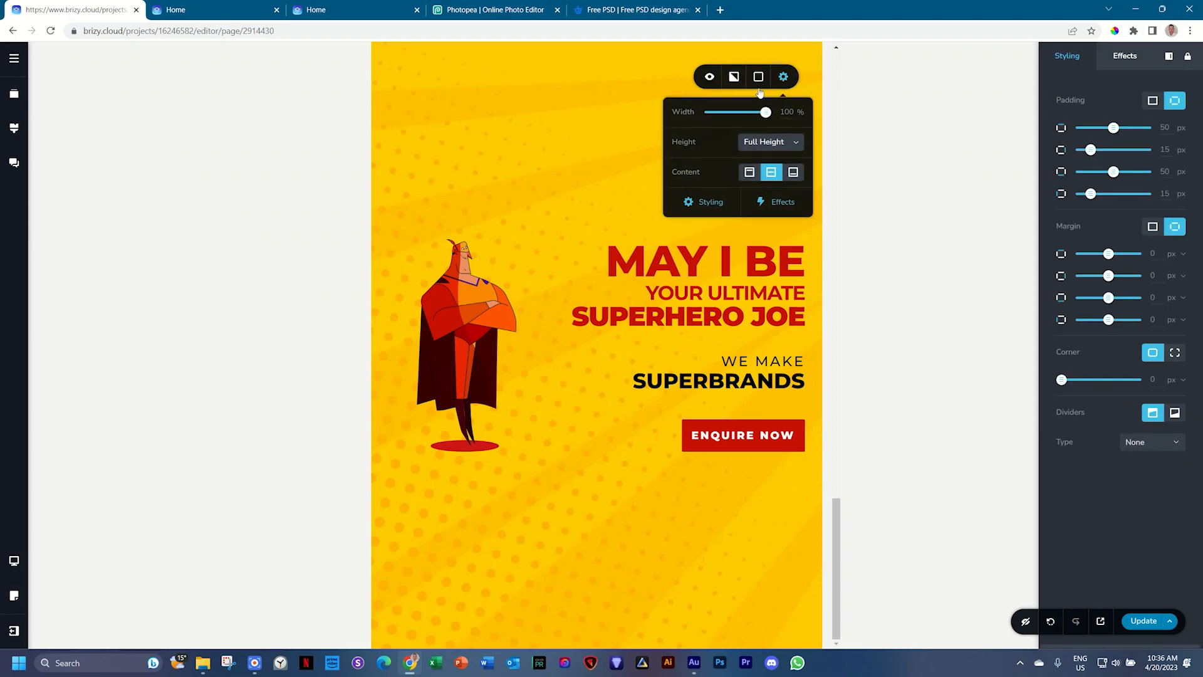
{"action": "left_click", "coordinate": [767, 142]}
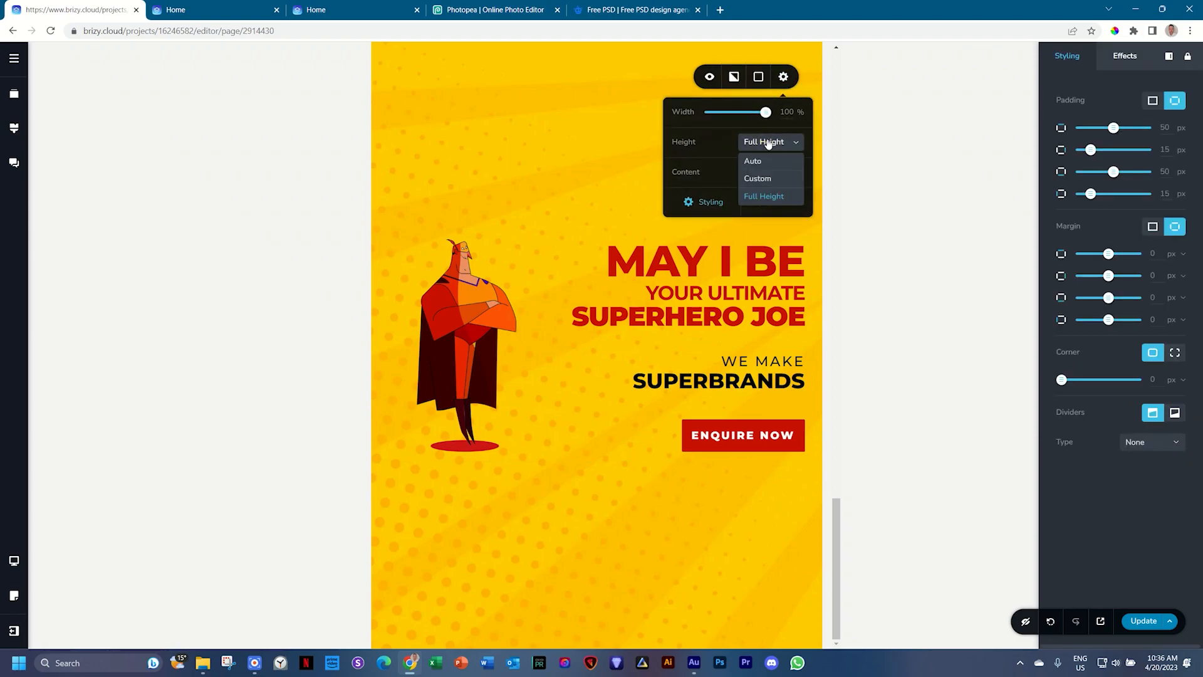
{"action": "left_click", "coordinate": [754, 163]}
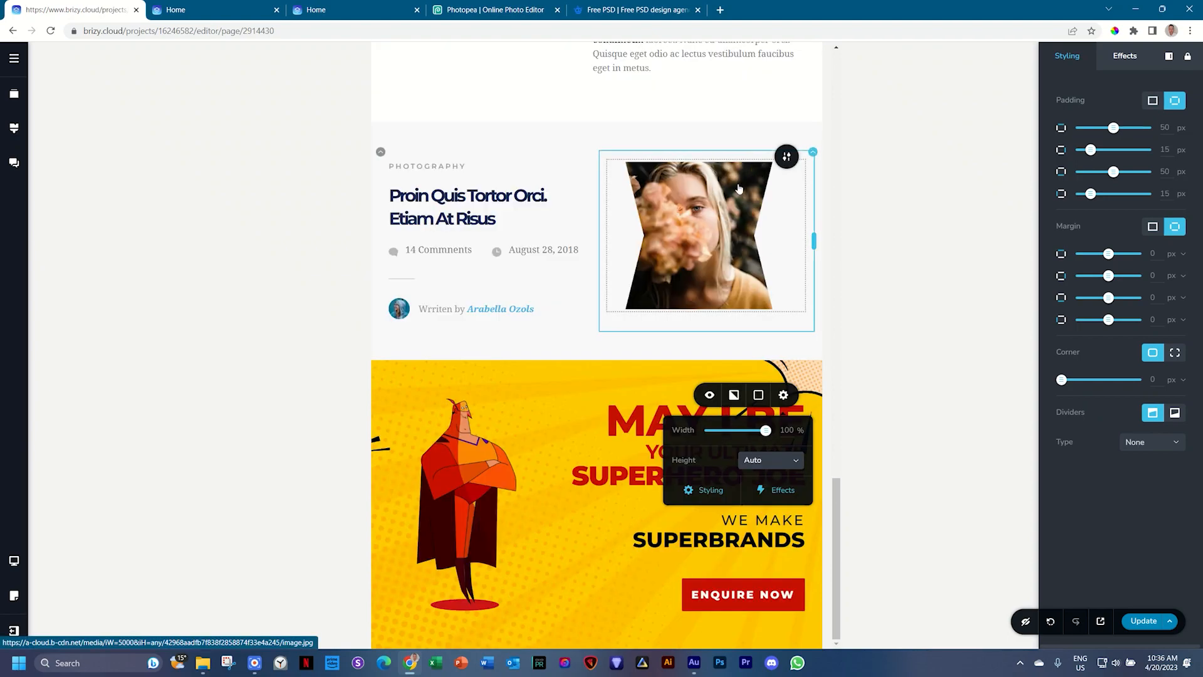
{"action": "left_click", "coordinate": [617, 558]}
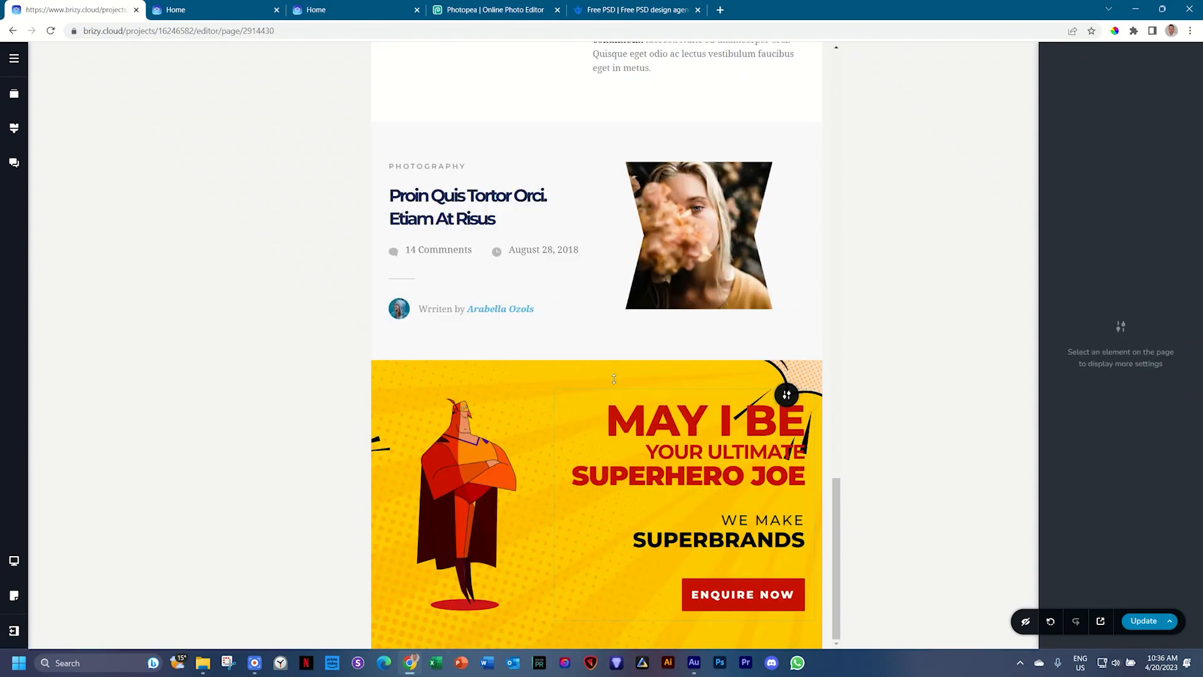
{"action": "left_click_drag", "start_coordinate": [608, 375], "coordinate": [609, 387]}
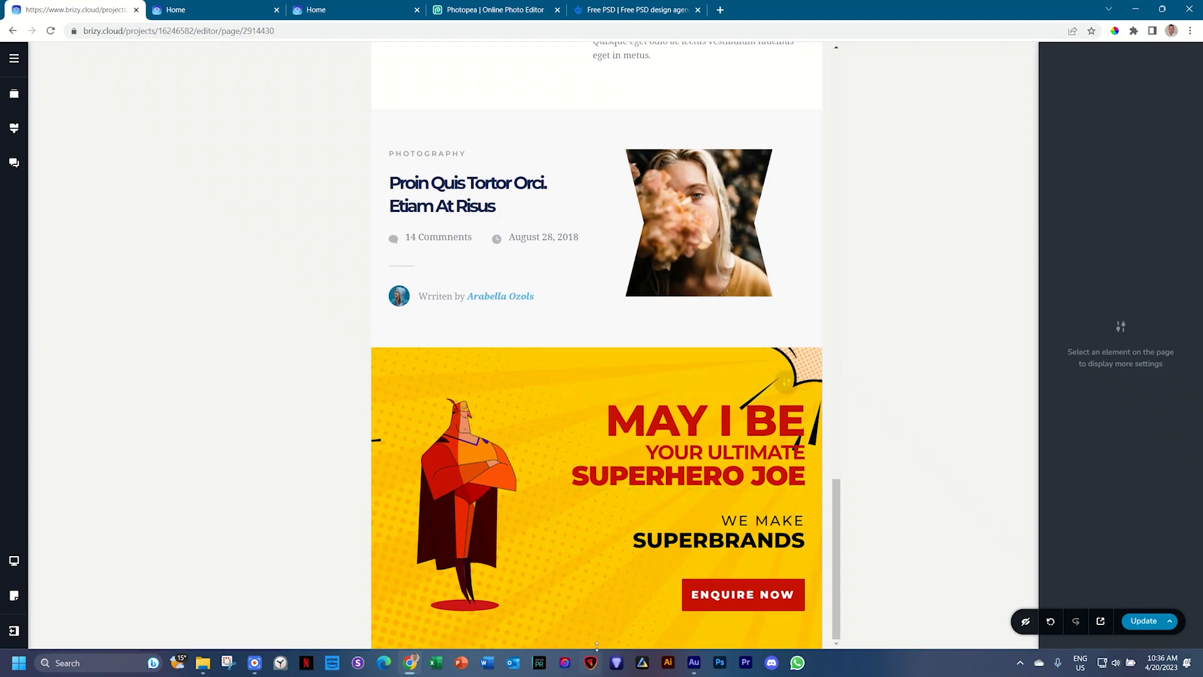
{"action": "left_click_drag", "start_coordinate": [604, 638], "coordinate": [601, 652]}
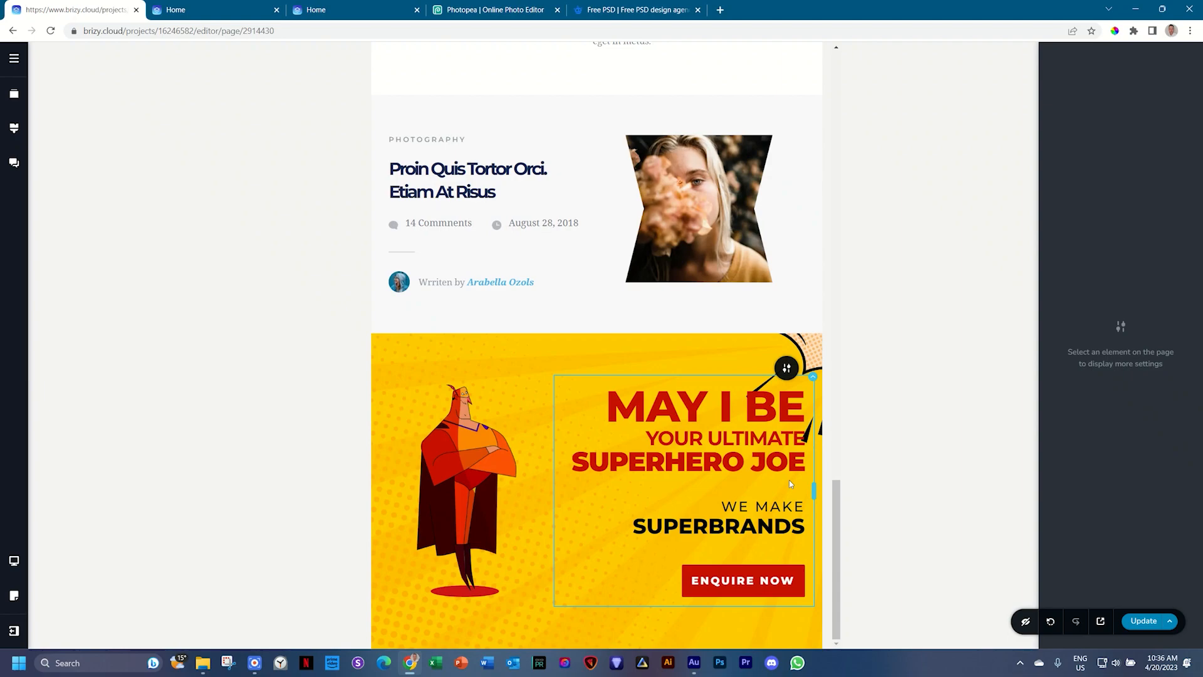
Step: Align the superhero image to the left within its column
{"action": "left_click", "coordinate": [489, 471]}
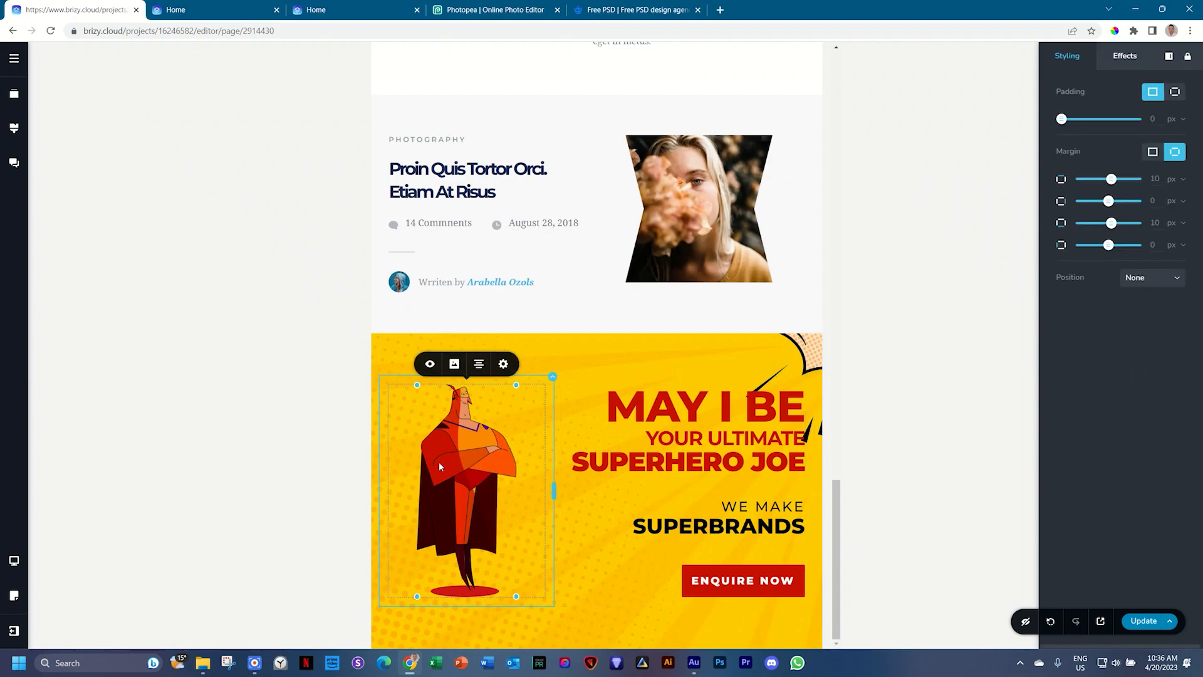
{"action": "left_click", "coordinate": [479, 364]}
{"action": "left_click", "coordinate": [479, 363]}
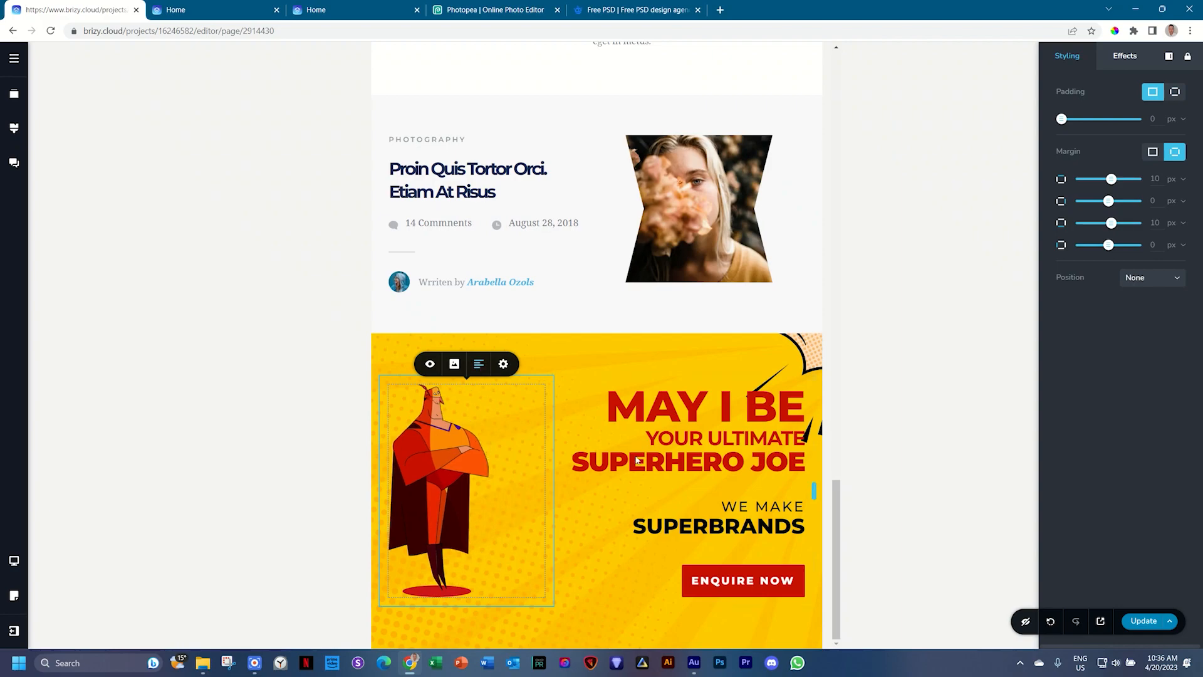
Step: Slightly narrow the superhero image's column to shift the text column left, and enlarge the superhero image to fill the section better
{"action": "left_click", "coordinate": [623, 525]}
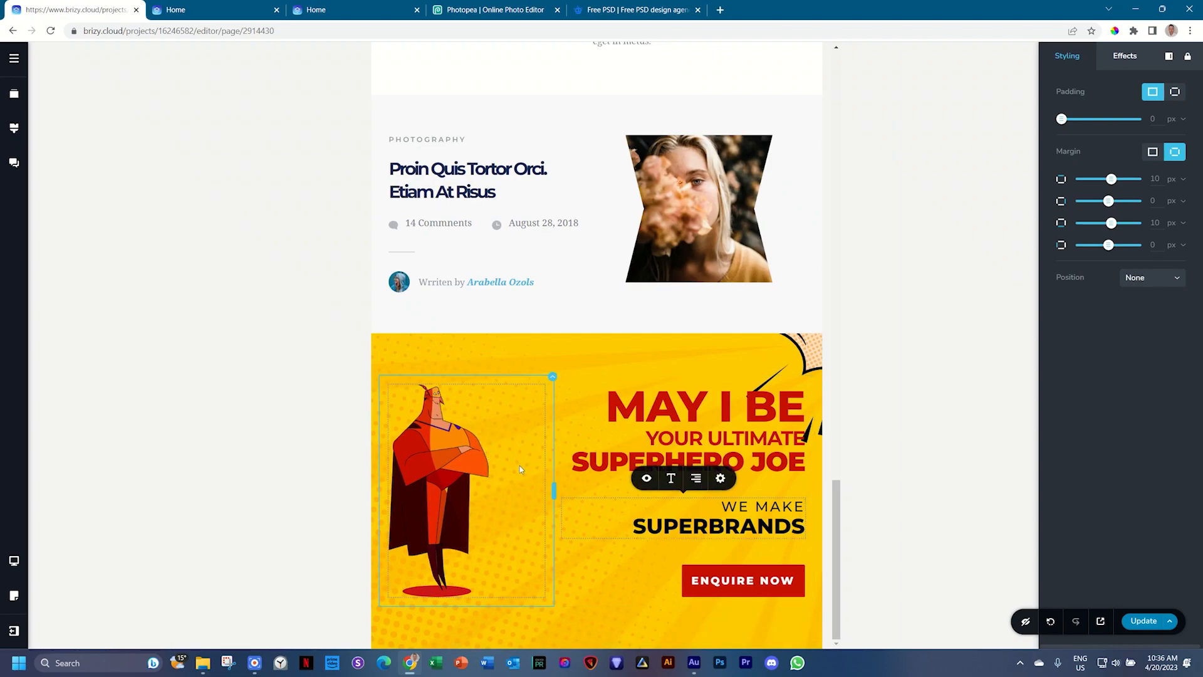
{"action": "left_click_drag", "start_coordinate": [551, 489], "coordinate": [540, 490]}
{"action": "left_click", "coordinate": [409, 496]}
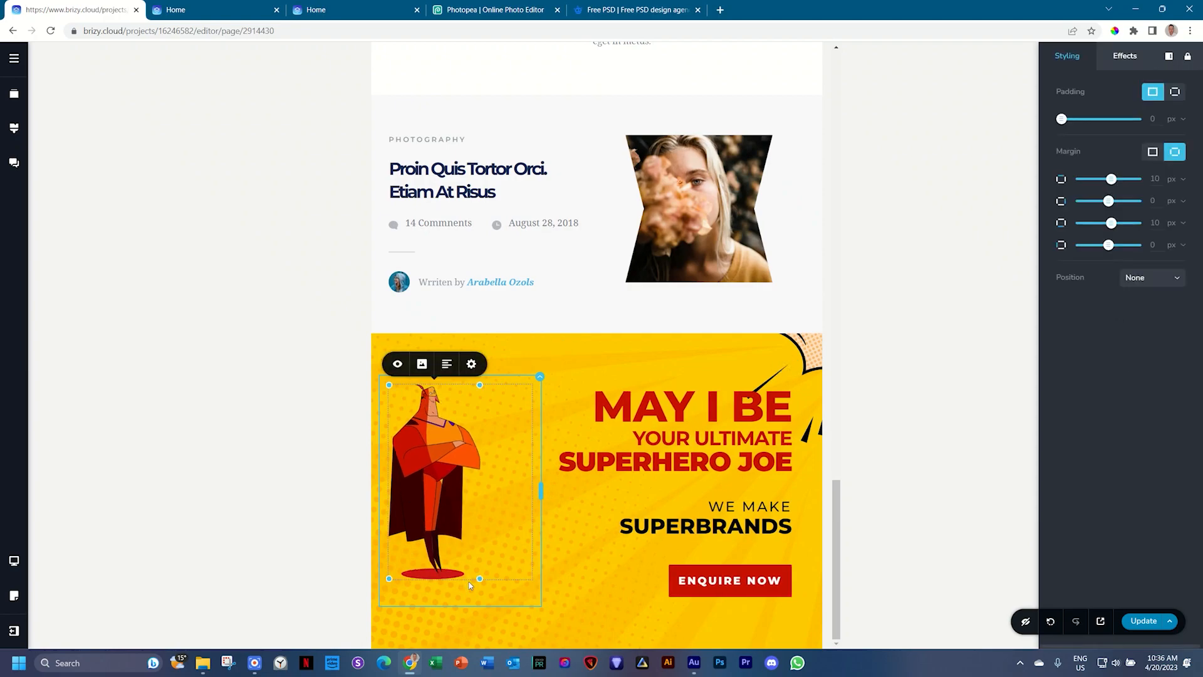
{"action": "left_click", "coordinate": [723, 446]}
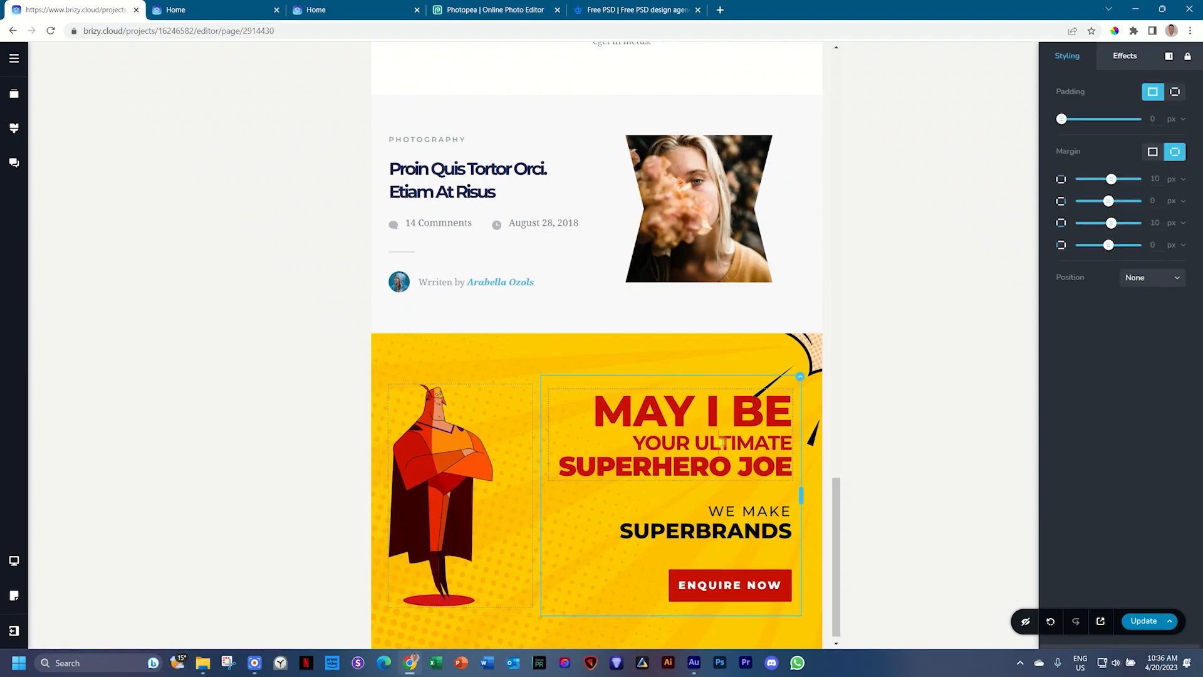
{"action": "left_click", "coordinate": [763, 362]}
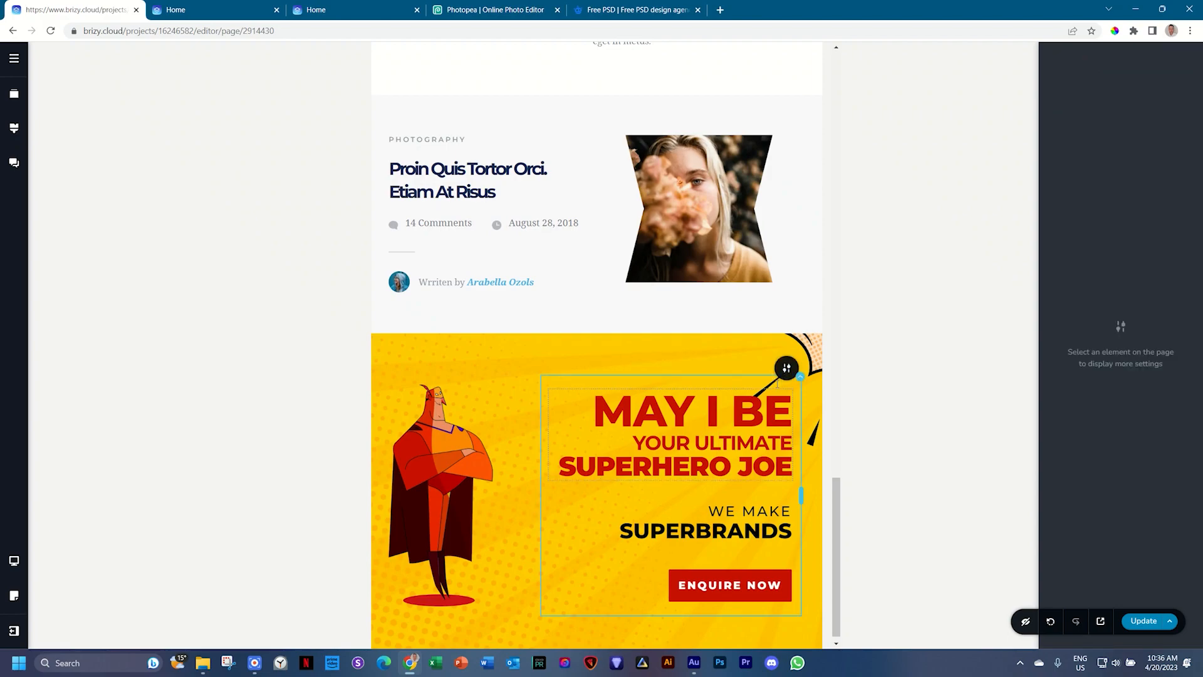
{"action": "scroll", "coordinate": [667, 545], "scroll_direction": "down", "scroll_amount": 1}
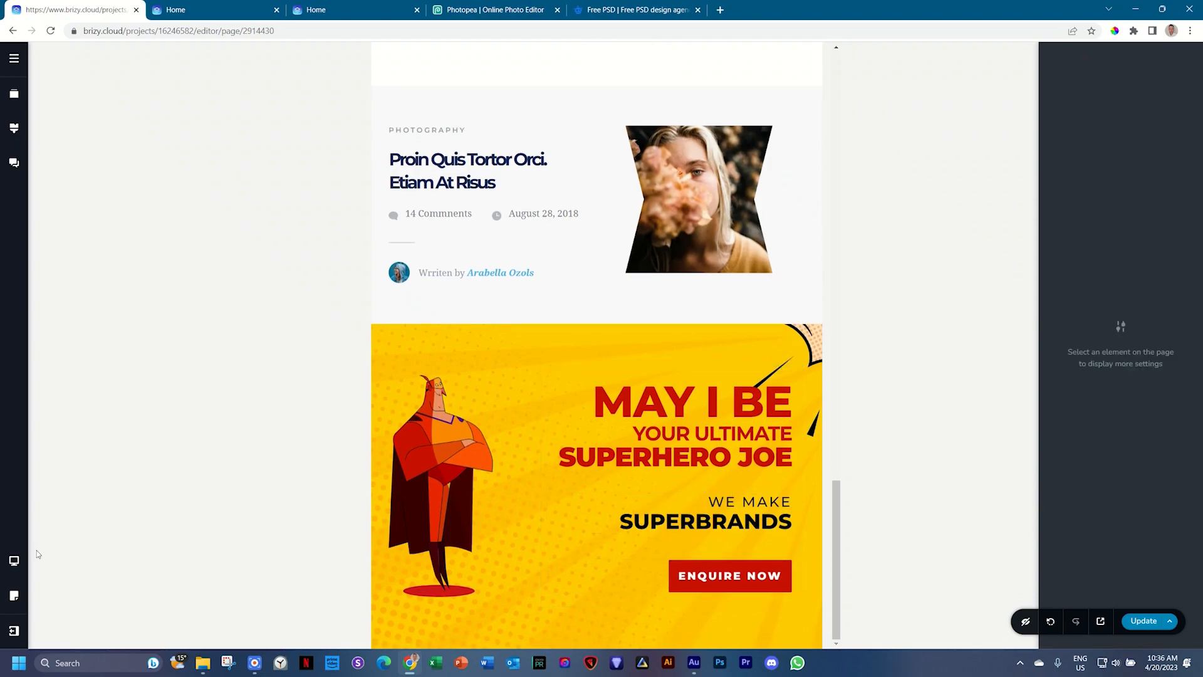
Step: Switch the editor to the mobile view and review the whole superhero hero section
{"action": "mouse_move", "coordinate": [16, 568]}
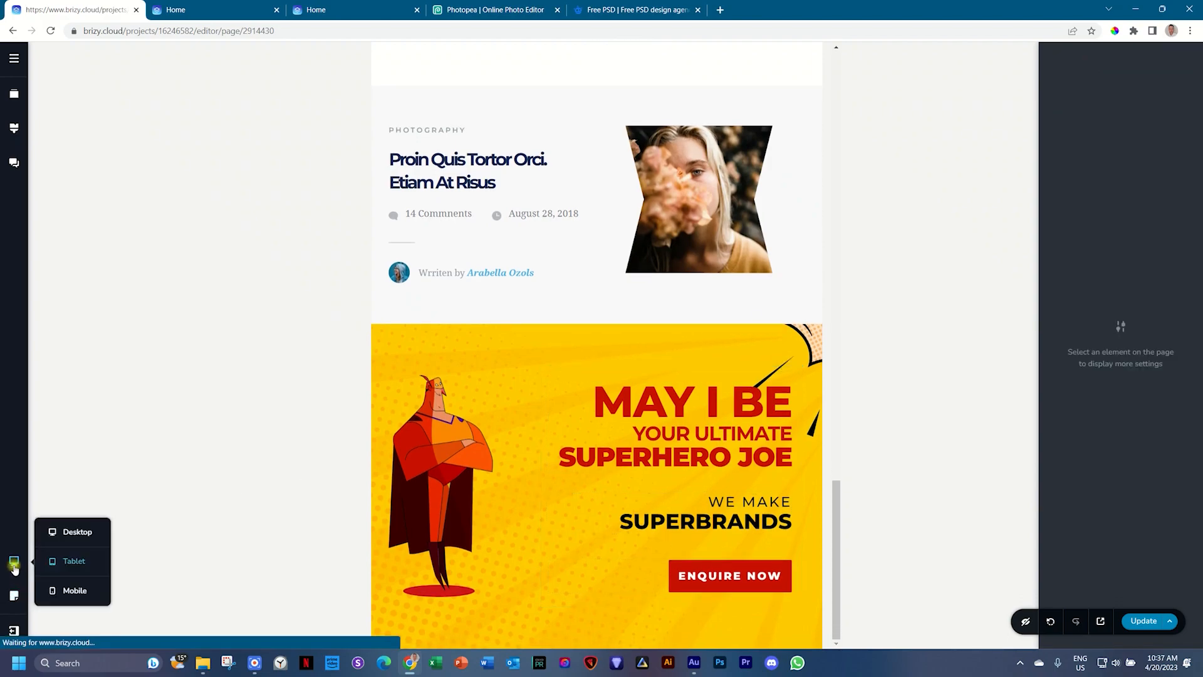
{"action": "left_click", "coordinate": [80, 599]}
{"action": "scroll", "coordinate": [617, 419], "scroll_direction": "down", "scroll_amount": 15}
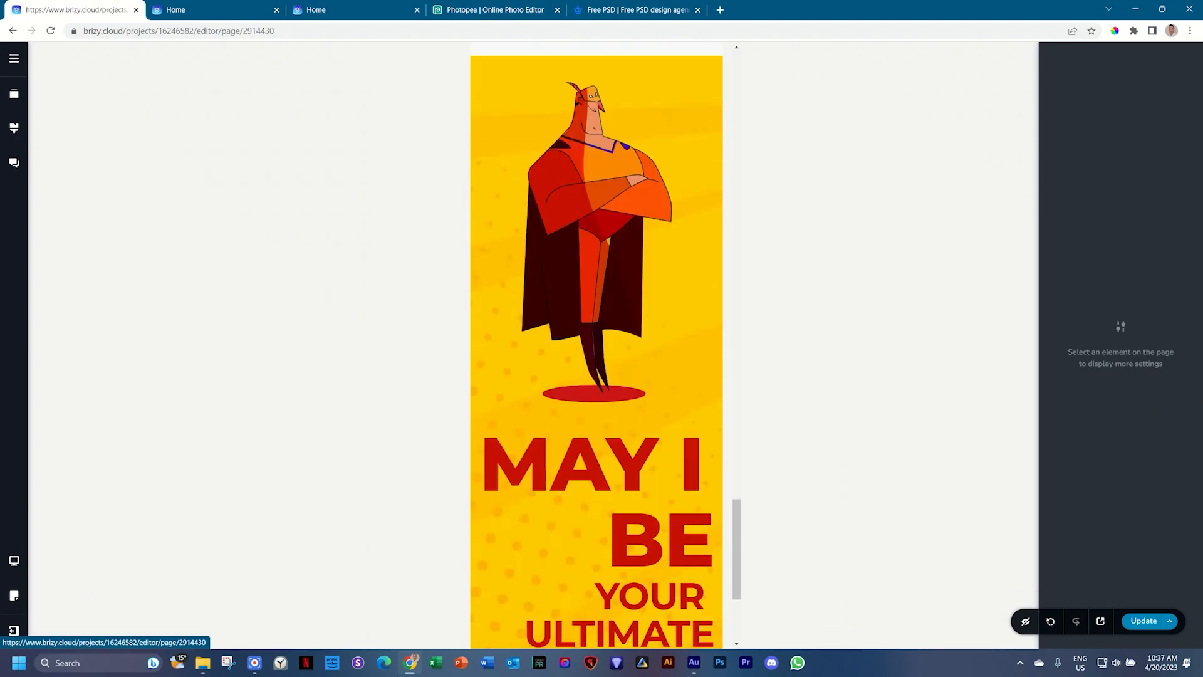
{"action": "scroll", "coordinate": [617, 418], "scroll_direction": "down", "scroll_amount": 4}
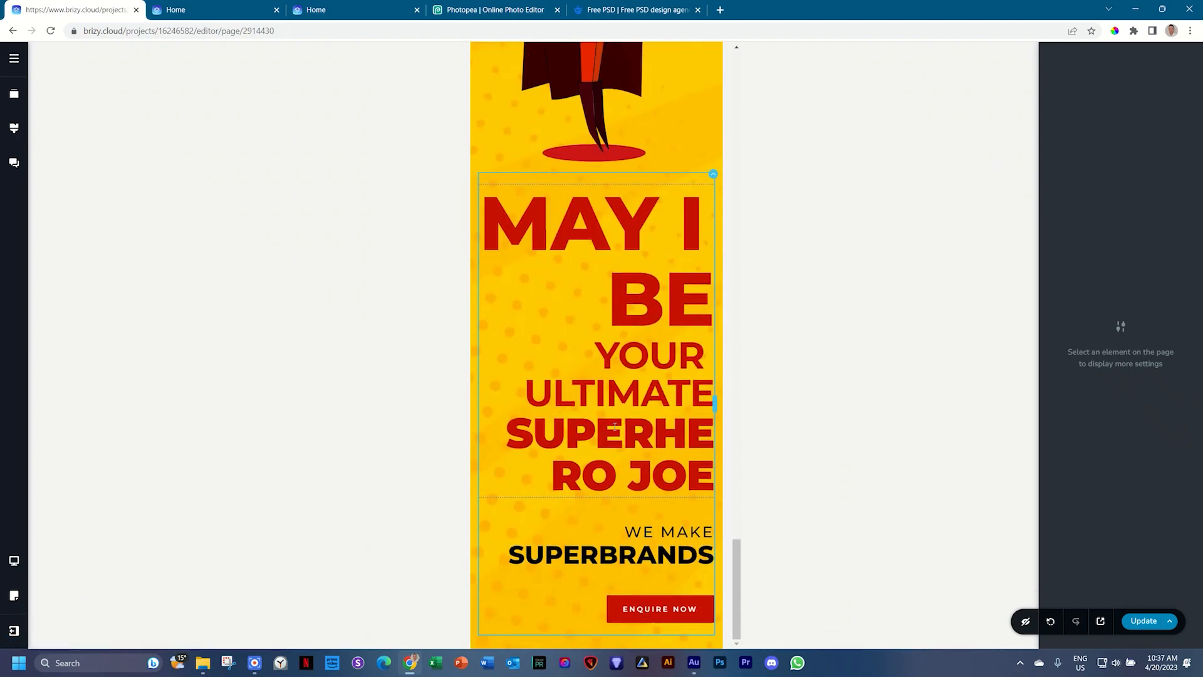
{"action": "scroll", "coordinate": [615, 426], "scroll_direction": "up", "scroll_amount": 6}
{"action": "left_click", "coordinate": [614, 430]}
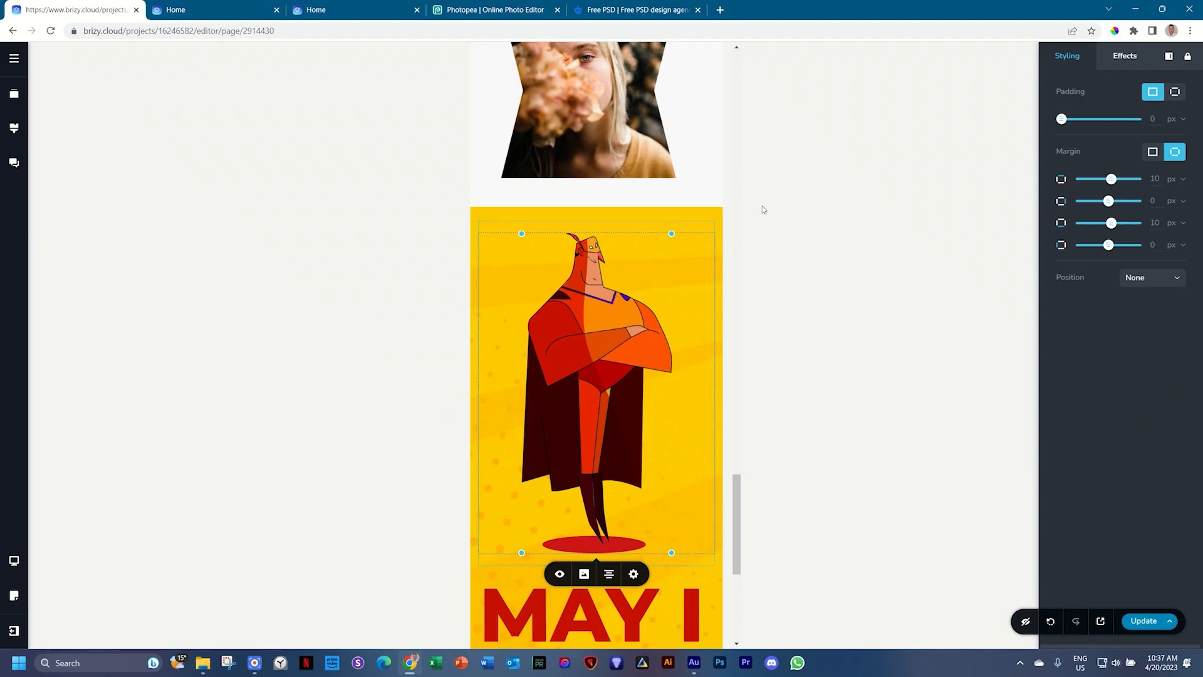
{"action": "scroll", "coordinate": [627, 299], "scroll_direction": "down", "scroll_amount": 2}
{"action": "scroll", "coordinate": [628, 299], "scroll_direction": "down", "scroll_amount": 1}
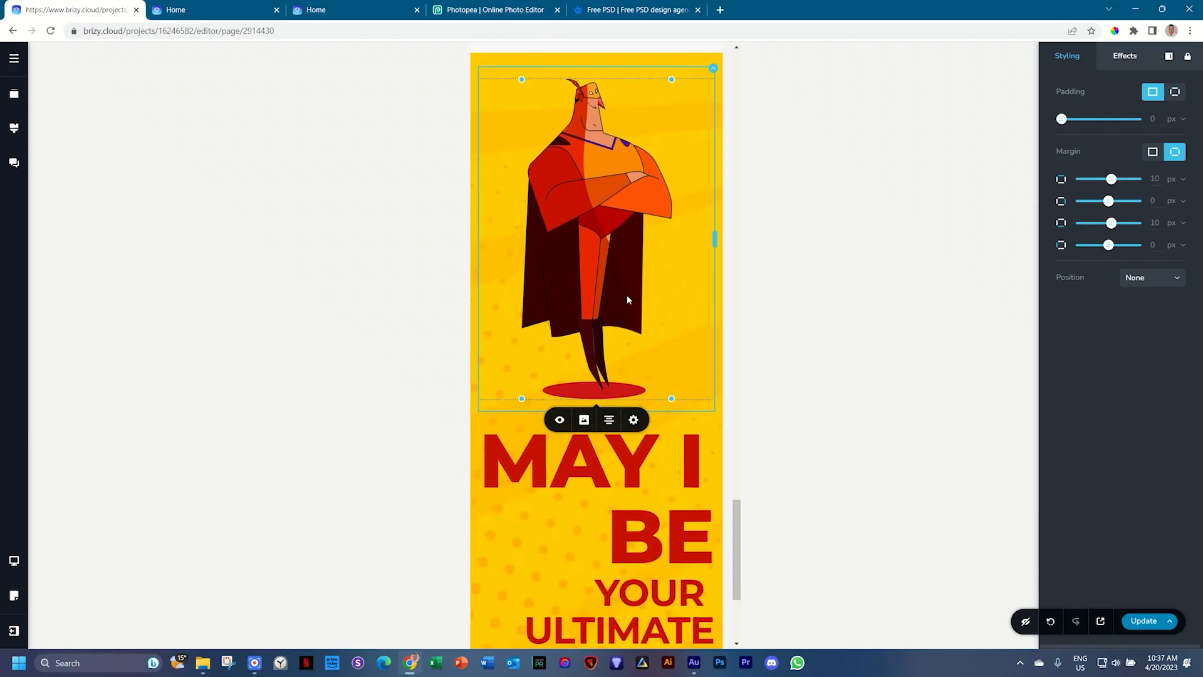
{"action": "scroll", "coordinate": [628, 299], "scroll_direction": "up", "scroll_amount": 3}
{"action": "scroll", "coordinate": [628, 299], "scroll_direction": "down", "scroll_amount": 3}
{"action": "scroll", "coordinate": [626, 299], "scroll_direction": "down", "scroll_amount": 4}
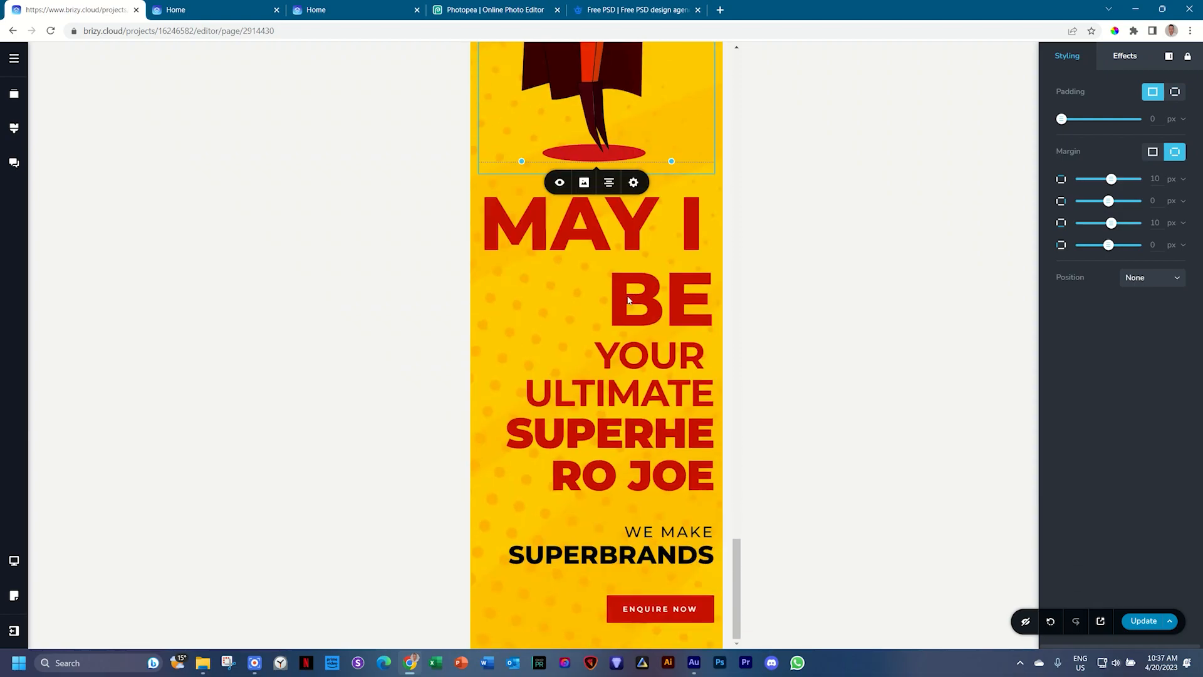
Step: Reduce the mobile font size of "MAY I BE" to 68 px and "YOUR ULTIMATE" to just under 35 px so each fits on one line
{"action": "left_click", "coordinate": [629, 238]}
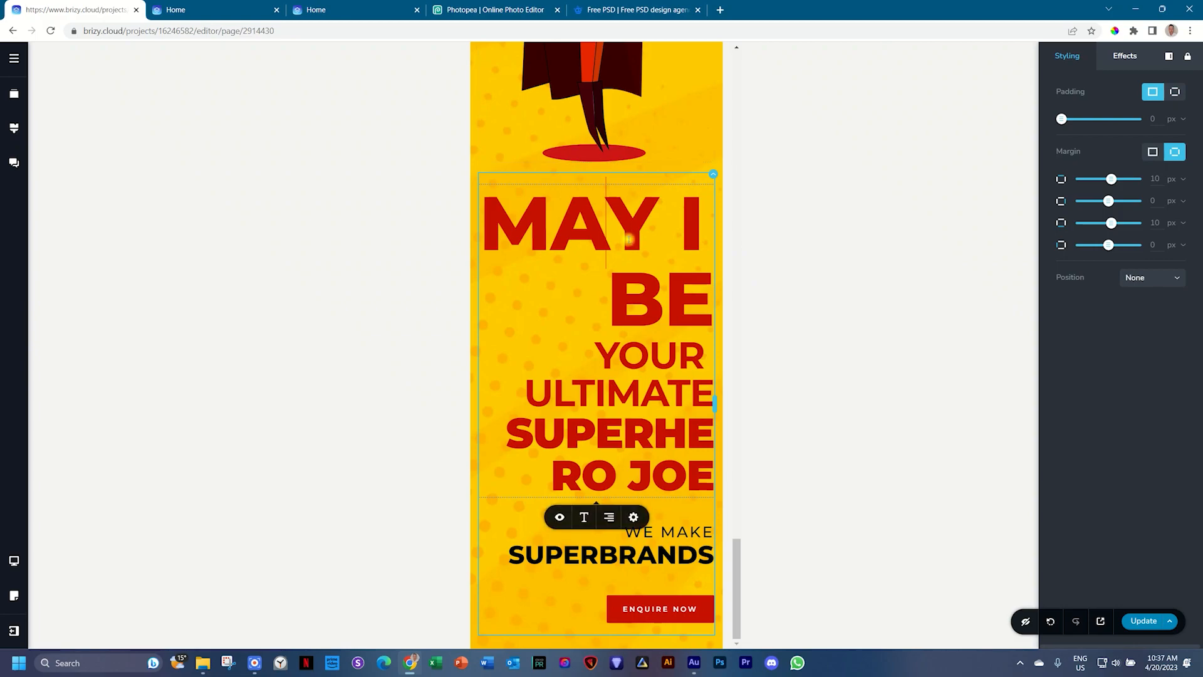
{"action": "left_click", "coordinate": [583, 516]}
{"action": "left_click", "coordinate": [572, 448]}
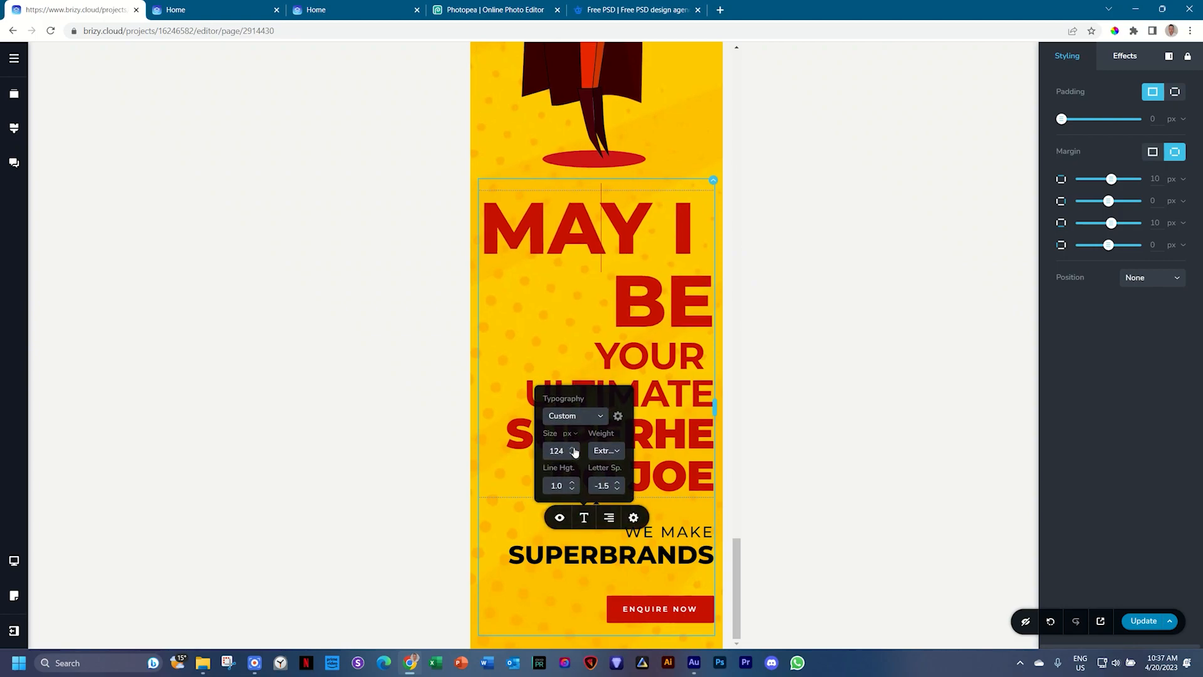
{"action": "left_click_drag", "start_coordinate": [573, 447], "coordinate": [573, 505]}
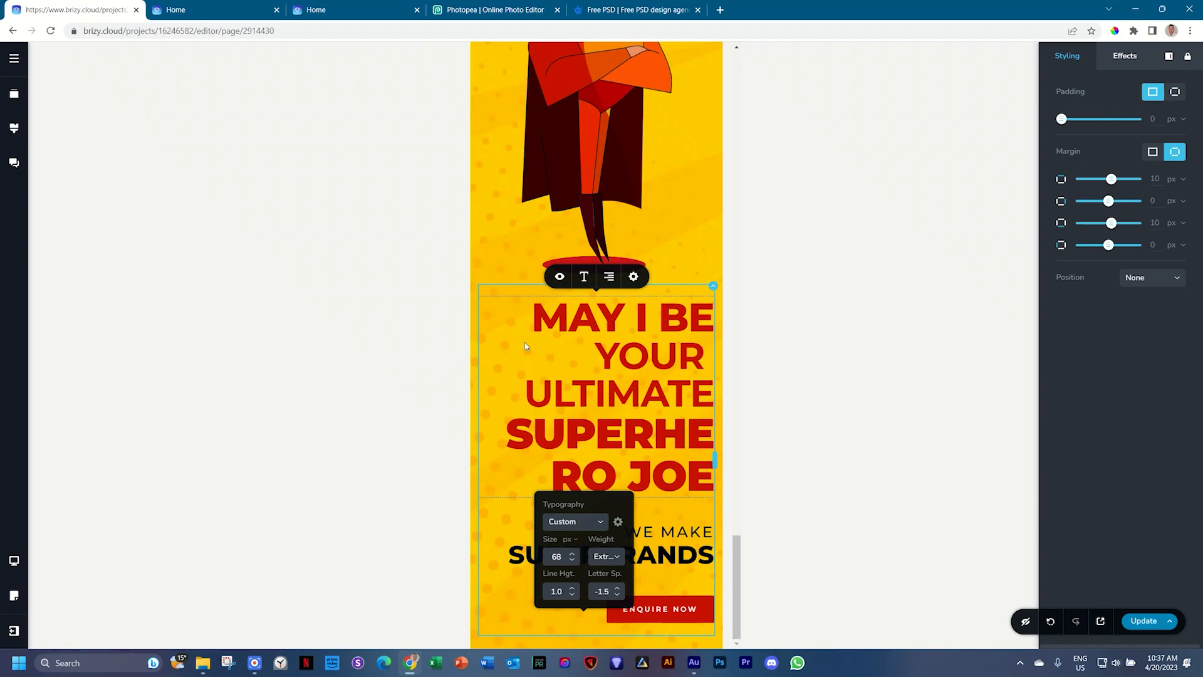
{"action": "left_click", "coordinate": [583, 277]}
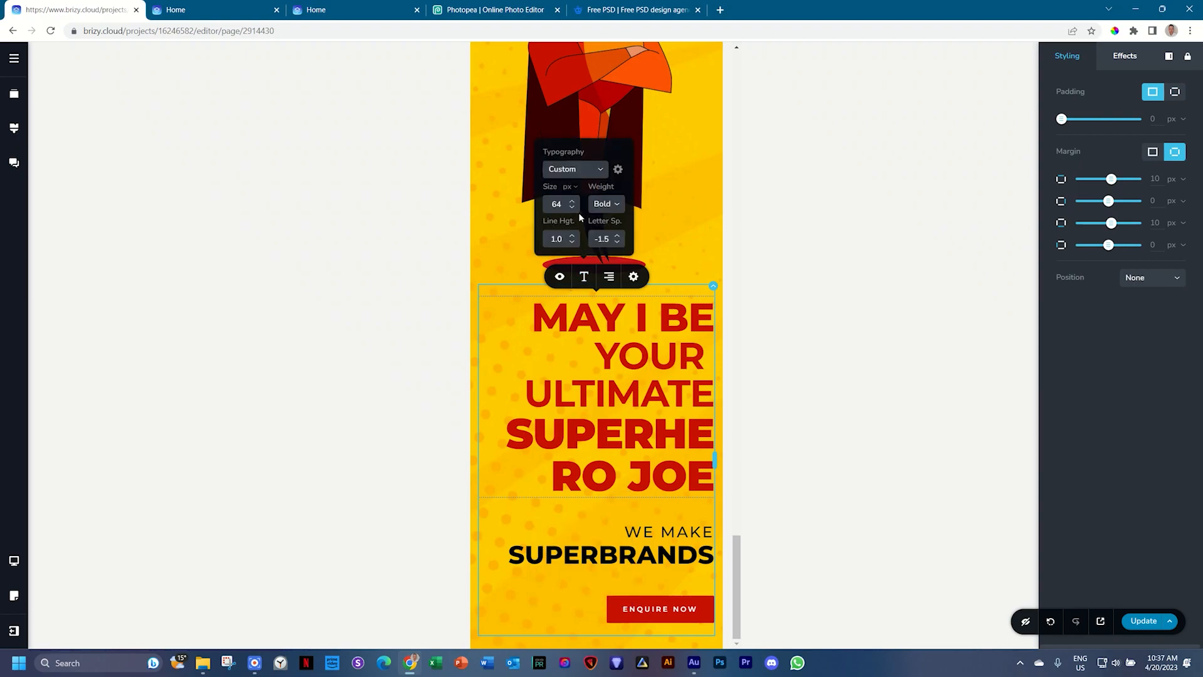
{"action": "left_click", "coordinate": [572, 207]}
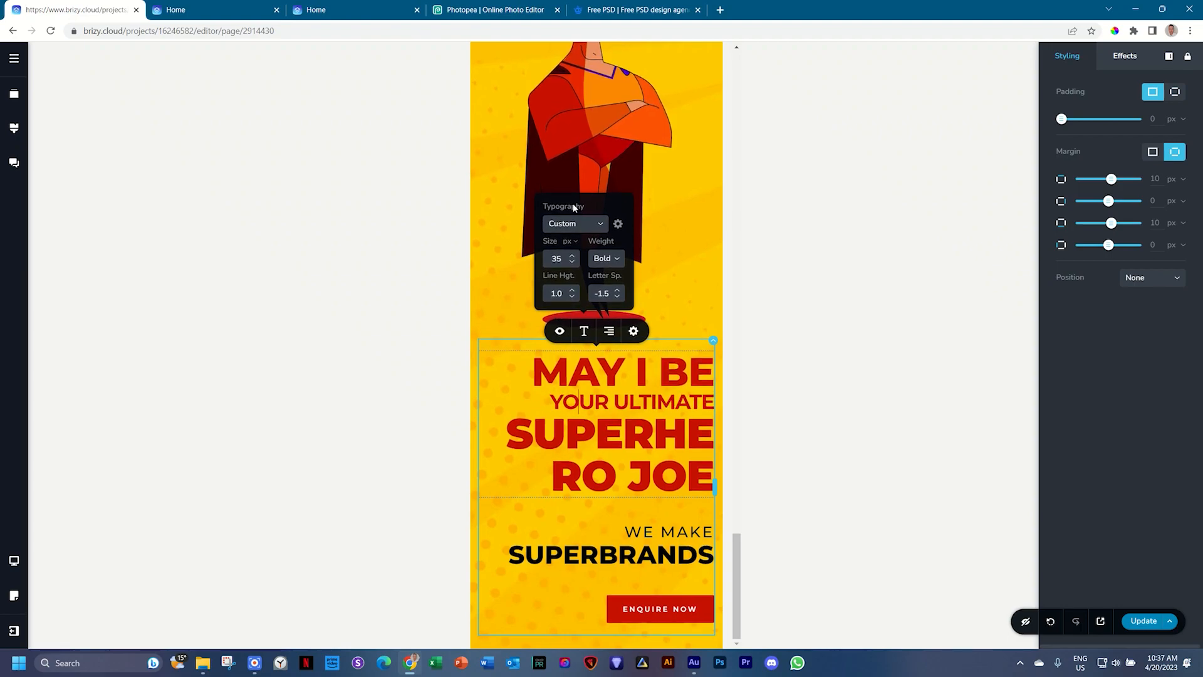
Step: Reduce the "SUPERHERO JOE" font size to 44 px so it fits on one line
{"action": "left_click", "coordinate": [587, 459]}
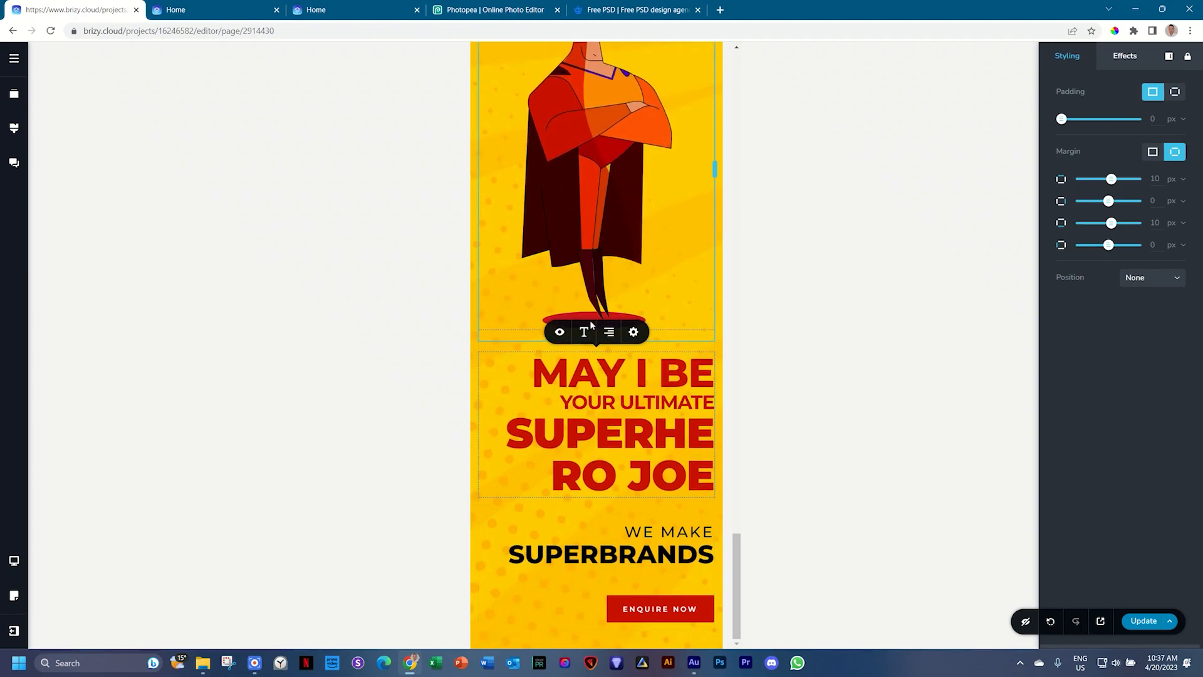
{"action": "left_click", "coordinate": [584, 332]}
{"action": "left_click", "coordinate": [572, 263]}
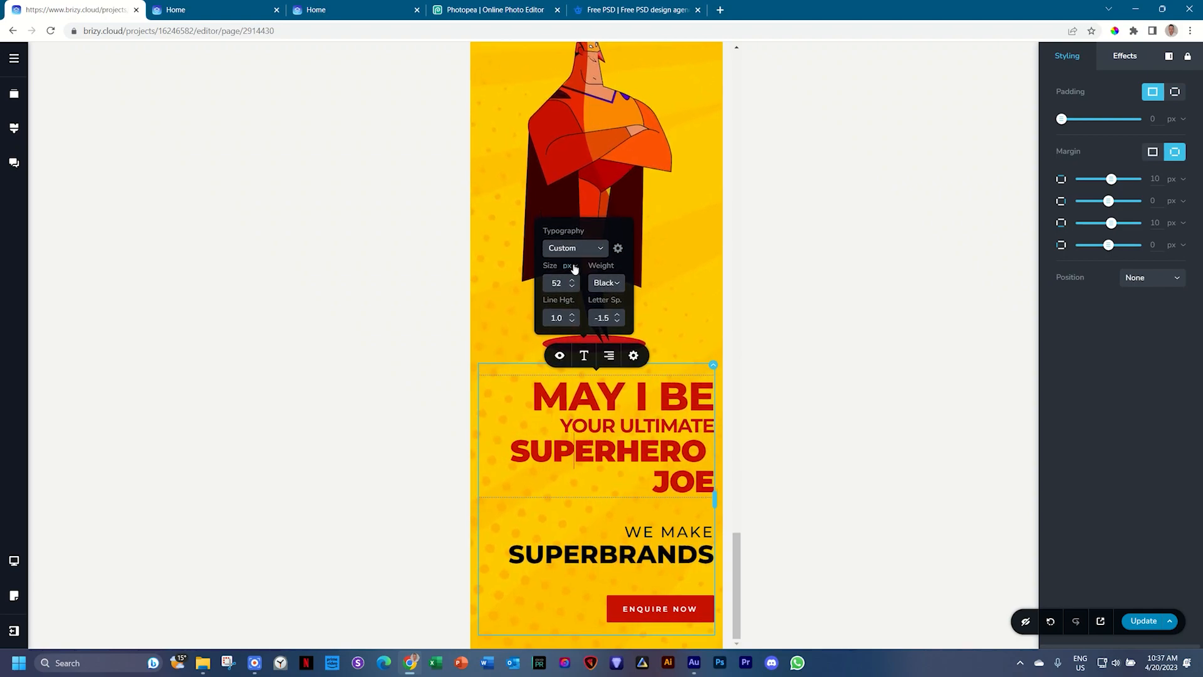
{"action": "right_click", "coordinate": [574, 266]}
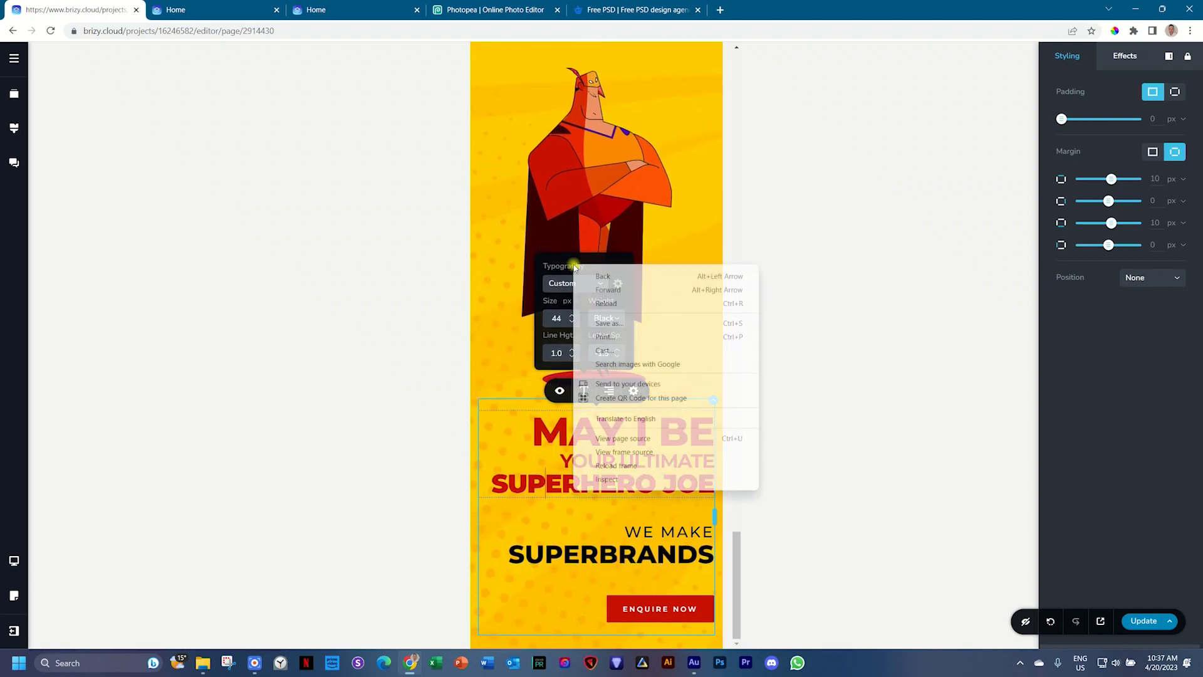
{"action": "left_click", "coordinate": [511, 345]}
{"action": "left_click", "coordinate": [605, 491]}
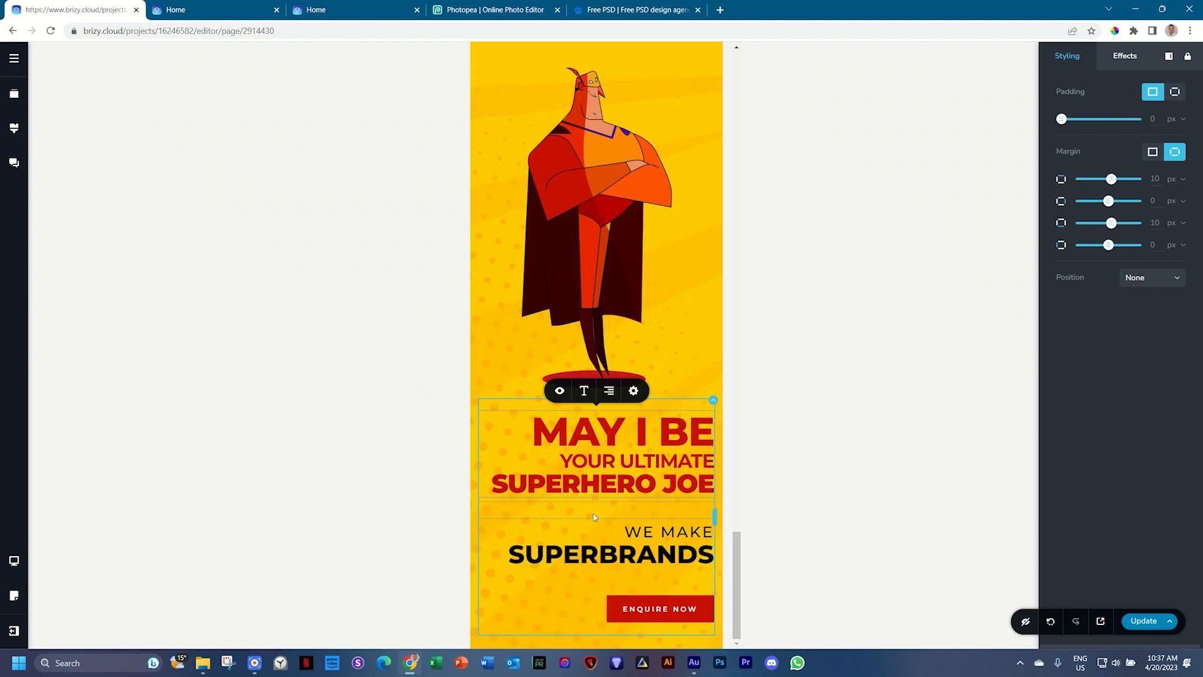
Step: Reduce the "WE MAKE" font size to about 20 px
{"action": "left_click", "coordinate": [666, 531]}
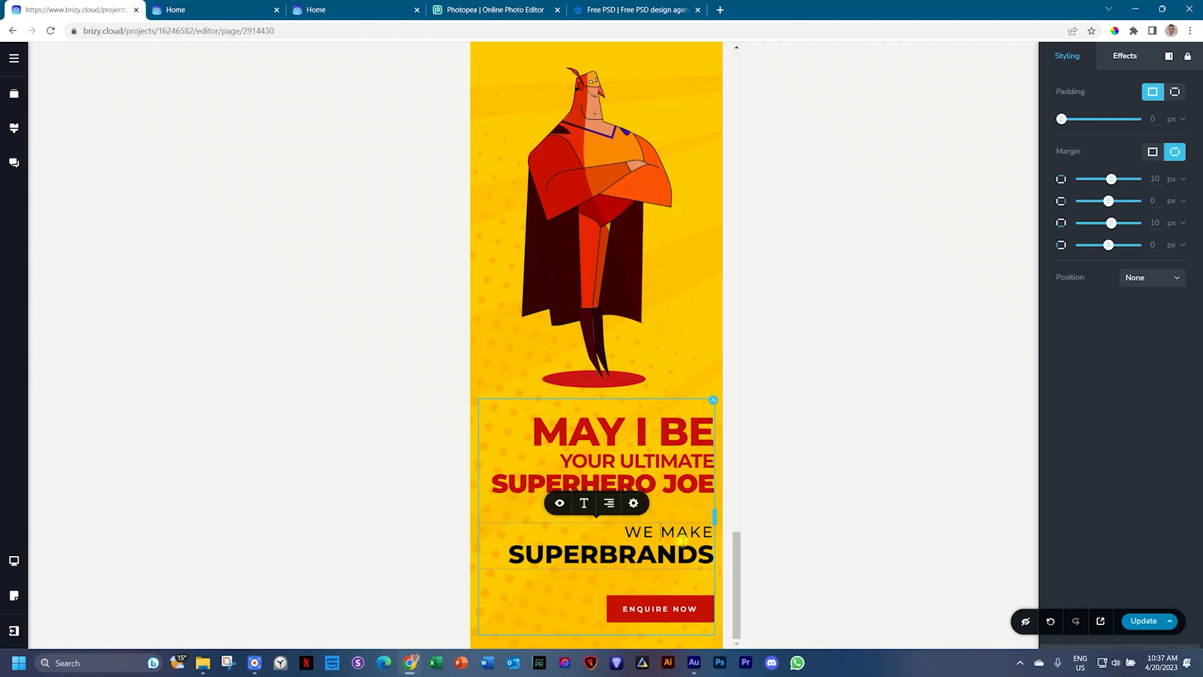
{"action": "left_click", "coordinate": [584, 502]}
{"action": "left_click", "coordinate": [572, 434]}
{"action": "left_click", "coordinate": [571, 434]}
{"action": "left_click", "coordinate": [572, 434]}
{"action": "left_click", "coordinate": [571, 434]}
{"action": "left_click", "coordinate": [572, 434]}
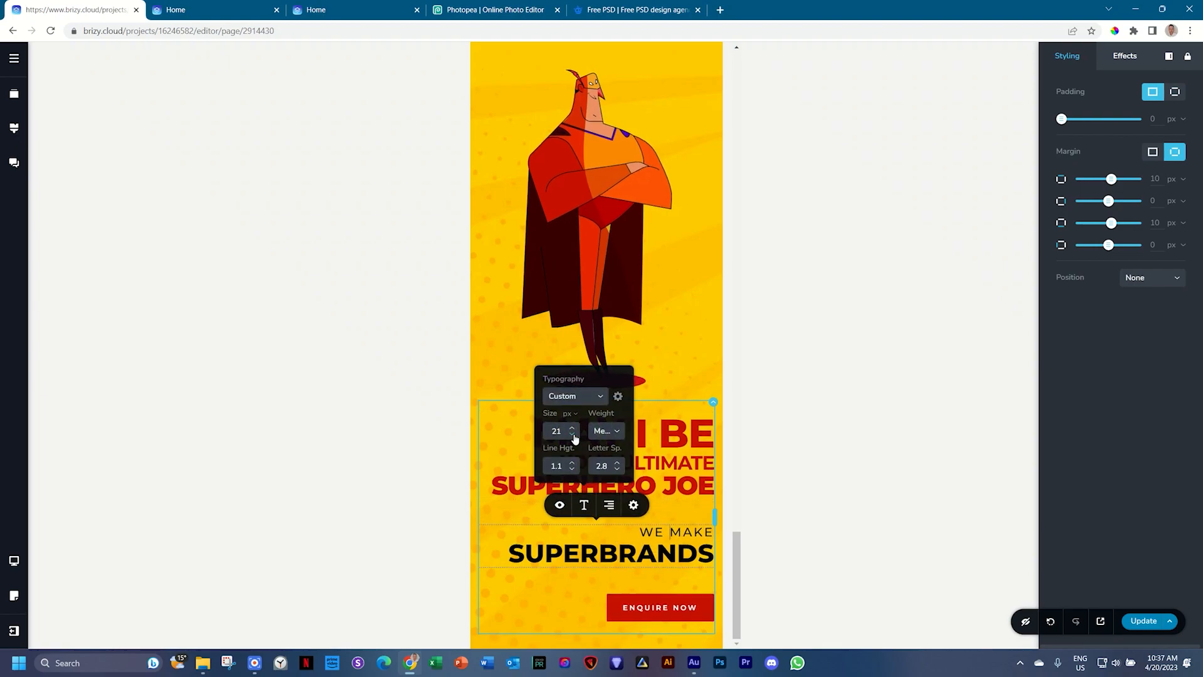
{"action": "left_click", "coordinate": [572, 434]}
Step: Reduce the "SUPERBRANDS" font size to about 32 px
{"action": "left_click", "coordinate": [598, 552]}
{"action": "left_click", "coordinate": [584, 505]}
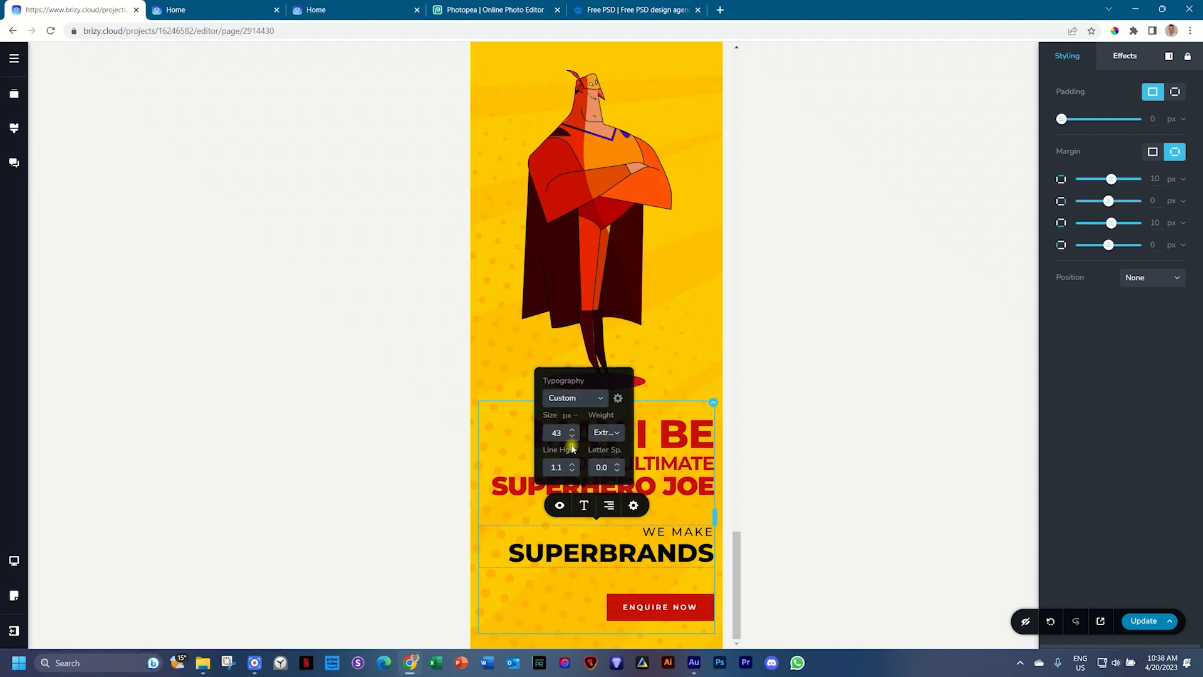
{"action": "left_click", "coordinate": [572, 436]}
{"action": "left_click", "coordinate": [571, 437]}
{"action": "left_click", "coordinate": [572, 437]}
{"action": "left_click", "coordinate": [572, 436]}
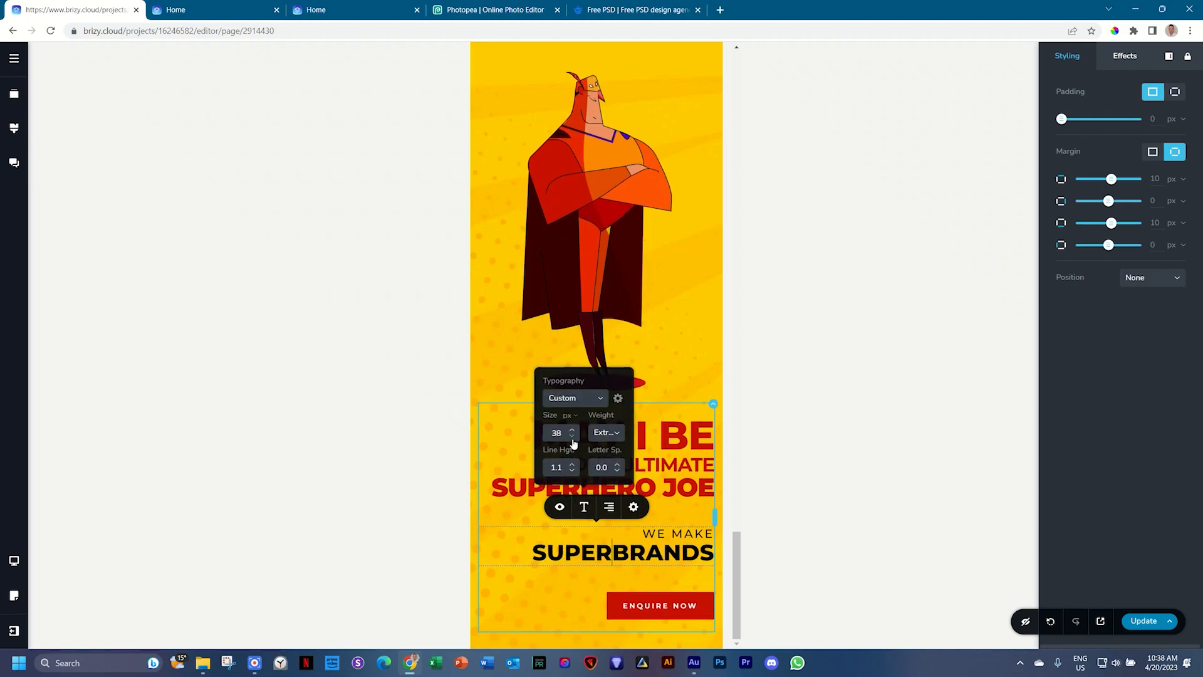
{"action": "left_click", "coordinate": [571, 437]}
{"action": "left_click", "coordinate": [571, 437]}
{"action": "left_click", "coordinate": [572, 437]}
{"action": "left_click", "coordinate": [572, 438]}
{"action": "left_click", "coordinate": [572, 438]}
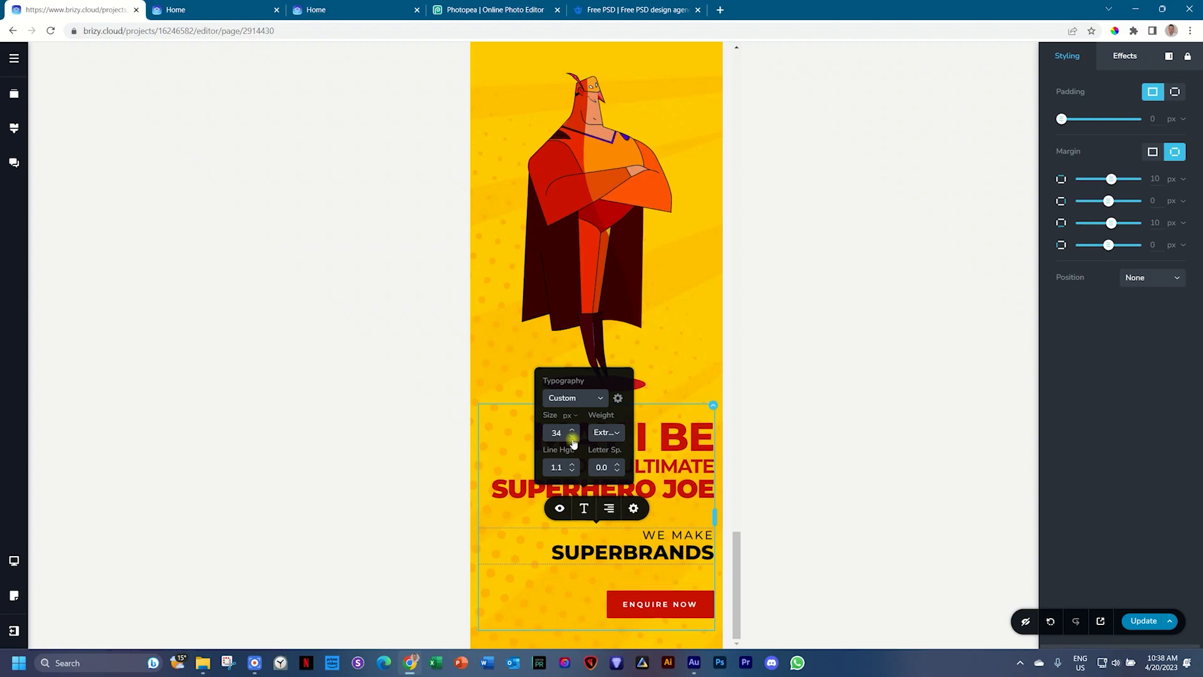
{"action": "left_click", "coordinate": [572, 439]}
{"action": "left_click", "coordinate": [572, 439]}
{"action": "left_click", "coordinate": [696, 346]}
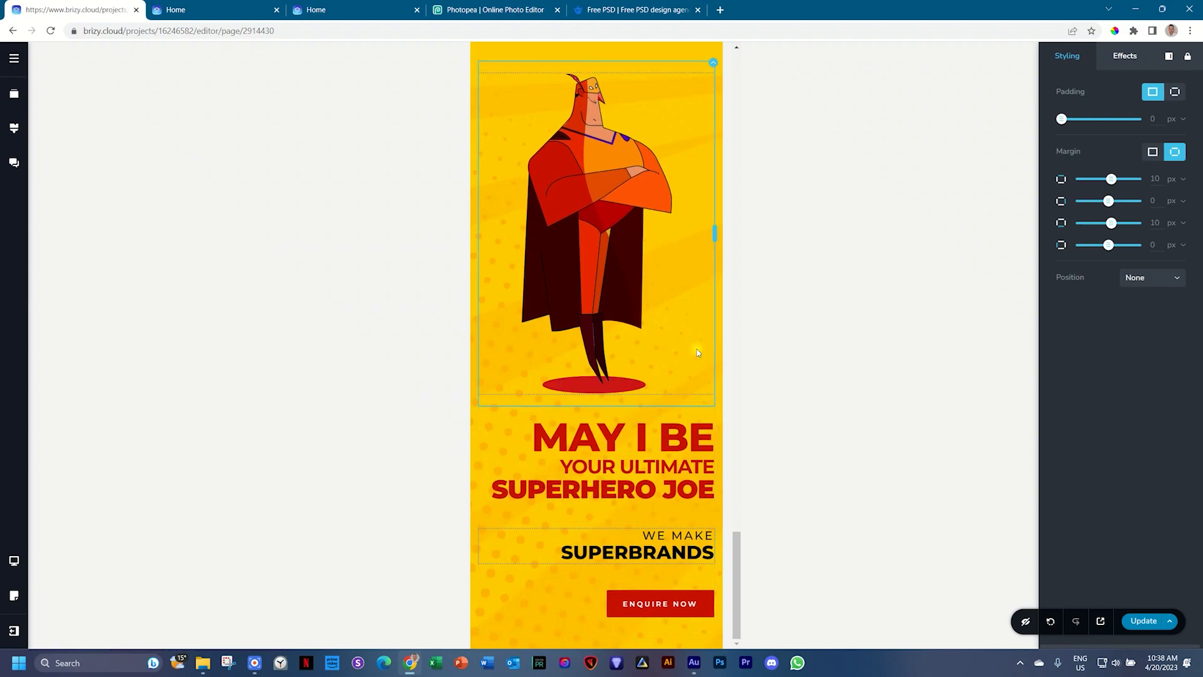
Step: Set the "ENQUIRE NOW" button text to Extra Bold weight at 18 px
{"action": "left_click", "coordinate": [658, 603]}
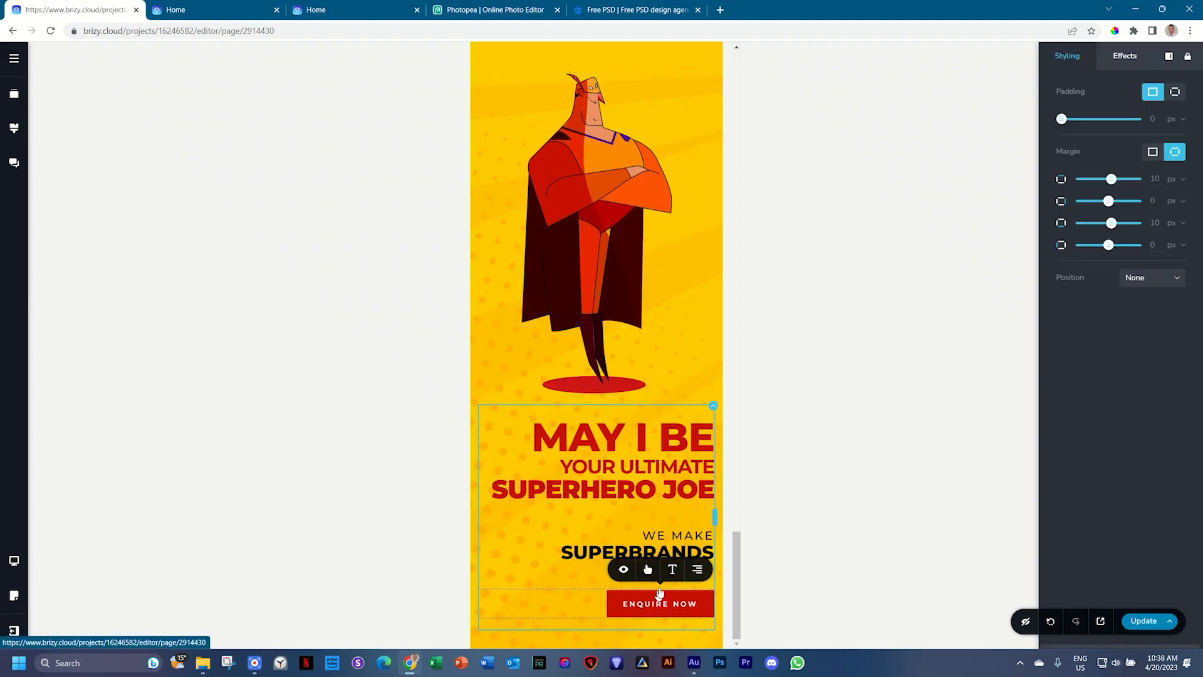
{"action": "left_click", "coordinate": [673, 570]}
{"action": "left_click", "coordinate": [692, 501]}
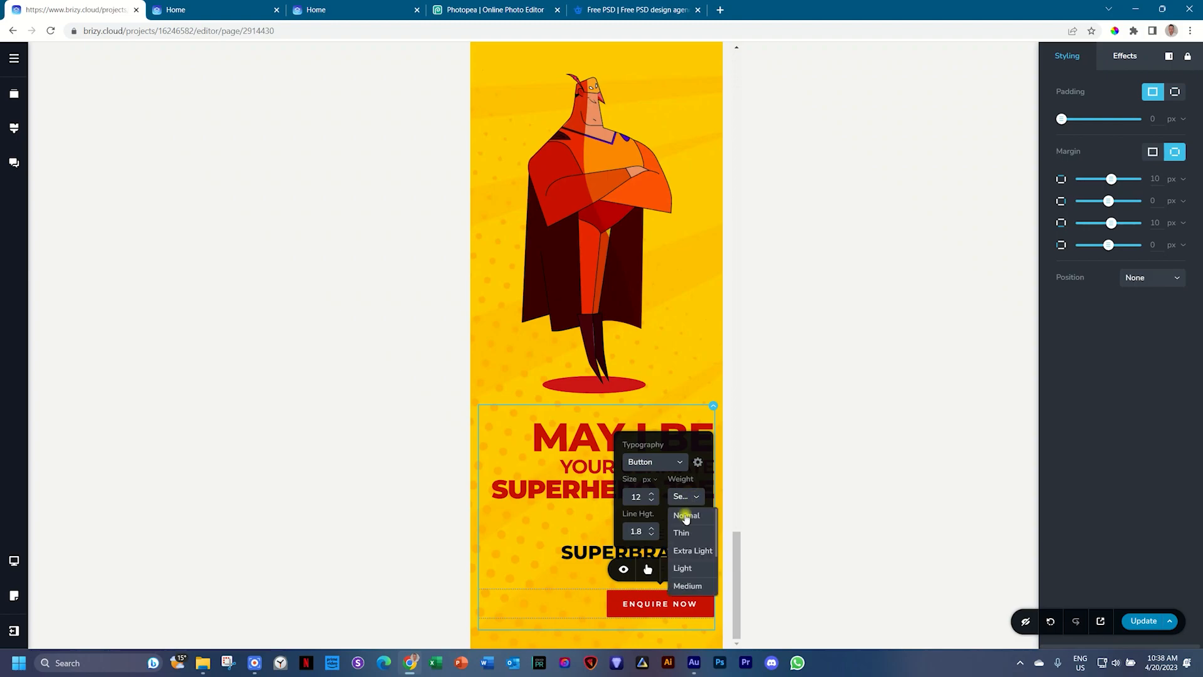
{"action": "left_click", "coordinate": [682, 566]}
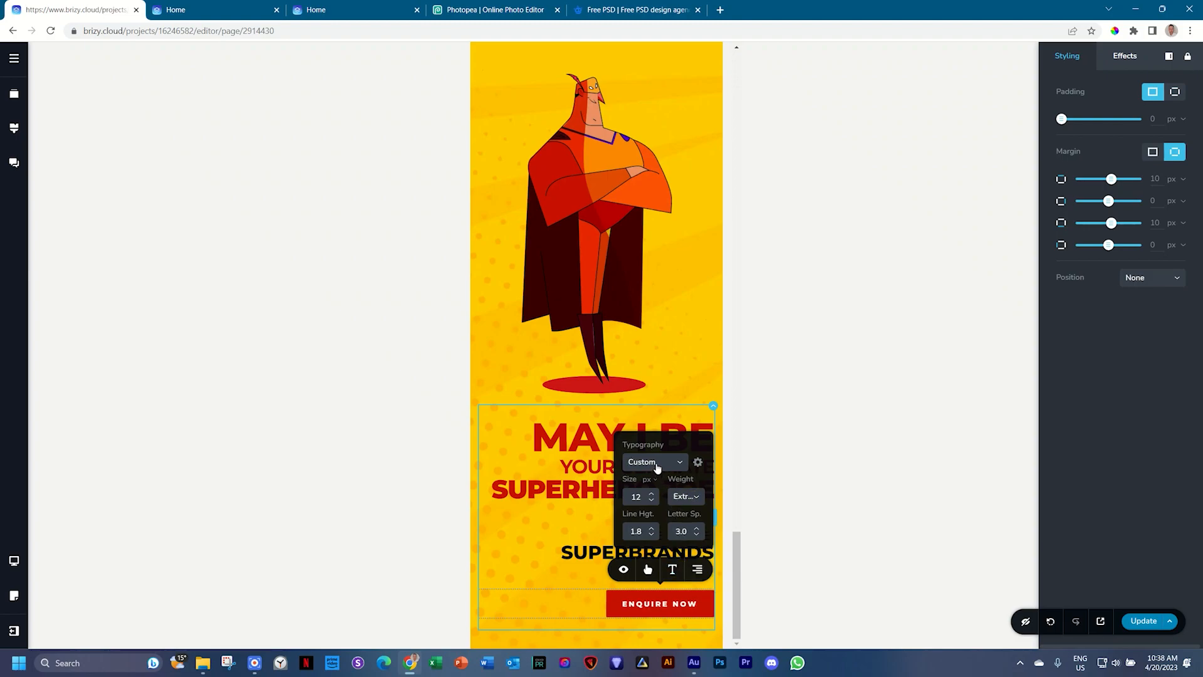
{"action": "left_click", "coordinate": [651, 494]}
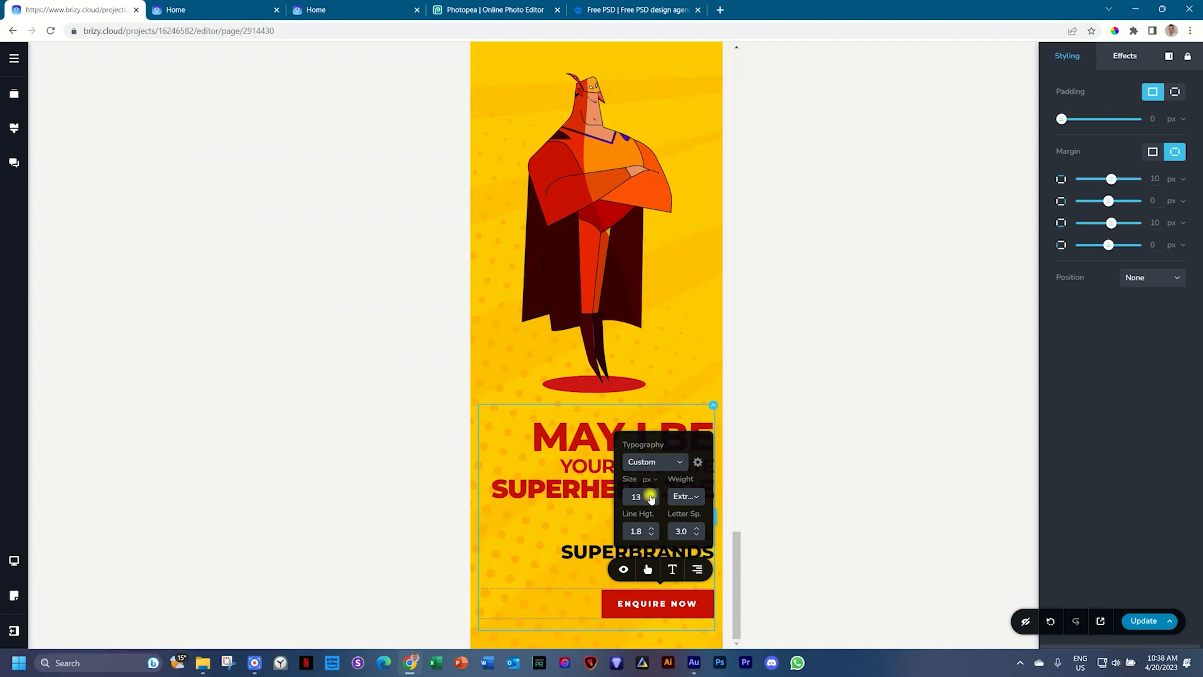
{"action": "left_click", "coordinate": [651, 494]}
{"action": "left_click", "coordinate": [651, 494]}
{"action": "left_click", "coordinate": [651, 494]}
{"action": "left_click", "coordinate": [651, 494]}
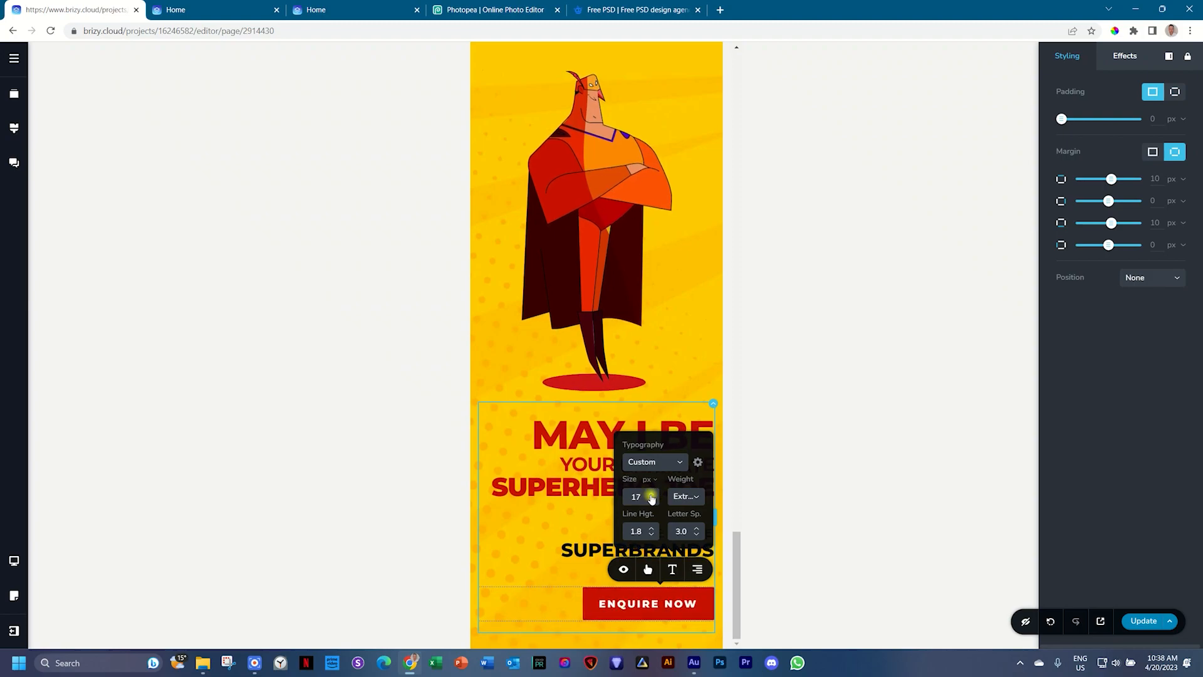
{"action": "left_click", "coordinate": [651, 495]}
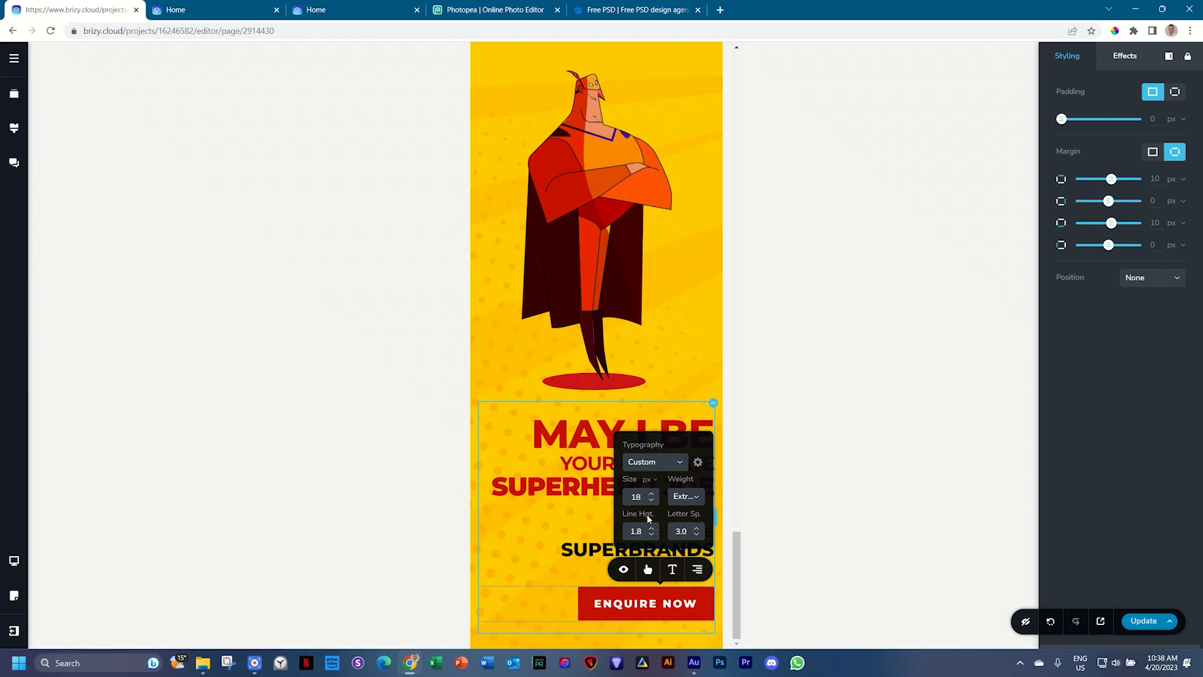
Step: Give the "ENQUIRE NOW" button a custom size with width 16 px and height 9 px
{"action": "left_click", "coordinate": [648, 569]}
{"action": "left_click", "coordinate": [693, 534]}
{"action": "left_click_drag", "start_coordinate": [639, 519], "coordinate": [615, 538]}
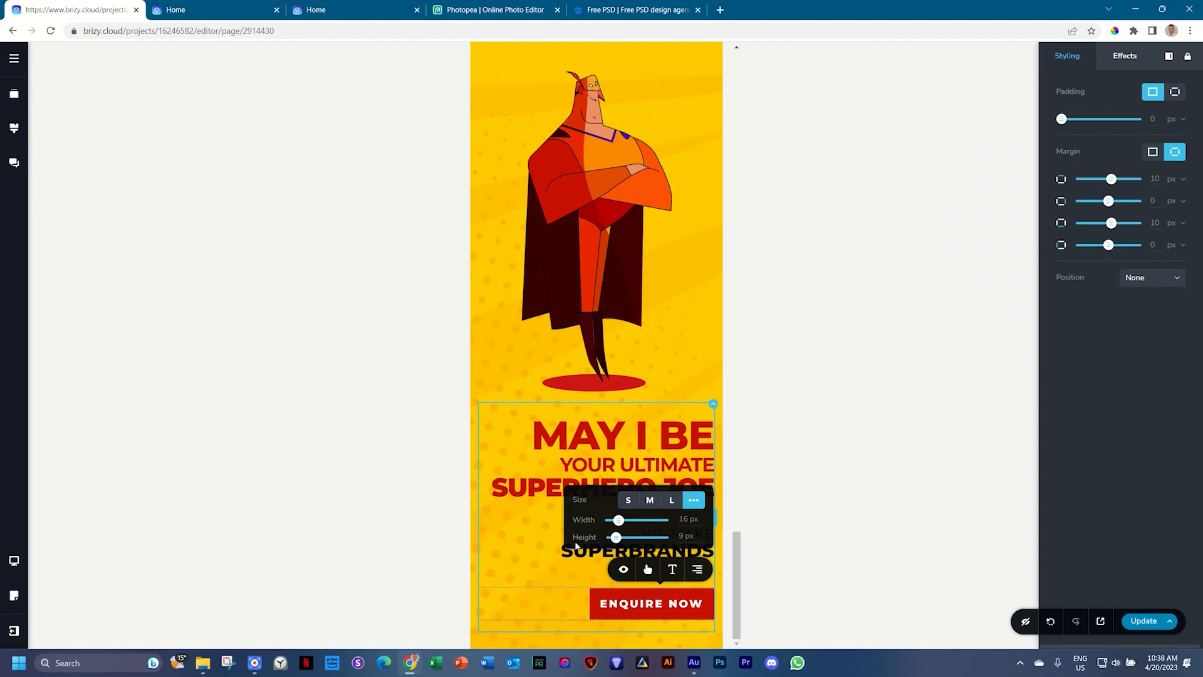
{"action": "left_click", "coordinate": [517, 555]}
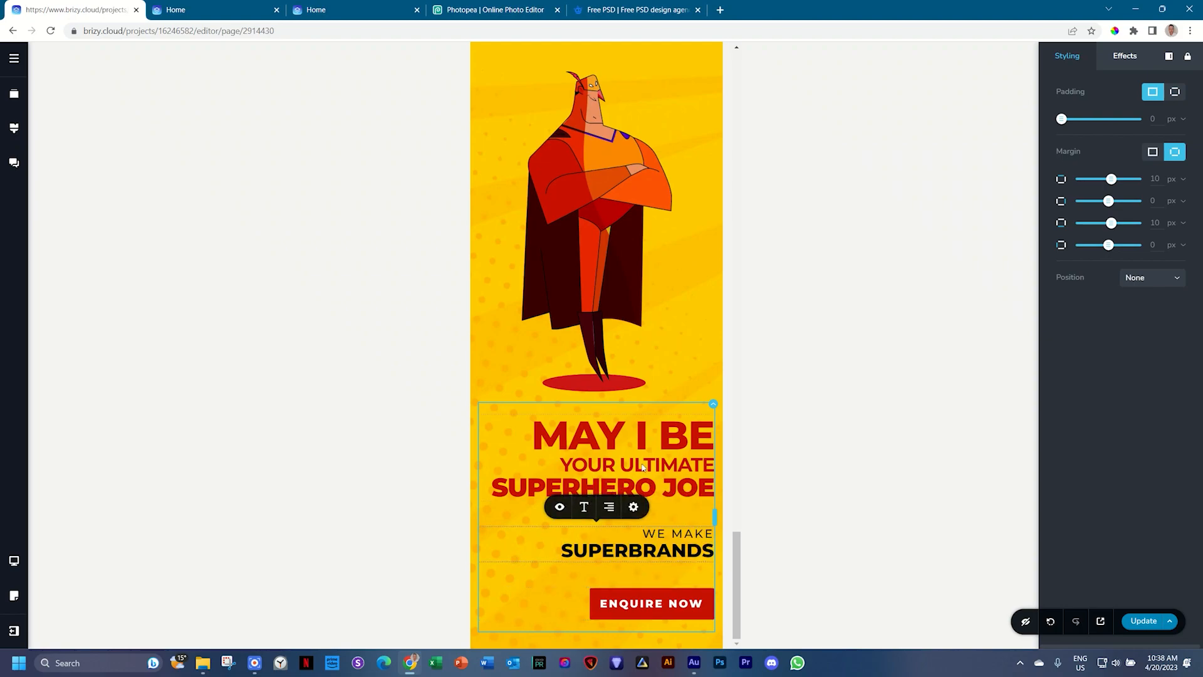
Step: Change the hero section's height to Auto for mobile
{"action": "scroll", "coordinate": [589, 469], "scroll_direction": "up", "scroll_amount": 1}
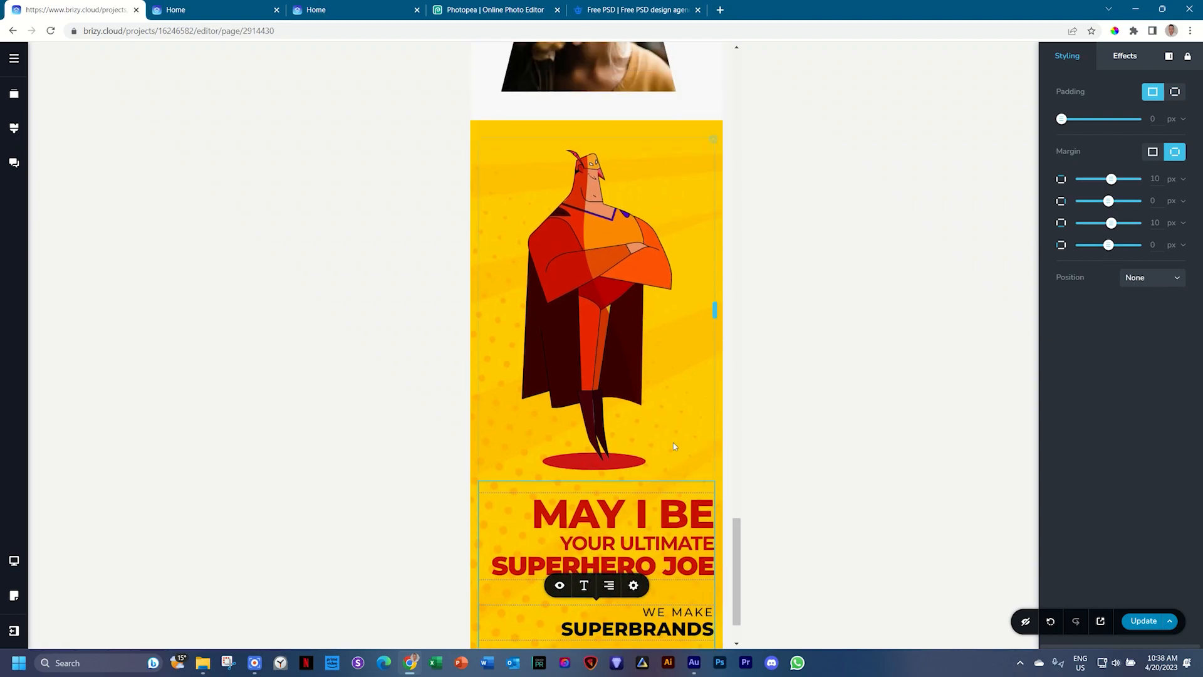
{"action": "left_click", "coordinate": [643, 133]}
{"action": "left_click", "coordinate": [697, 157]}
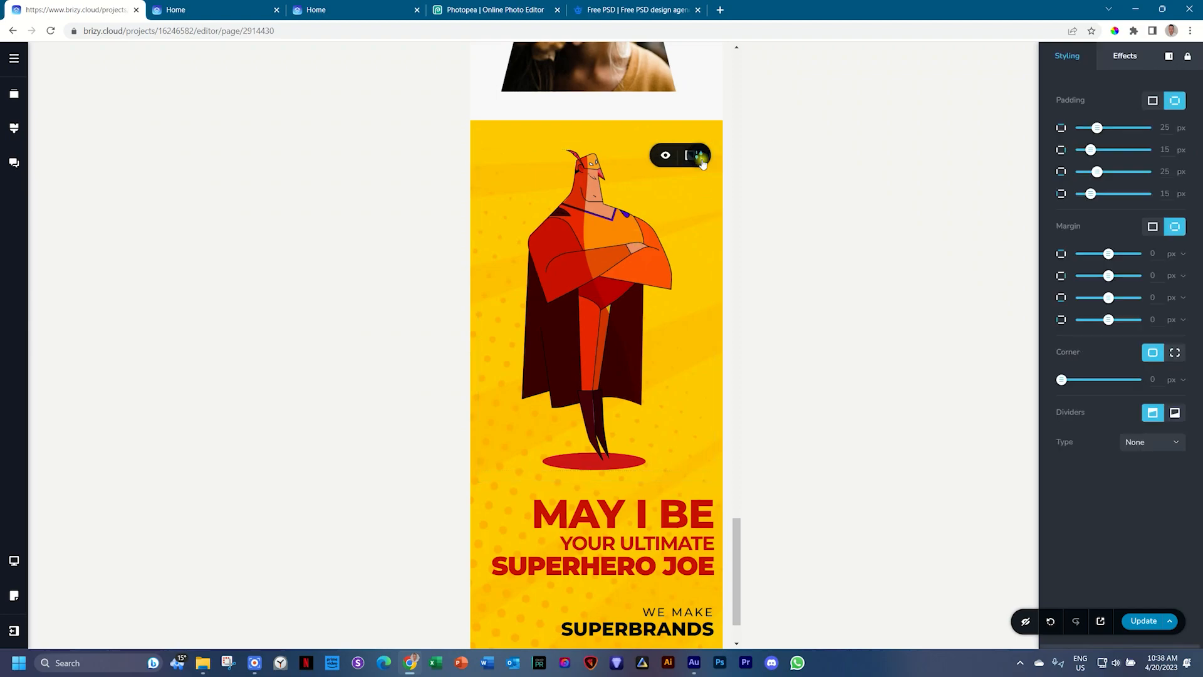
{"action": "left_click", "coordinate": [696, 158]}
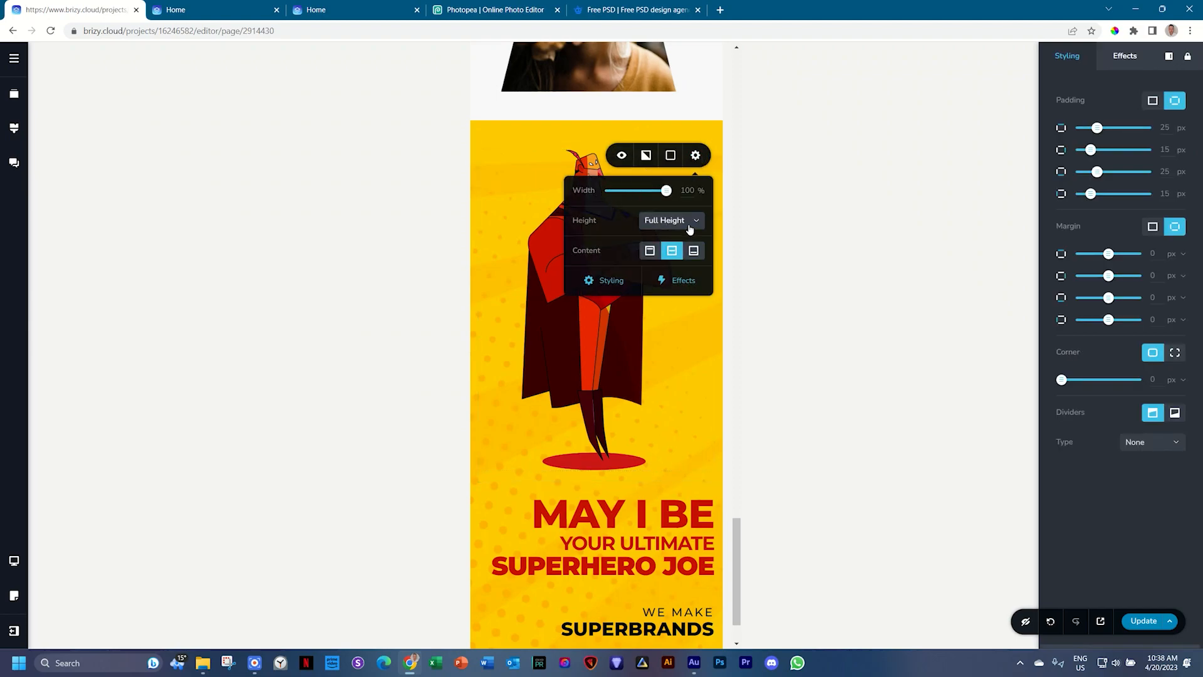
{"action": "left_click", "coordinate": [689, 227]}
{"action": "left_click", "coordinate": [653, 242]}
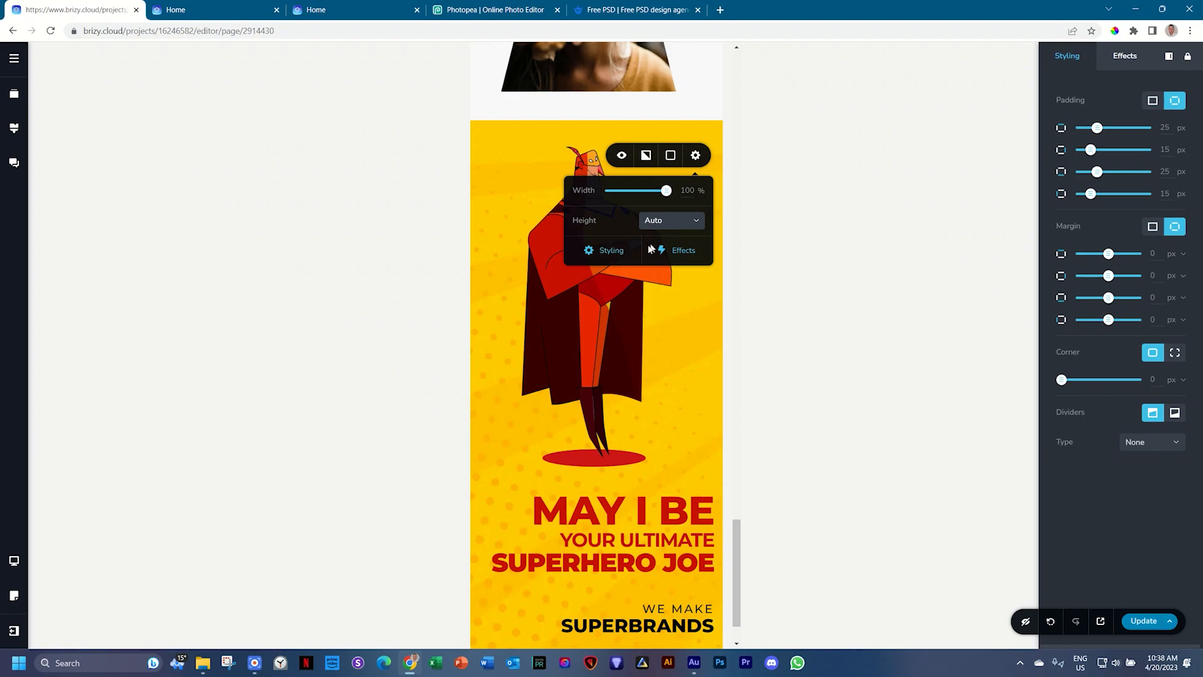
Step: Reverse the hero section's column order for mobile so the superhero image follows the text, and increase the spacing above the heading
{"action": "left_click", "coordinate": [630, 352]}
{"action": "scroll", "coordinate": [631, 349], "scroll_direction": "down", "scroll_amount": 1}
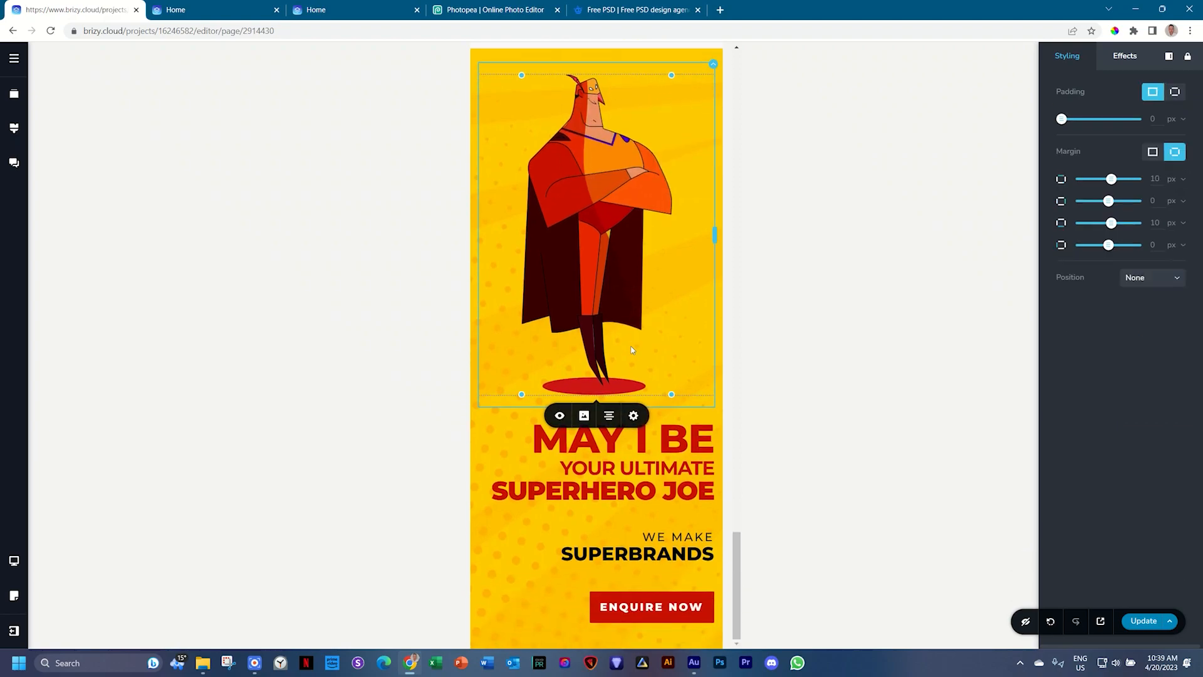
{"action": "scroll", "coordinate": [662, 314], "scroll_direction": "up", "scroll_amount": 1}
{"action": "left_click", "coordinate": [712, 144]}
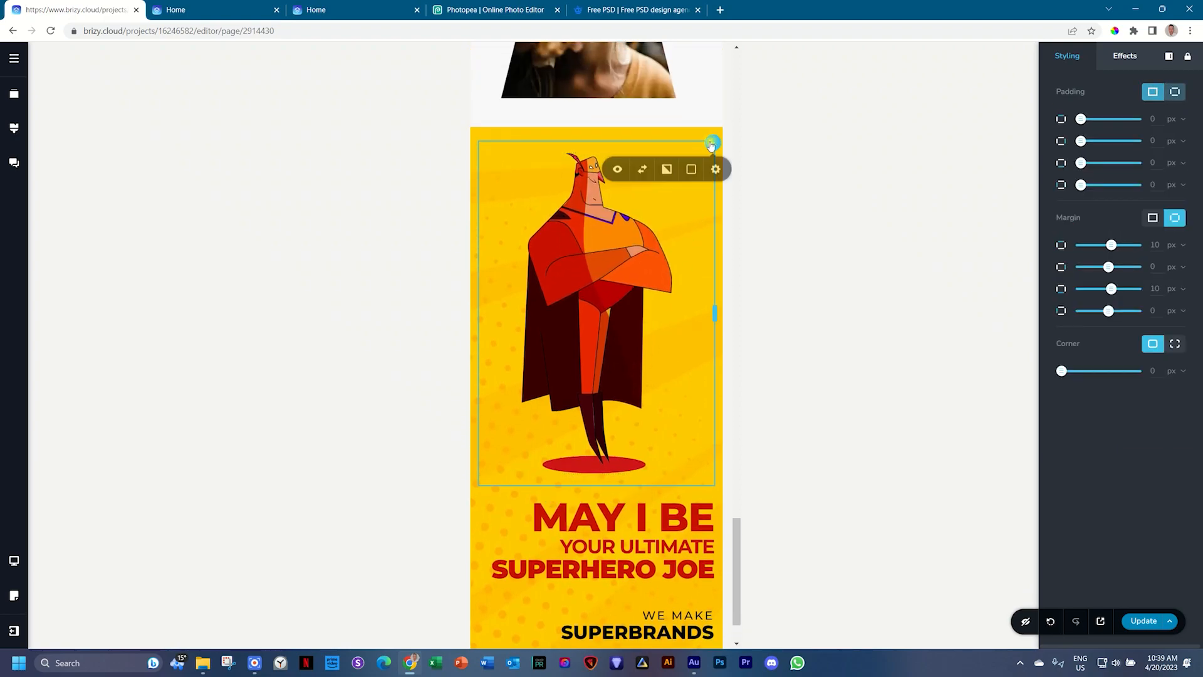
{"action": "left_click", "coordinate": [642, 172]}
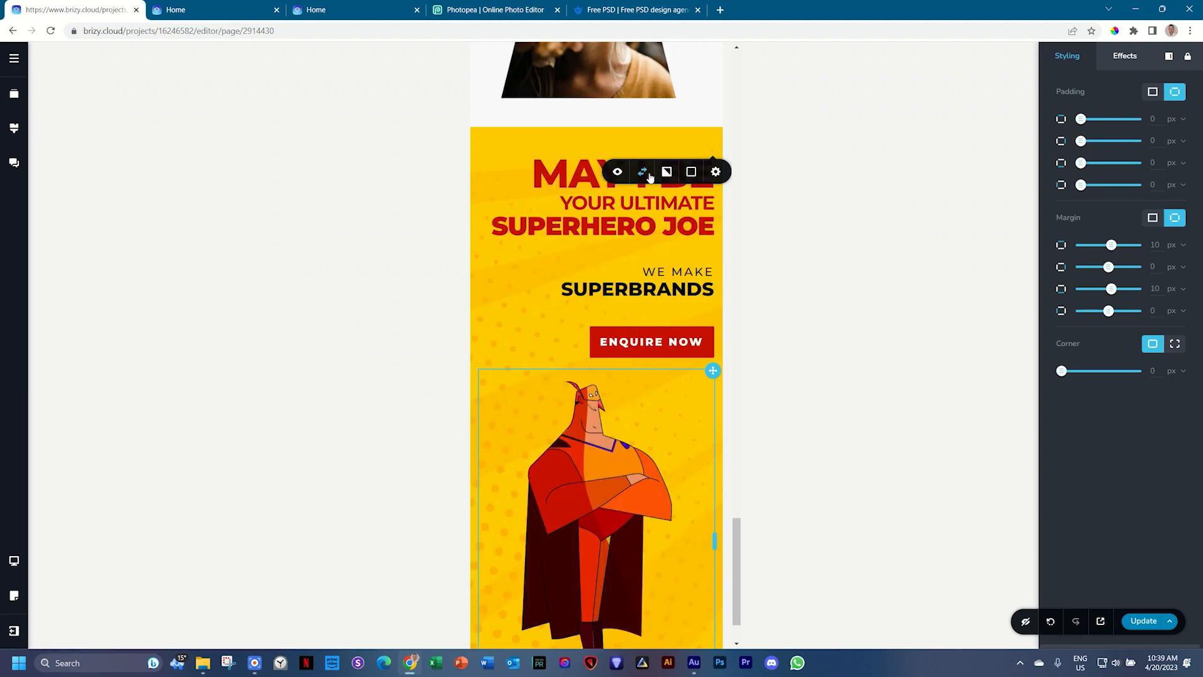
{"action": "left_click_drag", "start_coordinate": [609, 151], "coordinate": [609, 174]}
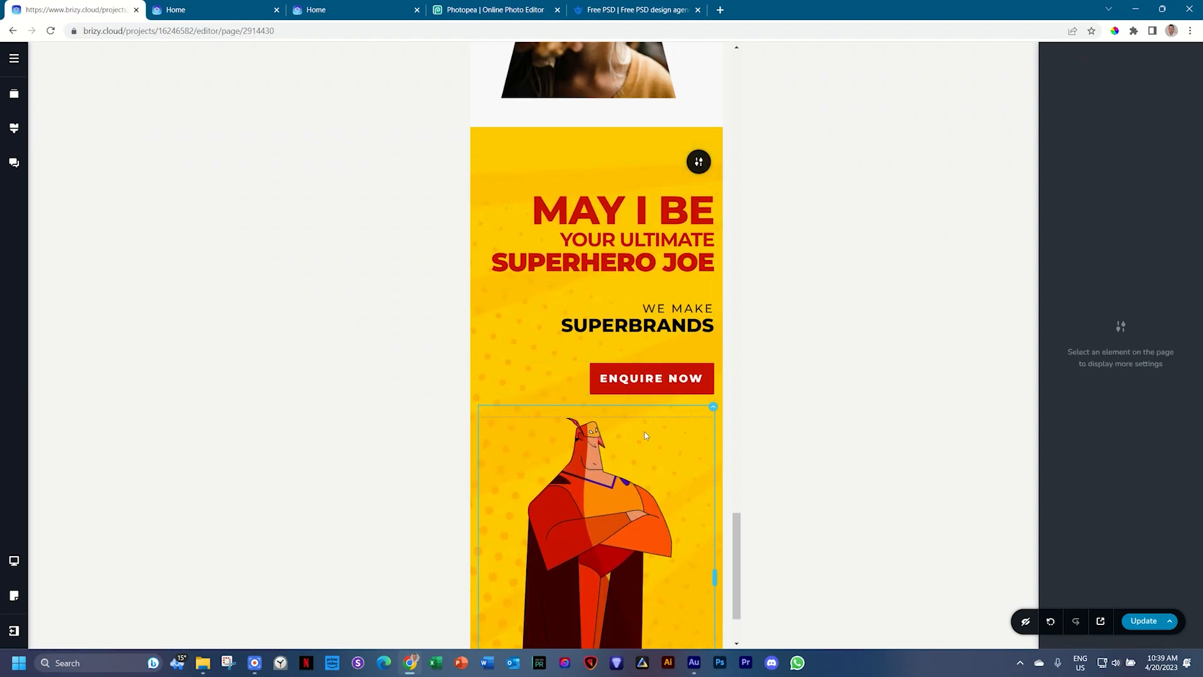
Step: Give the superhero image an Absolute position and place it beside the "SUPERBRANDS" text with a horizontal offset of 12 px
{"action": "left_click", "coordinate": [607, 512]}
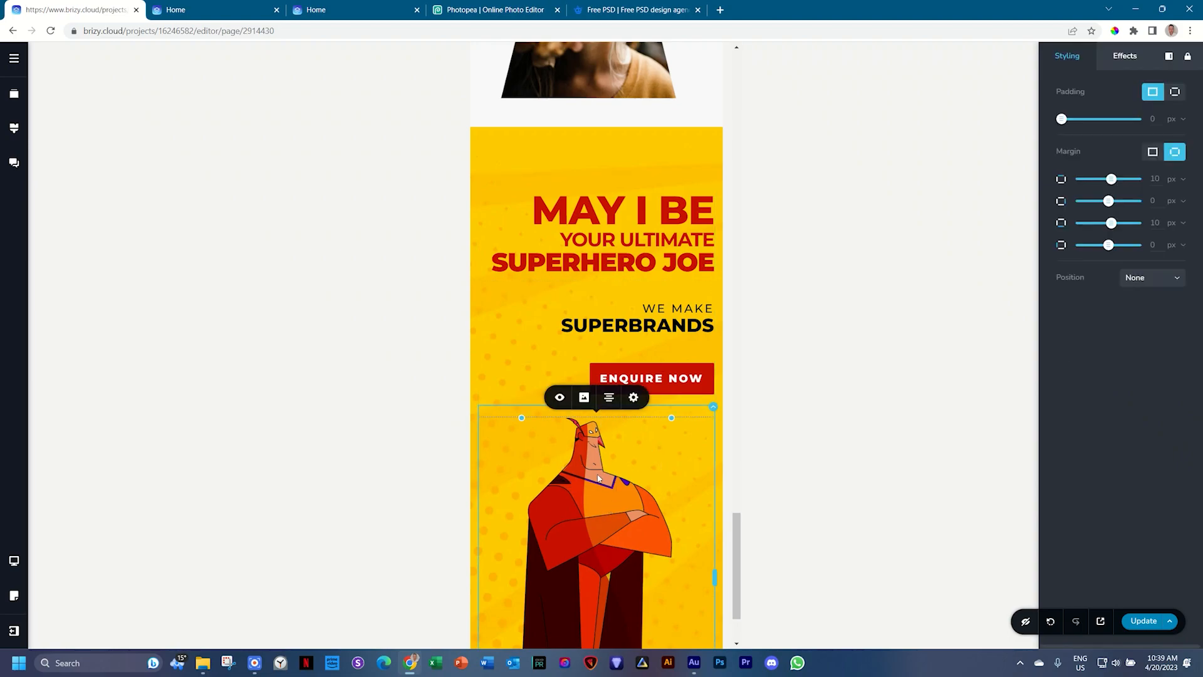
{"action": "scroll", "coordinate": [598, 478], "scroll_direction": "down", "scroll_amount": 2}
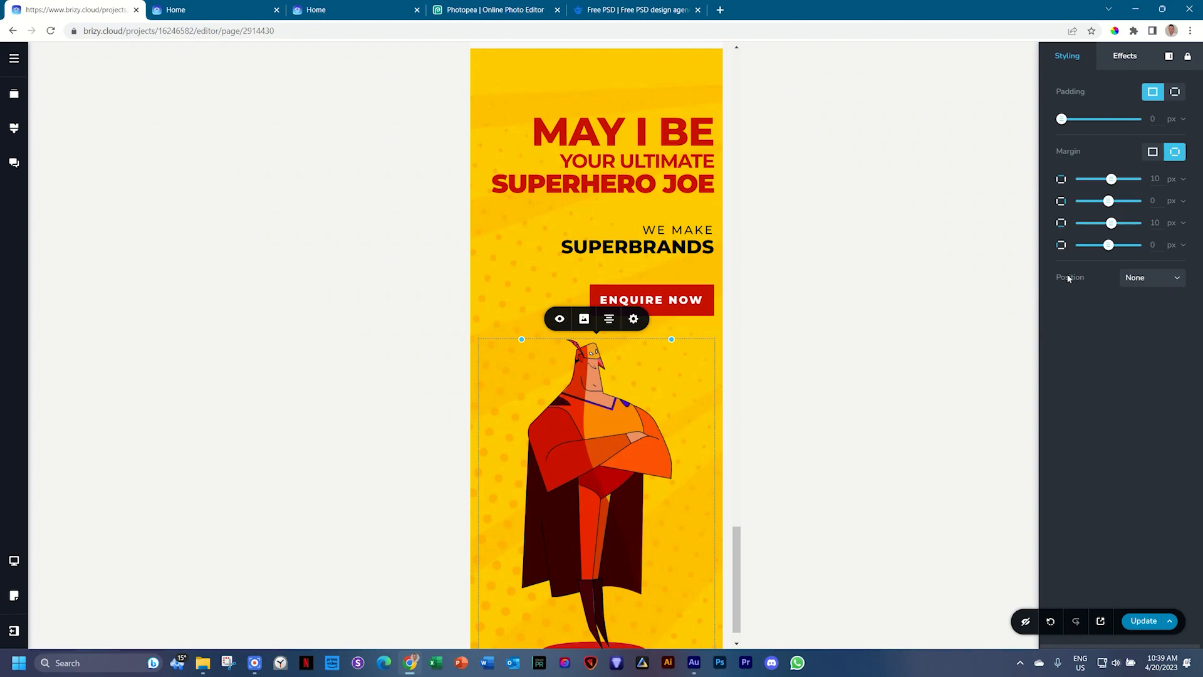
{"action": "left_click", "coordinate": [1135, 277]}
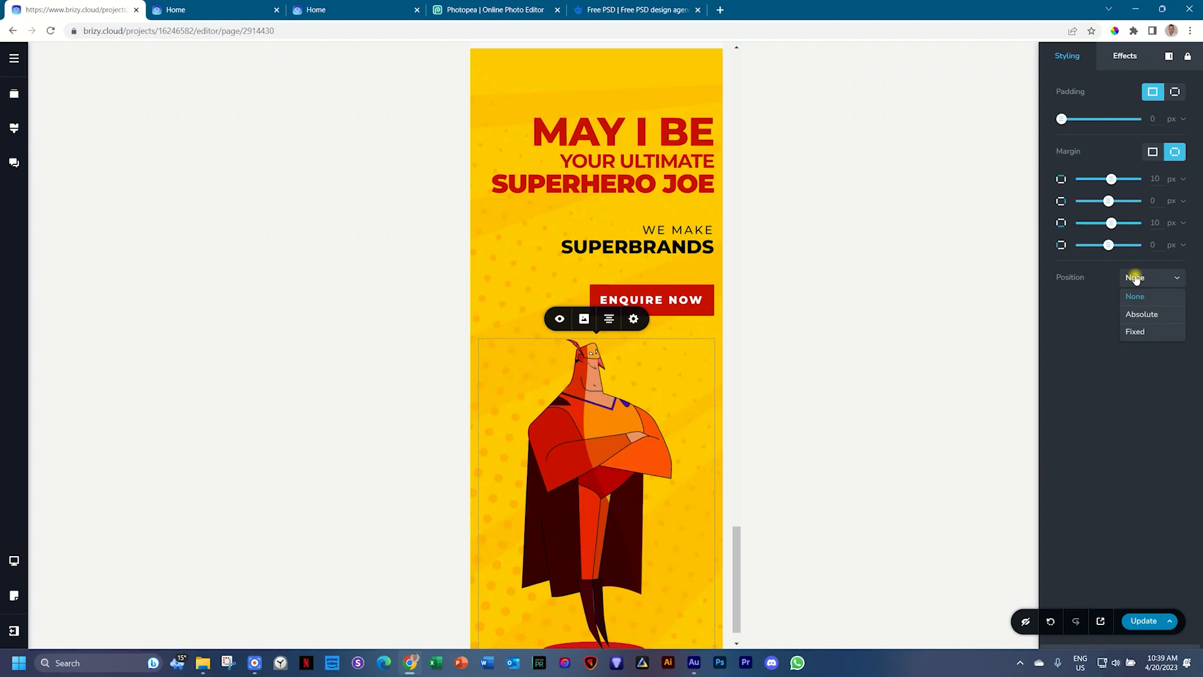
{"action": "left_click", "coordinate": [1136, 315]}
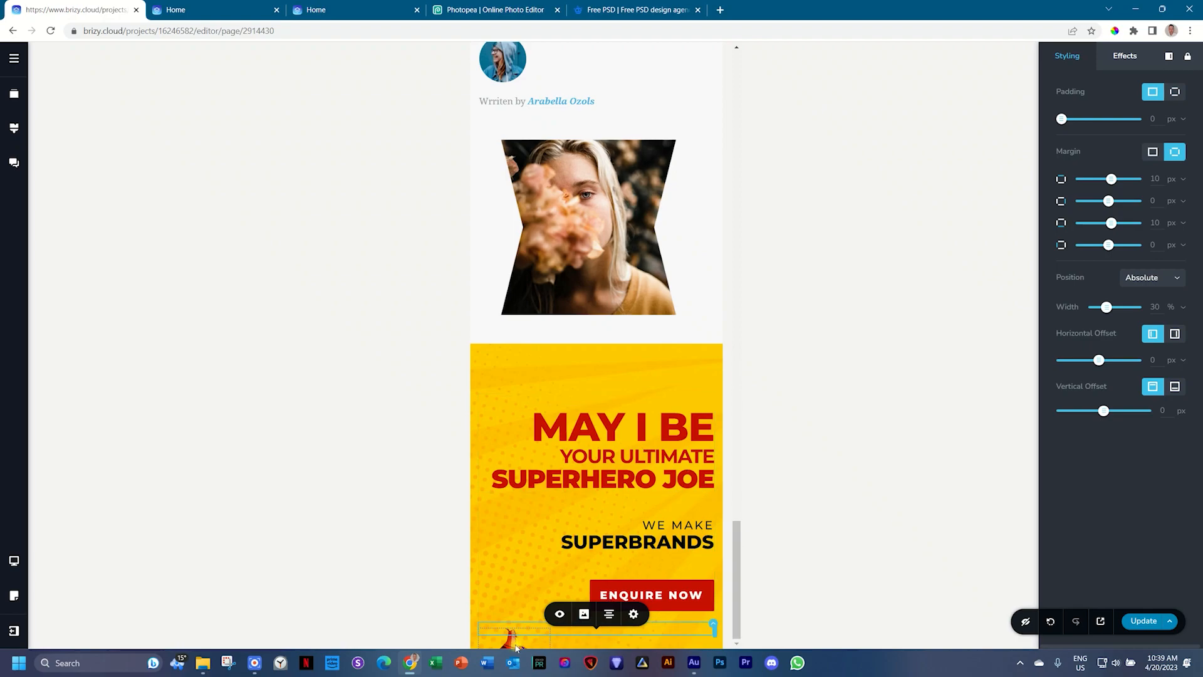
{"action": "left_click_drag", "start_coordinate": [516, 646], "coordinate": [523, 526]}
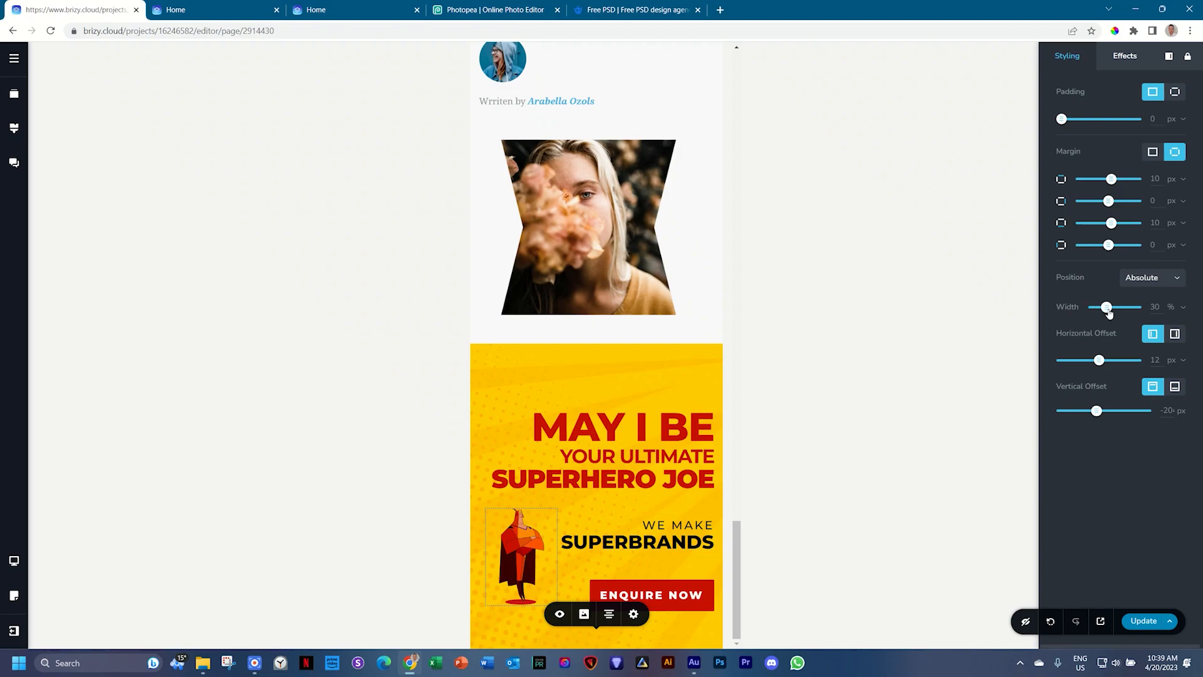
Step: Set the superhero image's width to 40%
{"action": "left_click_drag", "start_coordinate": [1106, 306], "coordinate": [1110, 310]}
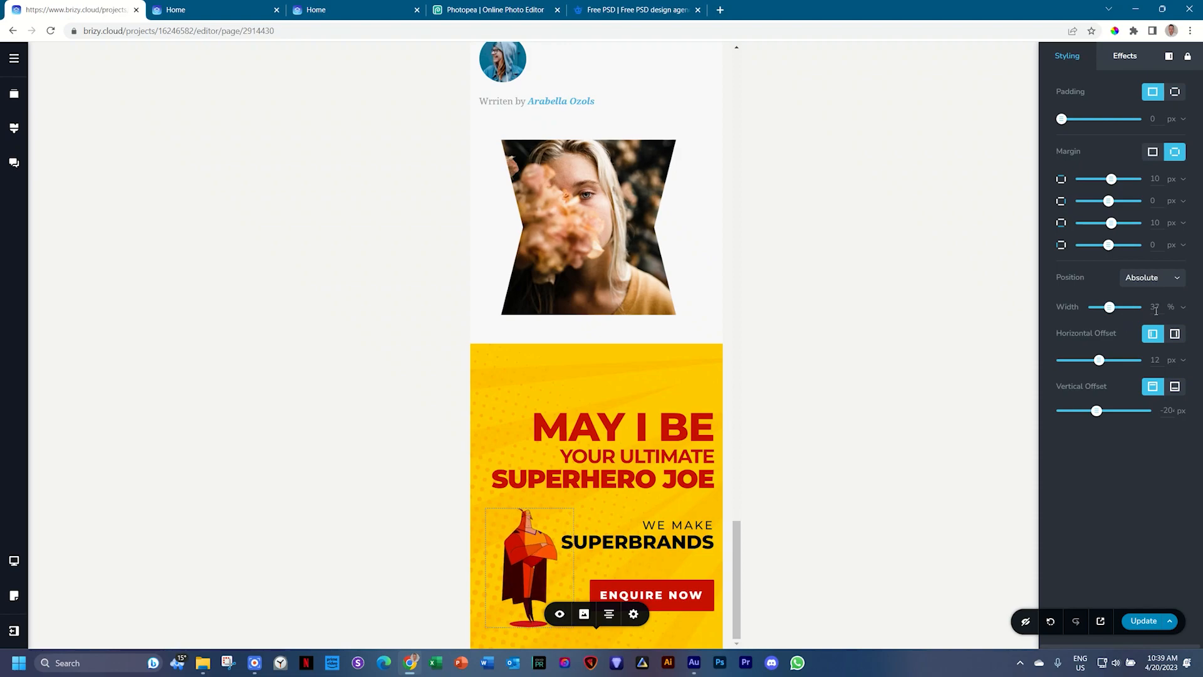
{"action": "double_click", "coordinate": [1155, 307]}
{"action": "type", "text": "40"}
{"action": "key", "text": "Return"}
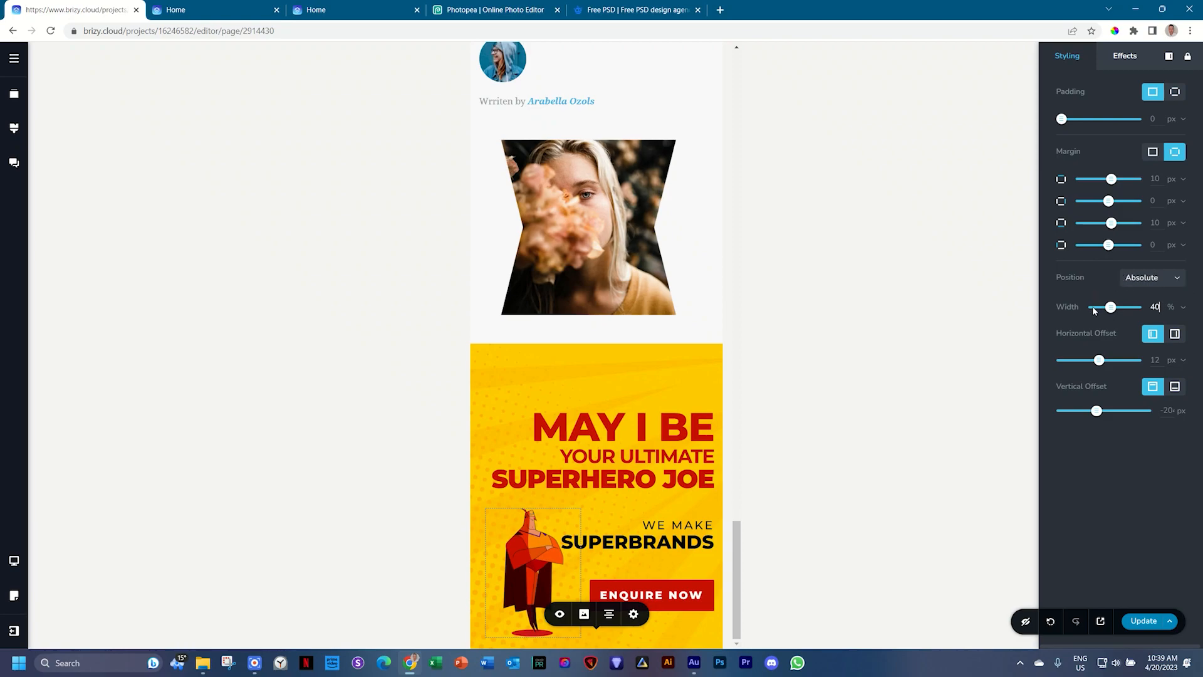
{"action": "left_click", "coordinate": [1131, 307]}
{"action": "double_click", "coordinate": [1156, 307]}
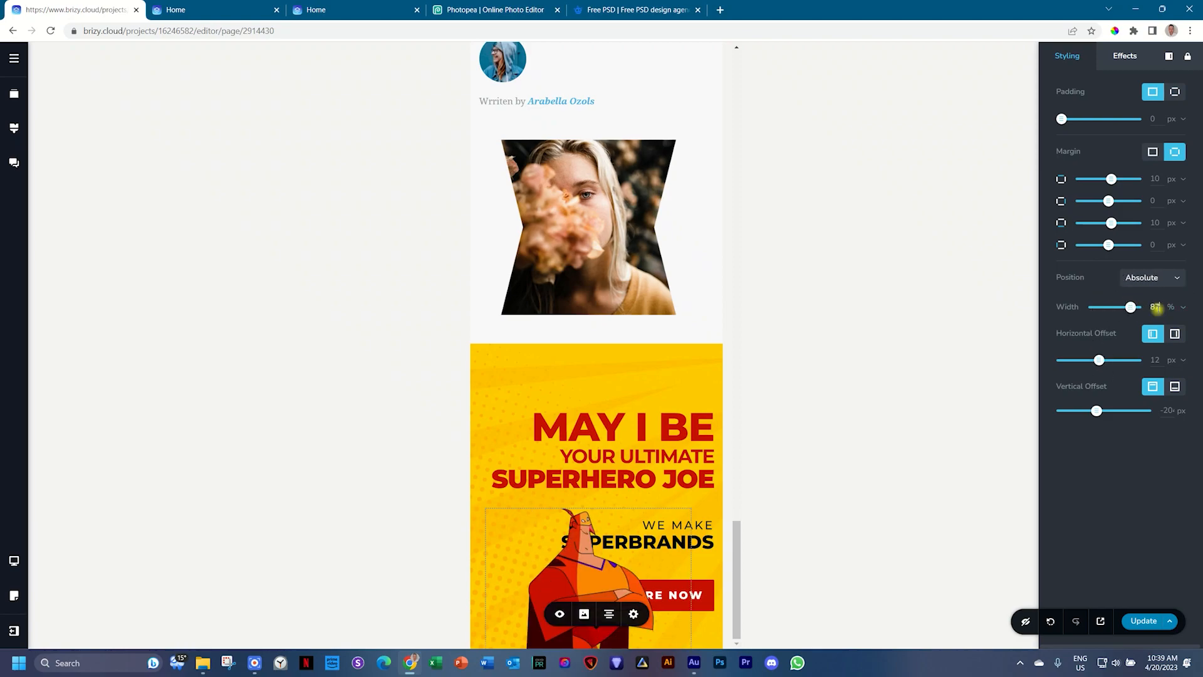
{"action": "type", "text": "40"}
{"action": "left_click", "coordinate": [1087, 452]}
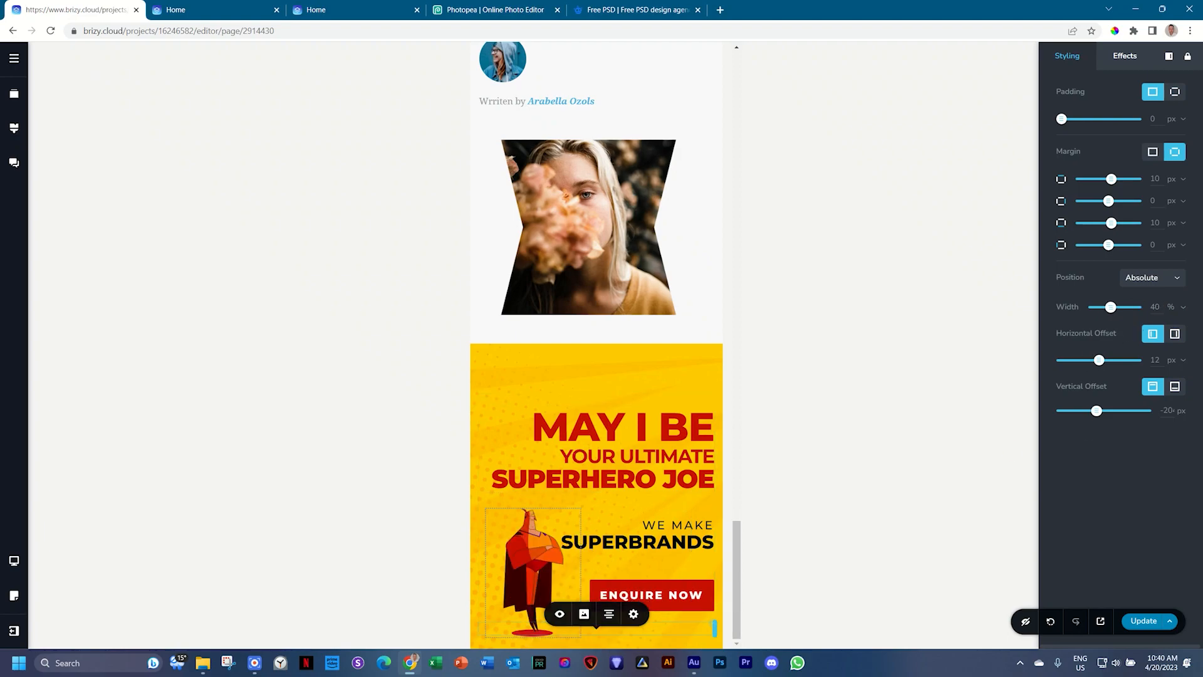
Step: Add spacing at the hero section's lower edge, then enlarge the superhero image and shift it to a horizontal offset of 9 px
{"action": "left_click_drag", "start_coordinate": [687, 643], "coordinate": [664, 631]}
{"action": "left_click", "coordinate": [536, 517]}
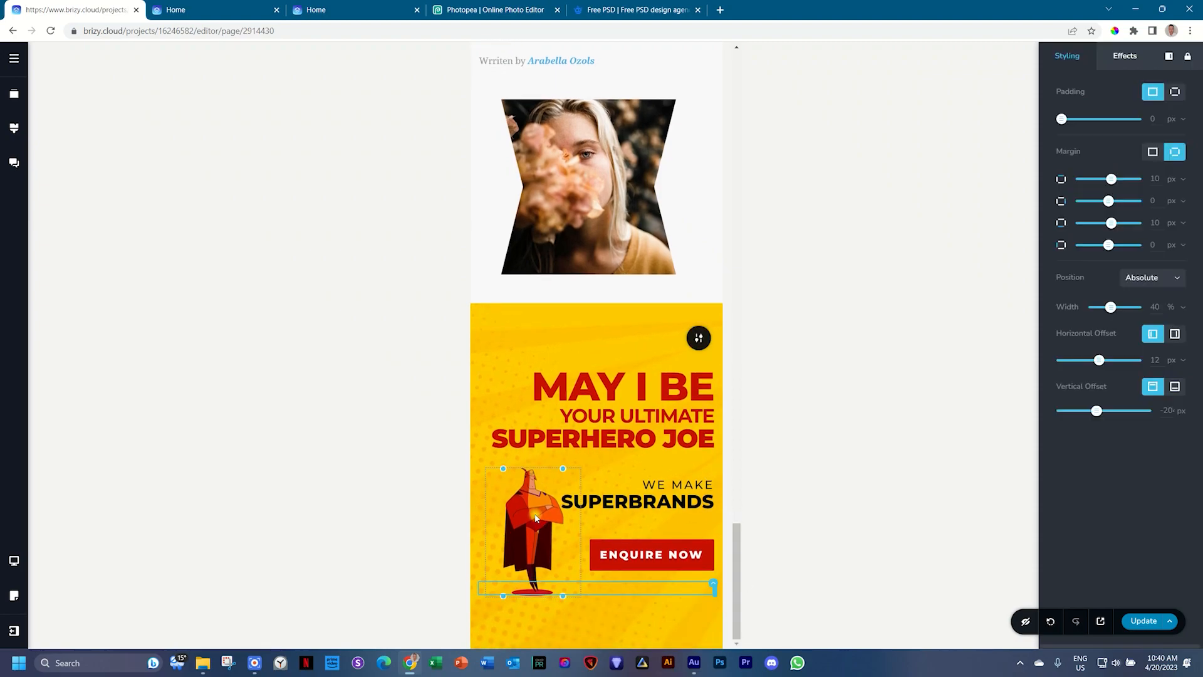
{"action": "mouse_move", "coordinate": [536, 517]}
{"action": "left_mouse_down"}
{"action": "mouse_move", "coordinate": [520, 508]}
{"action": "mouse_move", "coordinate": [567, 470]}
{"action": "mouse_move", "coordinate": [603, 532]}
{"action": "mouse_move", "coordinate": [535, 498]}
{"action": "mouse_move", "coordinate": [530, 512]}
{"action": "left_mouse_up"}
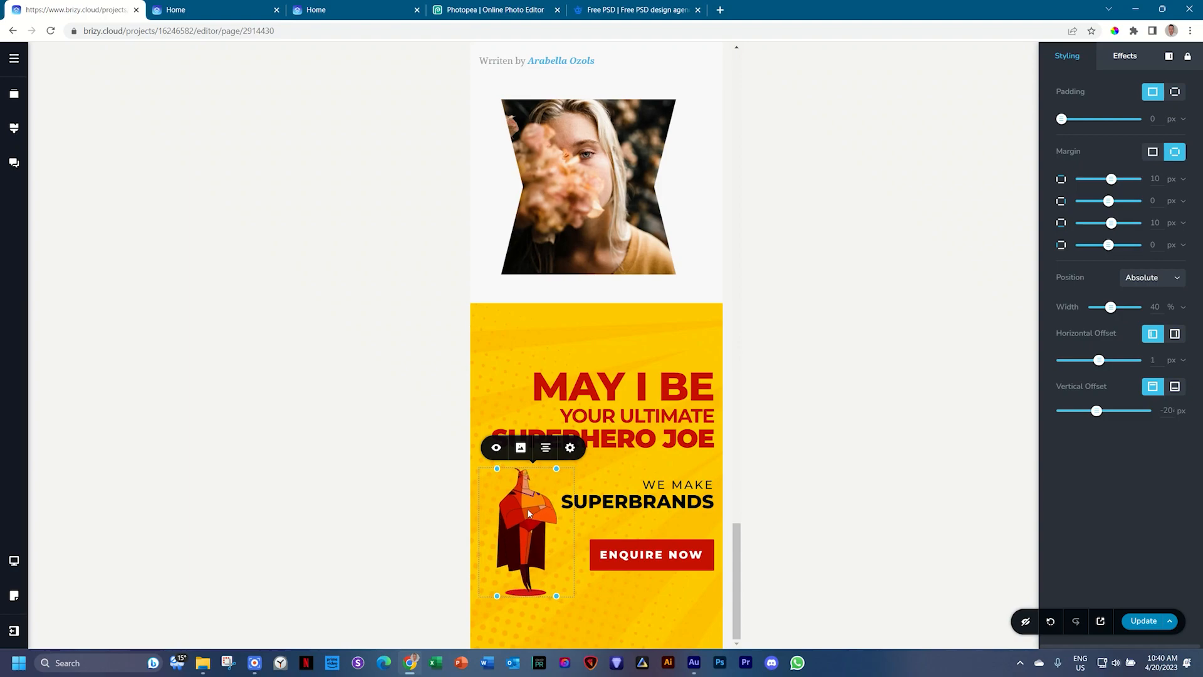
{"action": "left_click_drag", "start_coordinate": [556, 596], "coordinate": [577, 624]}
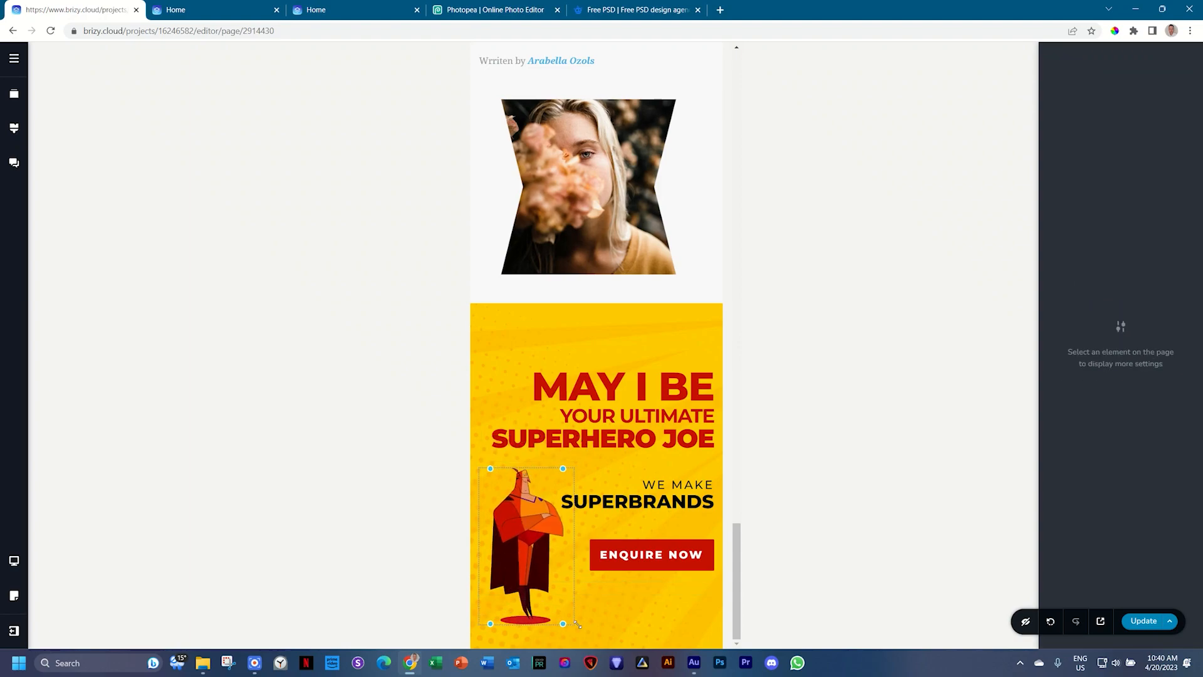
{"action": "left_click", "coordinate": [526, 514]}
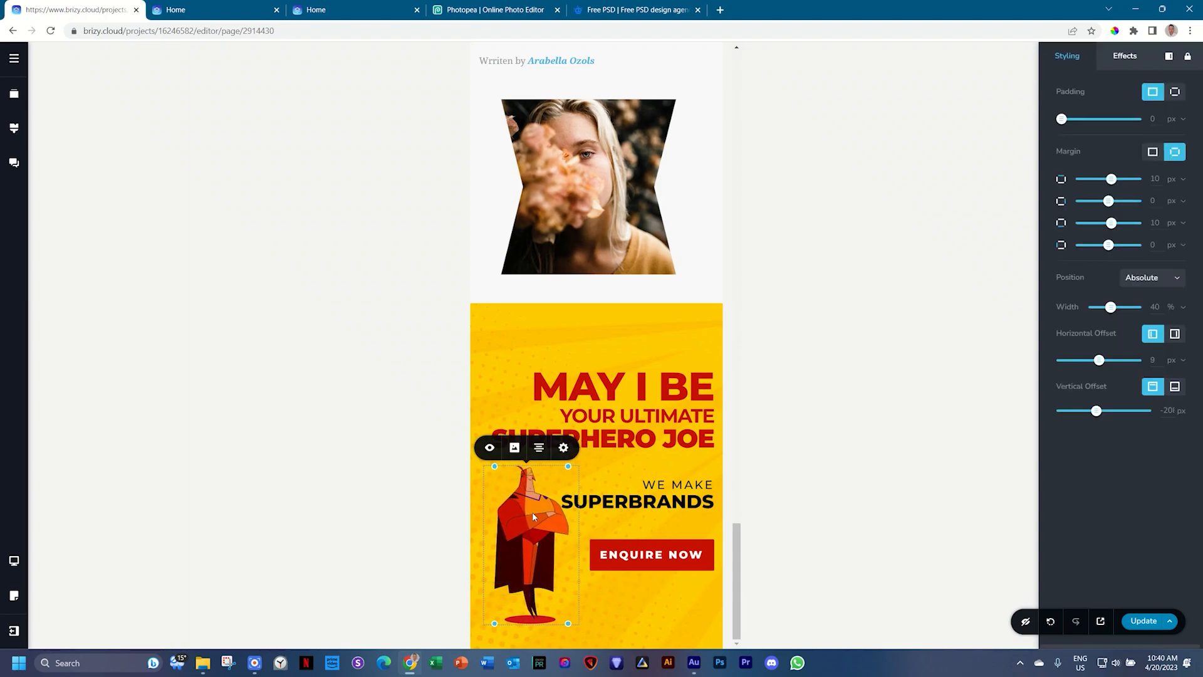
Step: Widen the gap between "SUPERBRANDS" and the "ENQUIRE NOW" button and reposition the superhero image at a horizontal offset of 15 px
{"action": "left_click_drag", "start_coordinate": [532, 512], "coordinate": [528, 561]}
{"action": "left_click", "coordinate": [651, 540]}
{"action": "left_click", "coordinate": [526, 581]}
{"action": "scroll", "coordinate": [739, 548], "scroll_direction": "down", "scroll_amount": 1}
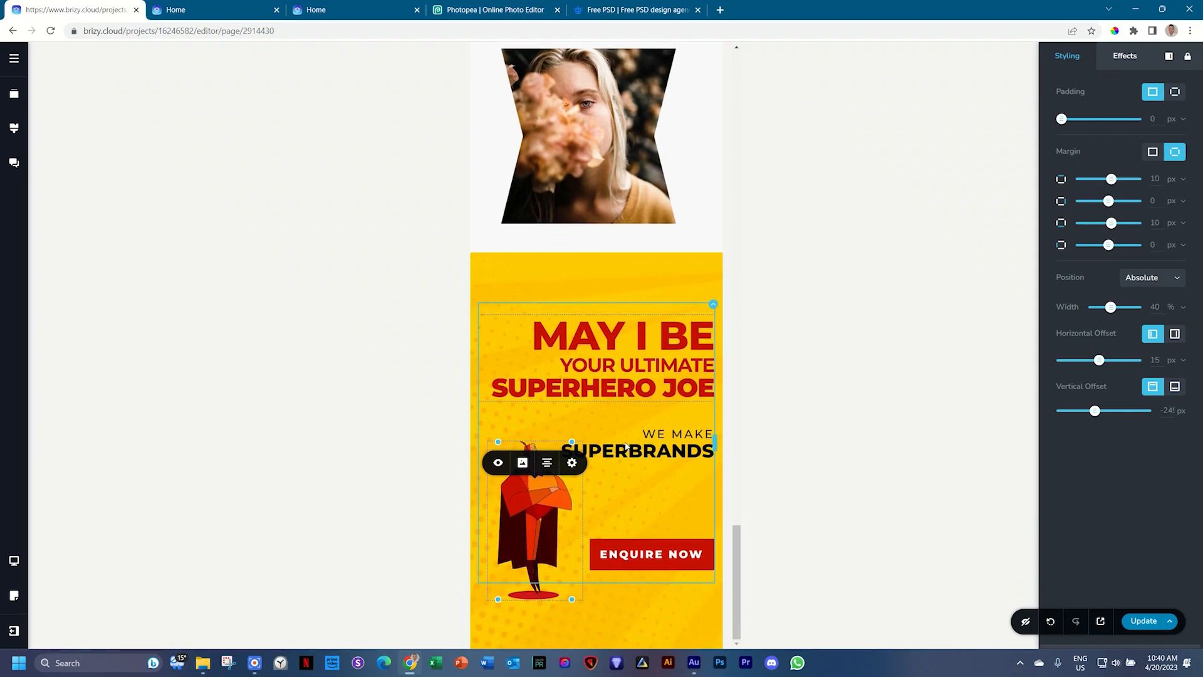
{"action": "left_click", "coordinate": [739, 548]}
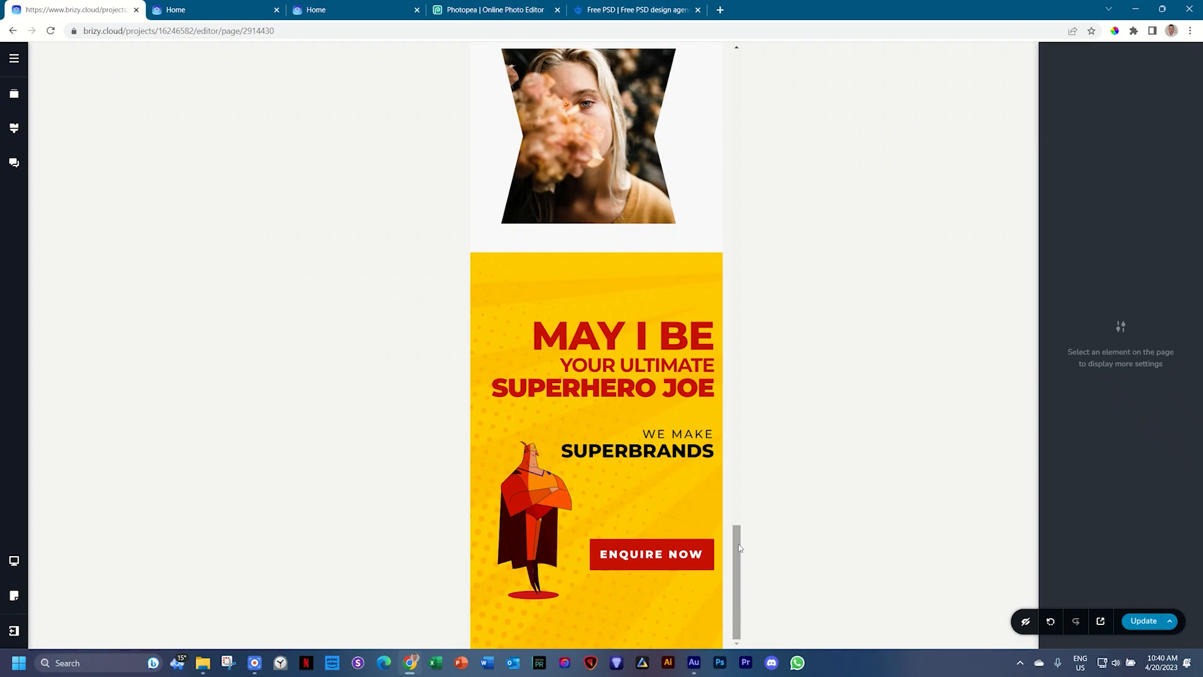
Step: Switch the page to the tablet and desktop views to review the layout in each
{"action": "key", "text": "ctrl+equal"}
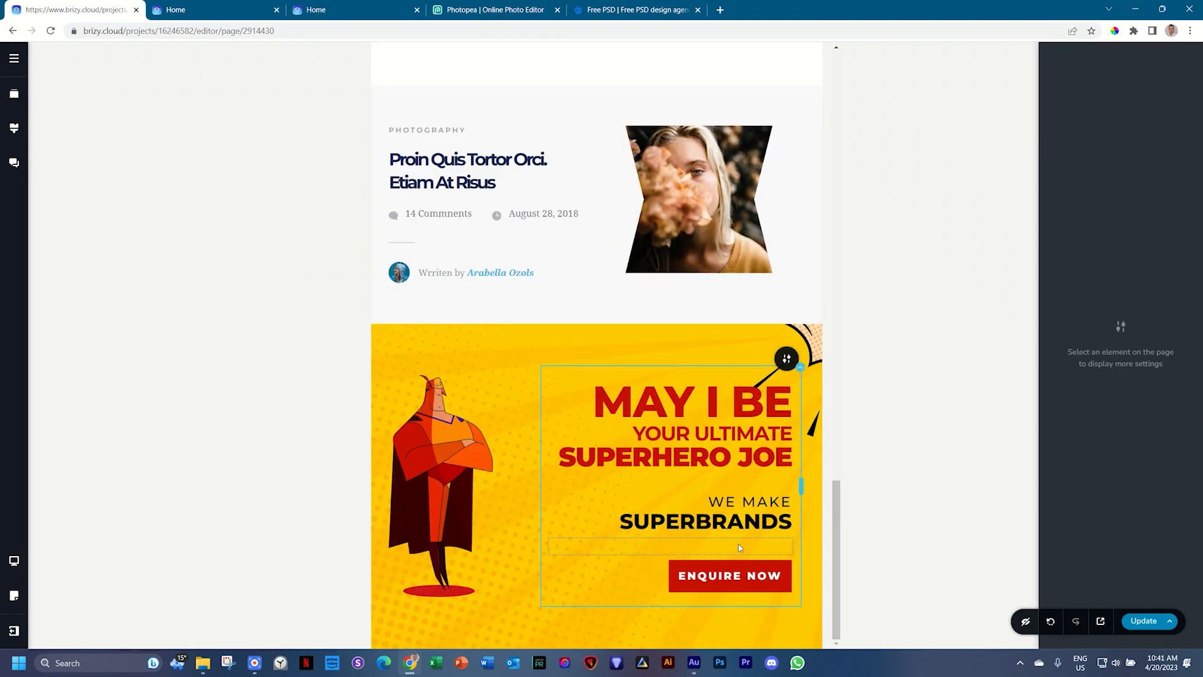
{"action": "key", "text": "ctrl+equal"}
{"action": "scroll", "coordinate": [740, 548], "scroll_direction": "down", "scroll_amount": 18}
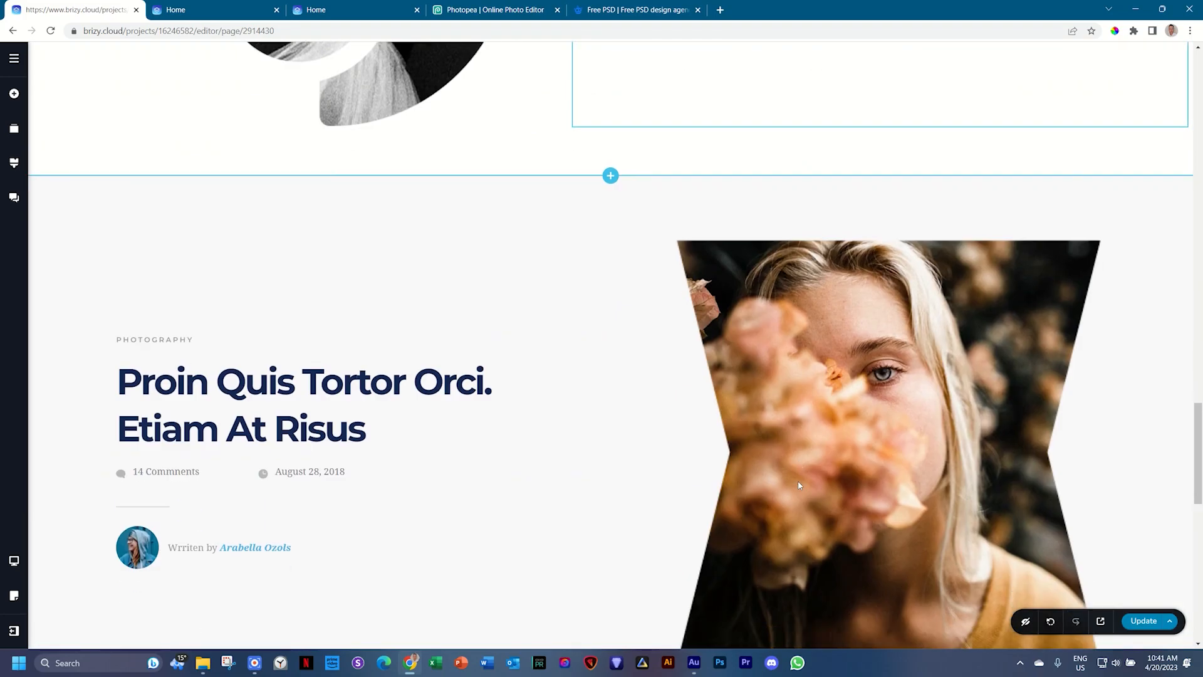